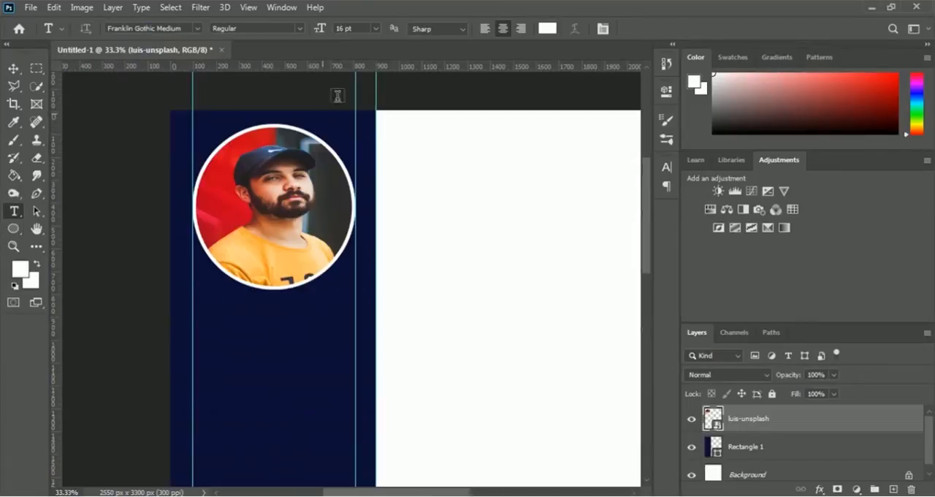
{"action": "left_click", "coordinate": [374, 28]}
{"action": "left_click", "coordinate": [366, 120]}
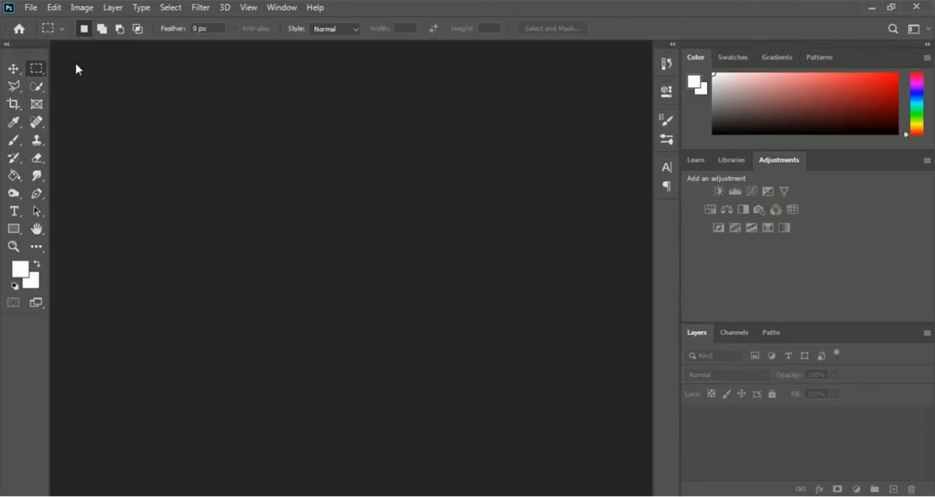
Step: Create a US Letter document at 300 pixels/inch in RGB with white background, and place a vertical guide at about 900 px
{"action": "left_click", "coordinate": [32, 9]}
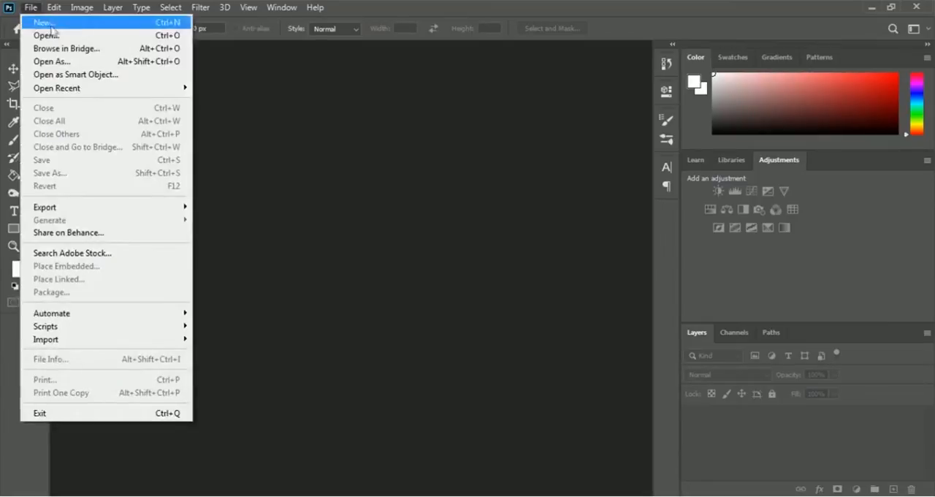
{"action": "left_click", "coordinate": [99, 25]}
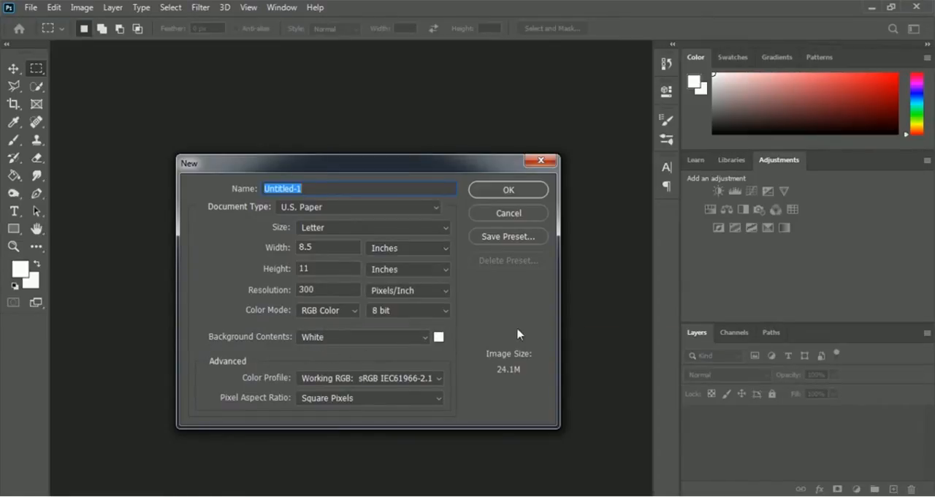
{"action": "left_click", "coordinate": [535, 192]}
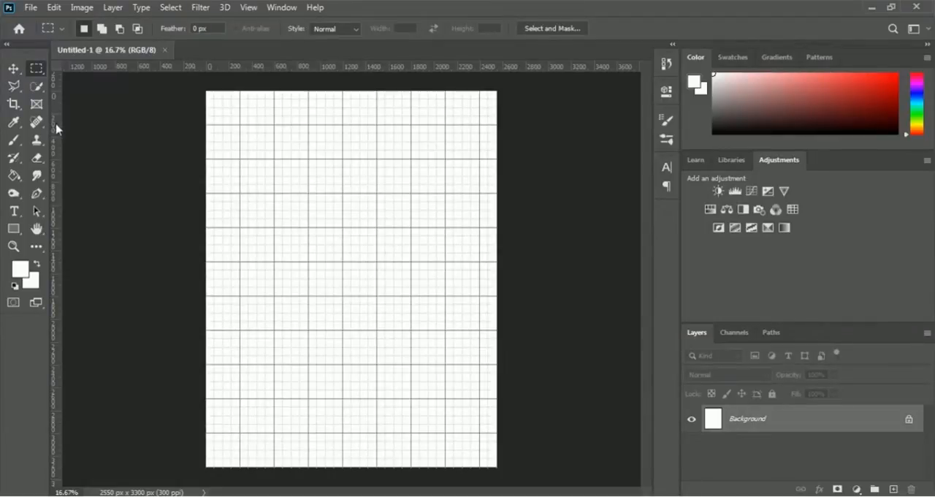
{"action": "left_click_drag", "start_coordinate": [55, 128], "coordinate": [307, 123]}
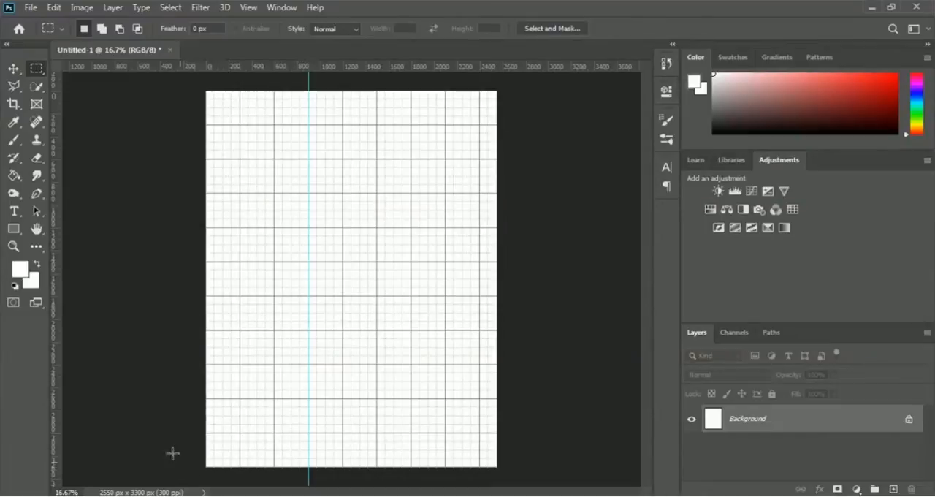
Step: Choose the Rectangle tool and set its fill to dark blue 1e2550
{"action": "left_click", "coordinate": [13, 229]}
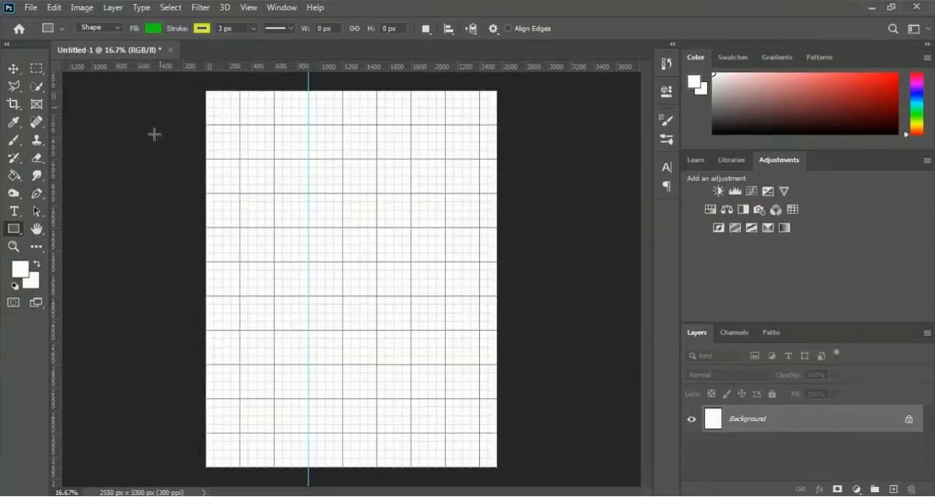
{"action": "left_click", "coordinate": [154, 29]}
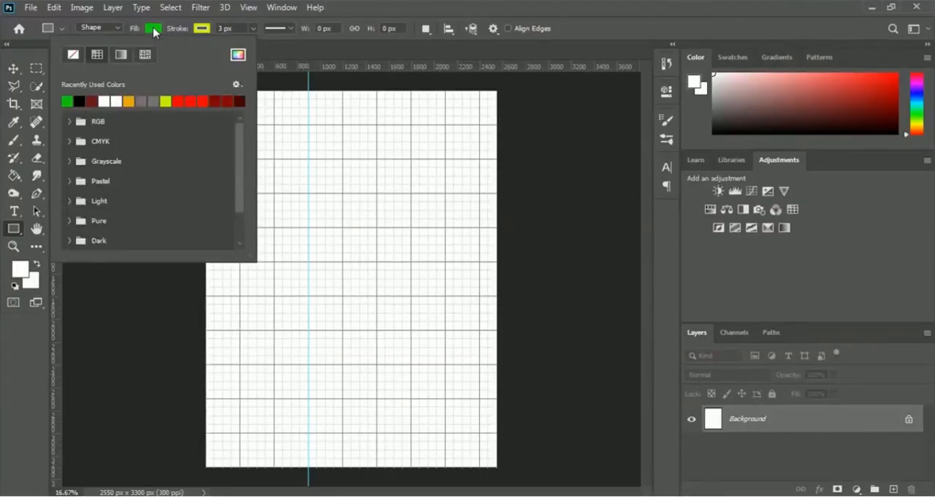
{"action": "left_click", "coordinate": [238, 56]}
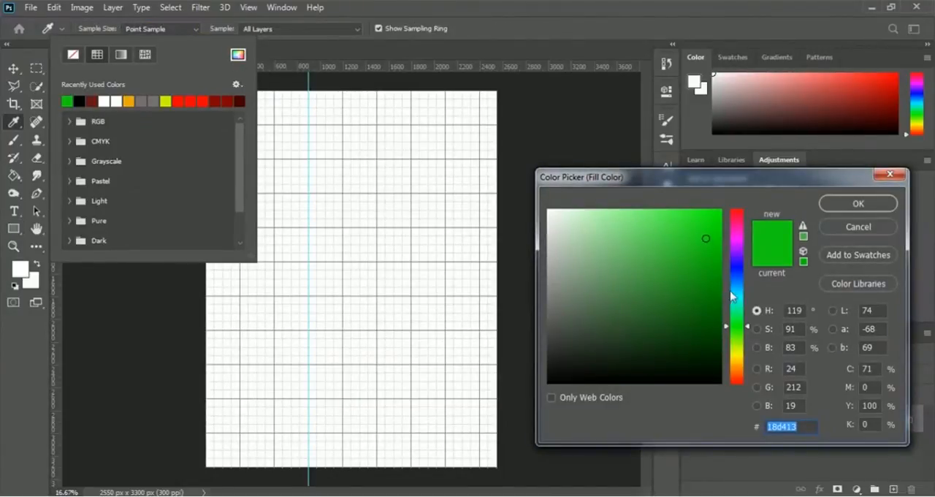
{"action": "left_click", "coordinate": [737, 272]}
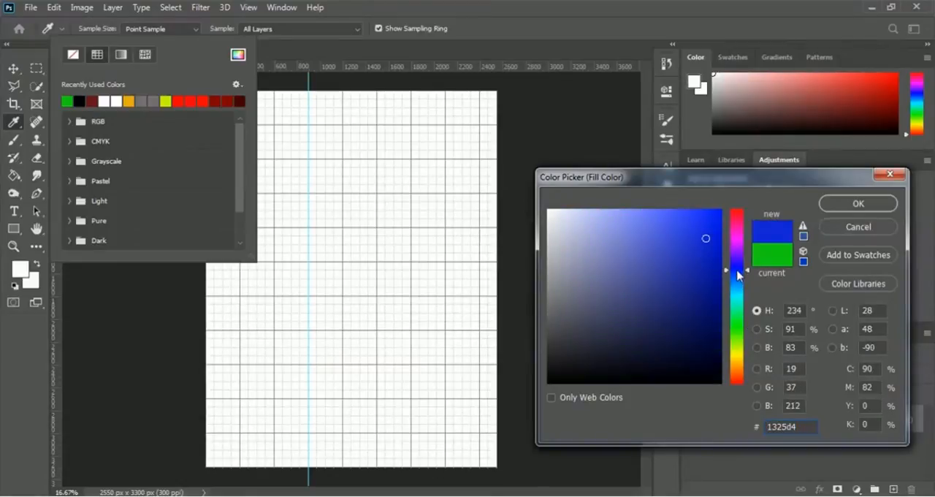
{"action": "left_click_drag", "start_coordinate": [737, 272], "coordinate": [737, 267]}
{"action": "mouse_move", "coordinate": [676, 307]}
{"action": "left_mouse_down"}
{"action": "mouse_move", "coordinate": [682, 294]}
{"action": "mouse_move", "coordinate": [672, 350]}
{"action": "mouse_move", "coordinate": [674, 336]}
{"action": "mouse_move", "coordinate": [658, 355]}
{"action": "mouse_move", "coordinate": [654, 329]}
{"action": "left_mouse_up"}
{"action": "left_click", "coordinate": [736, 272]}
{"action": "left_click", "coordinate": [675, 351]}
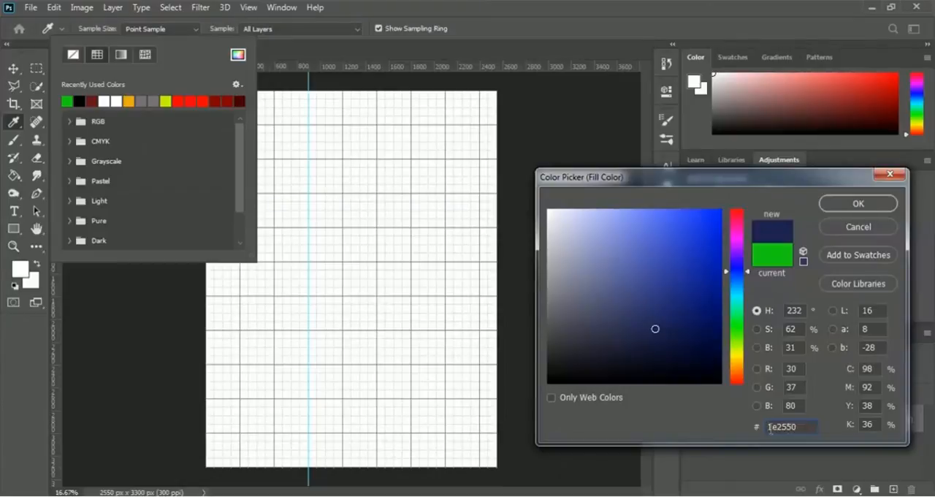
{"action": "left_click", "coordinate": [861, 205]}
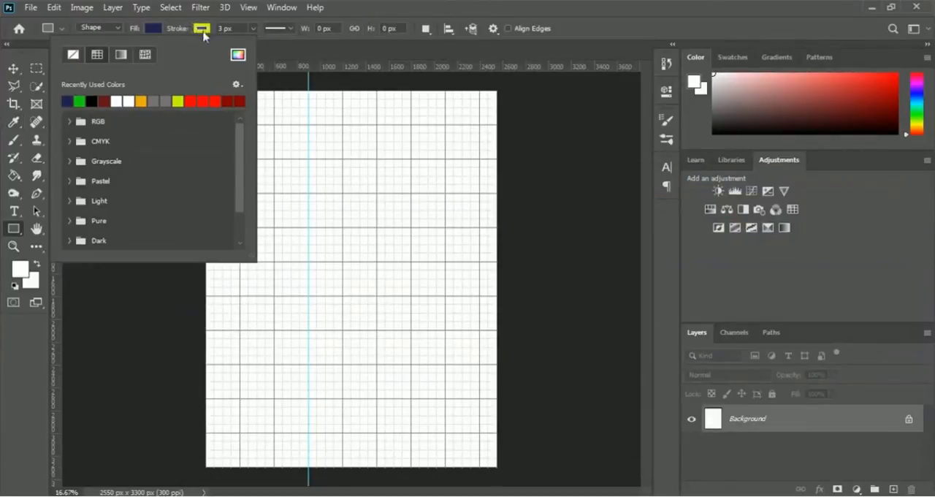
{"action": "left_click", "coordinate": [592, 23]}
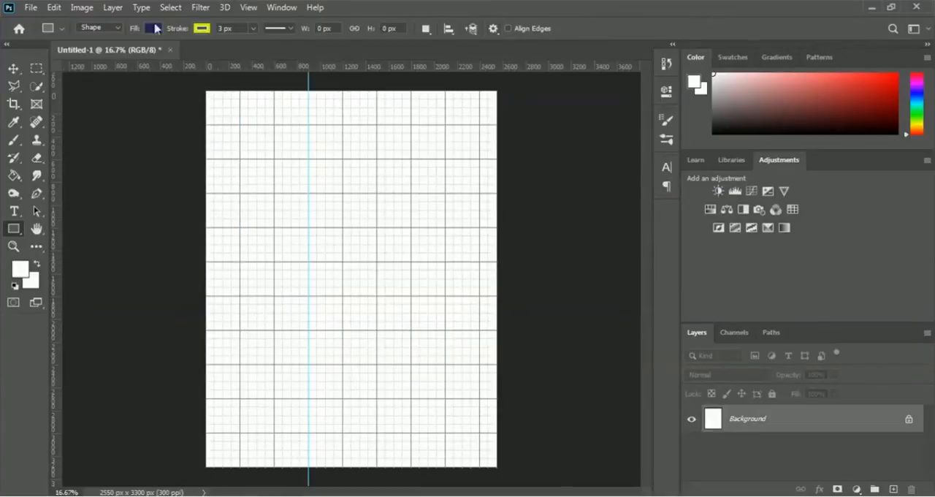
Step: Set the stroke to none and draw a 900 × 3300 px rectangle from the page's upper-left corner down along the guide
{"action": "left_click", "coordinate": [201, 29]}
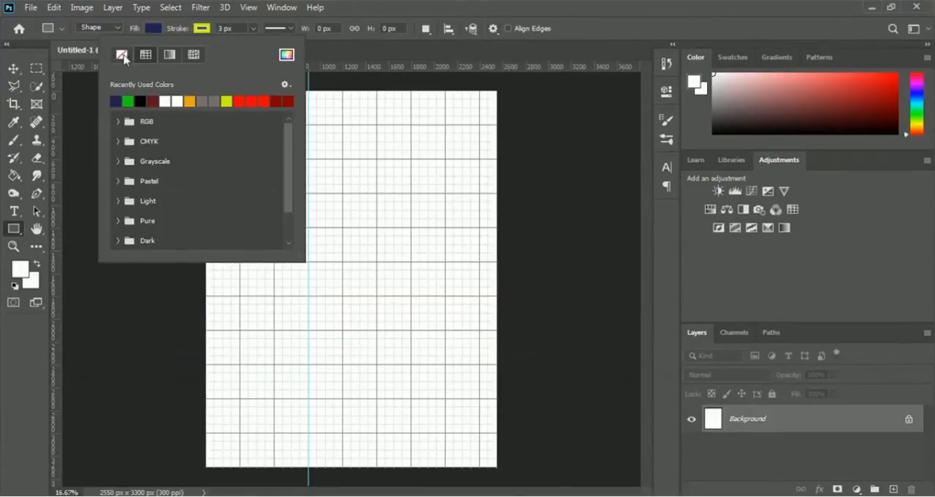
{"action": "left_click", "coordinate": [122, 57]}
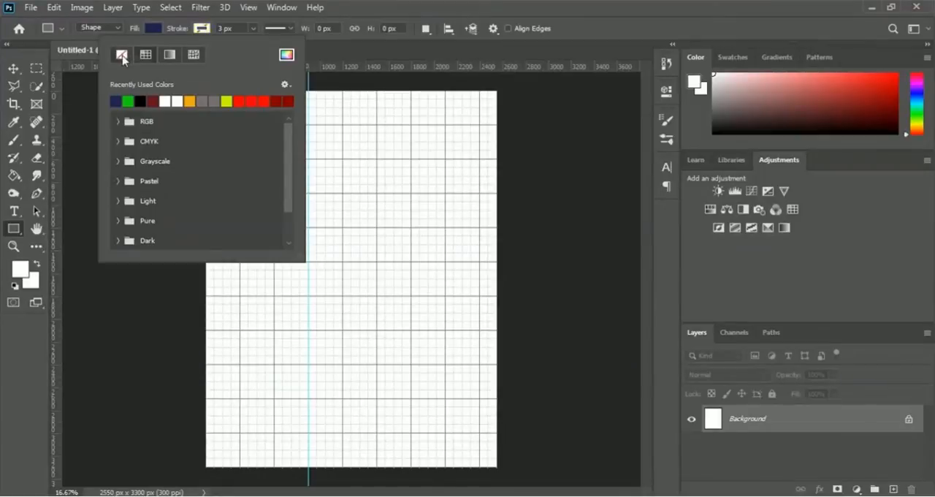
{"action": "left_click", "coordinate": [580, 33]}
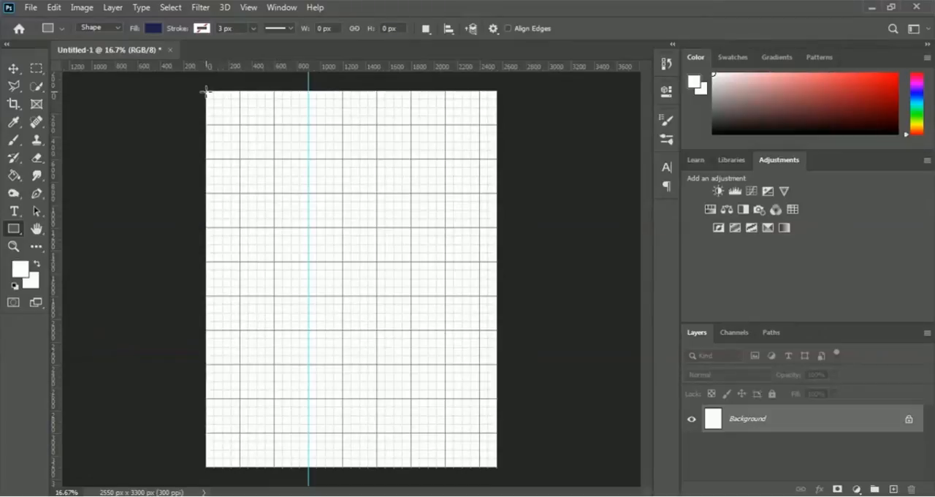
{"action": "left_click_drag", "start_coordinate": [208, 92], "coordinate": [306, 465]}
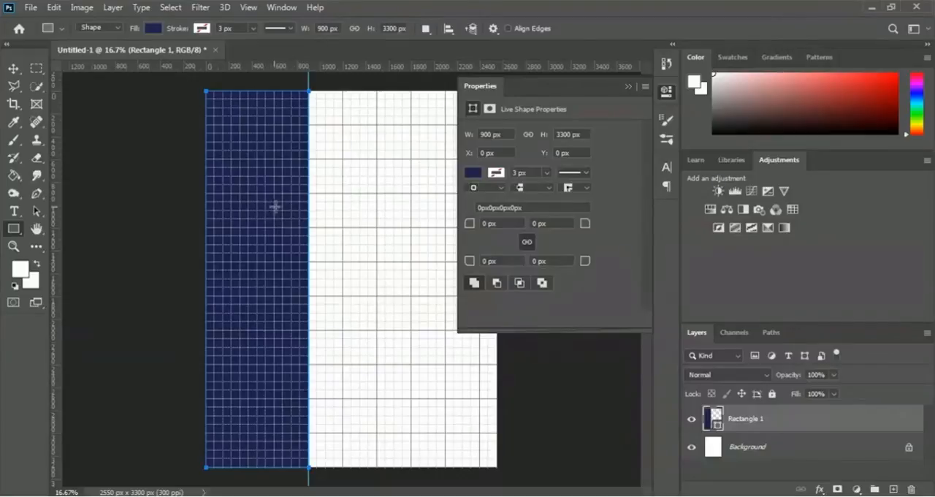
Step: Change the rectangle's fill to a darker navy blue
{"action": "left_click", "coordinate": [472, 176]}
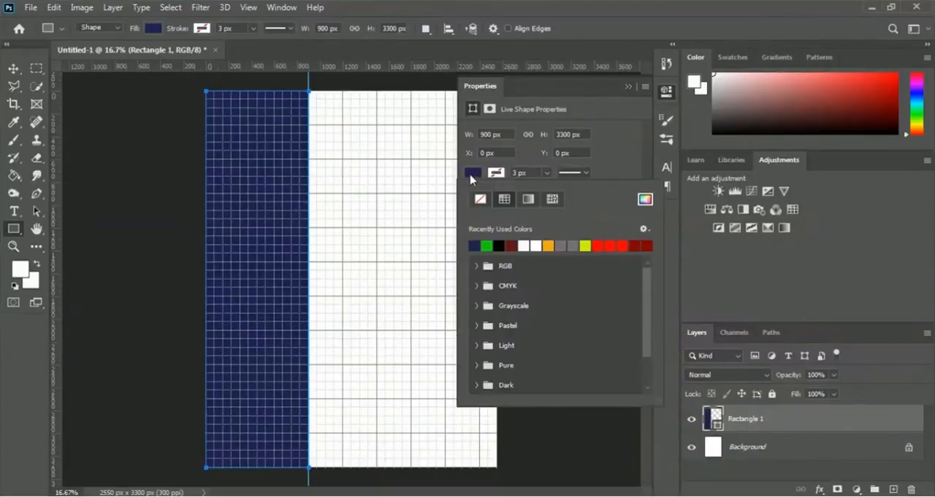
{"action": "left_click", "coordinate": [645, 199]}
{"action": "mouse_move", "coordinate": [661, 346]}
{"action": "left_mouse_down"}
{"action": "mouse_move", "coordinate": [686, 346]}
{"action": "mouse_move", "coordinate": [684, 337]}
{"action": "mouse_move", "coordinate": [691, 355]}
{"action": "mouse_move", "coordinate": [685, 345]}
{"action": "left_mouse_up"}
{"action": "left_click", "coordinate": [662, 344]}
{"action": "left_click", "coordinate": [859, 204]}
{"action": "left_click", "coordinate": [627, 89]}
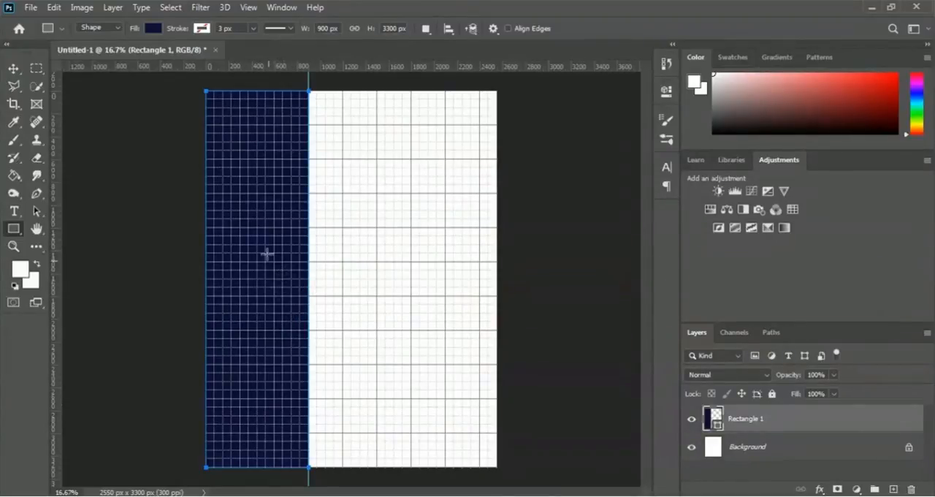
Step: Hide the grid on the canvas
{"action": "left_click", "coordinate": [253, 11]}
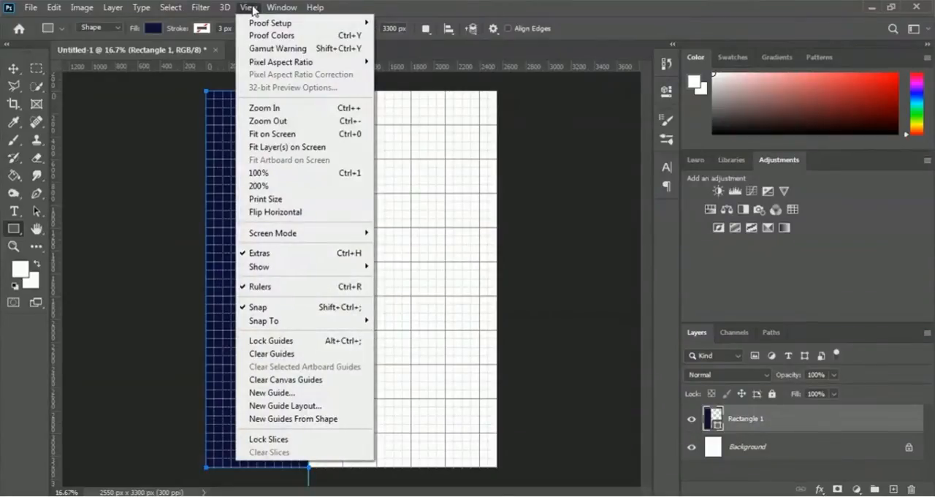
{"action": "mouse_move", "coordinate": [276, 272]}
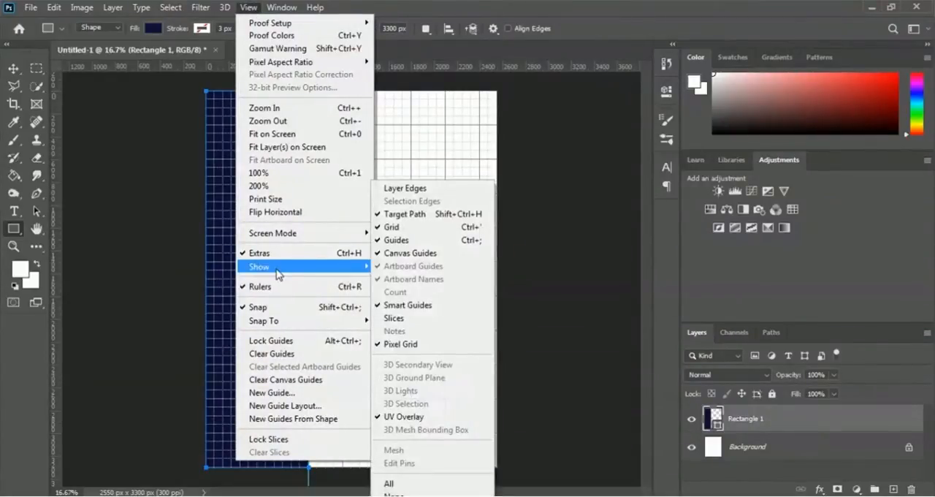
{"action": "left_click", "coordinate": [429, 233]}
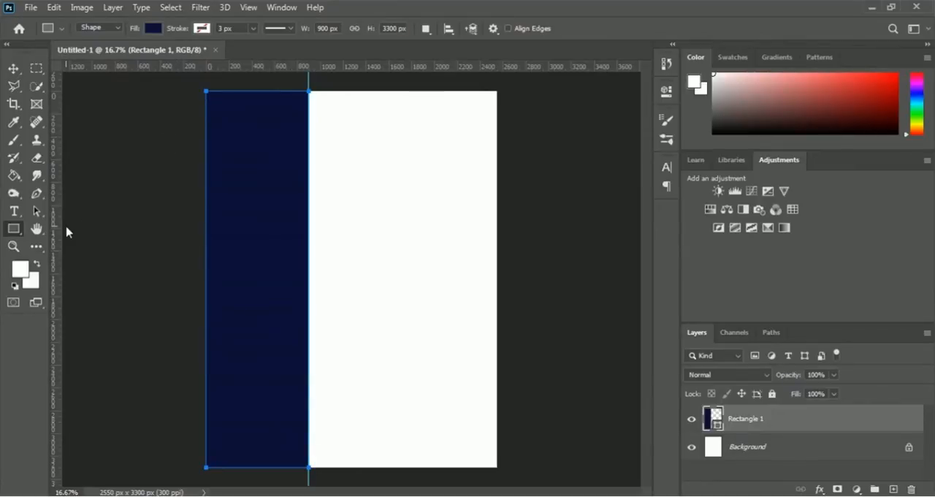
Step: Choose the Ellipse tool and set the stroke to white with a width of 15.60 px
{"action": "right_click", "coordinate": [14, 231]}
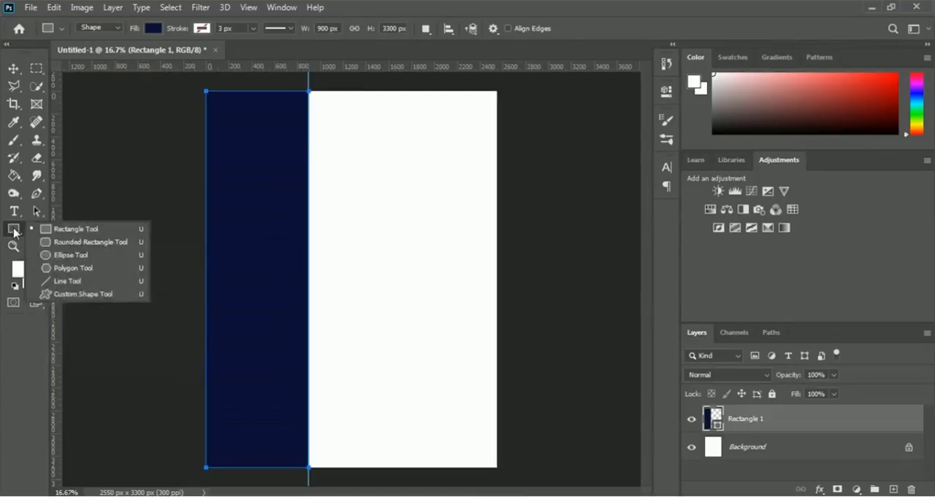
{"action": "left_click", "coordinate": [80, 257]}
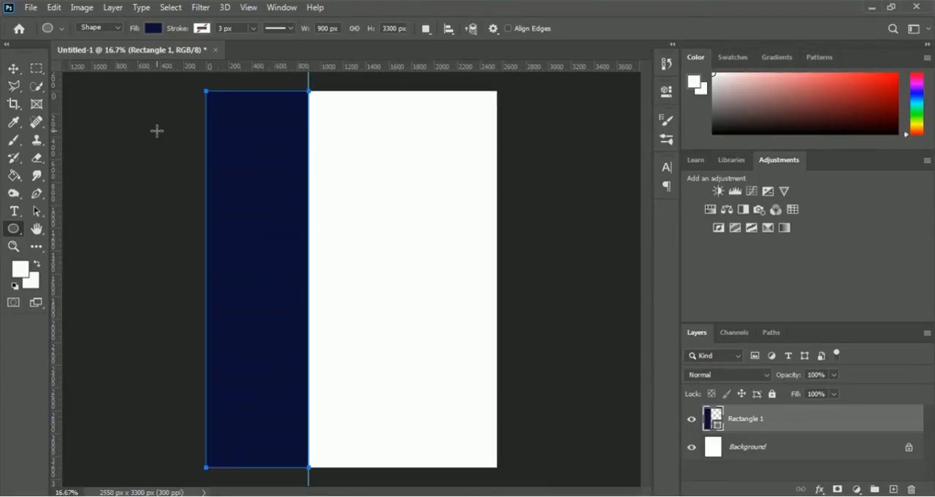
{"action": "left_click", "coordinate": [202, 29]}
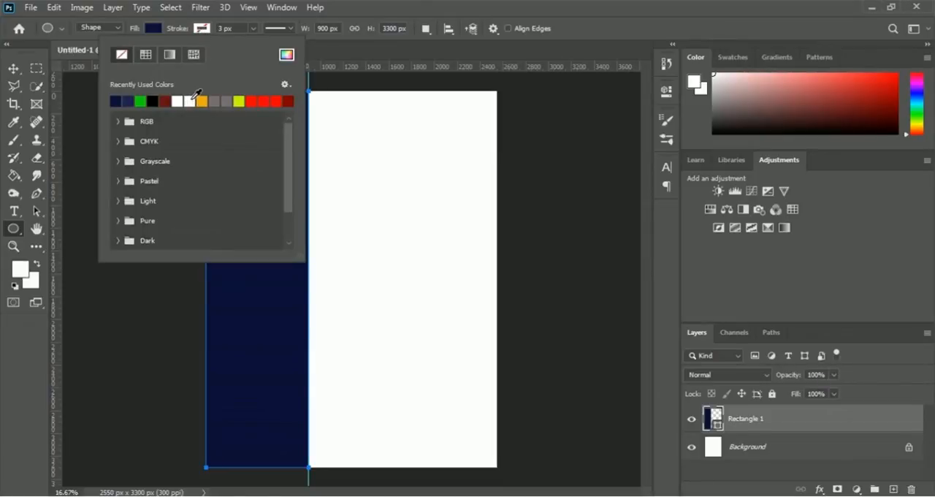
{"action": "left_click", "coordinate": [190, 102]}
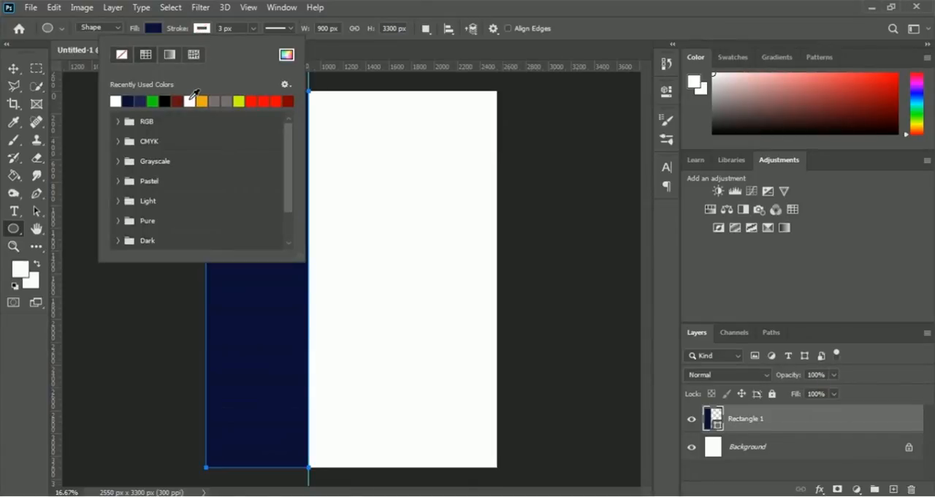
{"action": "left_click", "coordinate": [575, 15]}
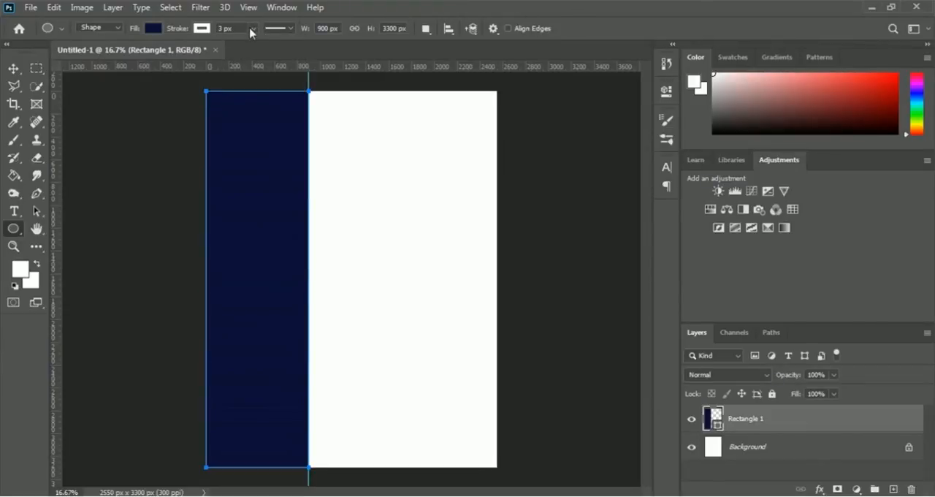
{"action": "left_click", "coordinate": [251, 31]}
{"action": "left_click_drag", "start_coordinate": [253, 46], "coordinate": [256, 47]}
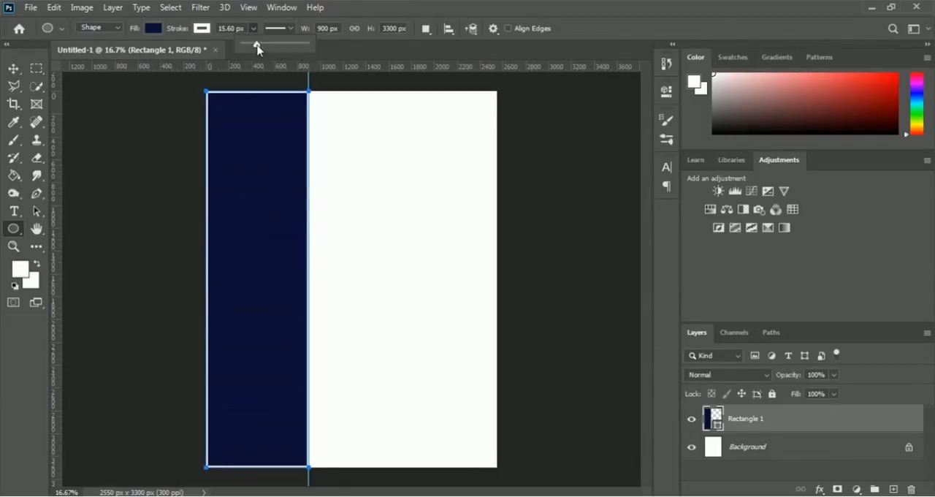
{"action": "left_click", "coordinate": [572, 26]}
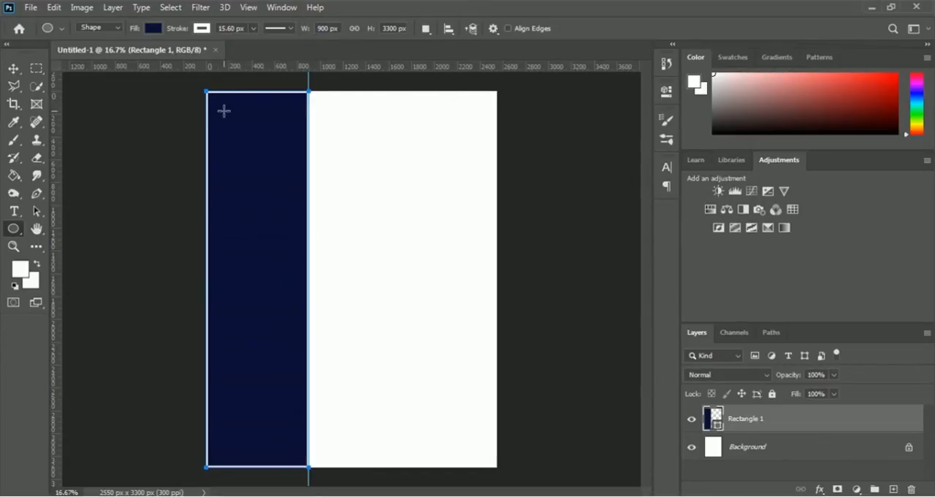
Step: Remove the white stroke from the navy rectangle
{"action": "left_click", "coordinate": [202, 29]}
{"action": "left_click", "coordinate": [121, 57]}
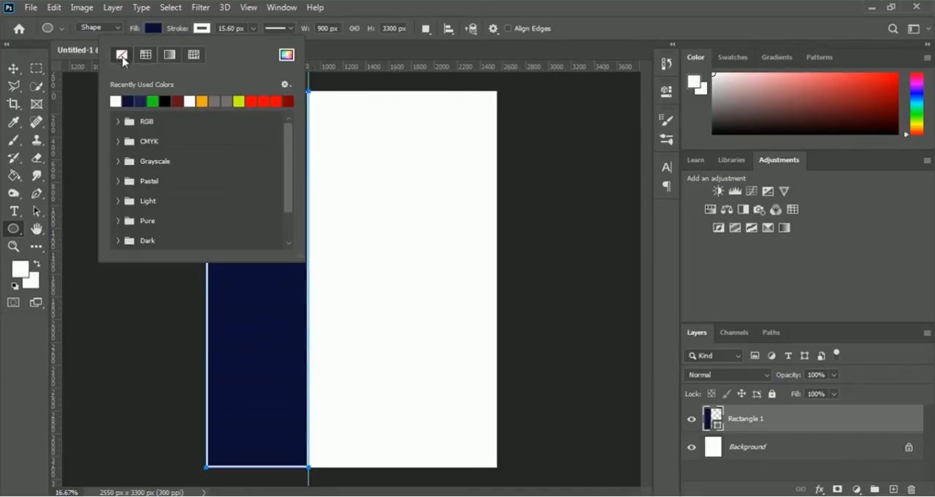
{"action": "left_click", "coordinate": [606, 28]}
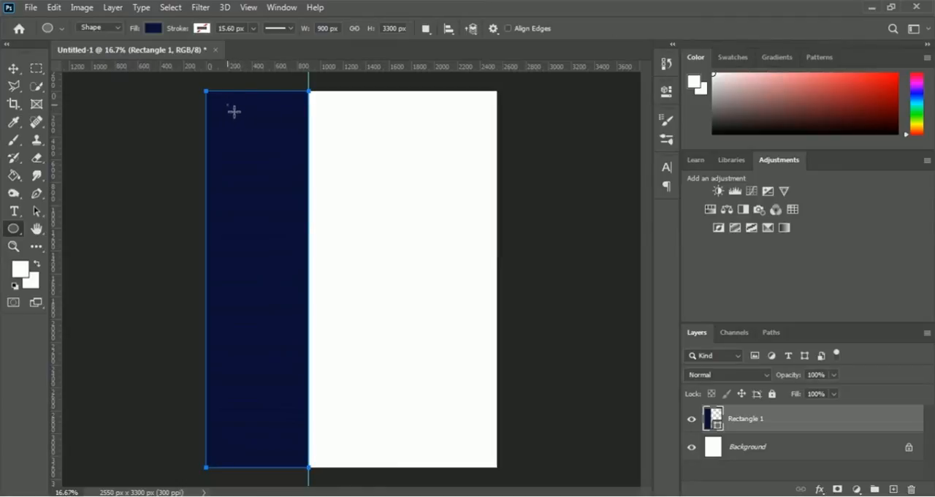
Step: Draw a near-circular ellipse of about 780 × 786 px at the upper part of the navy rectangle and give it a white stroke
{"action": "left_click_drag", "start_coordinate": [228, 105], "coordinate": [313, 191]}
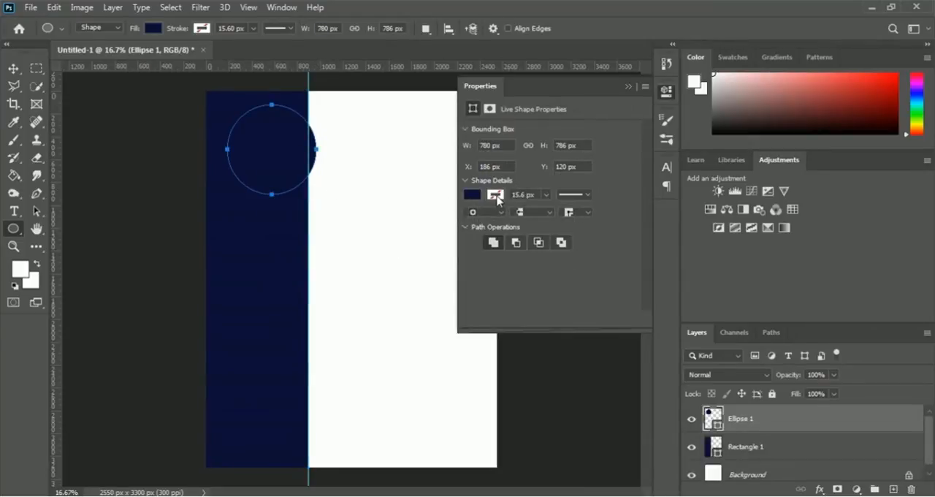
{"action": "left_click", "coordinate": [496, 196]}
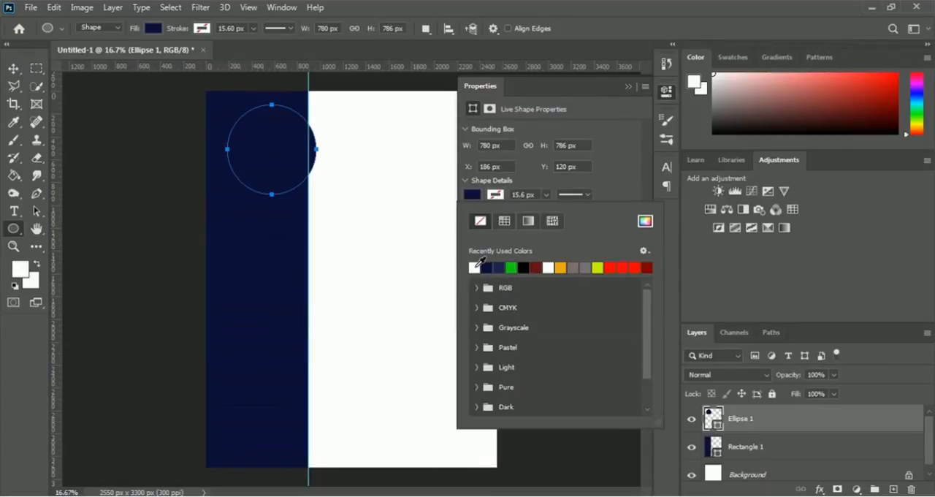
{"action": "left_click", "coordinate": [476, 266]}
{"action": "left_click", "coordinate": [628, 87]}
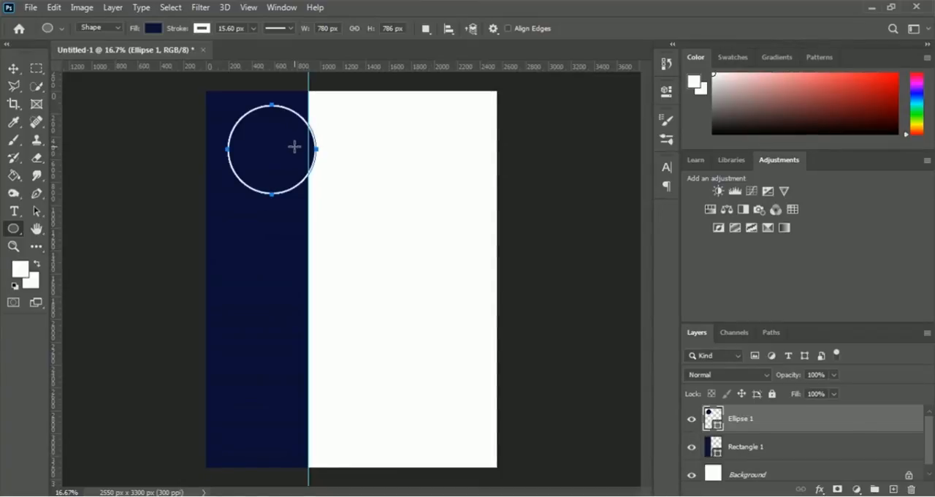
Step: Move the ellipse fully inside the navy sidebar near its upper end and scale it down to about 714 × 726 px
{"action": "key", "text": "ctrl+t"}
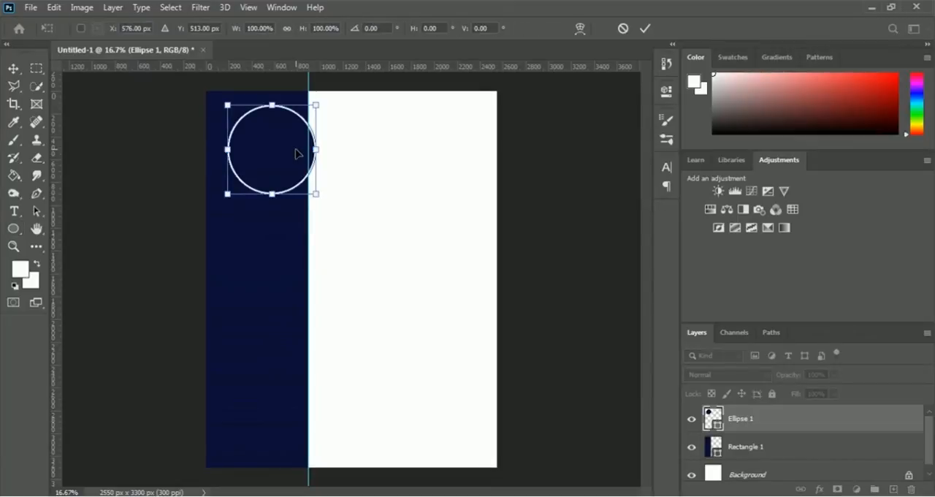
{"action": "left_click_drag", "start_coordinate": [290, 147], "coordinate": [278, 141]}
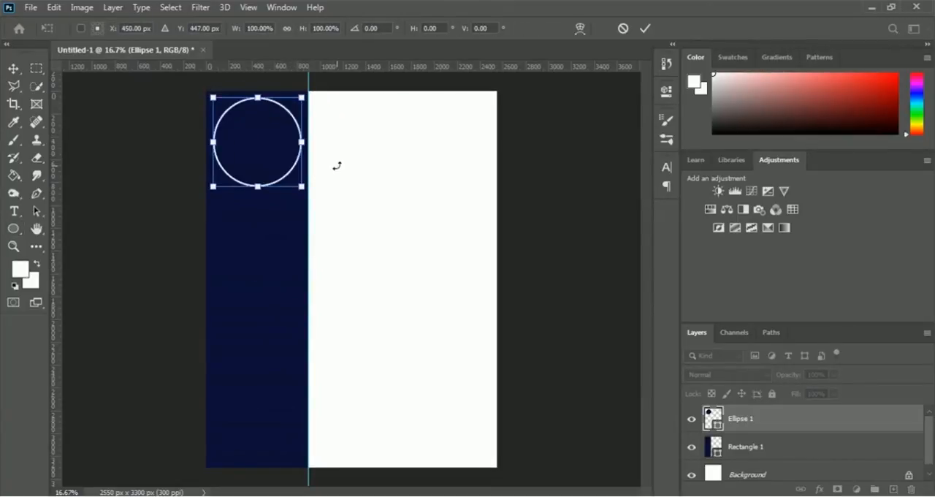
{"action": "left_click", "coordinate": [646, 29]}
{"action": "key", "text": "ctrl+t"}
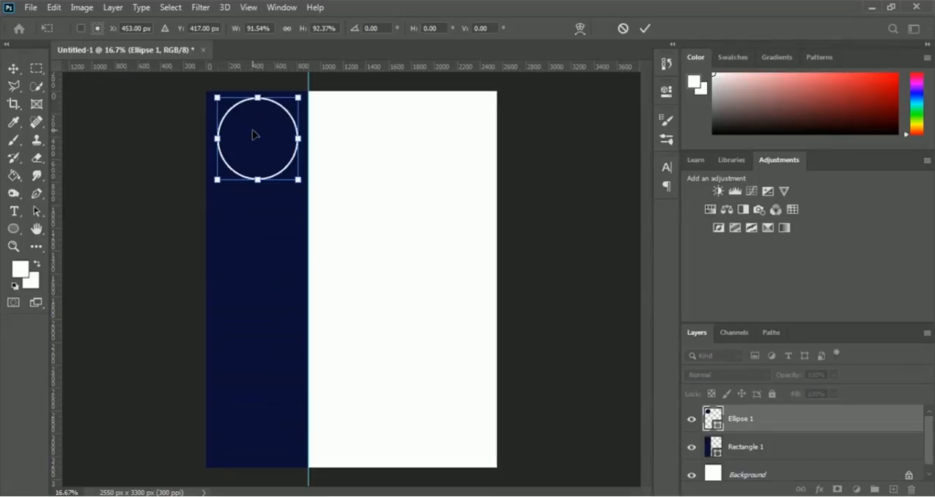
{"action": "left_click", "coordinate": [645, 29]}
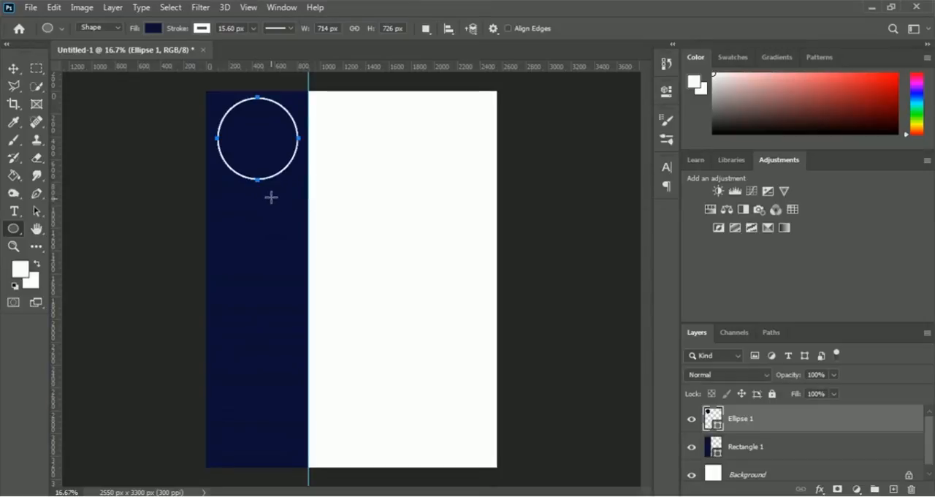
Step: Place the luis-unsplash photo from the 08 CV Resume Design folder as an embedded image
{"action": "left_click", "coordinate": [32, 8]}
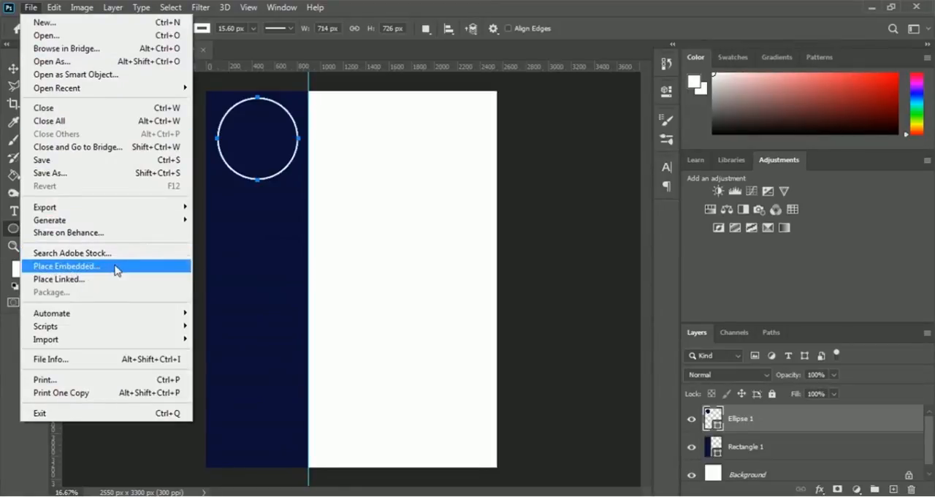
{"action": "left_click", "coordinate": [115, 269]}
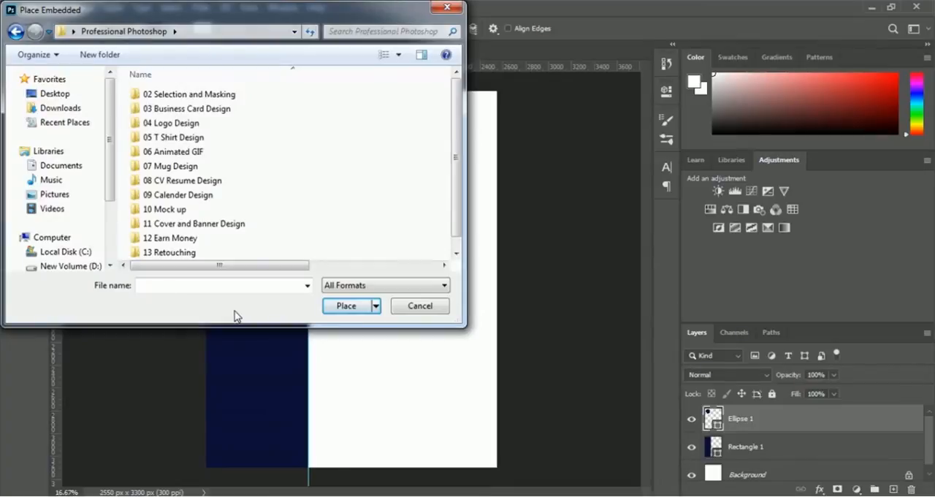
{"action": "left_click", "coordinate": [181, 182]}
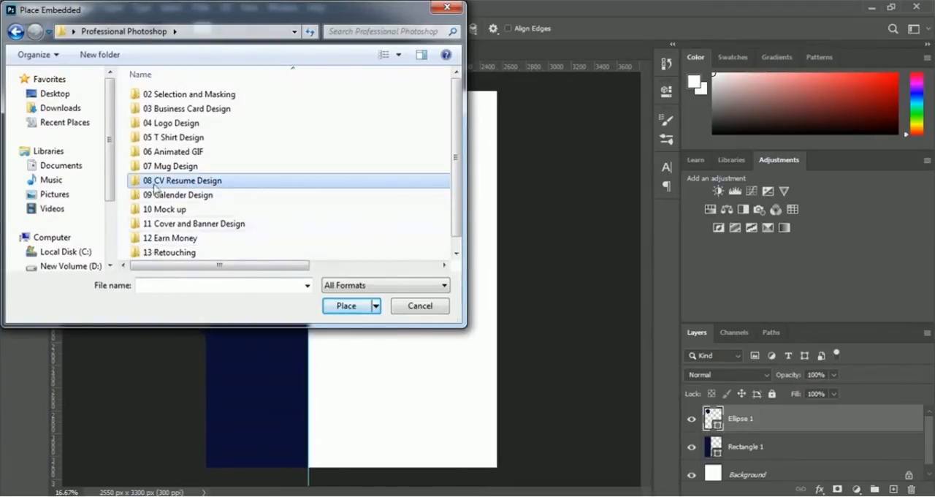
{"action": "double_click", "coordinate": [186, 183]}
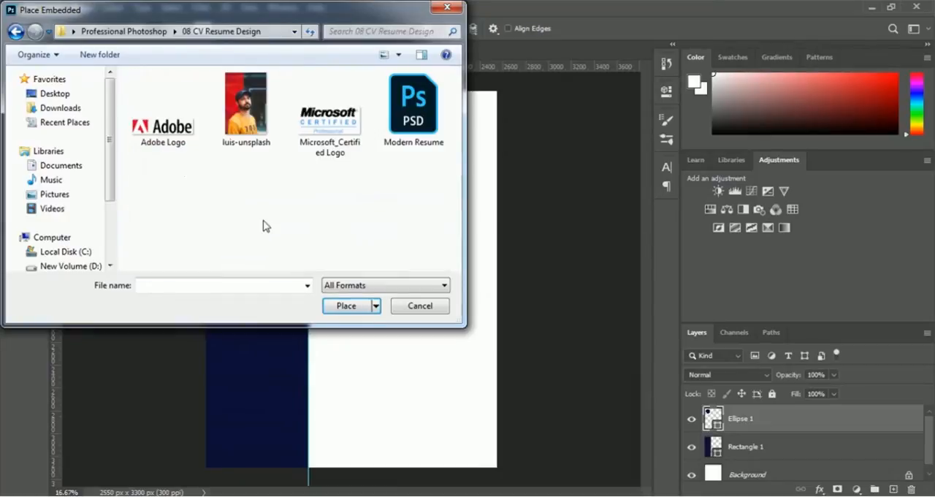
{"action": "left_click", "coordinate": [243, 135]}
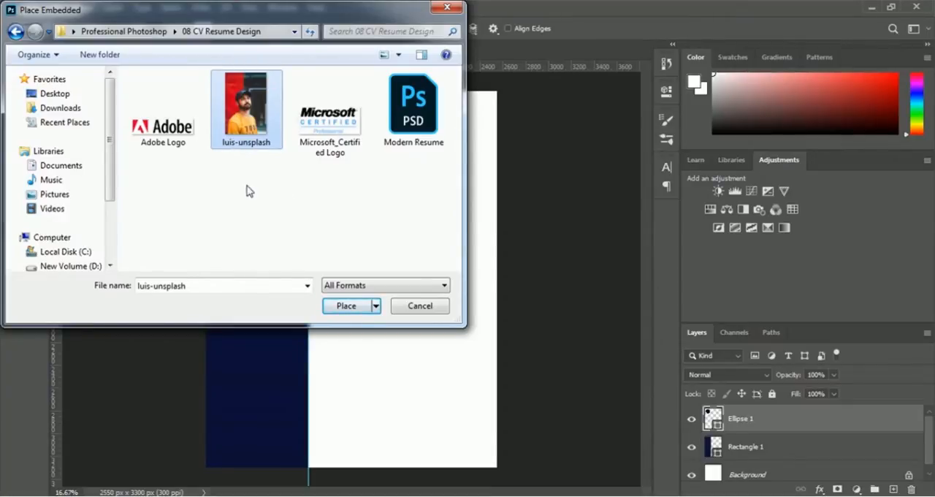
{"action": "left_click", "coordinate": [342, 306]}
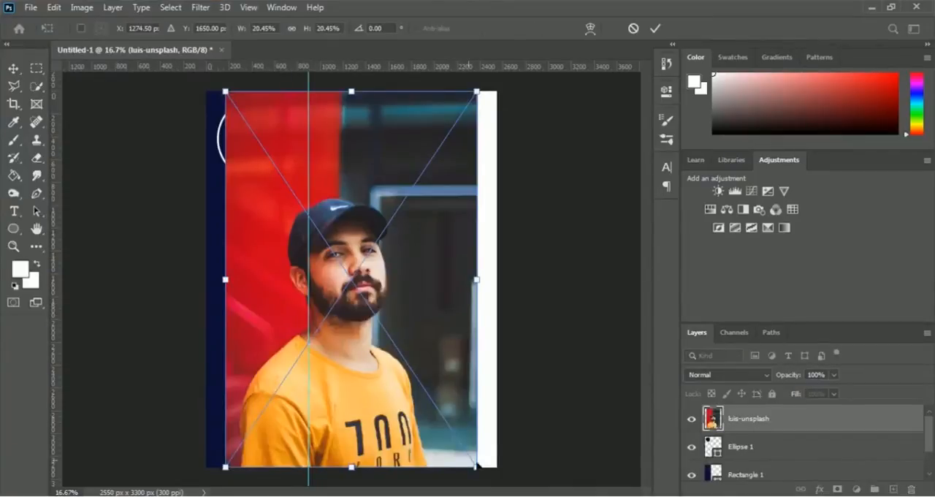
Step: Shrink the placed photo to about 6.76% × 6.17% over the circle and lower its opacity to 52%
{"action": "left_click_drag", "start_coordinate": [472, 460], "coordinate": [305, 208]}
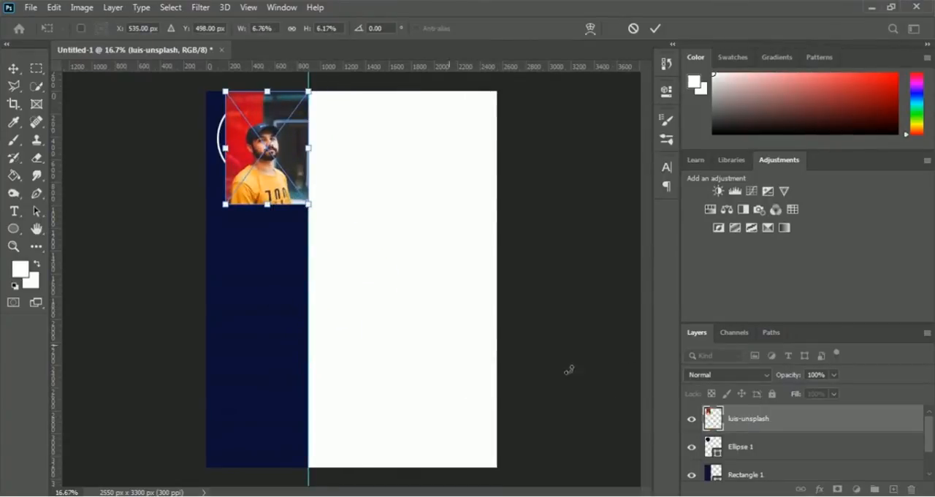
{"action": "left_click", "coordinate": [834, 374]}
{"action": "left_click_drag", "start_coordinate": [808, 392], "coordinate": [788, 393]}
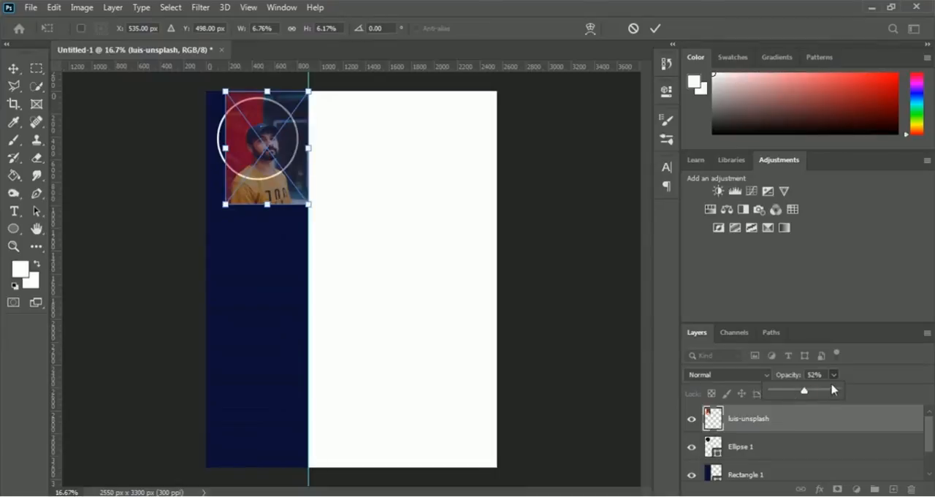
{"action": "left_click", "coordinate": [869, 380]}
Step: Resize the photo to about 8.33% × 6.06% and shift it to X 504, Y 357 px so the face sits inside the circle
{"action": "left_click_drag", "start_coordinate": [224, 149], "coordinate": [206, 147]}
{"action": "left_click_drag", "start_coordinate": [257, 204], "coordinate": [260, 187]}
{"action": "left_click_drag", "start_coordinate": [257, 91], "coordinate": [258, 74]}
{"action": "left_click_drag", "start_coordinate": [310, 130], "coordinate": [313, 132]}
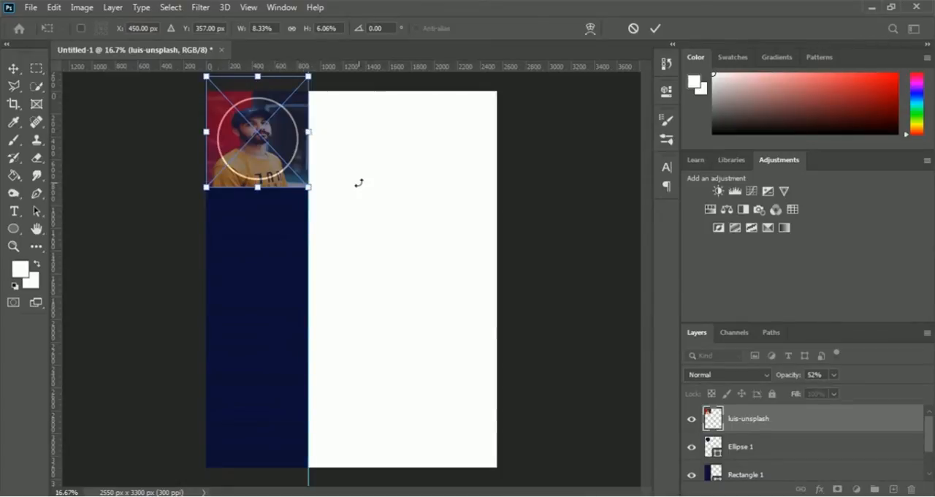
{"action": "key", "text": "Right"}
{"action": "key", "text": "Right"}
{"action": "key", "text": "Right"}
{"action": "key", "text": "Right"}
{"action": "key", "text": "Right"}
{"action": "key", "text": "Right"}
{"action": "key", "text": "Right"}
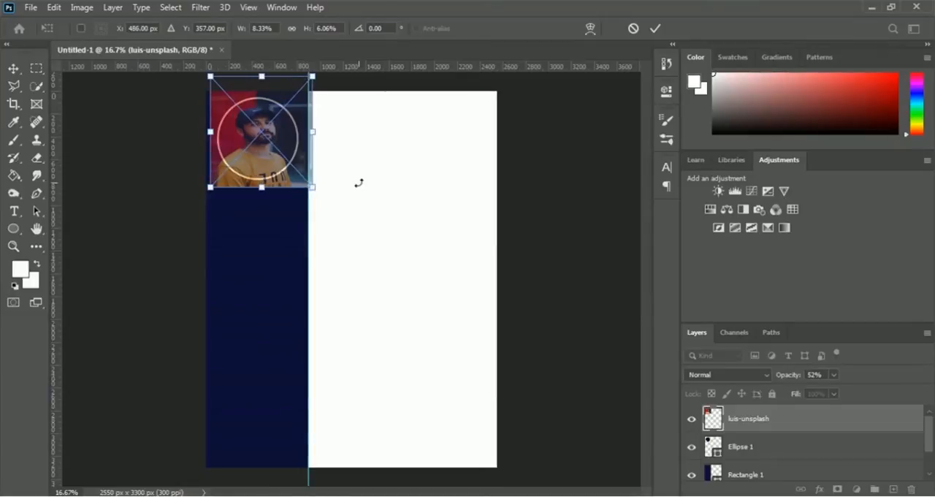
{"action": "key", "text": "Right"}
{"action": "key", "text": "Right"}
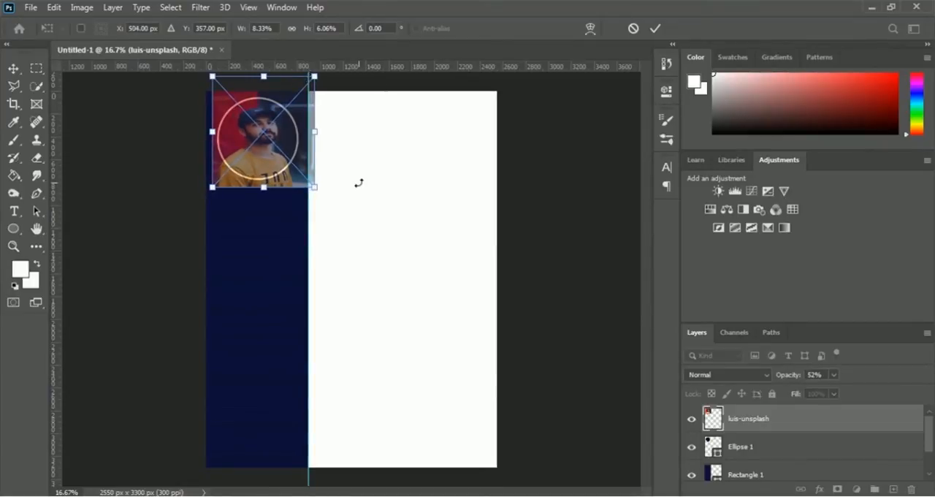
{"action": "left_click", "coordinate": [655, 32]}
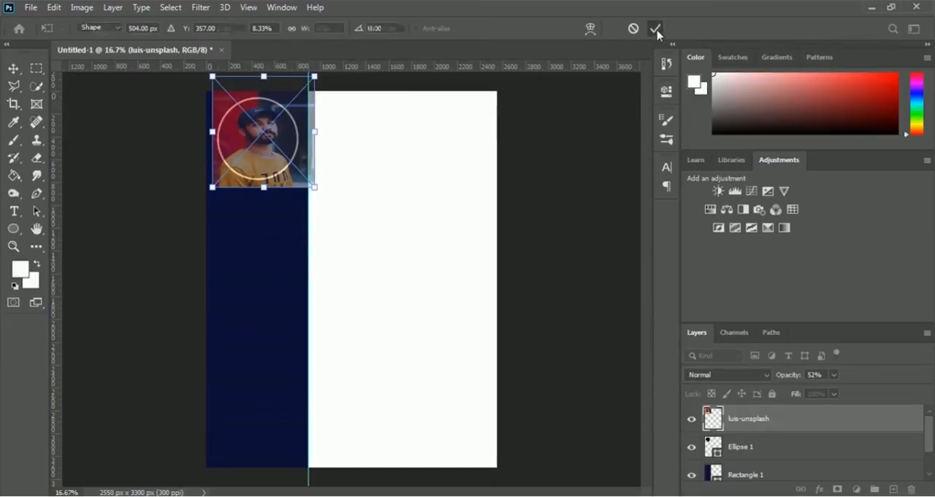
{"action": "key", "text": "u"}
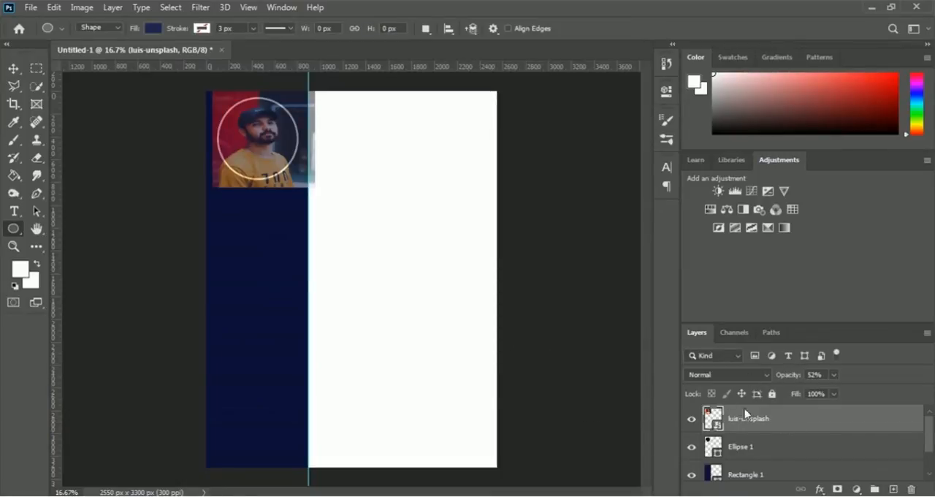
Step: Set the photo's opacity to 100% and clip it to the ellipse with a clipping mask
{"action": "left_click", "coordinate": [832, 378]}
{"action": "left_click_drag", "start_coordinate": [835, 395], "coordinate": [903, 374]}
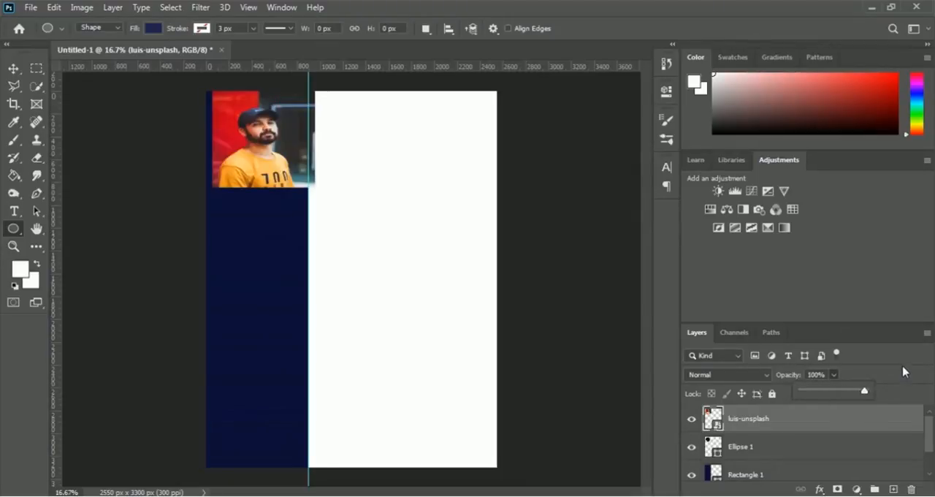
{"action": "left_click", "coordinate": [903, 375]}
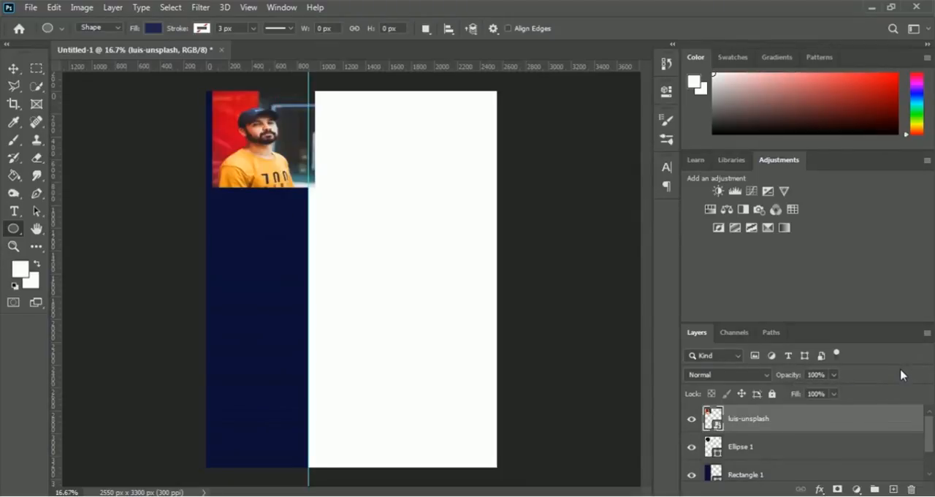
{"action": "right_click", "coordinate": [758, 422]}
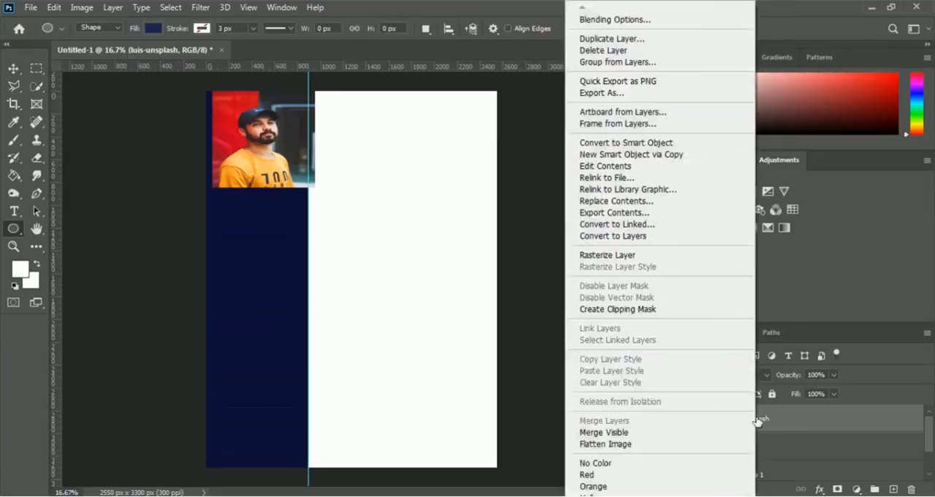
{"action": "left_click", "coordinate": [679, 314]}
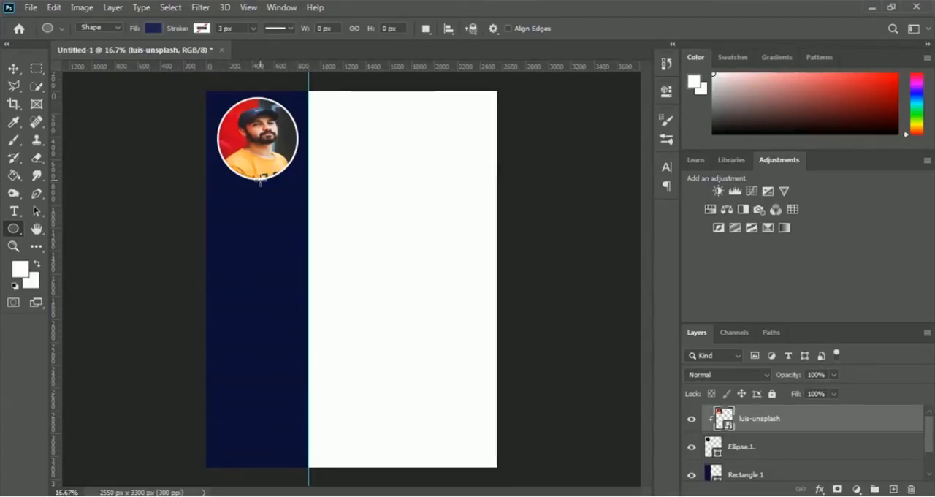
Step: Convert the photo and ellipse layers together into one smart object
{"action": "left_click", "coordinate": [743, 453], "text": "shift"}
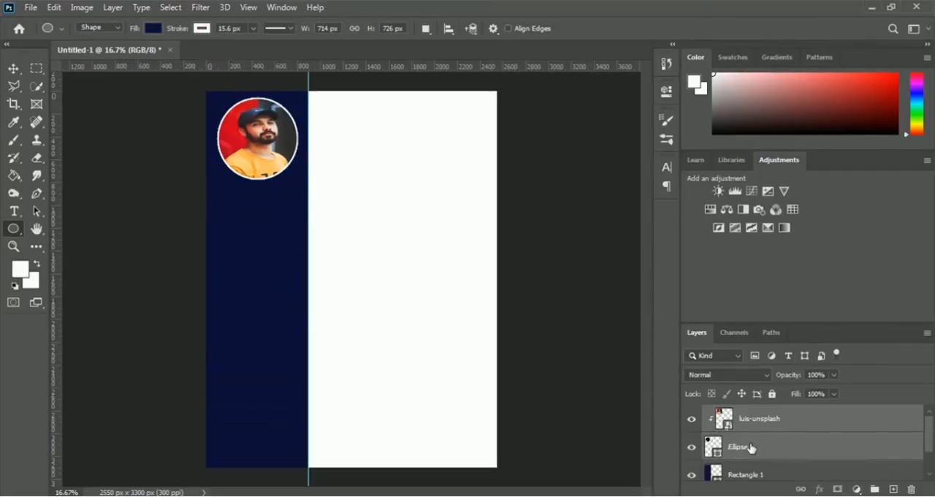
{"action": "right_click", "coordinate": [751, 448]}
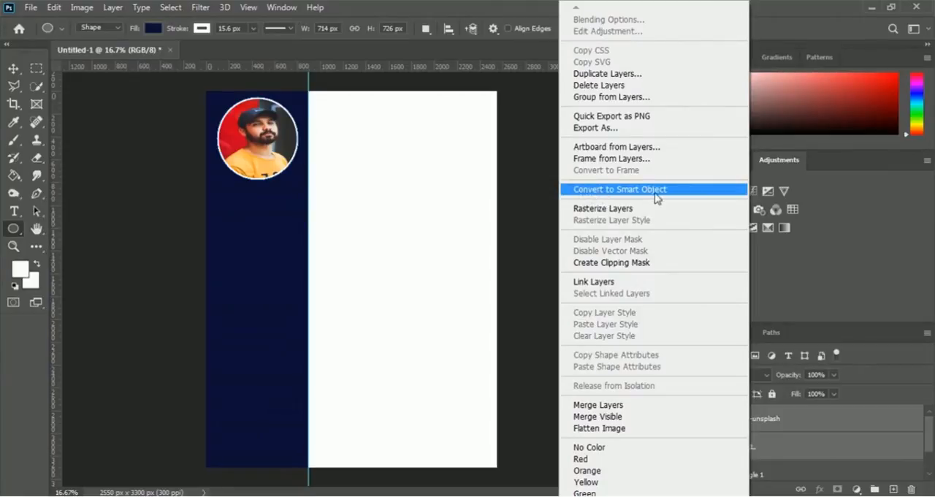
{"action": "left_click", "coordinate": [696, 195]}
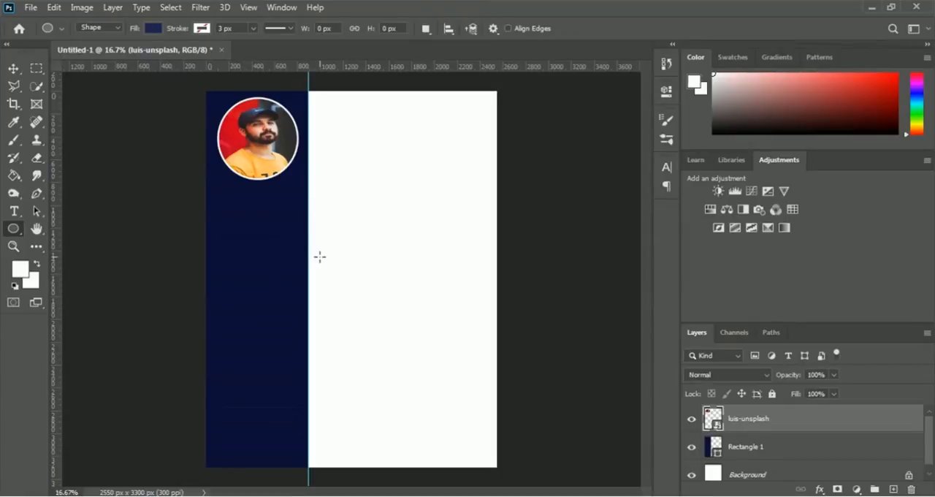
Step: Nudge the circular portrait slightly down to Y 363 px, keeping its horizontal position
{"action": "key", "text": "ctrl+t"}
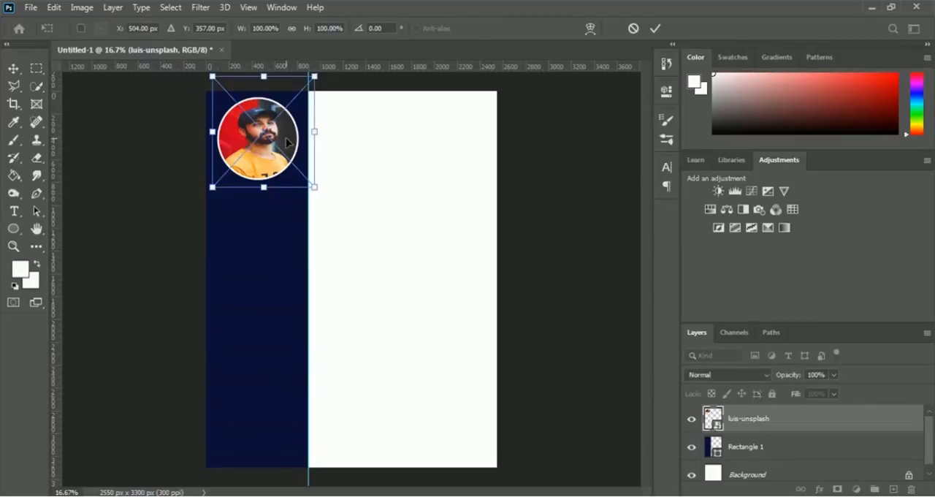
{"action": "left_click_drag", "start_coordinate": [290, 143], "coordinate": [289, 145]}
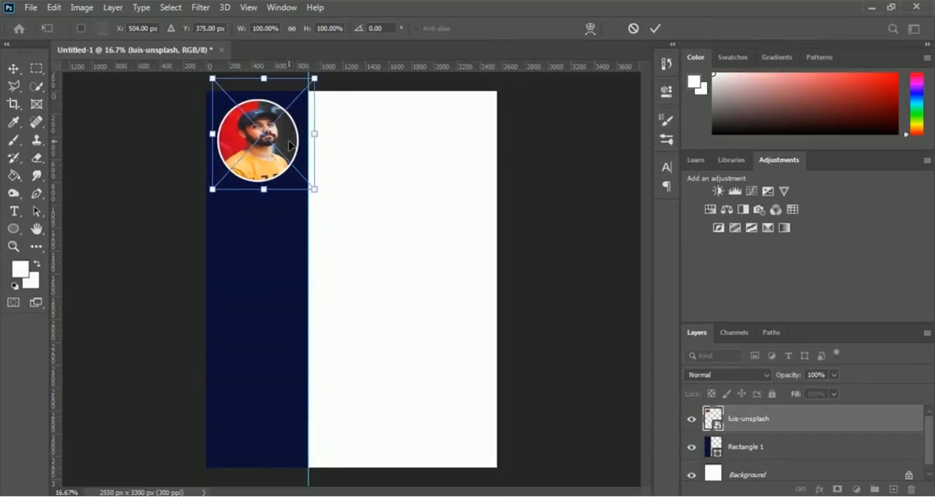
{"action": "key", "text": "Up"}
{"action": "key", "text": "Up"}
{"action": "key", "text": "Up"}
{"action": "key", "text": "Up"}
{"action": "key", "text": "Up"}
{"action": "key", "text": "Up"}
{"action": "key", "text": "Up"}
{"action": "key", "text": "Up"}
{"action": "key", "text": "Up"}
{"action": "key", "text": "Up"}
{"action": "key", "text": "Up"}
{"action": "key", "text": "Up"}
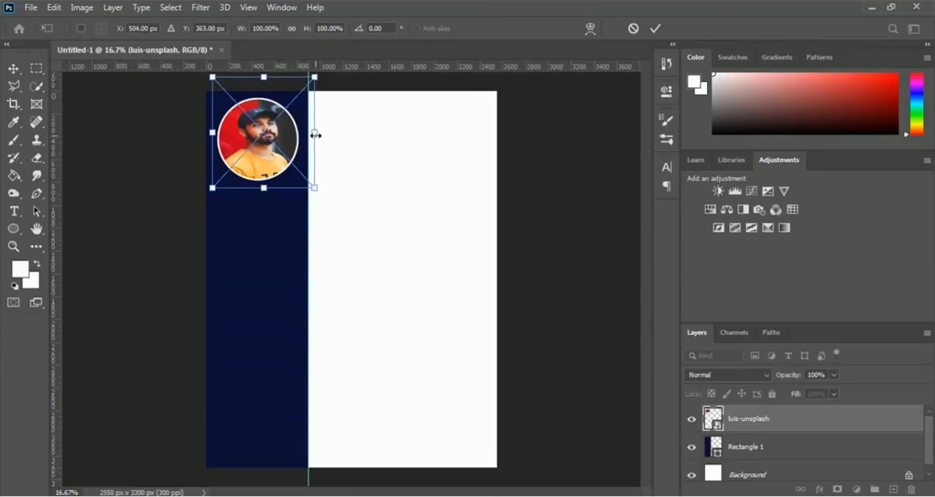
{"action": "key", "text": "Return"}
{"action": "key", "text": "u"}
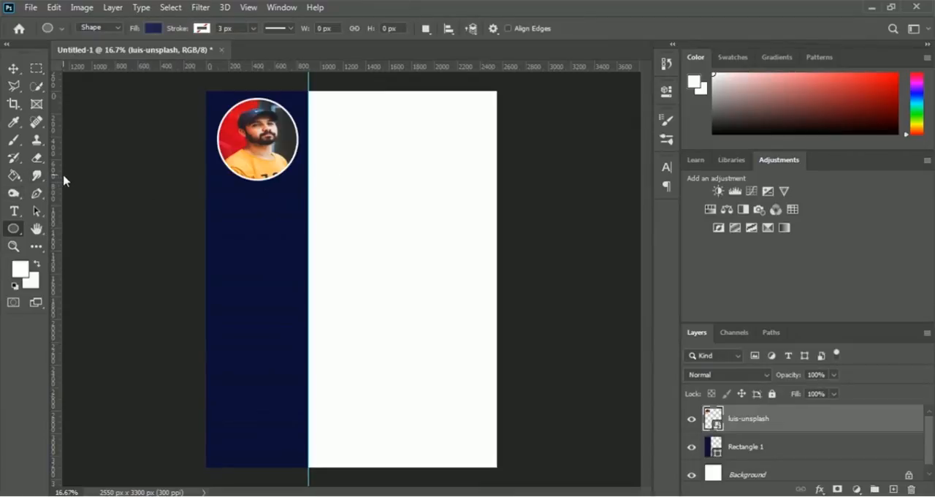
Step: Add two vertical guides touching the left and right edges of the circular portrait
{"action": "left_click_drag", "start_coordinate": [57, 149], "coordinate": [216, 161]}
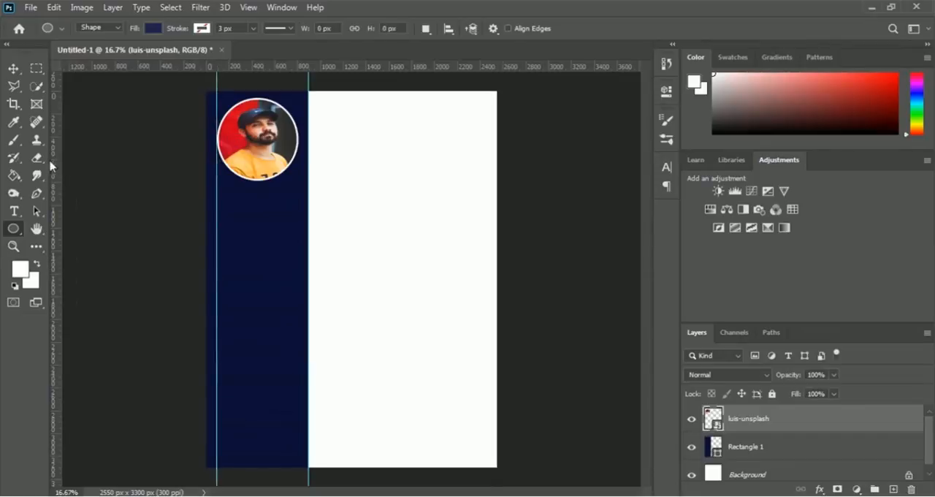
{"action": "left_click_drag", "start_coordinate": [57, 155], "coordinate": [297, 155]}
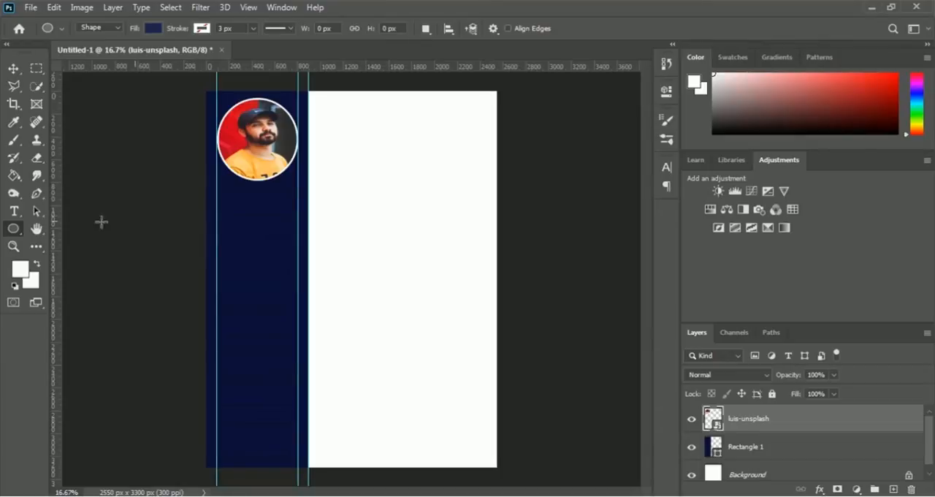
Step: Add a centred white text line with the person's full name below the circular portrait, in 16 pt Franklin Gothic Medium
{"action": "left_click", "coordinate": [14, 212]}
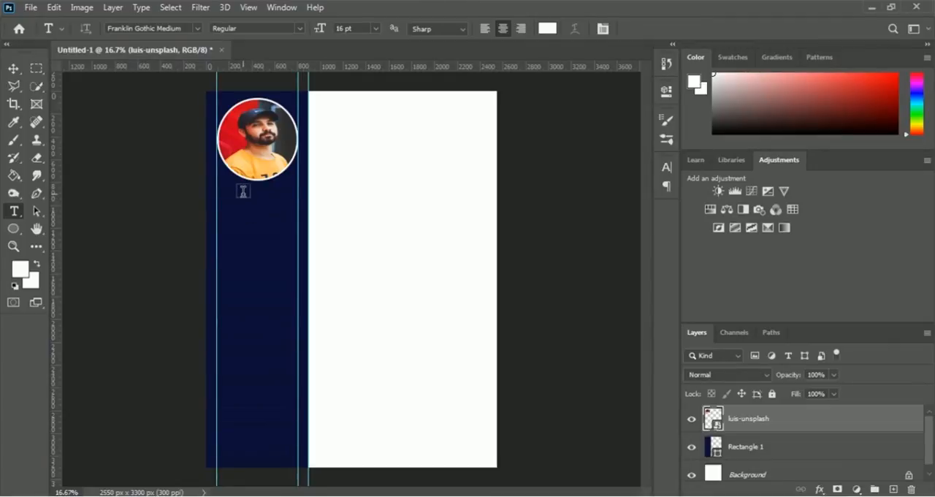
{"action": "key", "text": "ctrl+plus"}
{"action": "key", "text": "ctrl+plus"}
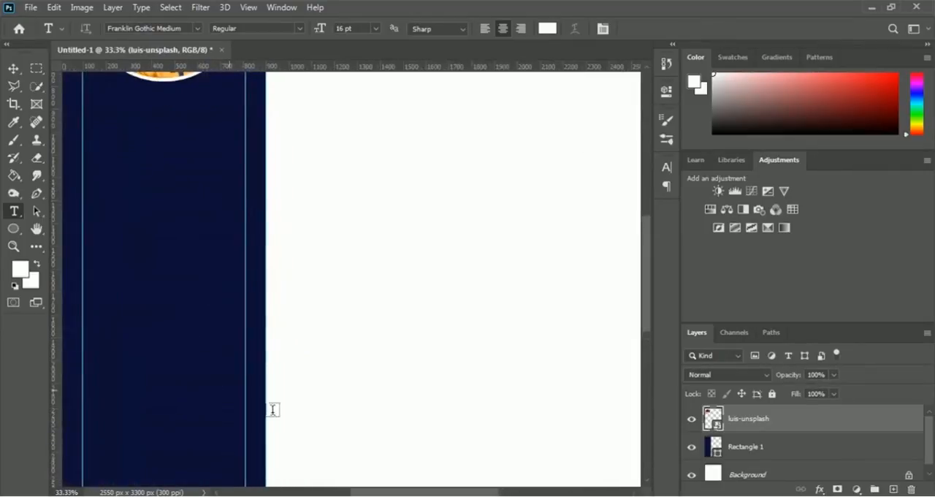
{"action": "left_click_drag", "start_coordinate": [420, 491], "coordinate": [398, 491]}
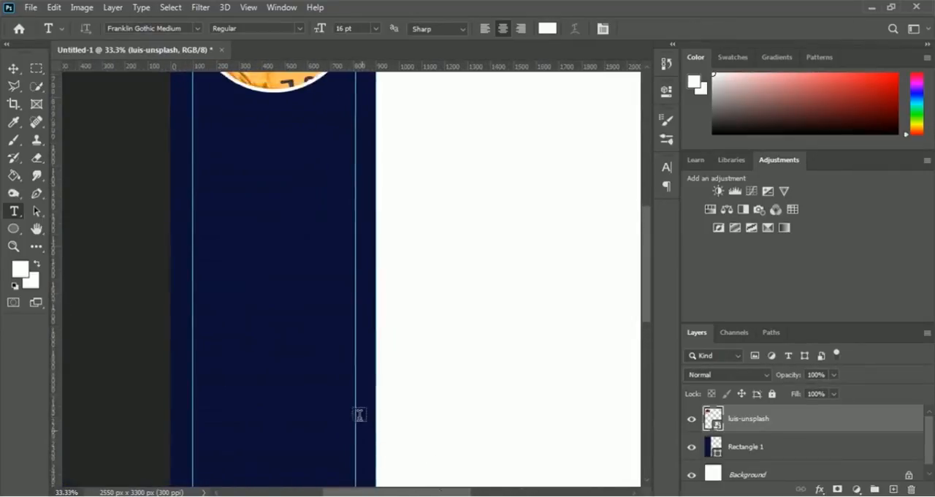
{"action": "scroll", "coordinate": [356, 409], "scroll_direction": "up", "scroll_amount": 5}
{"action": "scroll", "coordinate": [355, 408], "scroll_direction": "up", "scroll_amount": 1}
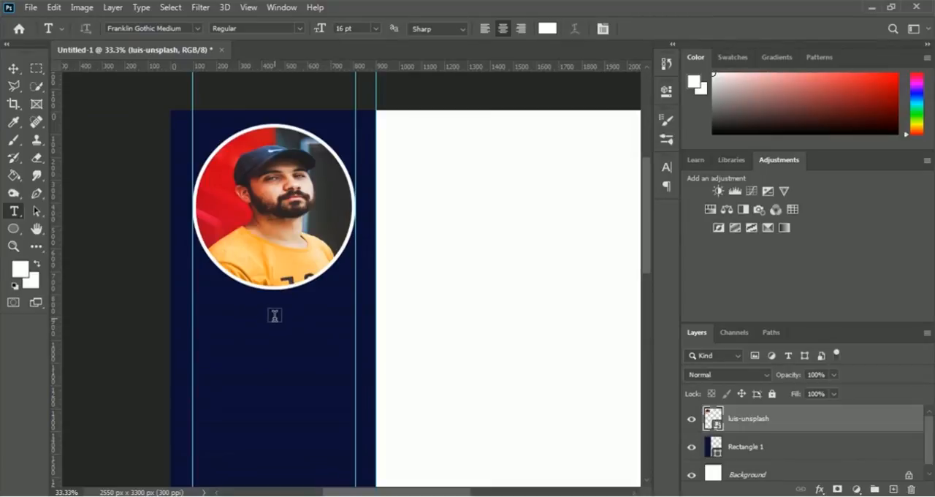
{"action": "left_click", "coordinate": [275, 314]}
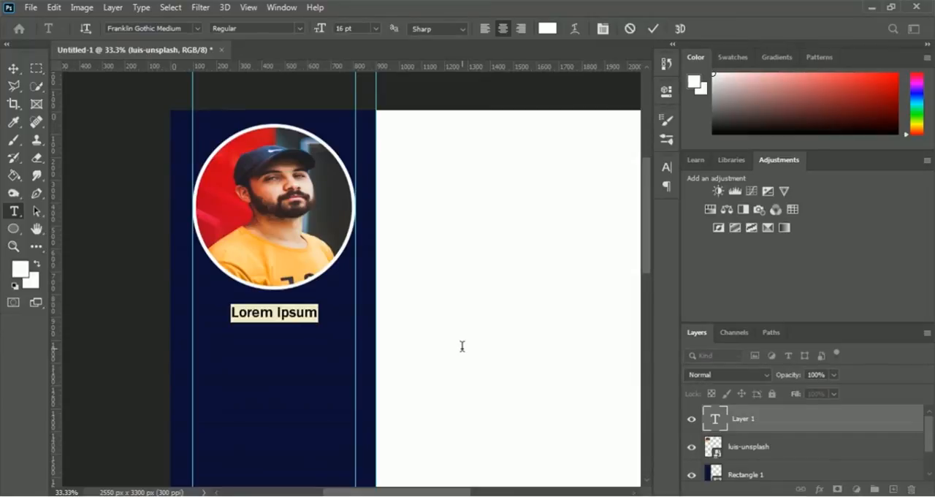
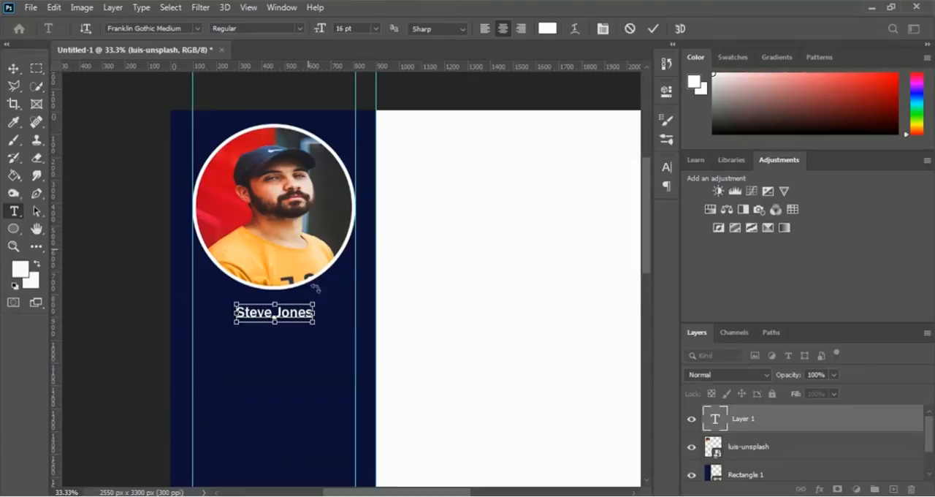
{"action": "key", "text": "ctrl+Return"}
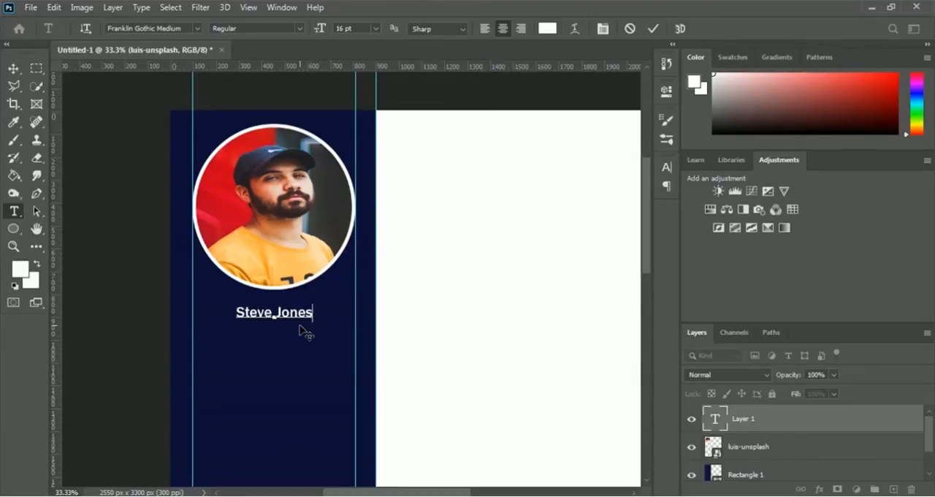
Step: Set the whole name text to 24 pt and commit the text edit
{"action": "key", "text": "ctrl+a"}
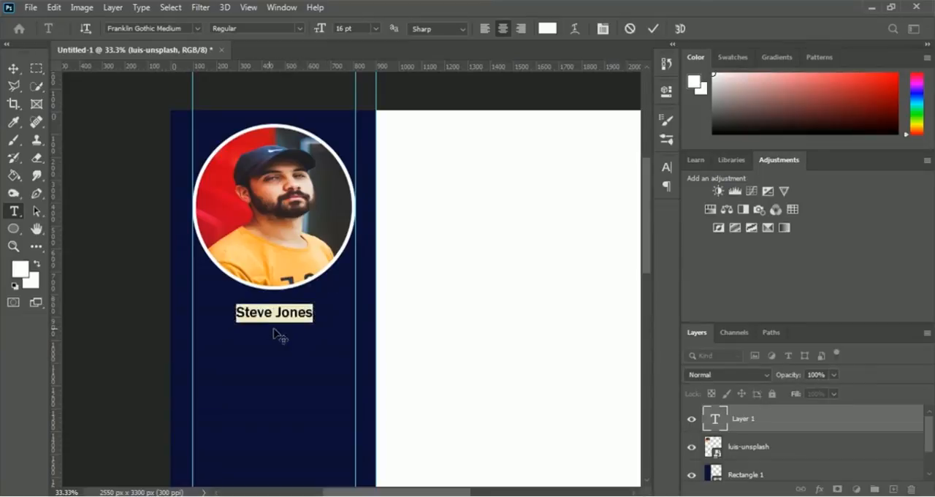
{"action": "left_click", "coordinate": [376, 28]}
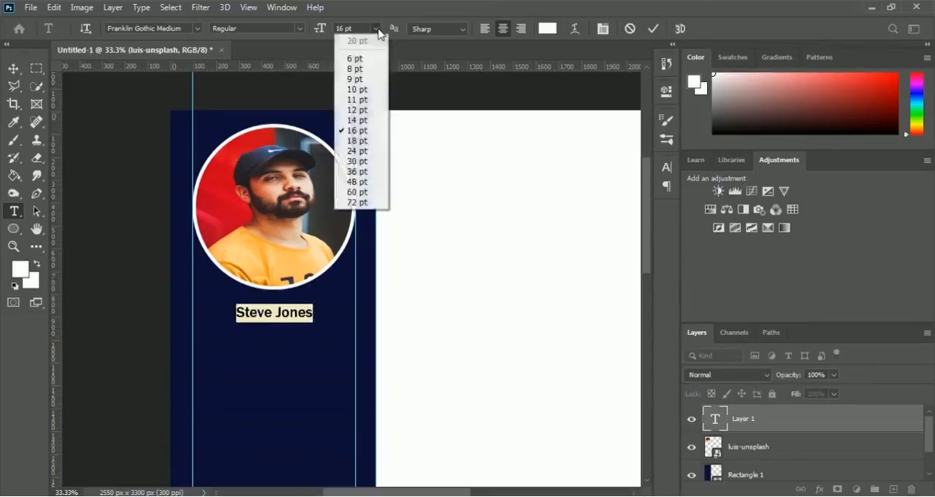
{"action": "left_click", "coordinate": [361, 151]}
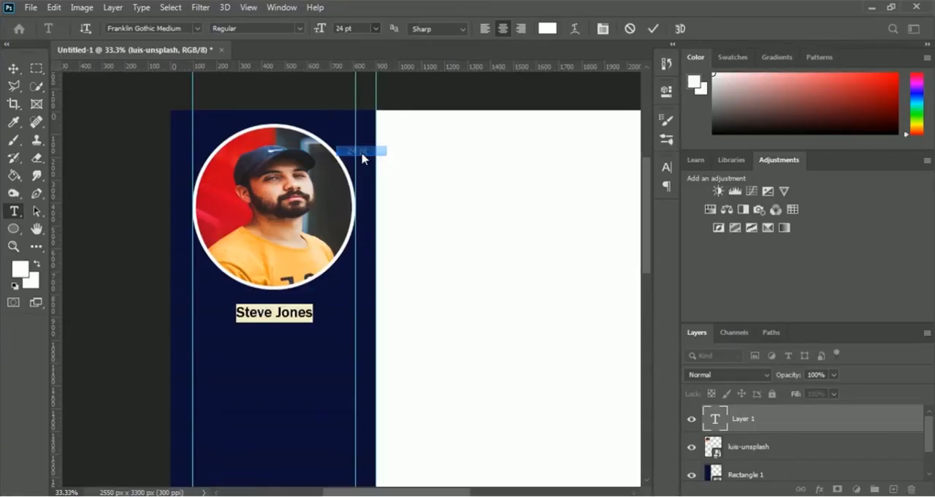
{"action": "left_click", "coordinate": [327, 313]}
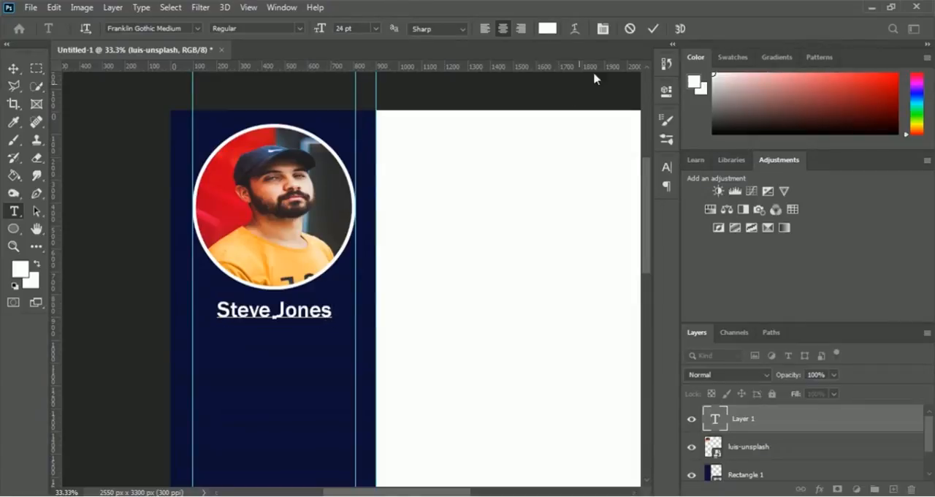
{"action": "left_click", "coordinate": [654, 30]}
{"action": "left_click", "coordinate": [653, 30]}
{"action": "left_click", "coordinate": [654, 30]}
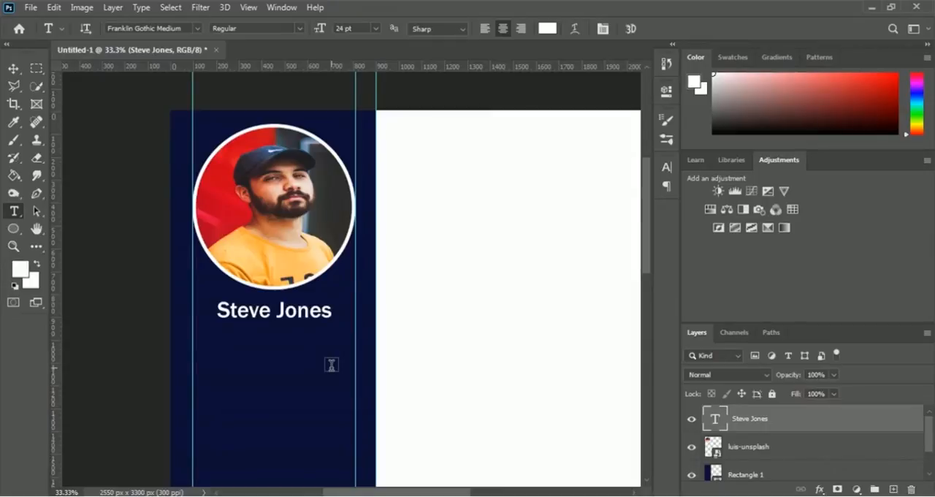
Step: Stretch the name text to span the two portrait guides, about 142% wide, and increase its height to about 118%
{"action": "key", "text": "ctrl+t"}
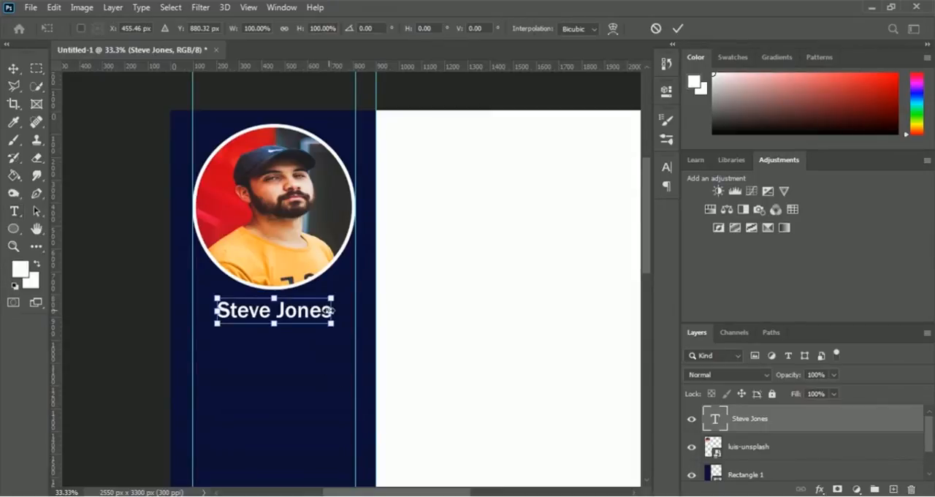
{"action": "left_click_drag", "start_coordinate": [333, 311], "coordinate": [352, 311]}
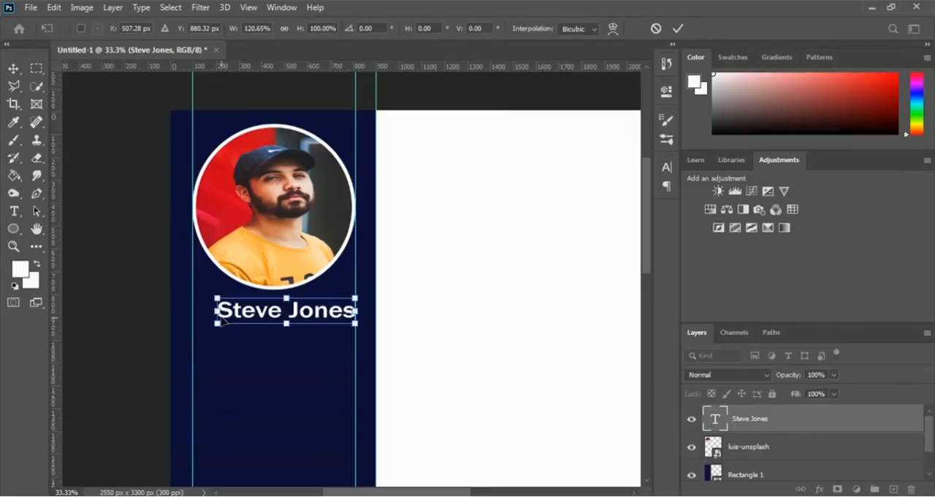
{"action": "left_click_drag", "start_coordinate": [200, 312], "coordinate": [191, 313]}
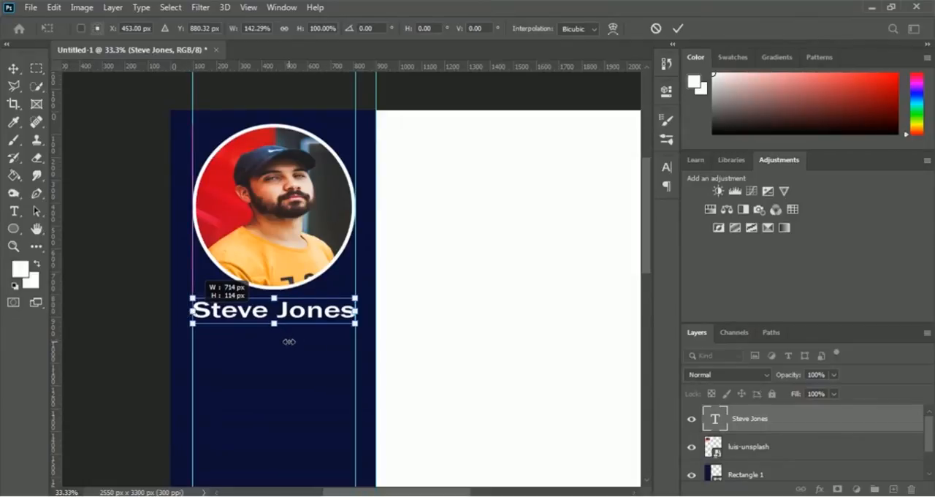
{"action": "left_click_drag", "start_coordinate": [274, 325], "coordinate": [305, 332]}
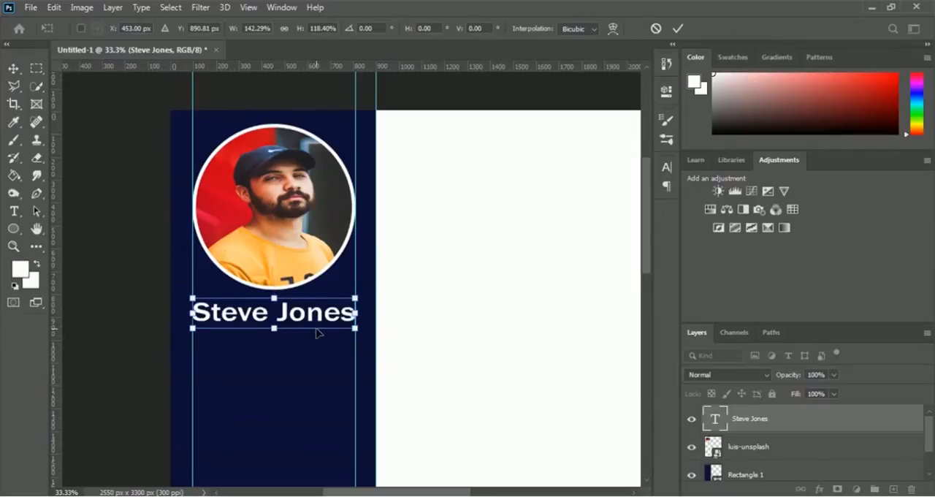
Step: Nudge the name text up to about Y 876 px, closer to the portrait, and apply the transform
{"action": "key", "text": "Up"}
{"action": "key", "text": "Up"}
{"action": "key", "text": "Up"}
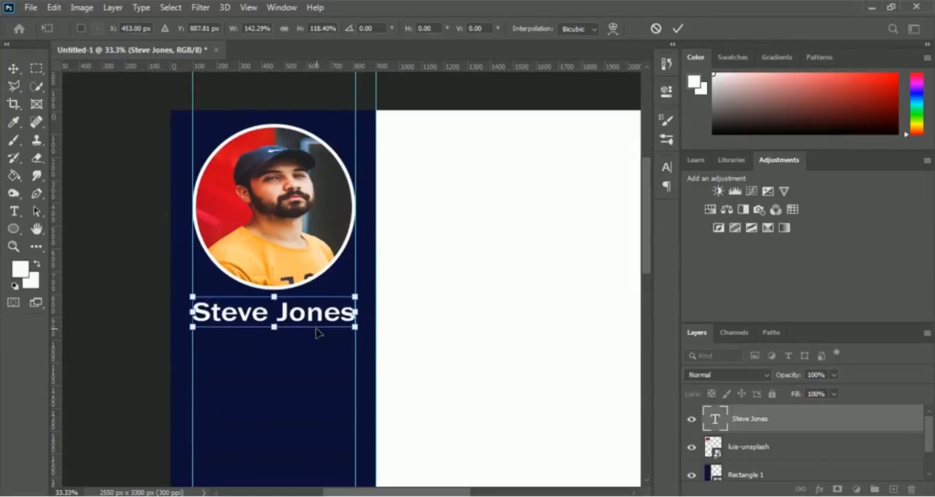
{"action": "key", "text": "Up"}
{"action": "key", "text": "Up"}
{"action": "key", "text": "Up"}
{"action": "key", "text": "Up"}
{"action": "key", "text": "Up"}
{"action": "key", "text": "Up"}
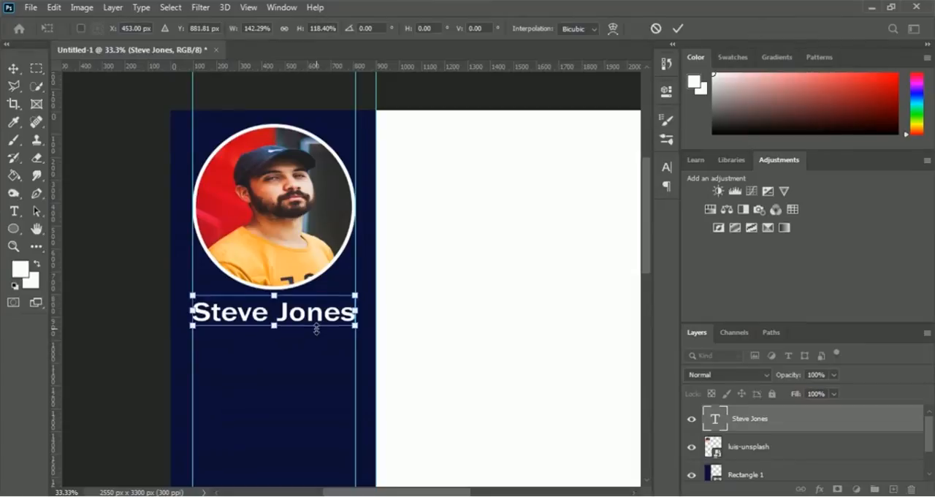
{"action": "key", "text": "Up"}
{"action": "key", "text": "Up"}
{"action": "key", "text": "Up"}
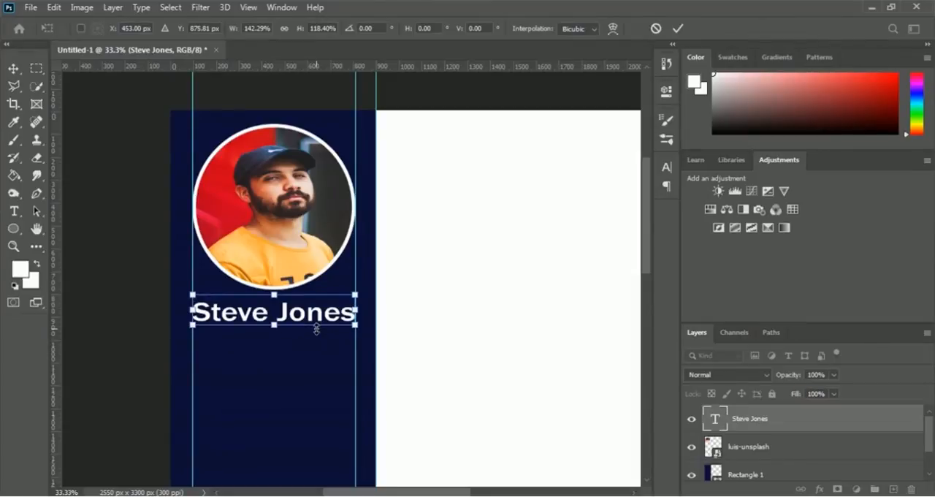
{"action": "key", "text": "Up"}
{"action": "key", "text": "Up"}
{"action": "key", "text": "Up"}
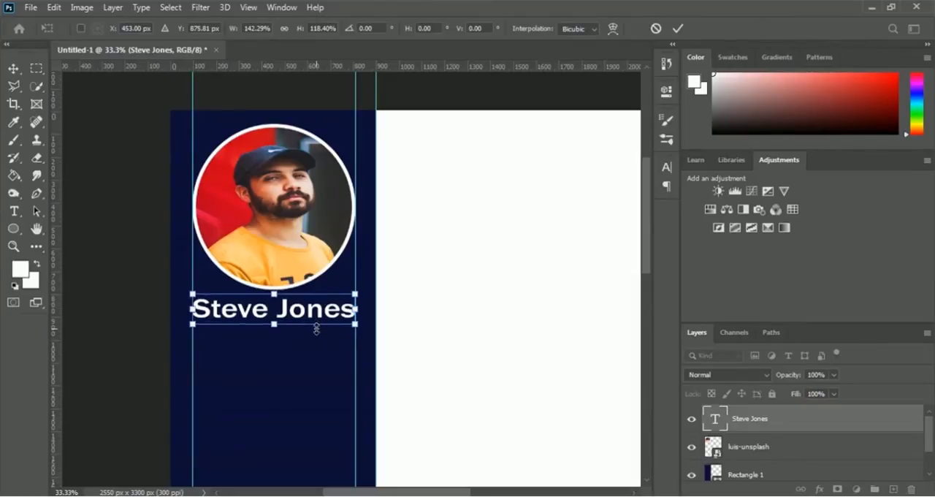
{"action": "left_click", "coordinate": [679, 29]}
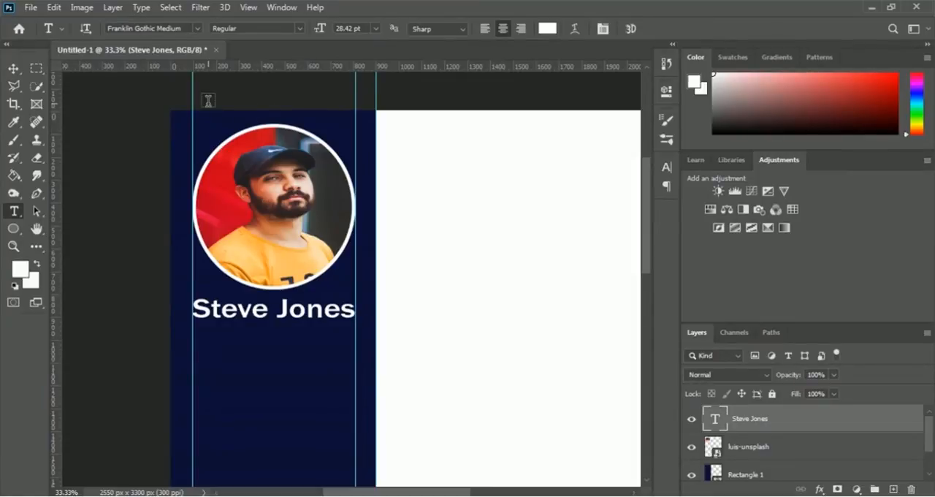
{"action": "left_click", "coordinate": [375, 29]}
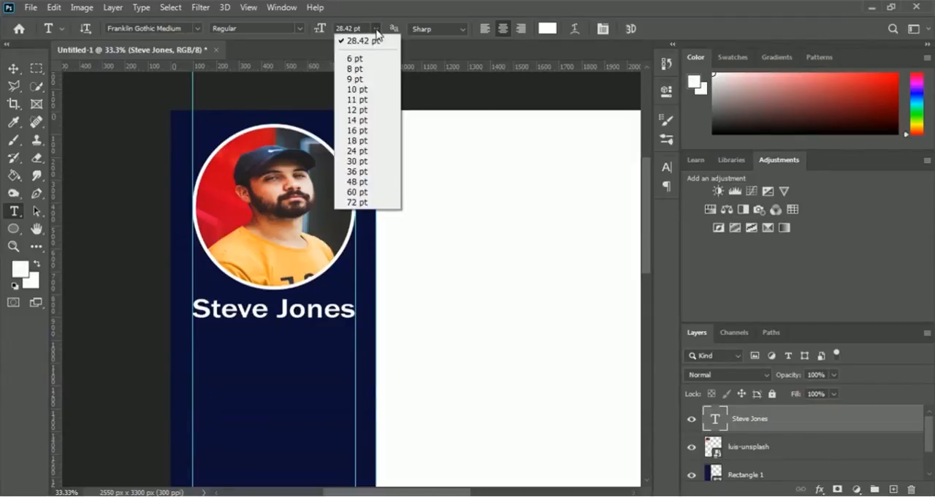
{"action": "left_click", "coordinate": [368, 120]}
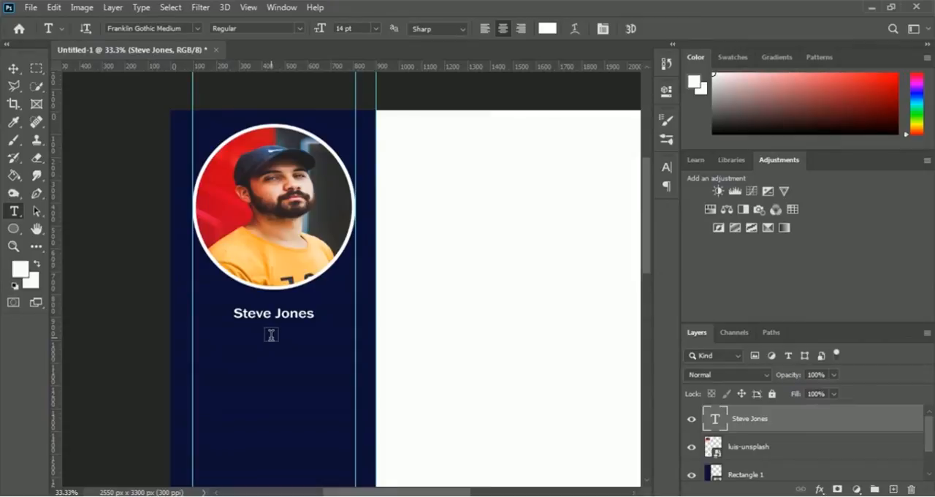
{"action": "key", "text": "ctrl+z"}
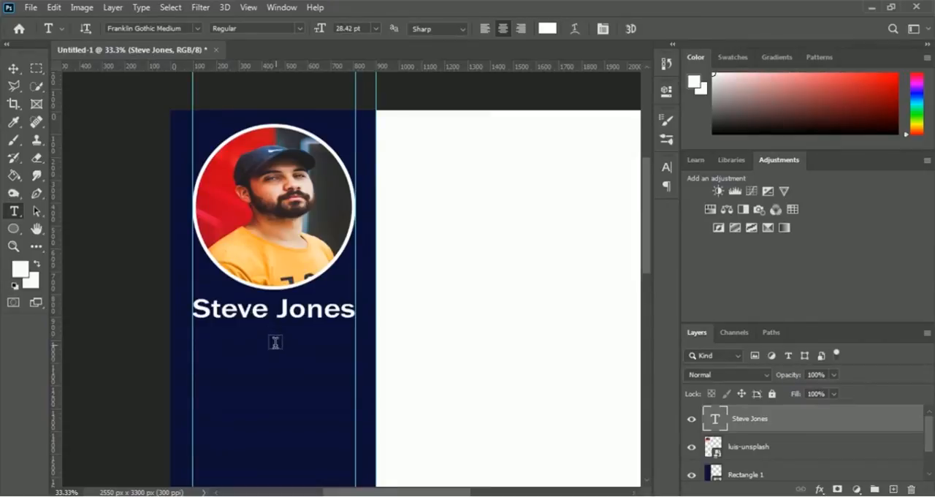
Step: Add a centred text line reading "Graphics Designer" beneath the name in the sidebar
{"action": "left_click", "coordinate": [269, 339]}
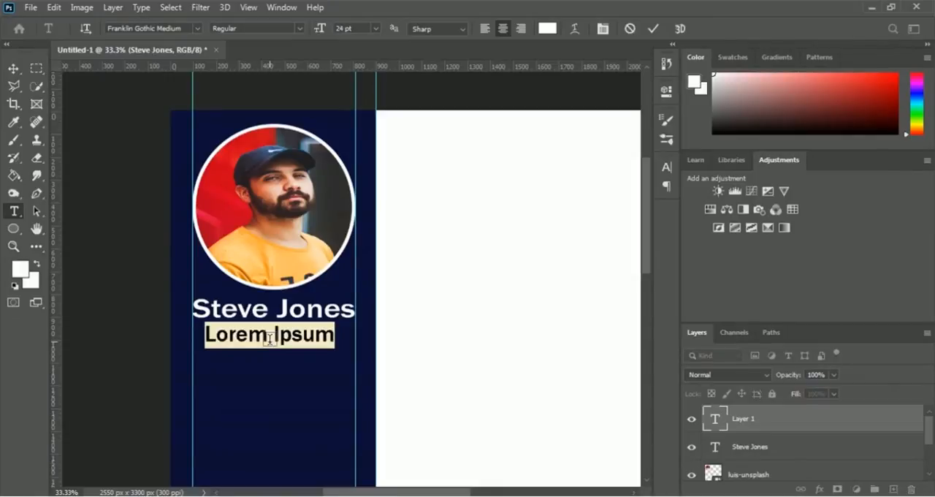
{"action": "type", "text": "Grap"}
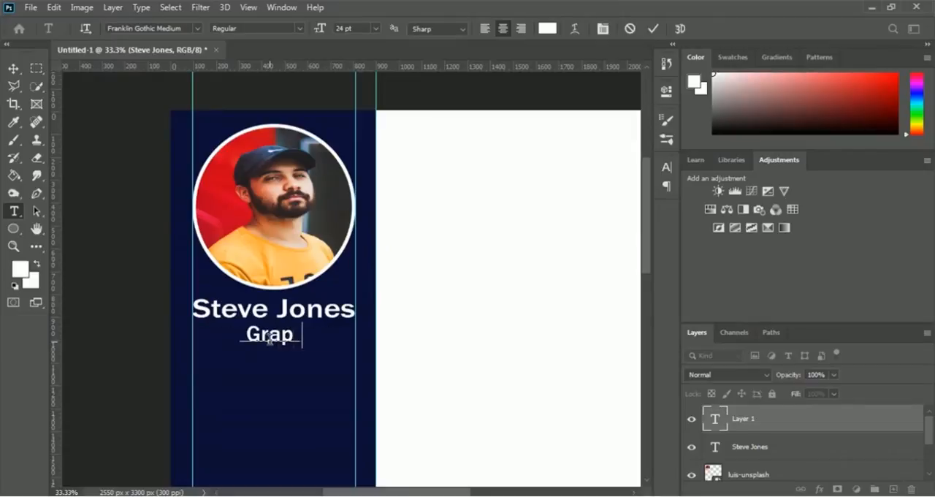
{"action": "type", "text": "hics De"}
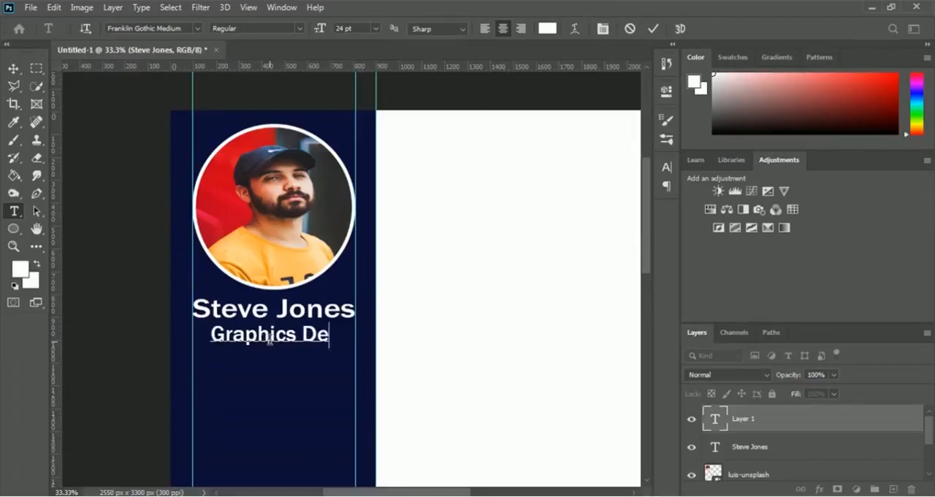
{"action": "type", "text": "signer"}
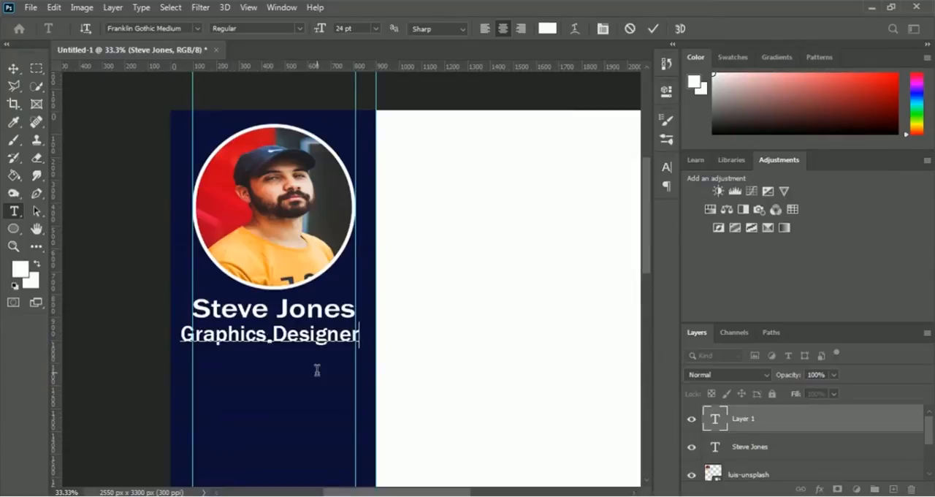
Step: Set the whole "Graphics Designer" line to 14 pt and commit the text
{"action": "key", "text": "ctrl+a"}
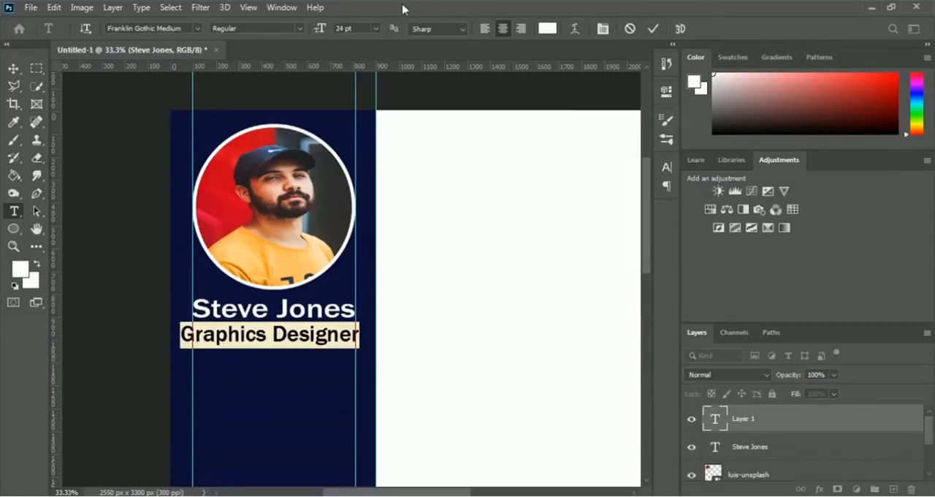
{"action": "left_click", "coordinate": [377, 29]}
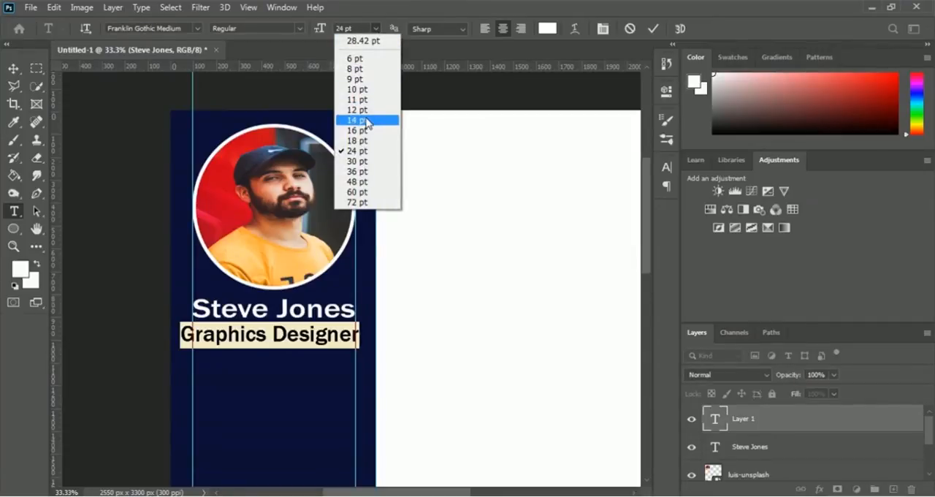
{"action": "left_click", "coordinate": [369, 119]}
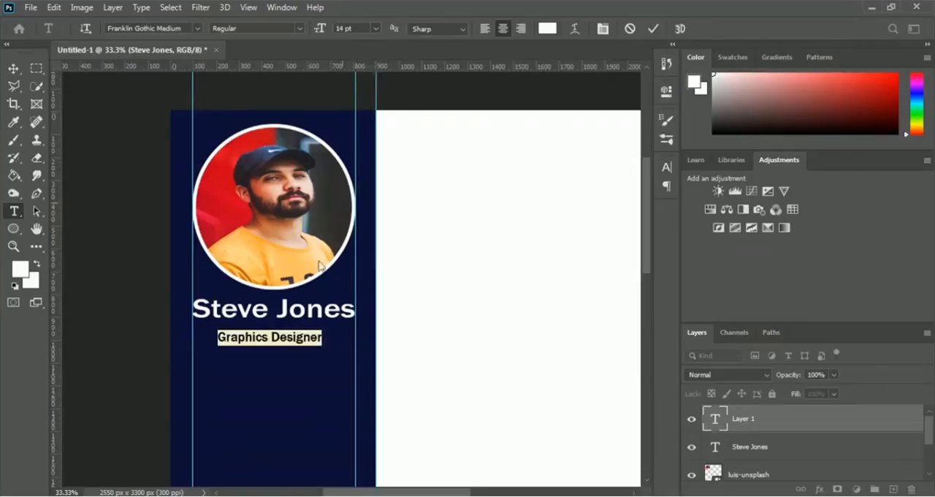
{"action": "left_click", "coordinate": [322, 338]}
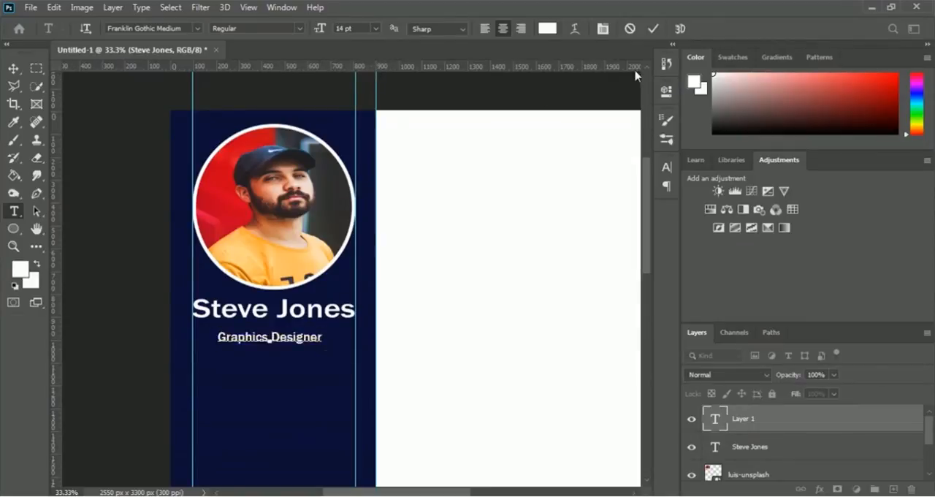
{"action": "left_click", "coordinate": [653, 30]}
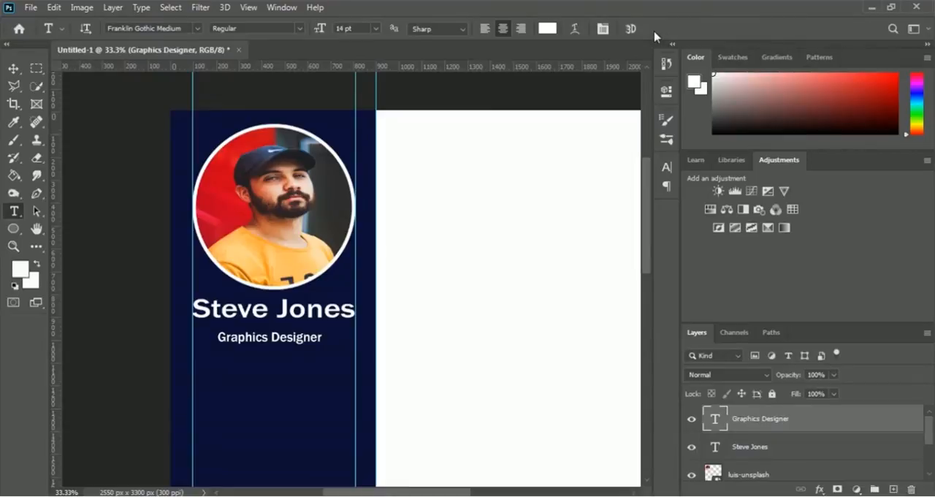
Step: Nudge the "Graphics Designer" text up to about Y 966 px, closer to the name, and apply the transform
{"action": "key", "text": "ctrl+t"}
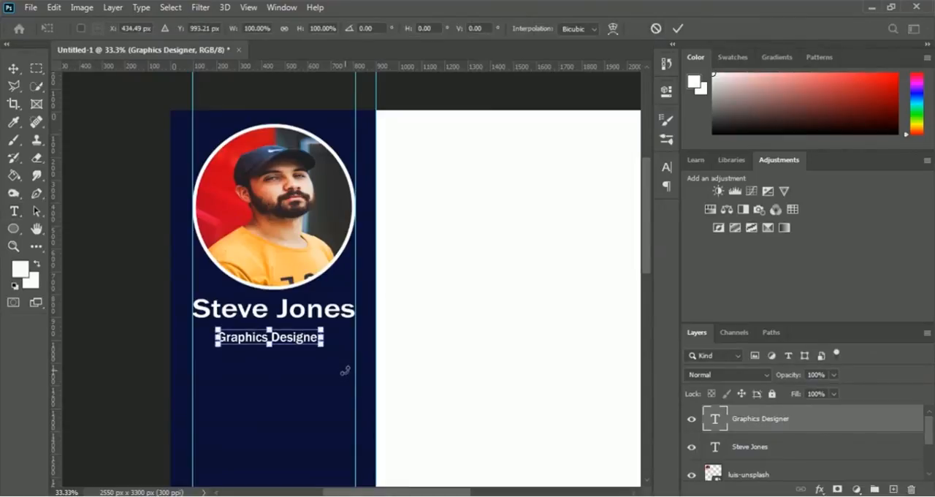
{"action": "key", "text": "Up"}
{"action": "key", "text": "Up"}
{"action": "key", "text": "Up"}
{"action": "key", "text": "Up"}
{"action": "key", "text": "Up"}
{"action": "key", "text": "Up"}
{"action": "key", "text": "Up"}
{"action": "key", "text": "Up"}
{"action": "key", "text": "Up"}
{"action": "key", "text": "Up"}
{"action": "key", "text": "Up"}
{"action": "key", "text": "Up"}
{"action": "key", "text": "Up"}
{"action": "key", "text": "Up"}
{"action": "key", "text": "Up"}
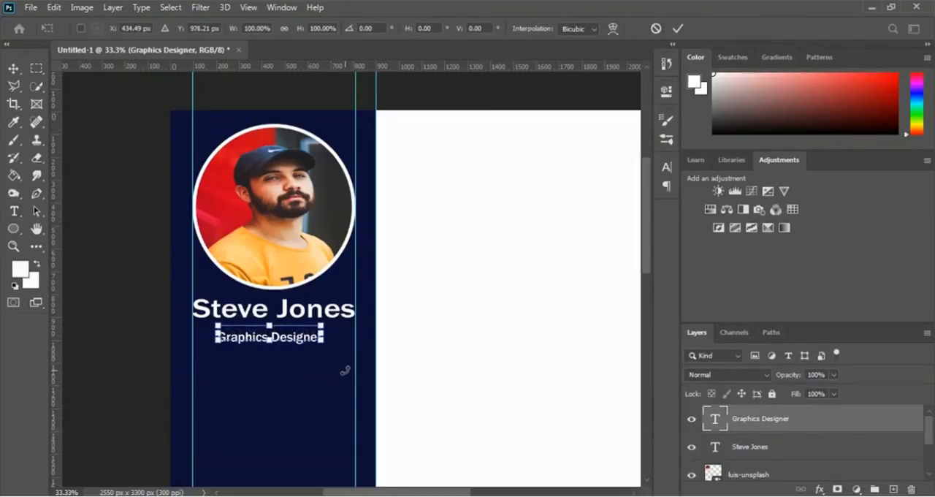
{"action": "key", "text": "Up"}
{"action": "key", "text": "Up"}
{"action": "key", "text": "Up"}
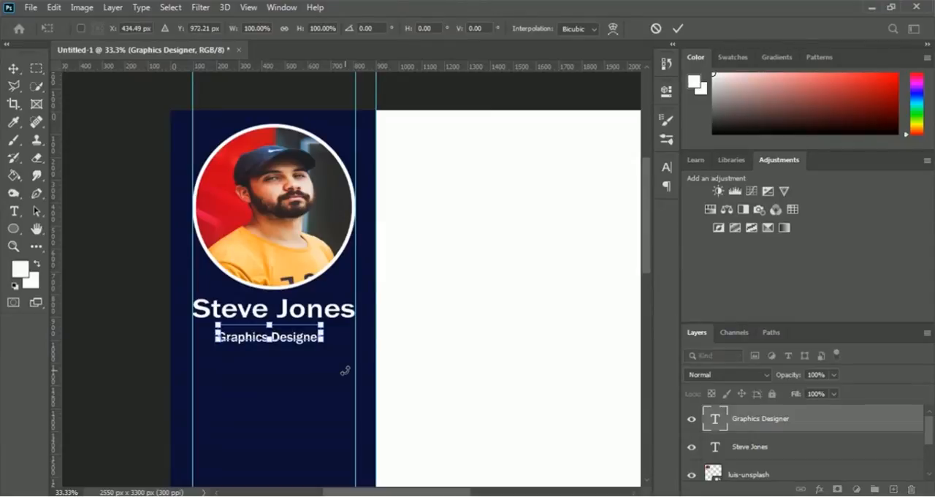
{"action": "key", "text": "Up"}
{"action": "key", "text": "Up"}
{"action": "key", "text": "Up"}
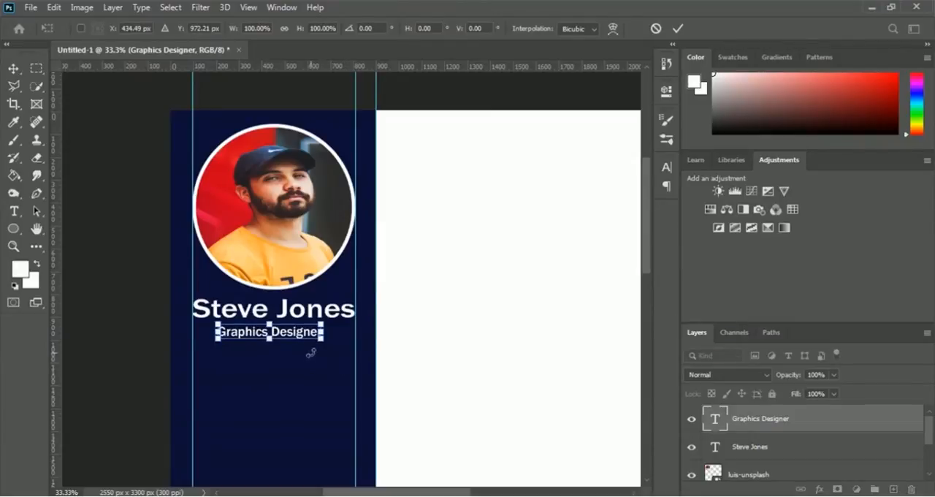
{"action": "key", "text": "Up"}
{"action": "key", "text": "Up"}
{"action": "key", "text": "Up"}
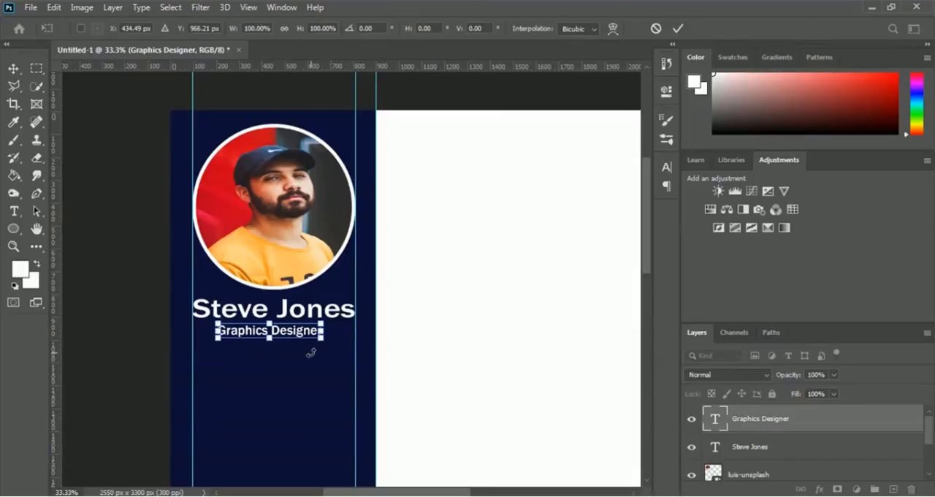
{"action": "key", "text": "Return"}
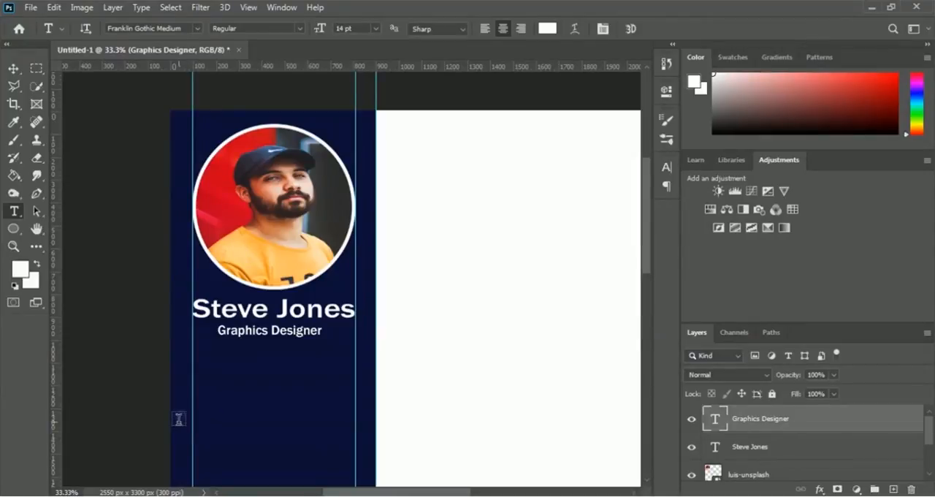
Step: Draw a rounded rectangle with no fill and a white stroke, about 714 × 122 px, between the portrait guides beneath the job title
{"action": "left_click", "coordinate": [11, 232]}
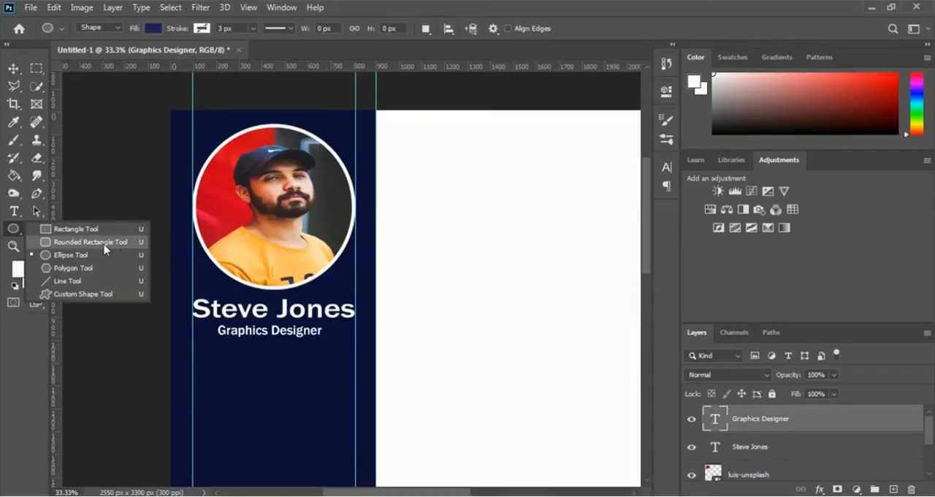
{"action": "key", "text": "Escape"}
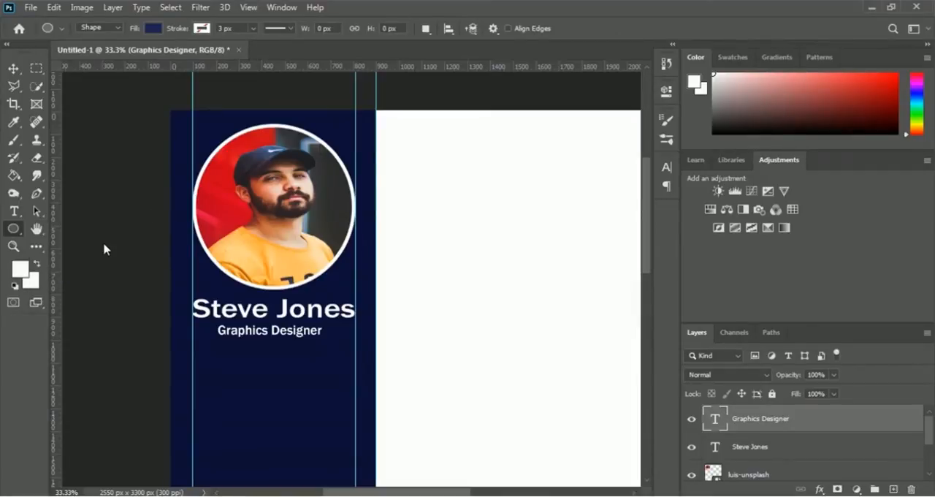
{"action": "key", "text": "shift+u"}
{"action": "left_click", "coordinate": [152, 29]}
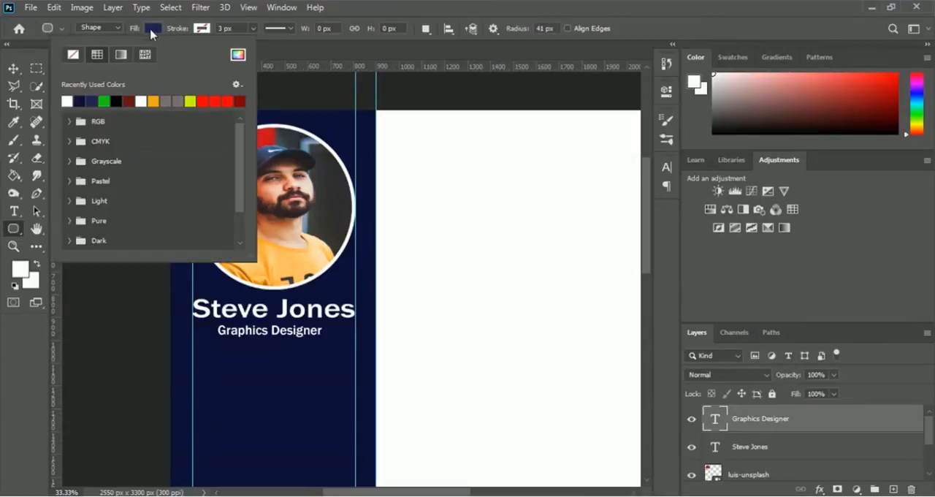
{"action": "left_click", "coordinate": [74, 58]}
{"action": "left_click", "coordinate": [202, 28]}
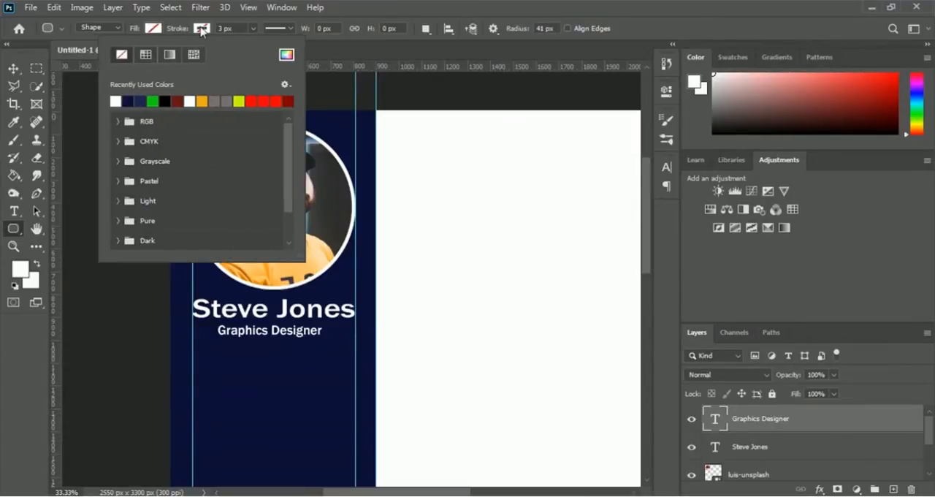
{"action": "left_click", "coordinate": [115, 101]}
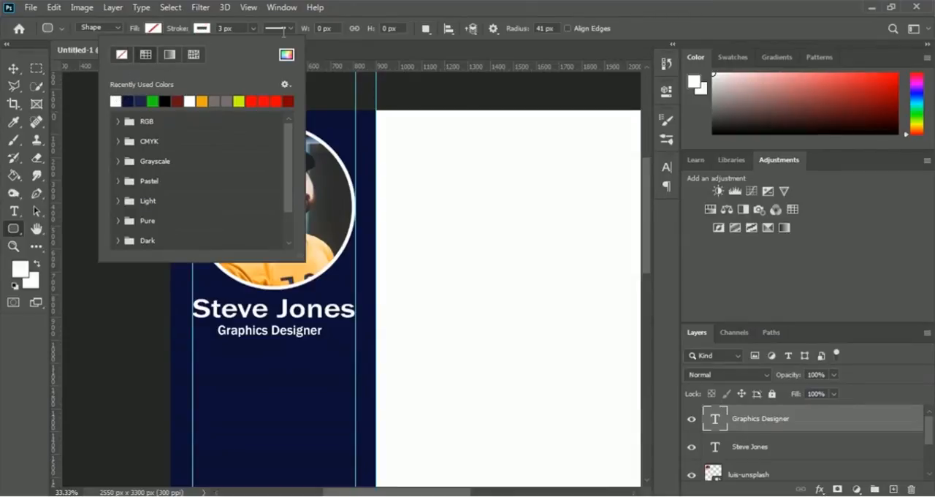
{"action": "left_click", "coordinate": [648, 31]}
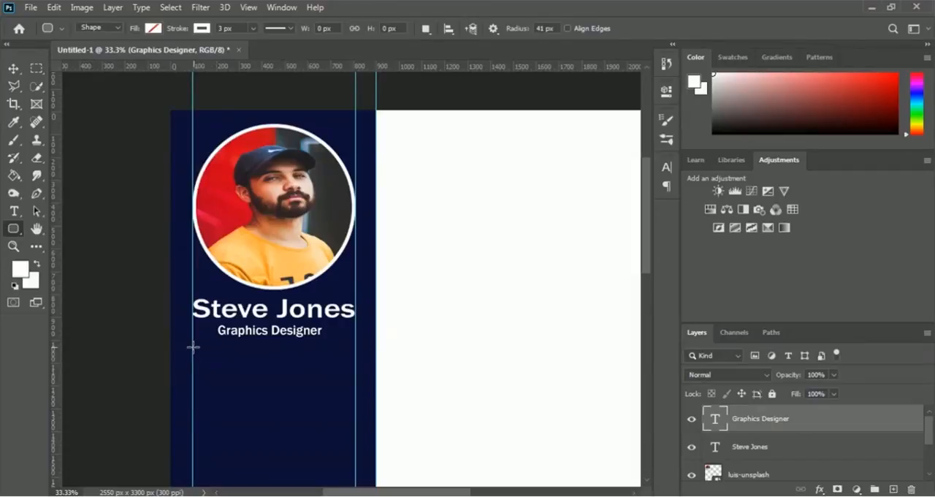
{"action": "left_click_drag", "start_coordinate": [192, 349], "coordinate": [353, 376]}
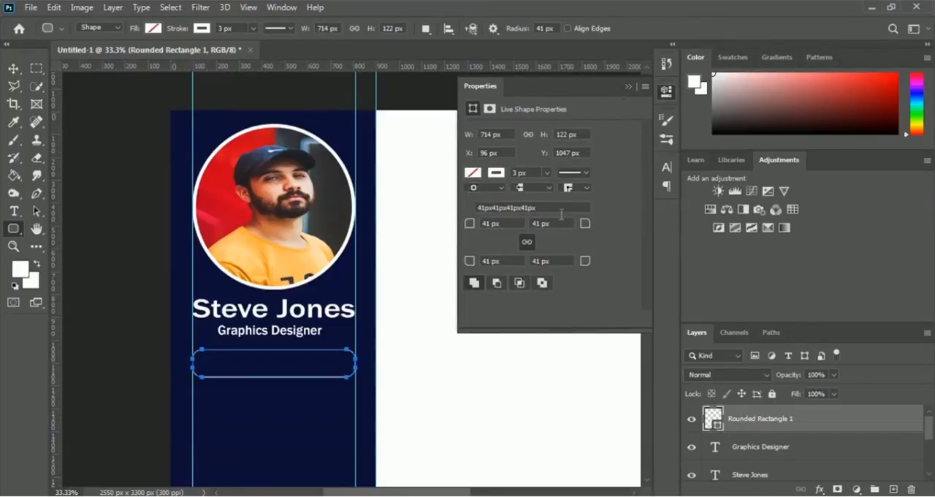
Step: Set the rounded rectangle's stroke width to 5 px and collapse its shape properties
{"action": "double_click", "coordinate": [516, 173]}
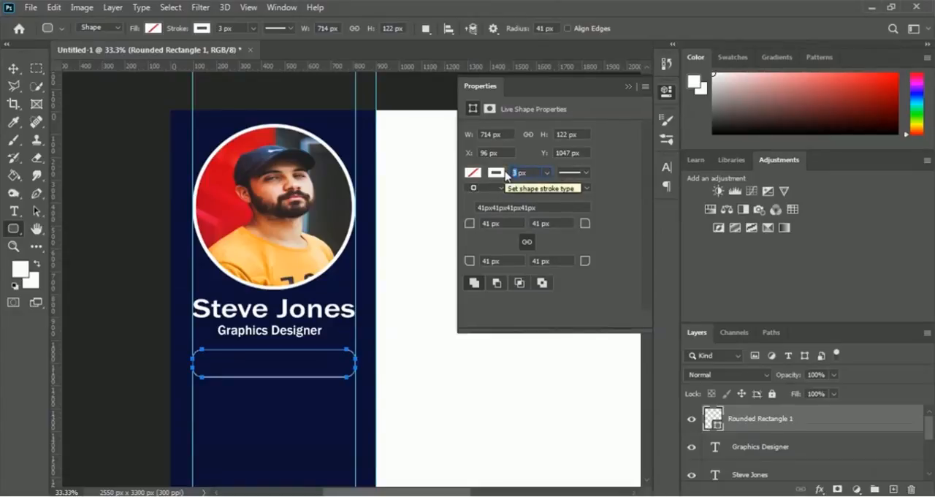
{"action": "type", "text": "5"}
{"action": "key", "text": "Return"}
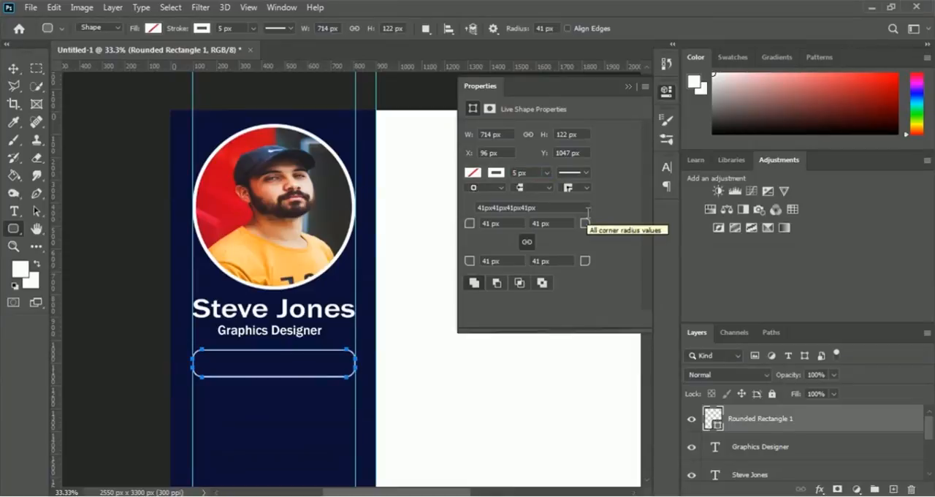
{"action": "left_click", "coordinate": [630, 88]}
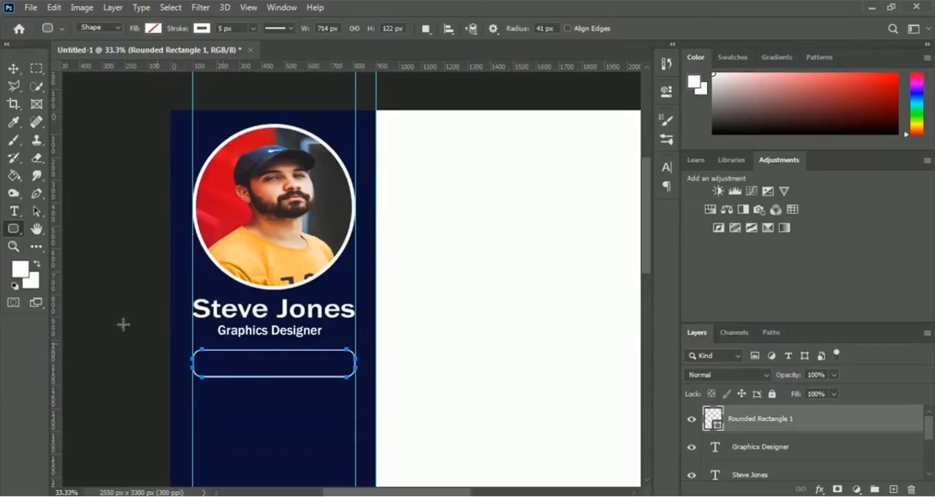
Step: Add centred text inside the rounded rectangle reading "Phone:" followed by the contact's phone number
{"action": "left_click", "coordinate": [13, 211]}
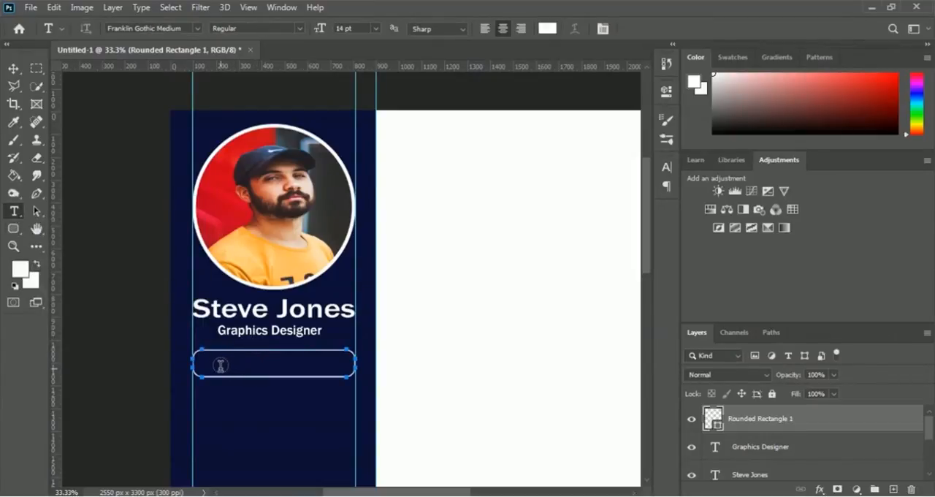
{"action": "left_click", "coordinate": [220, 365]}
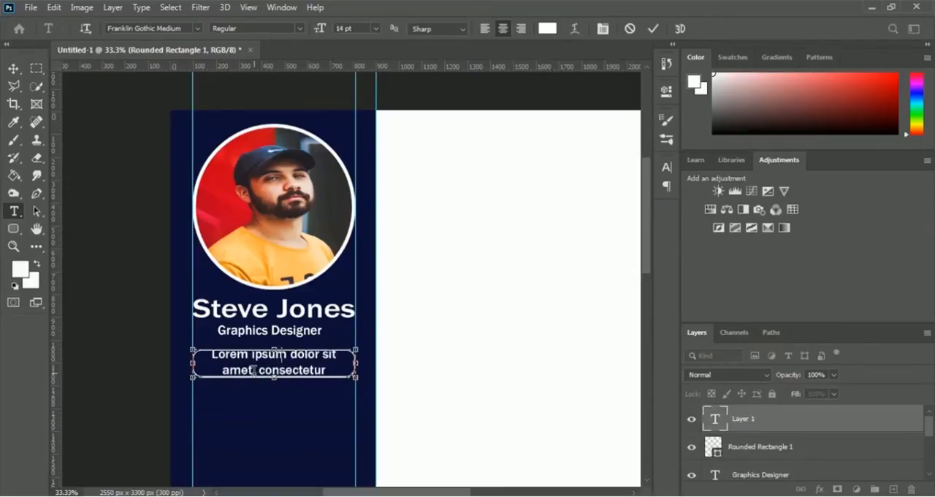
{"action": "type", "text": "Phone"}
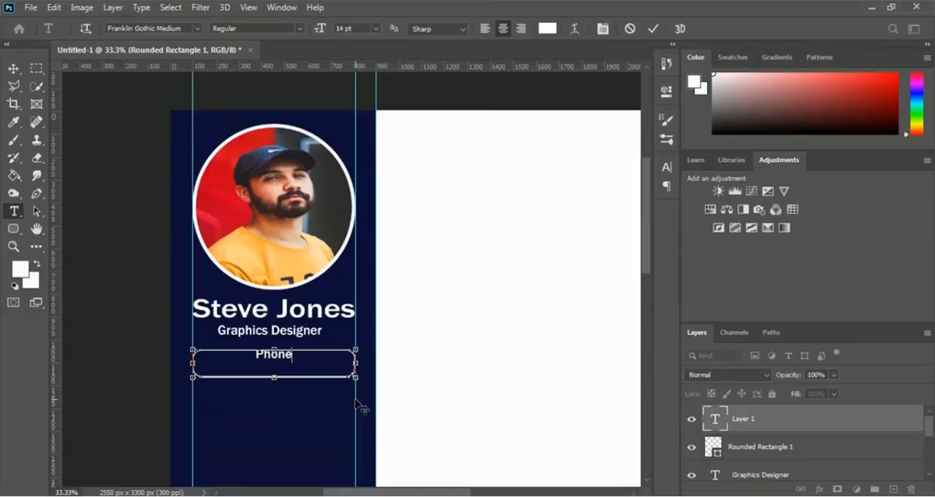
{"action": "type", "text": ":"}
{"action": "scroll", "coordinate": [329, 314], "scroll_direction": "down", "scroll_amount": 1}
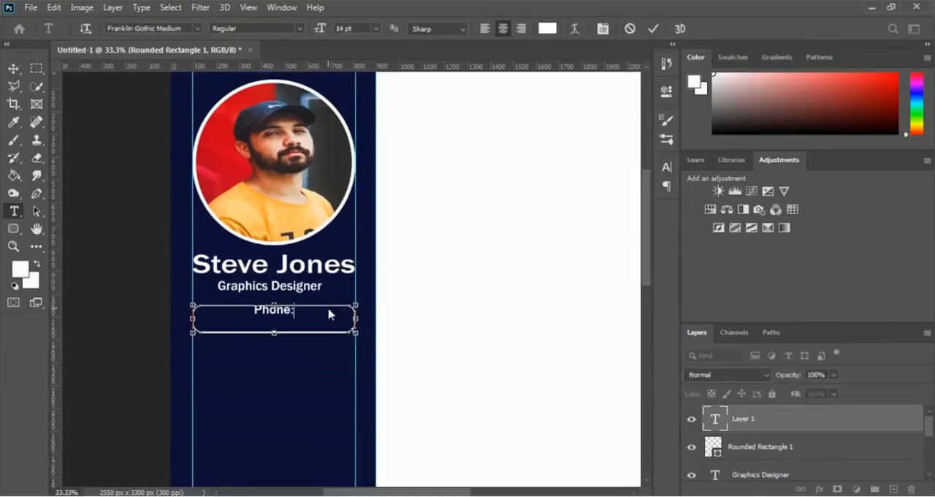
{"action": "type", "text": "123-1"}
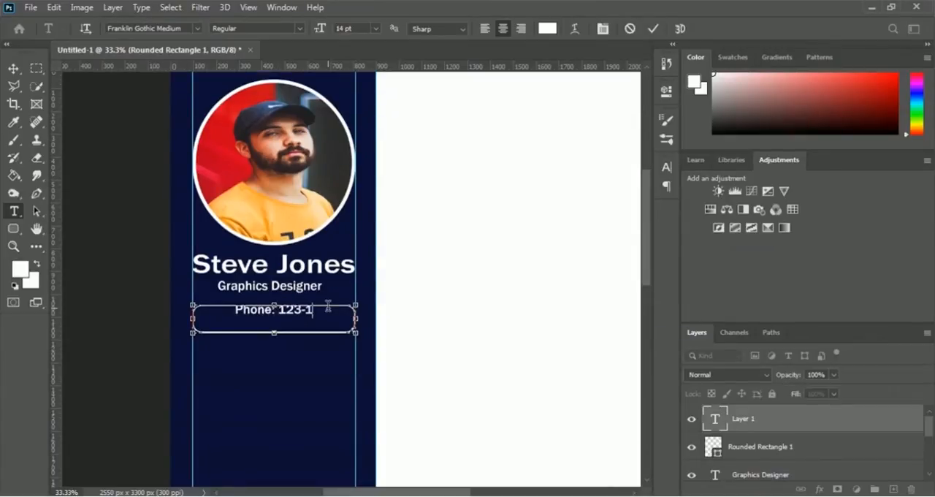
{"action": "type", "text": "243"}
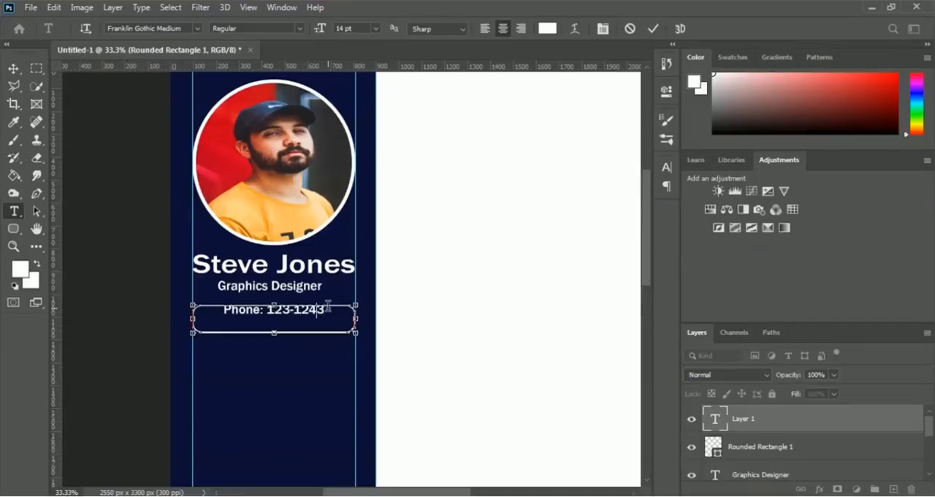
{"action": "key", "text": "BackSpace"}
{"action": "key", "text": "BackSpace"}
{"action": "type", "text": "3-1234"}
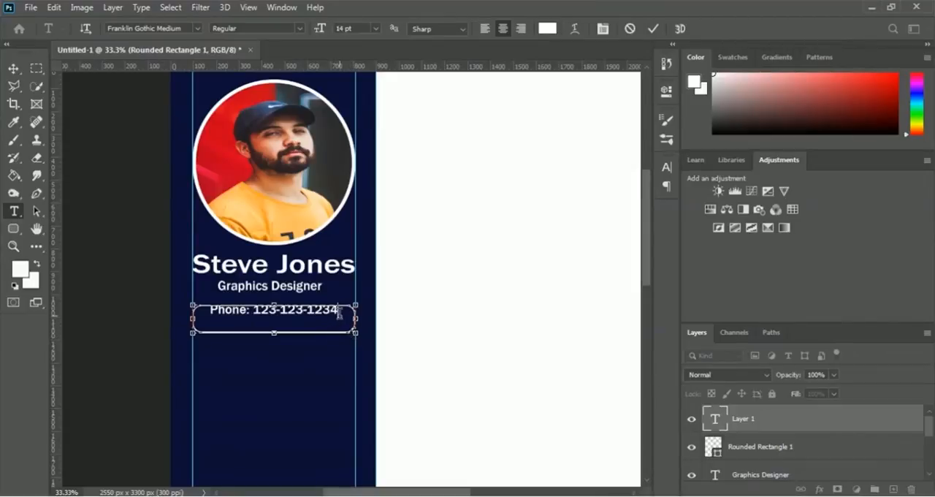
Step: Set the whole phone line to 16 pt and commit the text
{"action": "left_click_drag", "start_coordinate": [340, 312], "coordinate": [207, 309]}
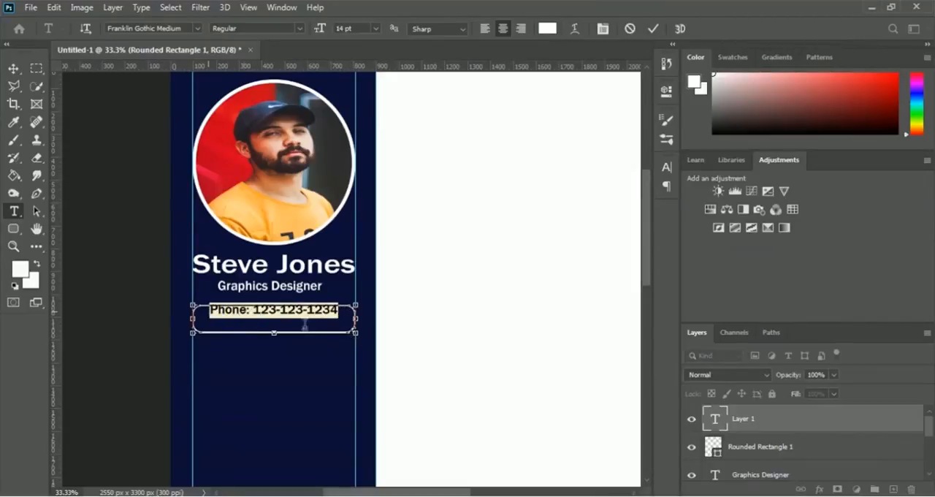
{"action": "left_click", "coordinate": [375, 28]}
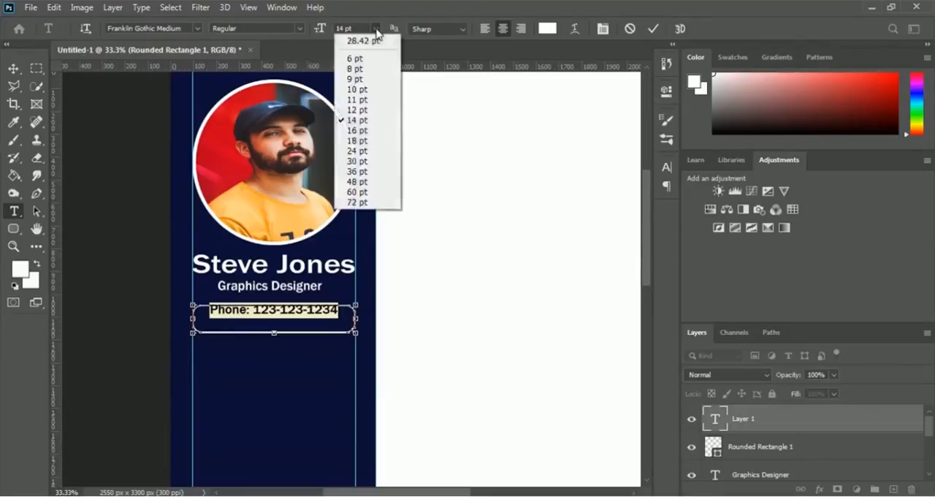
{"action": "left_click", "coordinate": [358, 130]}
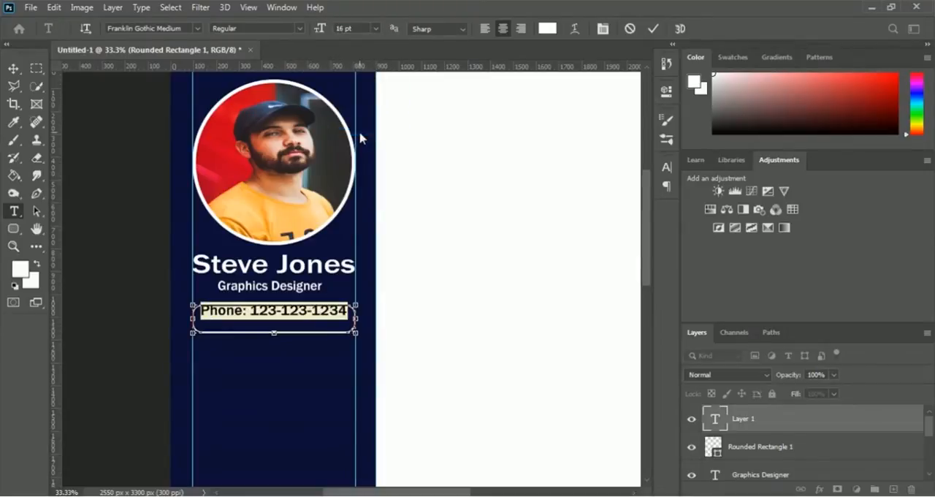
{"action": "left_click", "coordinate": [653, 28]}
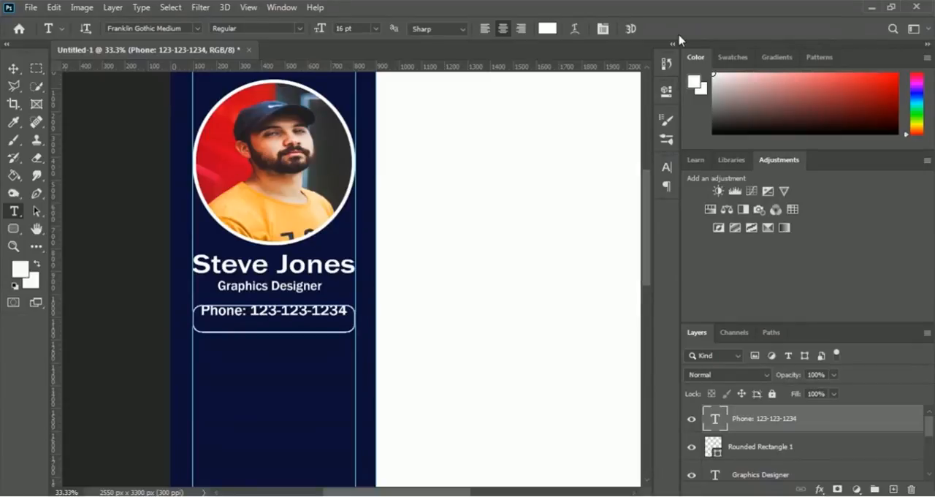
Step: Nudge the phone text down to about Y 1138 px so it sits vertically centred in the rounded rectangle, and apply the transform
{"action": "key", "text": "ctrl+t"}
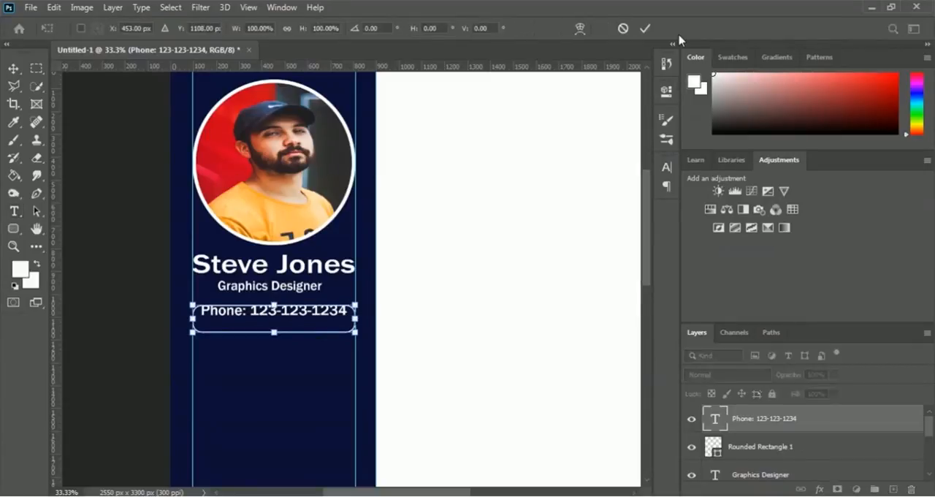
{"action": "key", "text": "Down"}
{"action": "key", "text": "Down"}
{"action": "key", "text": "Down"}
{"action": "key", "text": "Down"}
{"action": "key", "text": "Down"}
{"action": "key", "text": "Down"}
{"action": "key", "text": "Down"}
{"action": "key", "text": "Down"}
{"action": "key", "text": "Down"}
{"action": "key", "text": "Down"}
{"action": "key", "text": "Down"}
{"action": "key", "text": "Down"}
{"action": "key", "text": "Down"}
{"action": "key", "text": "Down"}
{"action": "key", "text": "Down"}
{"action": "key", "text": "Down"}
{"action": "key", "text": "Down"}
{"action": "key", "text": "Down"}
{"action": "key", "text": "Down"}
{"action": "key", "text": "Down"}
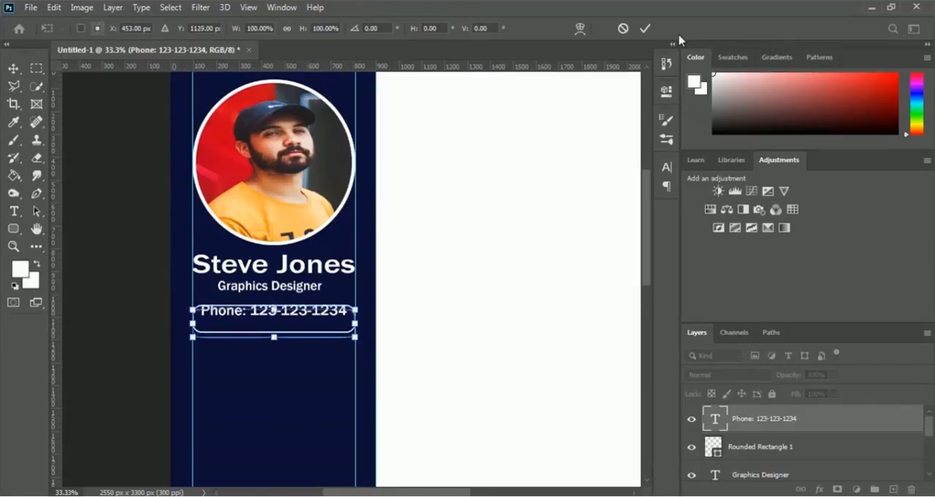
{"action": "key", "text": "Return"}
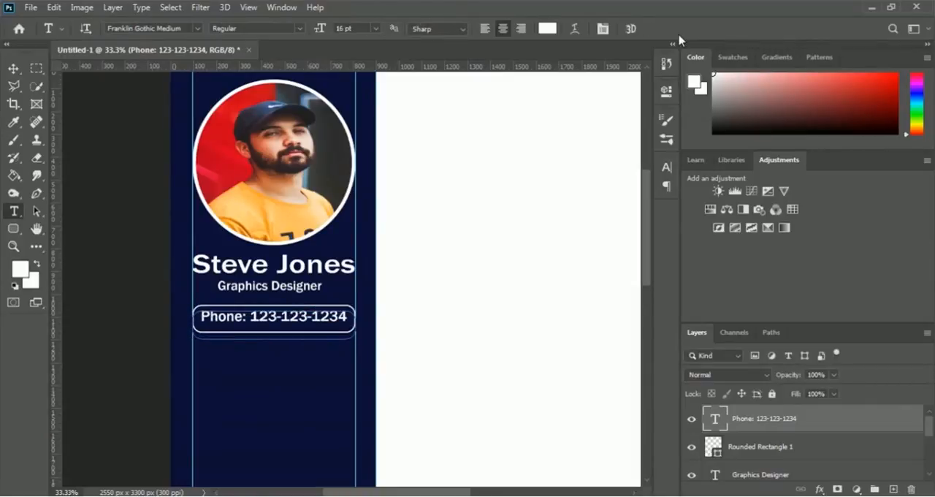
{"action": "key", "text": "ctrl+t"}
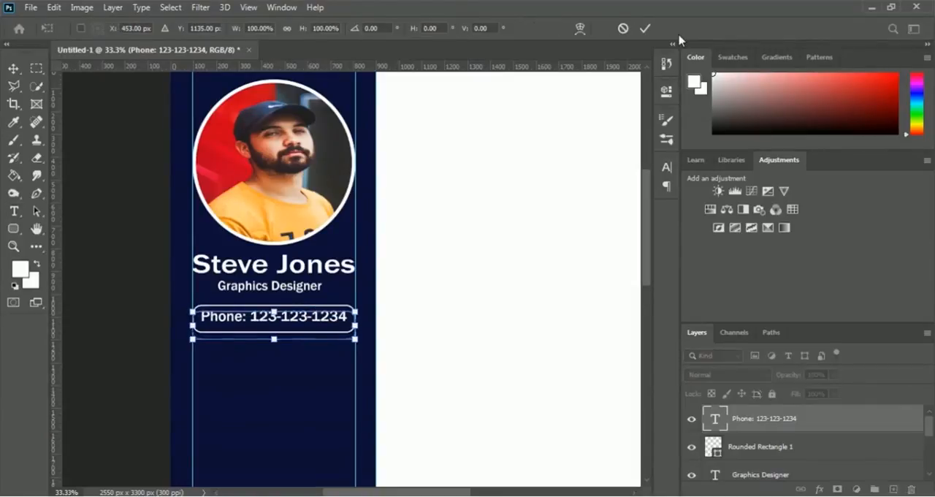
{"action": "key", "text": "Return"}
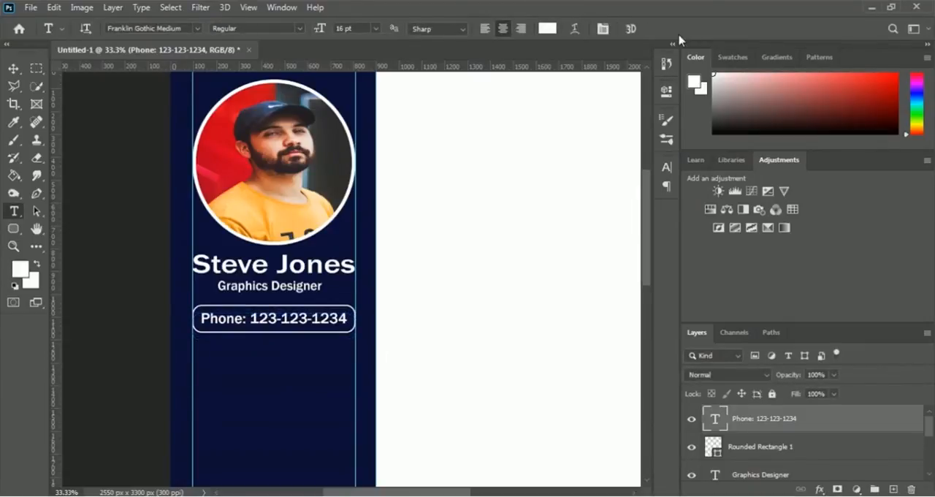
{"action": "key", "text": "ctrl+t"}
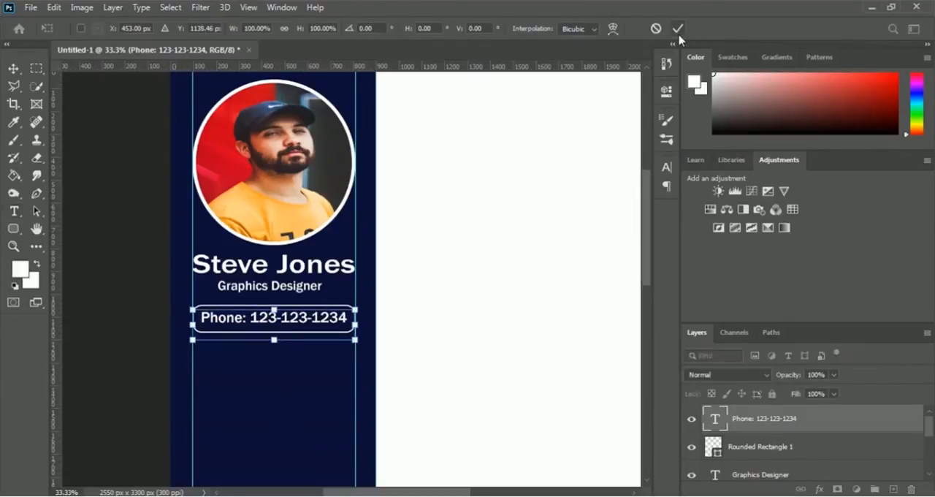
{"action": "left_click", "coordinate": [678, 29]}
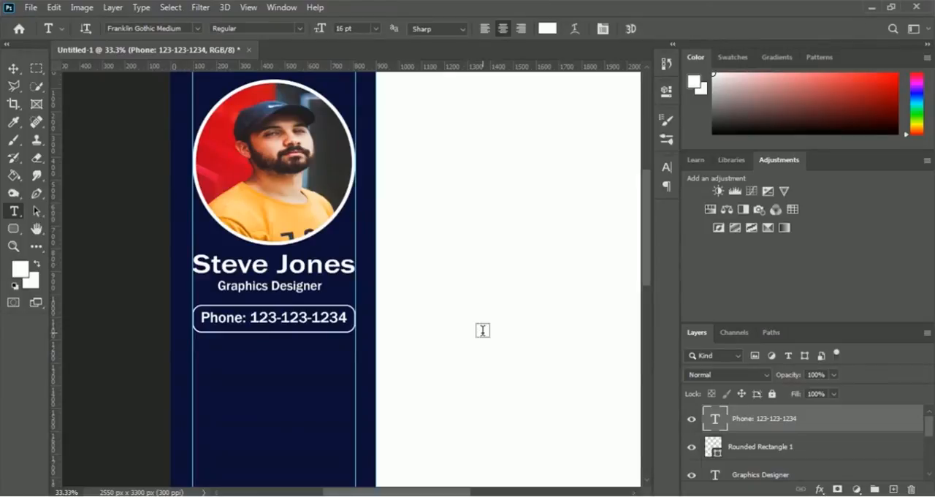
Step: Duplicate the rounded rectangle around the phone number and rename the original layer "Phone Shape"
{"action": "left_click", "coordinate": [754, 450]}
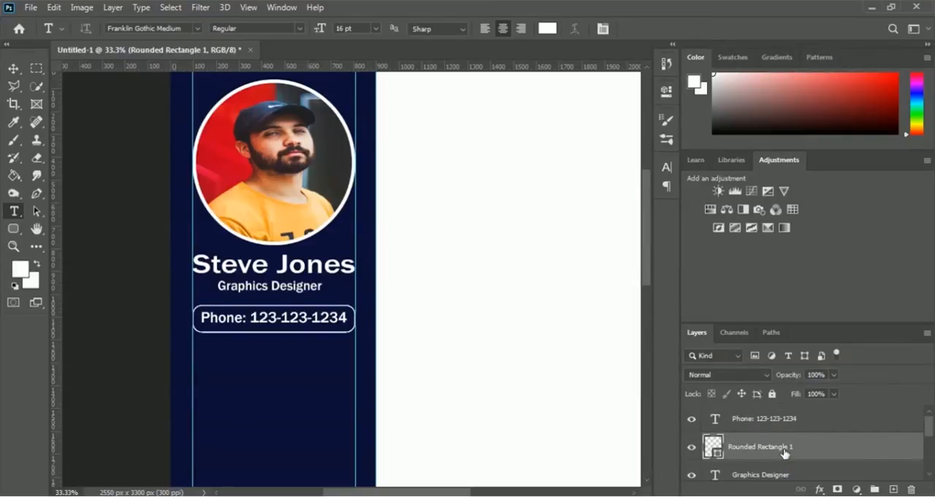
{"action": "key", "text": "ctrl+j"}
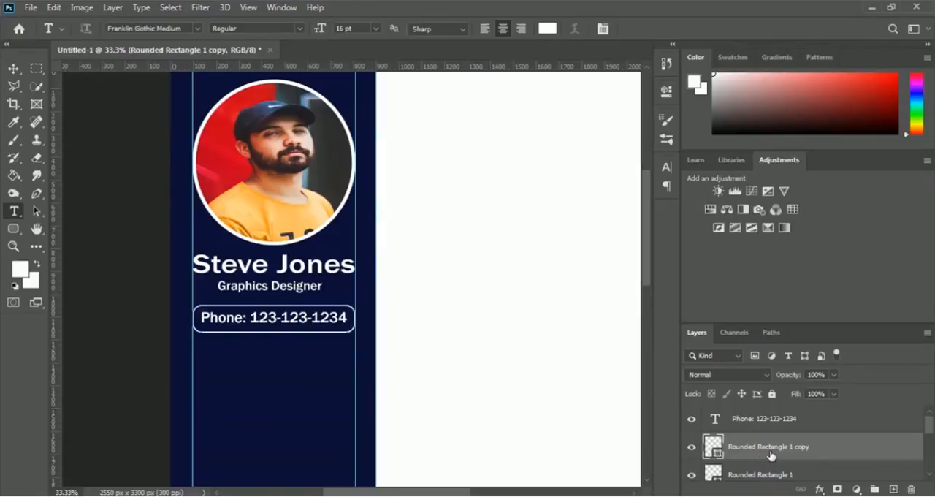
{"action": "scroll", "coordinate": [779, 462], "scroll_direction": "down", "scroll_amount": 1}
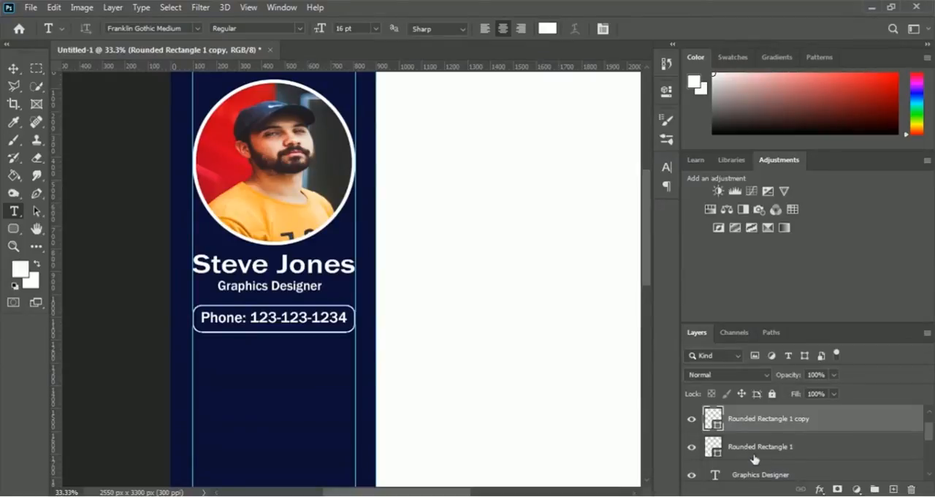
{"action": "double_click", "coordinate": [762, 453]}
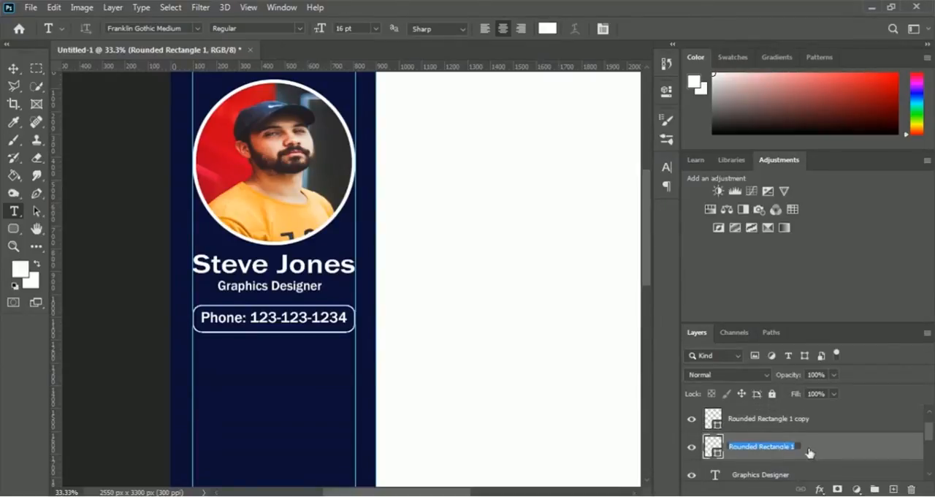
{"action": "type", "text": "Phone"}
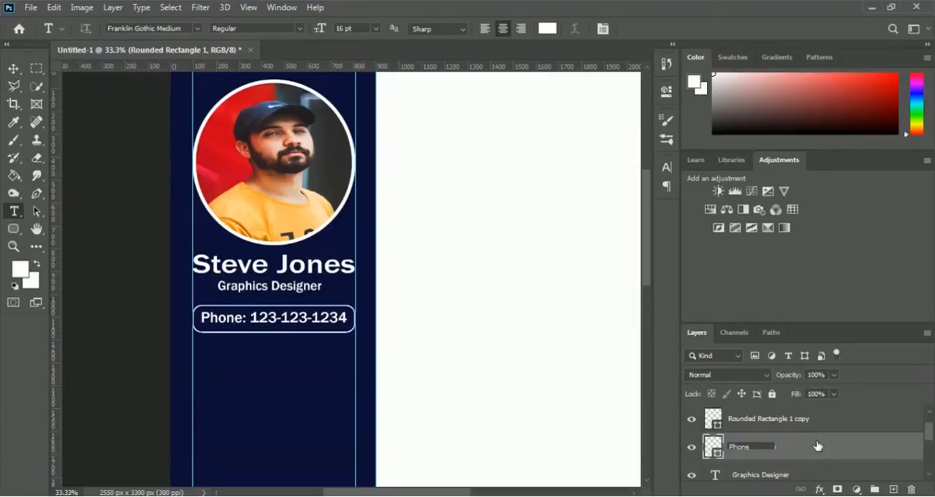
{"action": "type", "text": " Shape"}
{"action": "key", "text": "Return"}
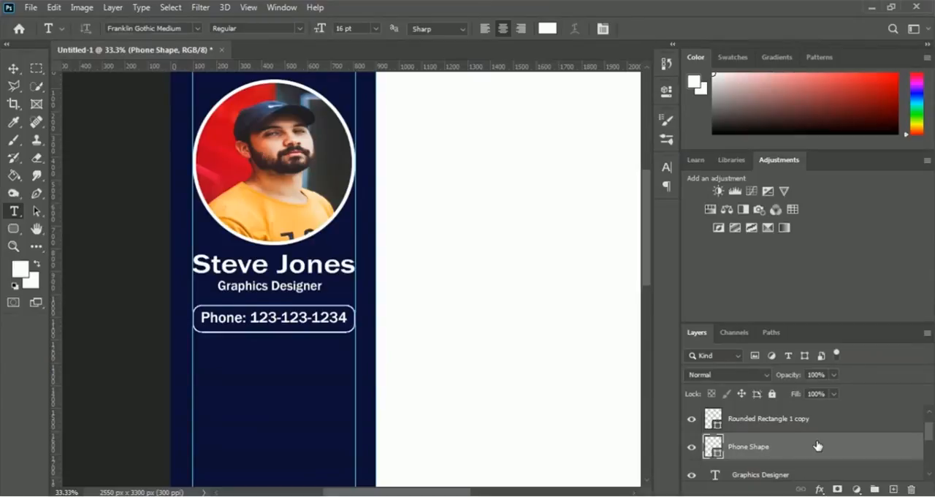
Step: Rename the duplicated rounded rectangle layer "Email Shape"
{"action": "double_click", "coordinate": [760, 419]}
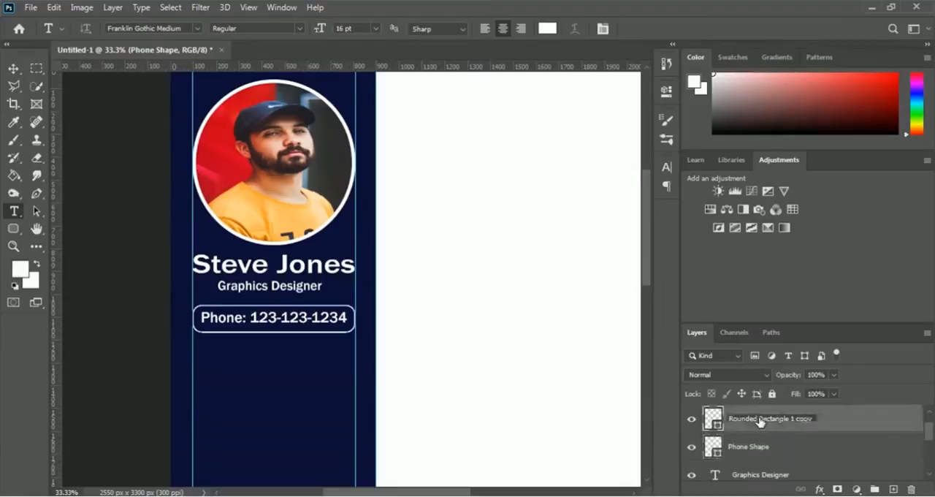
{"action": "type", "text": "Emai"}
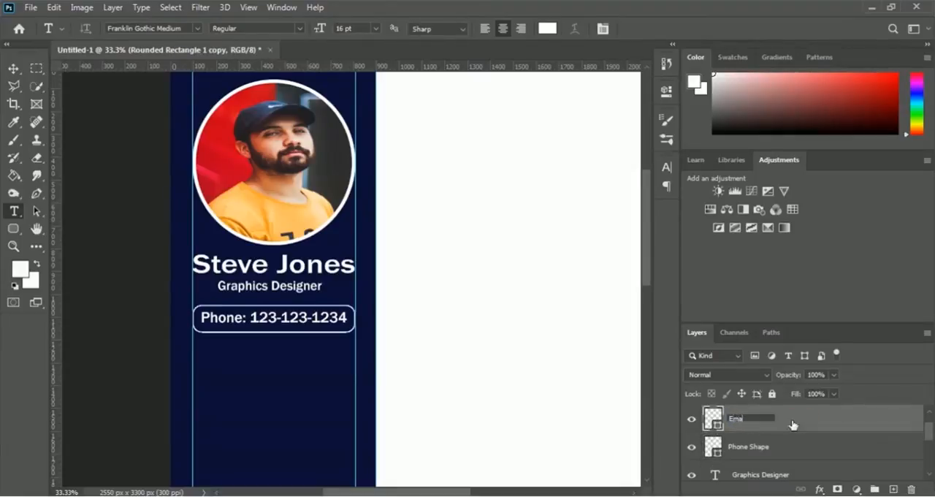
{"action": "type", "text": "l Shape"}
{"action": "key", "text": "Return"}
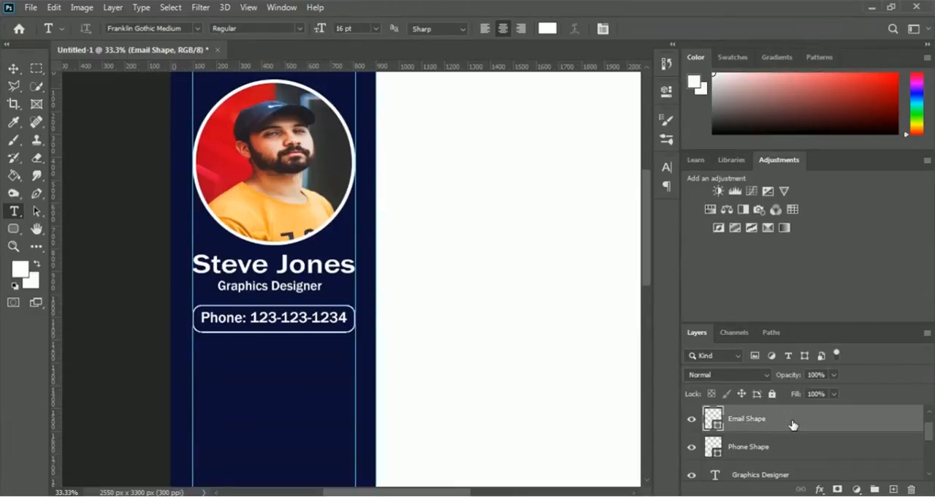
Step: Move the Email Shape straight down to Y 1255 px, just below the phone box, and apply the transform
{"action": "key", "text": "ctrl+t"}
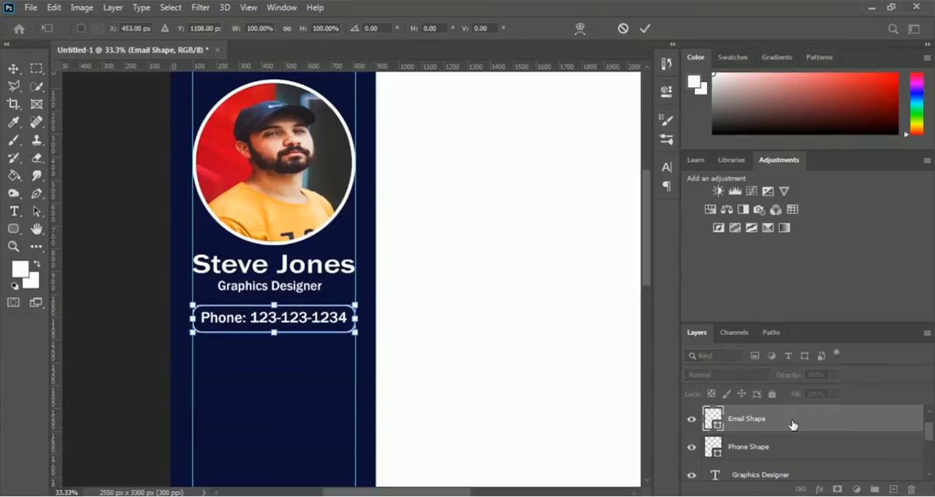
{"action": "key", "text": "Down"}
{"action": "key", "text": "Down"}
{"action": "key", "text": "Down"}
{"action": "key", "text": "Down"}
{"action": "key", "text": "Down"}
{"action": "key", "text": "Down"}
{"action": "key", "text": "Down"}
{"action": "key", "text": "Down"}
{"action": "key", "text": "Down"}
{"action": "key", "text": "Down"}
{"action": "key", "text": "Down"}
{"action": "key", "text": "Down"}
{"action": "key", "text": "Down"}
{"action": "key", "text": "Down"}
{"action": "key", "text": "Down"}
{"action": "key", "text": "Down"}
{"action": "key", "text": "Down"}
{"action": "key", "text": "Down"}
{"action": "key", "text": "Down"}
{"action": "key", "text": "Down"}
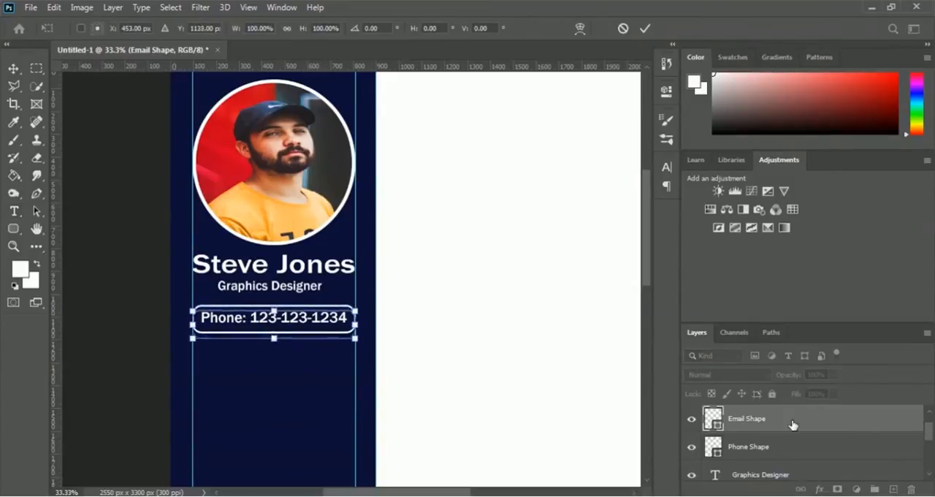
{"action": "key", "text": "Down"}
{"action": "key", "text": "Down"}
{"action": "key", "text": "Down"}
{"action": "key", "text": "Down"}
{"action": "key", "text": "Down"}
{"action": "key", "text": "Down"}
{"action": "key", "text": "Down"}
{"action": "key", "text": "Down"}
{"action": "key", "text": "Down"}
{"action": "key", "text": "Down"}
{"action": "key", "text": "Down"}
{"action": "key", "text": "Down"}
{"action": "key", "text": "Down"}
{"action": "key", "text": "Down"}
{"action": "key", "text": "Down"}
{"action": "key", "text": "Down"}
{"action": "key", "text": "Down"}
{"action": "key", "text": "Down"}
{"action": "key", "text": "Down"}
{"action": "key", "text": "Down"}
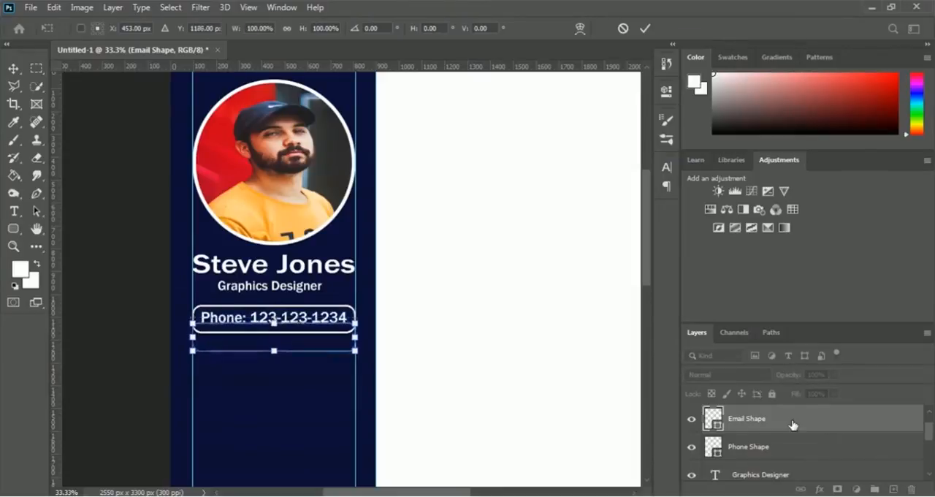
{"action": "key", "text": "Down"}
{"action": "key", "text": "Down"}
{"action": "key", "text": "Down"}
{"action": "key", "text": "Down"}
{"action": "key", "text": "Down"}
{"action": "key", "text": "Down"}
{"action": "key", "text": "Down"}
{"action": "key", "text": "Down"}
{"action": "key", "text": "Down"}
{"action": "key", "text": "Down"}
{"action": "key", "text": "Down"}
{"action": "key", "text": "Down"}
{"action": "key", "text": "Down"}
{"action": "key", "text": "Down"}
{"action": "key", "text": "Down"}
{"action": "key", "text": "Down"}
{"action": "key", "text": "Down"}
{"action": "key", "text": "Down"}
{"action": "key", "text": "Down"}
{"action": "key", "text": "Down"}
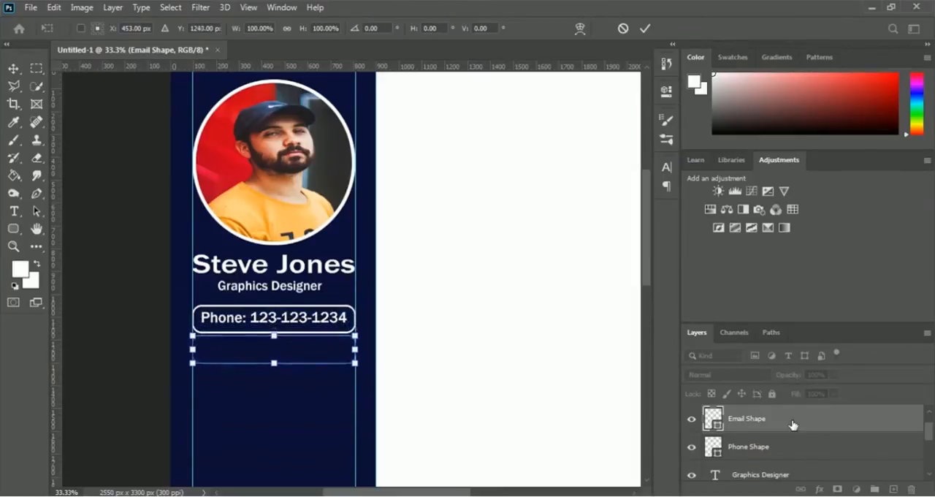
{"action": "key", "text": "Down"}
{"action": "key", "text": "Down"}
{"action": "key", "text": "Down"}
{"action": "key", "text": "Down"}
{"action": "key", "text": "Down"}
{"action": "key", "text": "Down"}
{"action": "key", "text": "Down"}
{"action": "key", "text": "Down"}
{"action": "key", "text": "Down"}
{"action": "key", "text": "Down"}
{"action": "key", "text": "Down"}
{"action": "key", "text": "Down"}
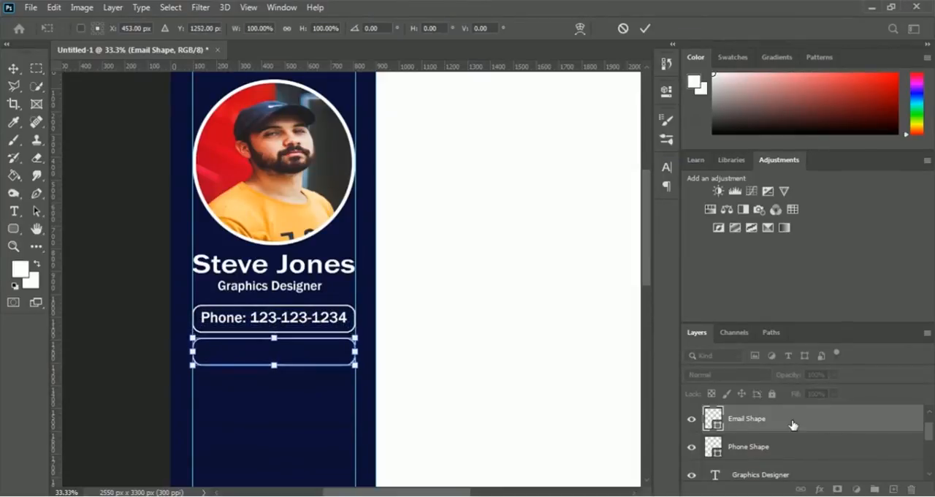
{"action": "key", "text": "Up"}
{"action": "key", "text": "Up"}
{"action": "key", "text": "Up"}
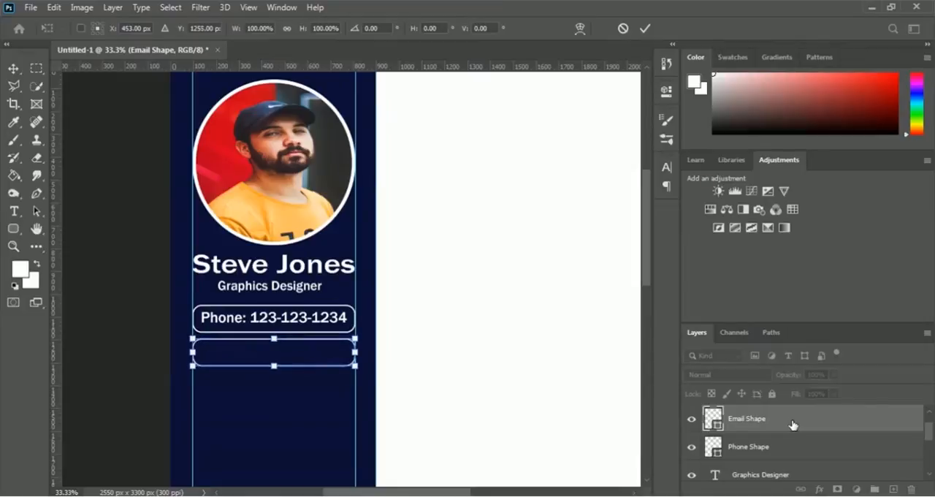
{"action": "key", "text": "Return"}
Step: Add 16 pt text in the empty rounded box reading "Email:" followed by the contact's email address, and commit it
{"action": "key", "text": "t"}
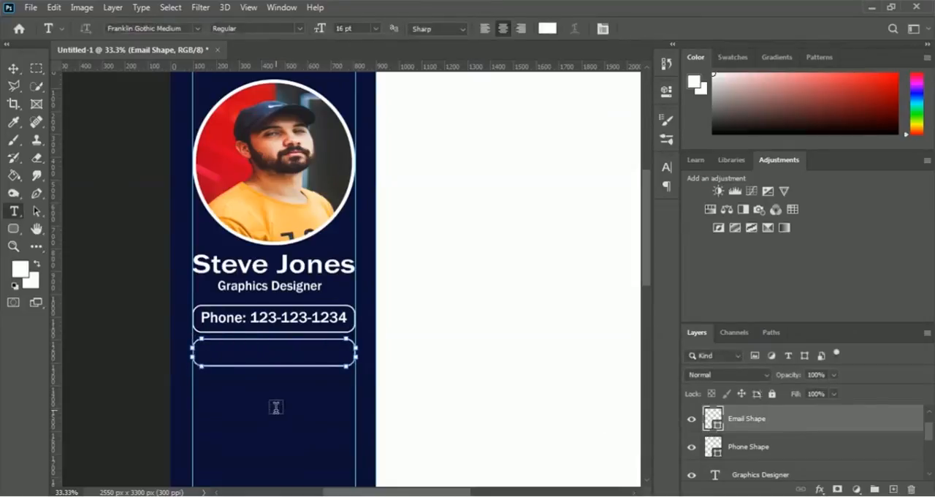
{"action": "key", "text": "Return"}
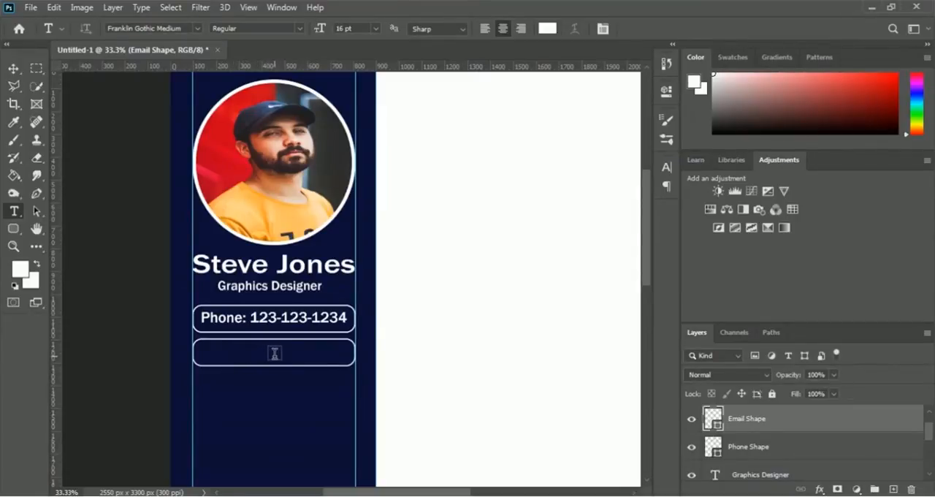
{"action": "left_click", "coordinate": [257, 354]}
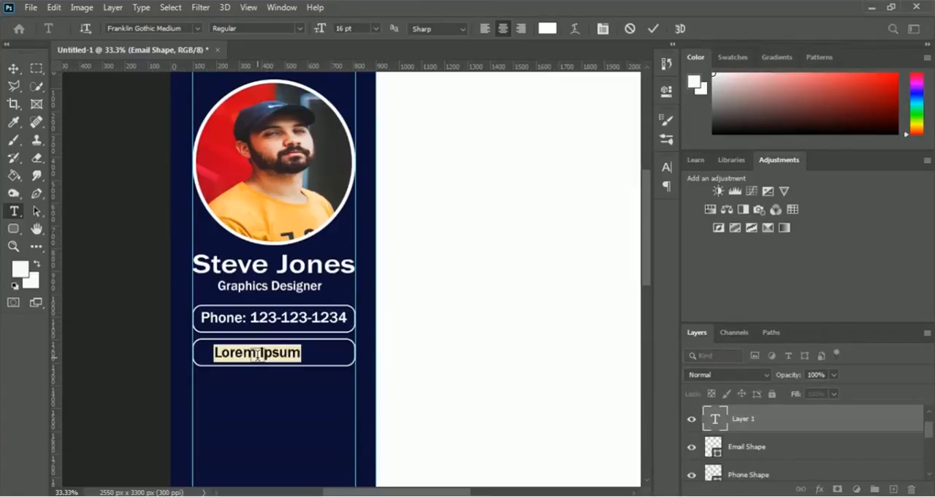
{"action": "type", "text": "Email"}
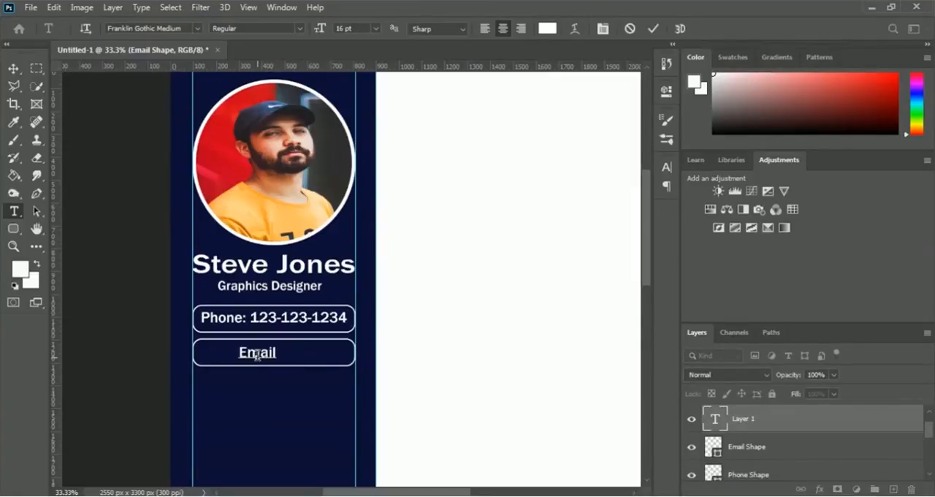
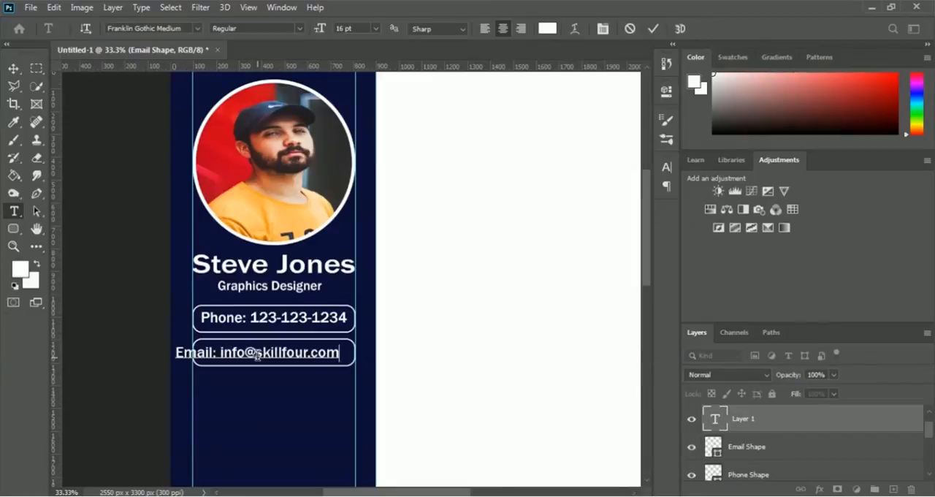
{"action": "left_click", "coordinate": [654, 29]}
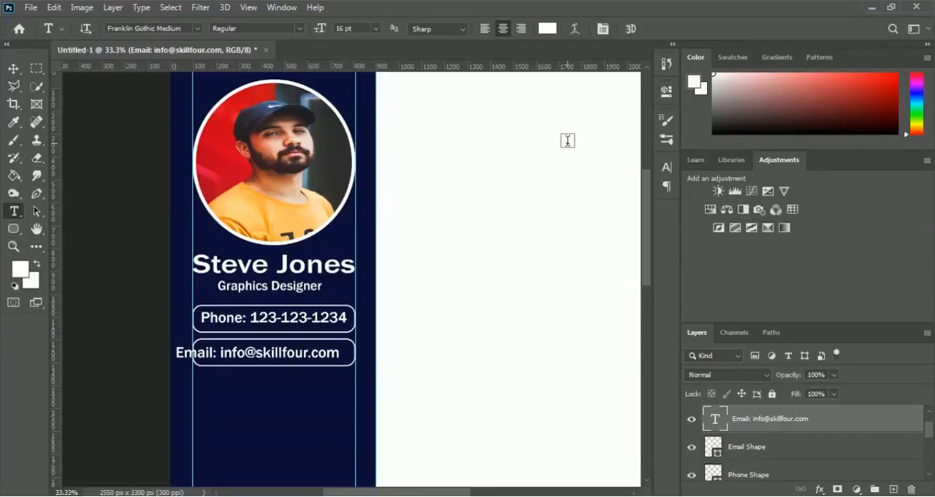
Step: Centre the email text in its rounded box at X 453, Y 1255 px and narrow it to about 89.3% width to match the phone text
{"action": "key", "text": "ctrl+t"}
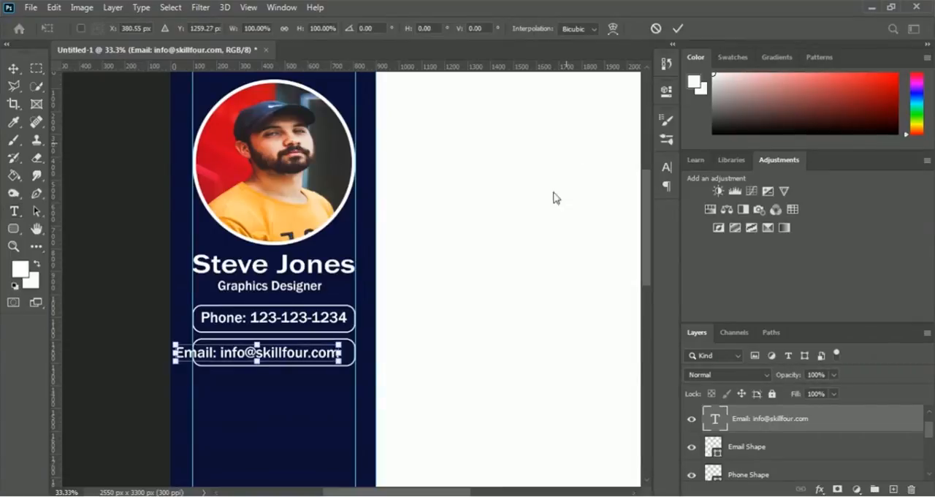
{"action": "left_click_drag", "start_coordinate": [328, 357], "coordinate": [351, 357]}
{"action": "left_click_drag", "start_coordinate": [287, 358], "coordinate": [265, 358]}
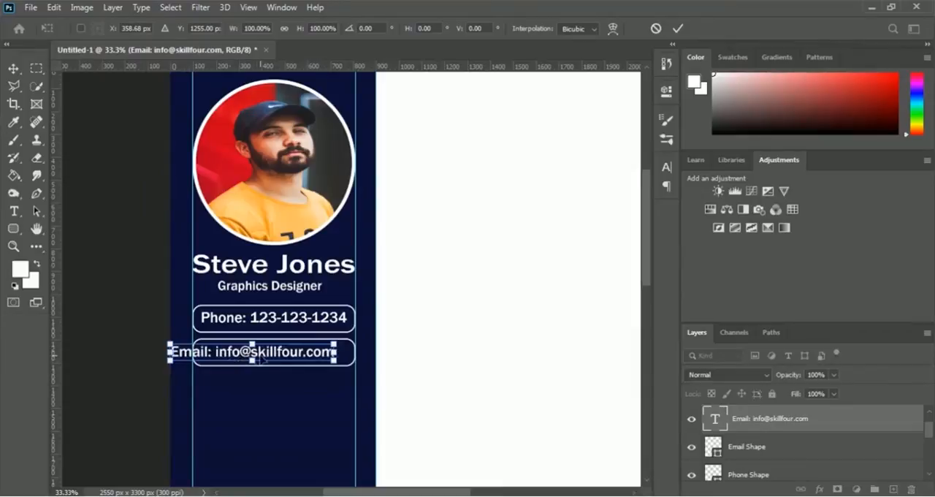
{"action": "key", "text": "Right"}
{"action": "key", "text": "Right"}
{"action": "key", "text": "Right"}
{"action": "key", "text": "Right"}
{"action": "key", "text": "Right"}
{"action": "key", "text": "Right"}
{"action": "key", "text": "Right"}
{"action": "key", "text": "Right"}
{"action": "key", "text": "Right"}
{"action": "key", "text": "Right"}
{"action": "key", "text": "Right"}
{"action": "key", "text": "Right"}
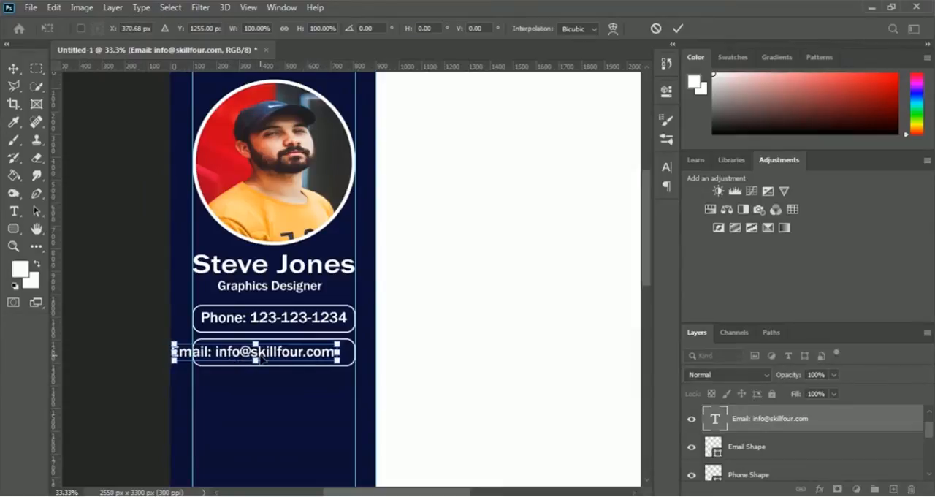
{"action": "key", "text": "Right"}
{"action": "key", "text": "Right"}
{"action": "key", "text": "Right"}
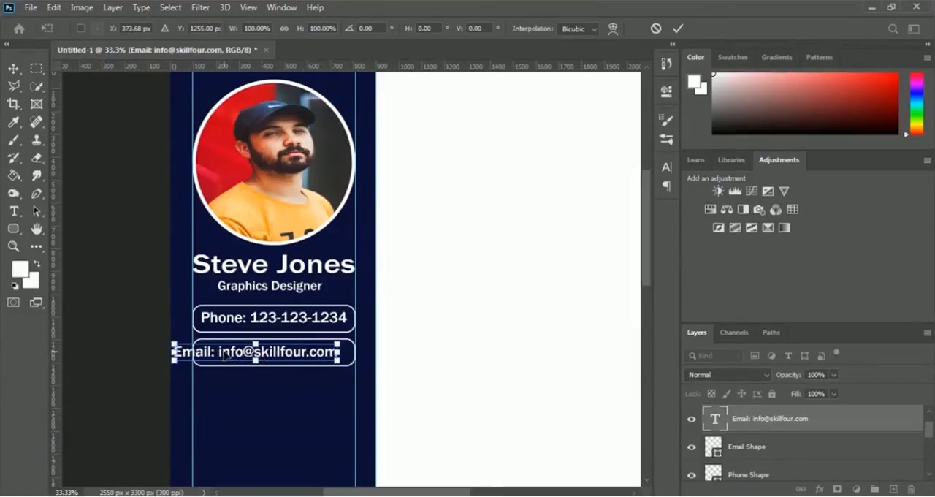
{"action": "left_click_drag", "start_coordinate": [225, 354], "coordinate": [254, 354]}
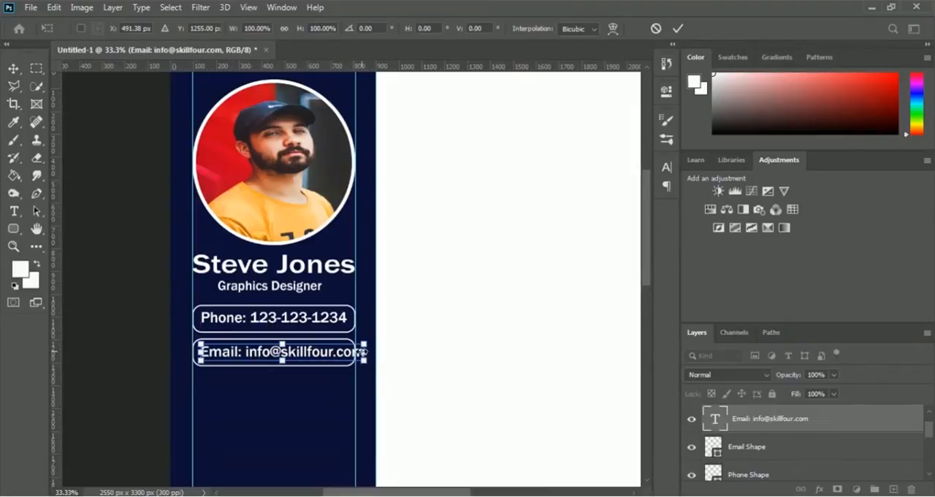
{"action": "left_click_drag", "start_coordinate": [358, 352], "coordinate": [349, 352]}
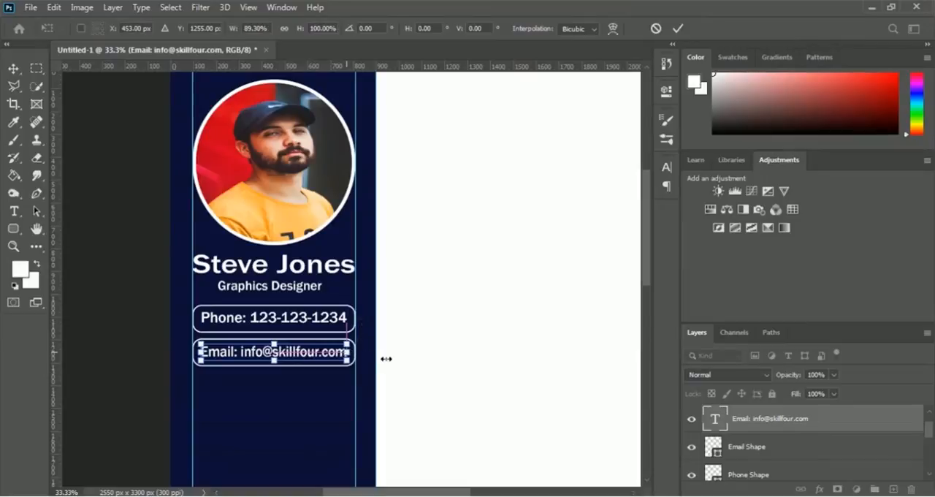
{"action": "key", "text": "Return"}
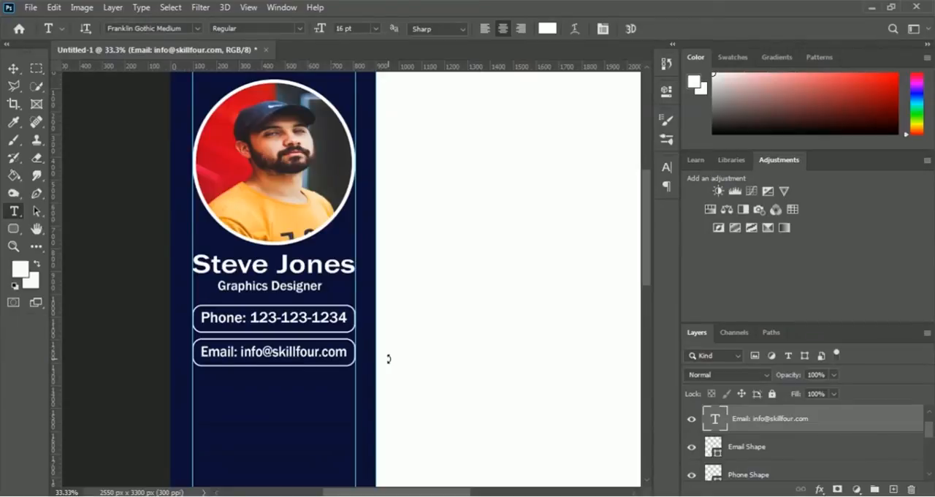
Step: Duplicate the Email Shape layer and rename the copy "Address Shape"
{"action": "left_click", "coordinate": [753, 449]}
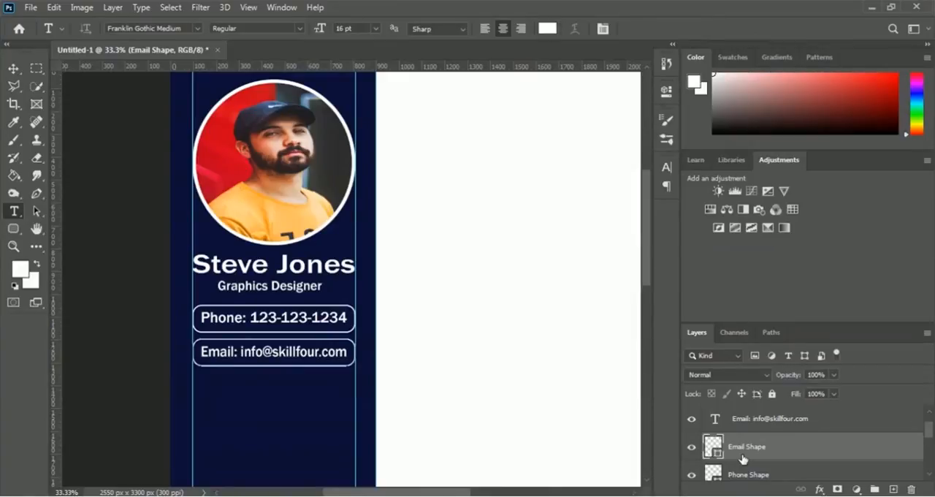
{"action": "key", "text": "ctrl+j"}
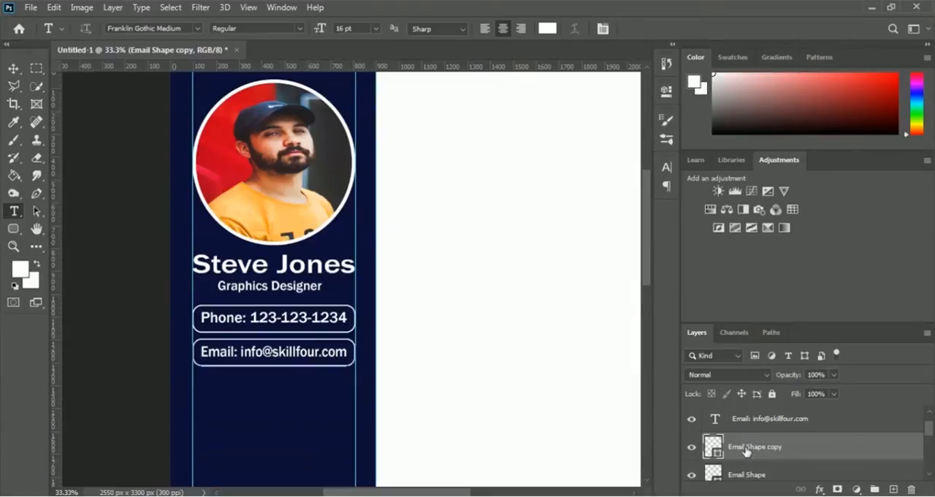
{"action": "double_click", "coordinate": [748, 449]}
{"action": "type", "text": "Address Shape"}
{"action": "key", "text": "Return"}
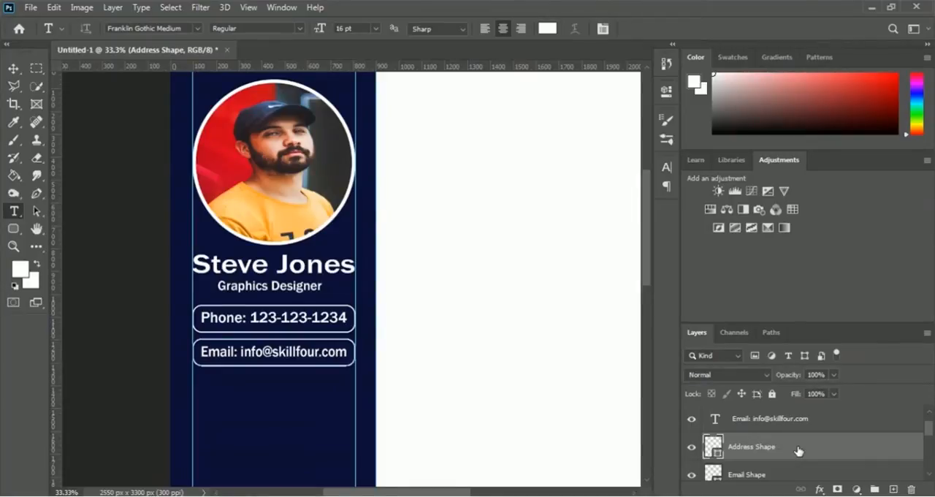
Step: Move the Address Shape straight down to Y 1393 px below the email box, stretch its lower edge to about 156.6% height and apply
{"action": "key", "text": "ctrl+t"}
{"action": "key", "text": "Down"}
{"action": "key", "text": "Down"}
{"action": "key", "text": "Down"}
{"action": "key", "text": "Down"}
{"action": "key", "text": "Down"}
{"action": "key", "text": "Down"}
{"action": "key", "text": "Down"}
{"action": "key", "text": "Down"}
{"action": "key", "text": "Down"}
{"action": "key", "text": "Down"}
{"action": "key", "text": "Down"}
{"action": "key", "text": "Down"}
{"action": "key", "text": "Down"}
{"action": "key", "text": "Down"}
{"action": "key", "text": "Down"}
{"action": "key", "text": "Down"}
{"action": "key", "text": "Down"}
{"action": "key", "text": "Down"}
{"action": "key", "text": "Down"}
{"action": "key", "text": "Down"}
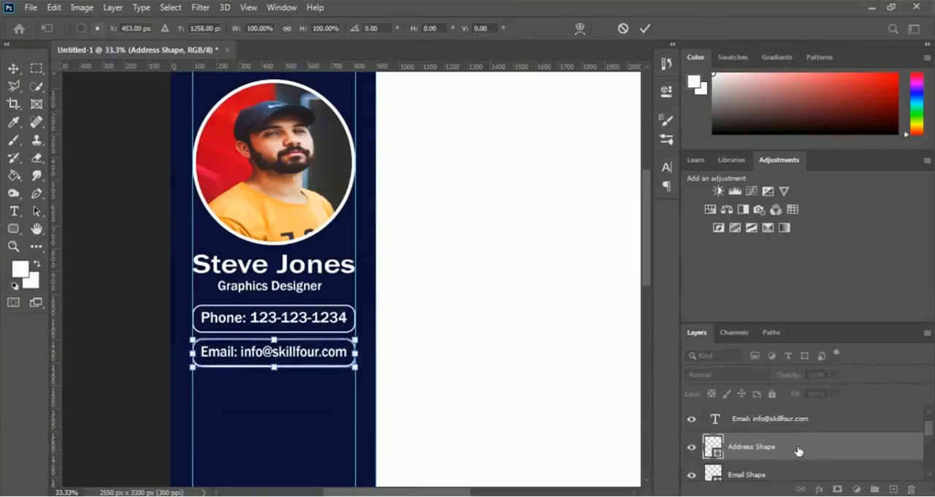
{"action": "key", "text": "Down"}
{"action": "key", "text": "Down"}
{"action": "key", "text": "Down"}
{"action": "key", "text": "Down"}
{"action": "key", "text": "Down"}
{"action": "key", "text": "Down"}
{"action": "key", "text": "Down"}
{"action": "key", "text": "Down"}
{"action": "key", "text": "Down"}
{"action": "key", "text": "Down"}
{"action": "key", "text": "Down"}
{"action": "key", "text": "Down"}
{"action": "key", "text": "Down"}
{"action": "key", "text": "Down"}
{"action": "key", "text": "Down"}
{"action": "key", "text": "Down"}
{"action": "key", "text": "Down"}
{"action": "key", "text": "Down"}
{"action": "key", "text": "Down"}
{"action": "key", "text": "Down"}
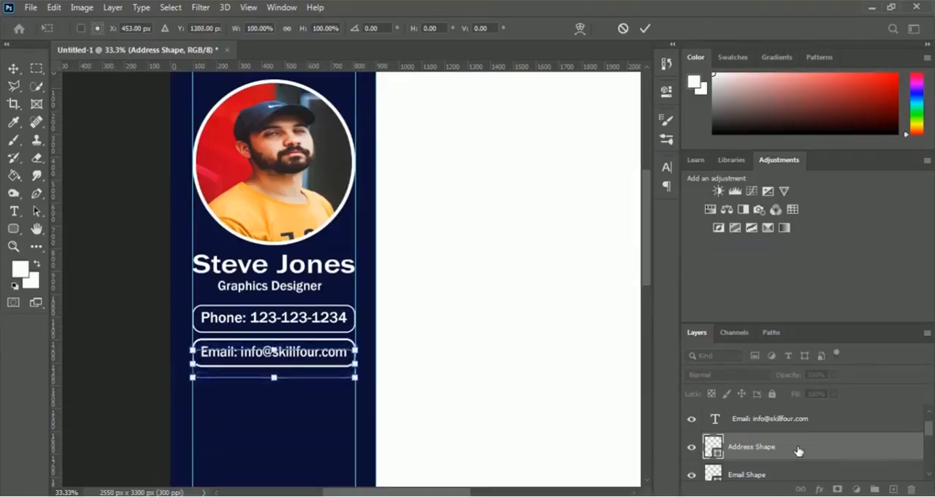
{"action": "key", "text": "Down"}
{"action": "key", "text": "Down"}
{"action": "key", "text": "Down"}
{"action": "key", "text": "Down"}
{"action": "key", "text": "Down"}
{"action": "key", "text": "Down"}
{"action": "key", "text": "Down"}
{"action": "key", "text": "Down"}
{"action": "key", "text": "Down"}
{"action": "key", "text": "Down"}
{"action": "key", "text": "Down"}
{"action": "key", "text": "Down"}
{"action": "key", "text": "Down"}
{"action": "key", "text": "Down"}
{"action": "key", "text": "Down"}
{"action": "key", "text": "Down"}
{"action": "key", "text": "Down"}
{"action": "key", "text": "Down"}
{"action": "key", "text": "Down"}
{"action": "key", "text": "Down"}
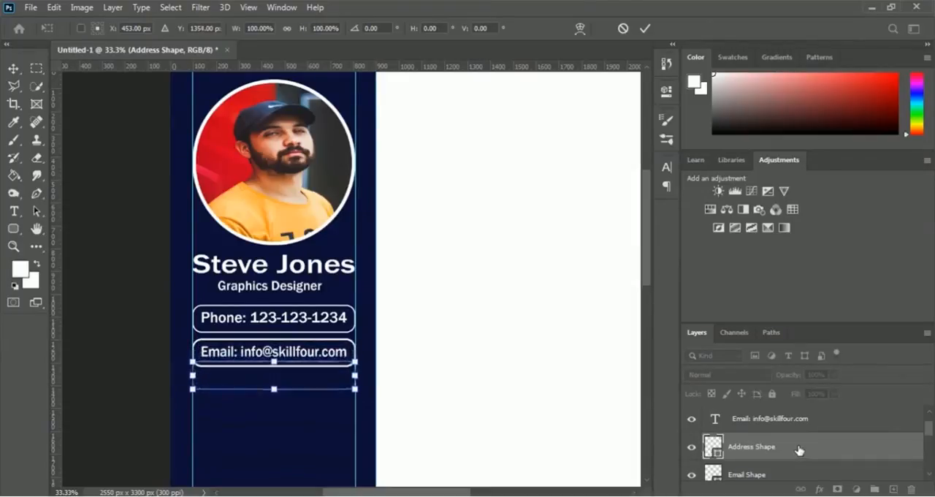
{"action": "key", "text": "Up"}
{"action": "key", "text": "Up"}
{"action": "key", "text": "Up"}
{"action": "key", "text": "Up"}
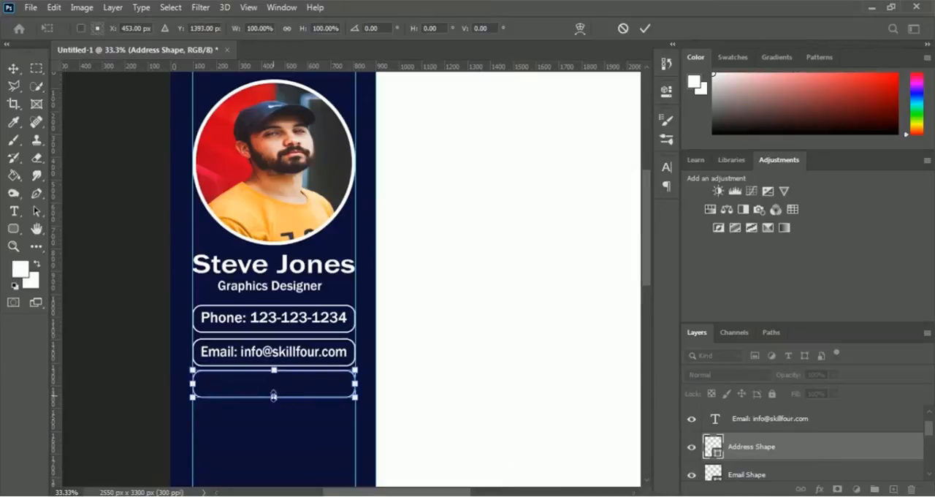
{"action": "left_click_drag", "start_coordinate": [274, 396], "coordinate": [275, 413]}
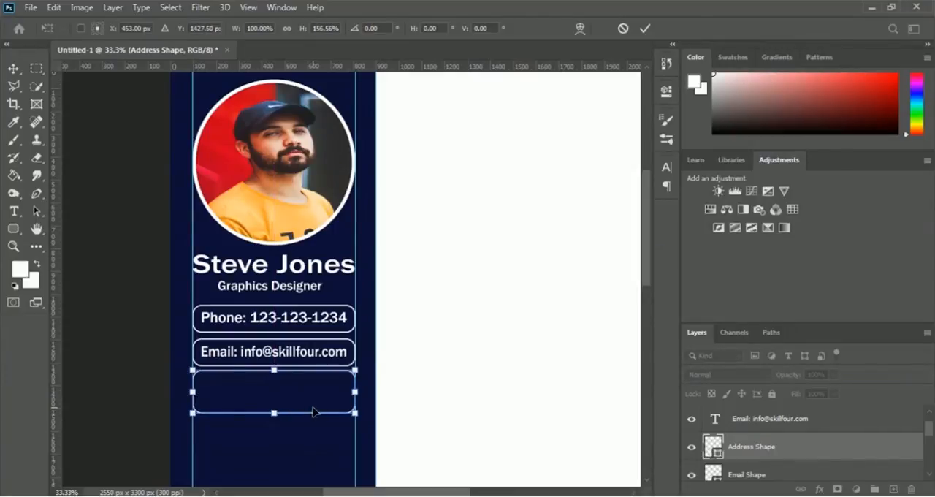
{"action": "key", "text": "Return"}
Step: Add 16 pt text reading "Address: Road, City, Zip" in the empty rounded box and commit it
{"action": "key", "text": "t"}
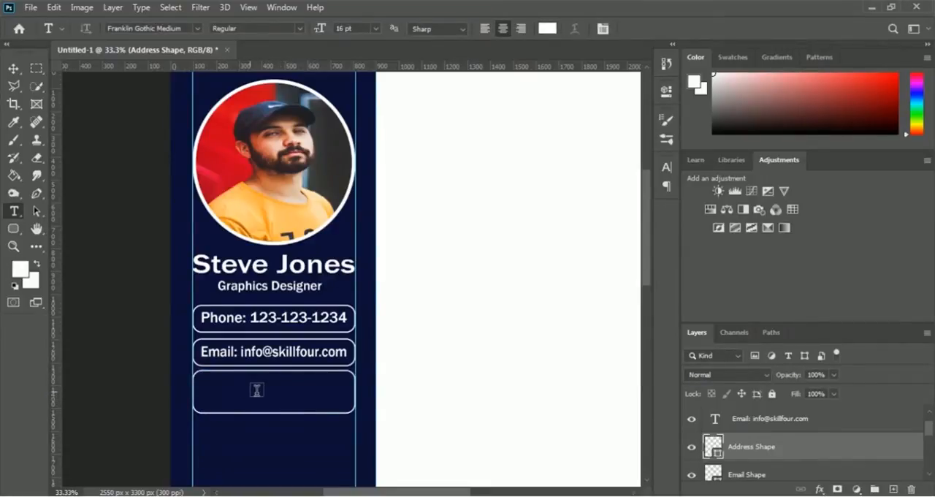
{"action": "left_click", "coordinate": [250, 391]}
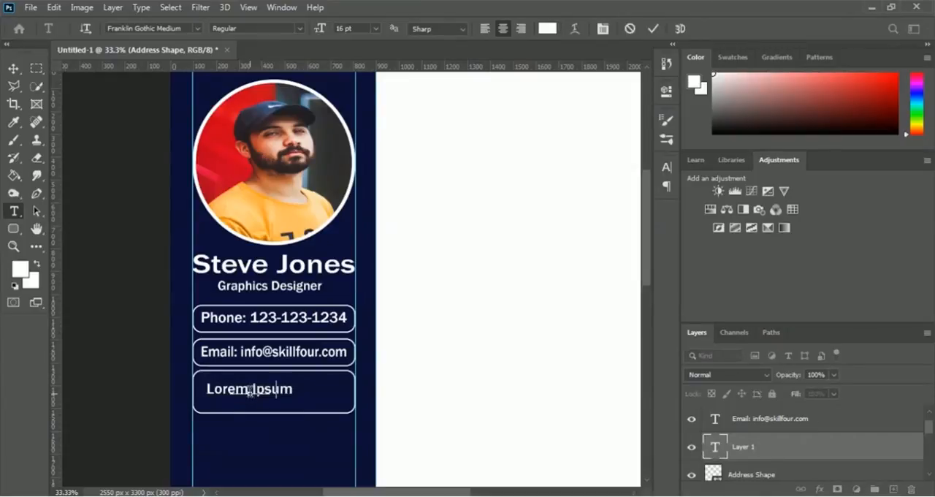
{"action": "type", "text": "Address:"}
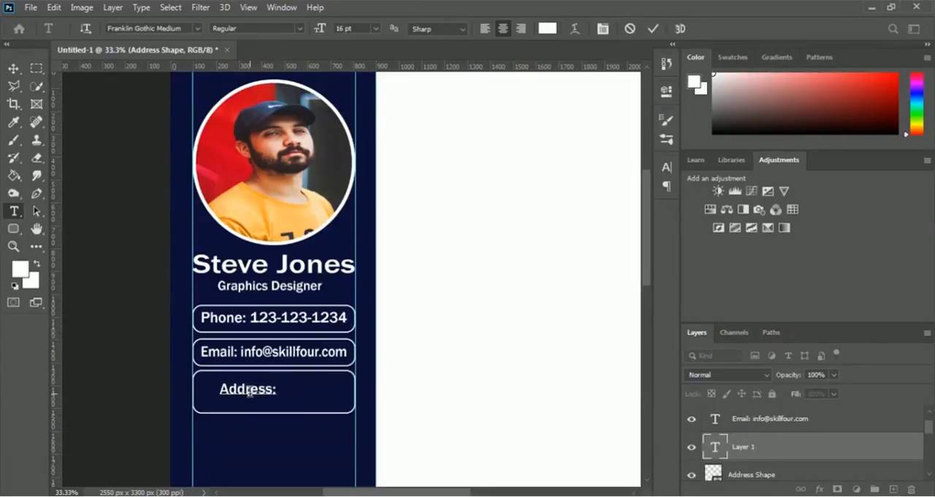
{"action": "type", "text": " R"}
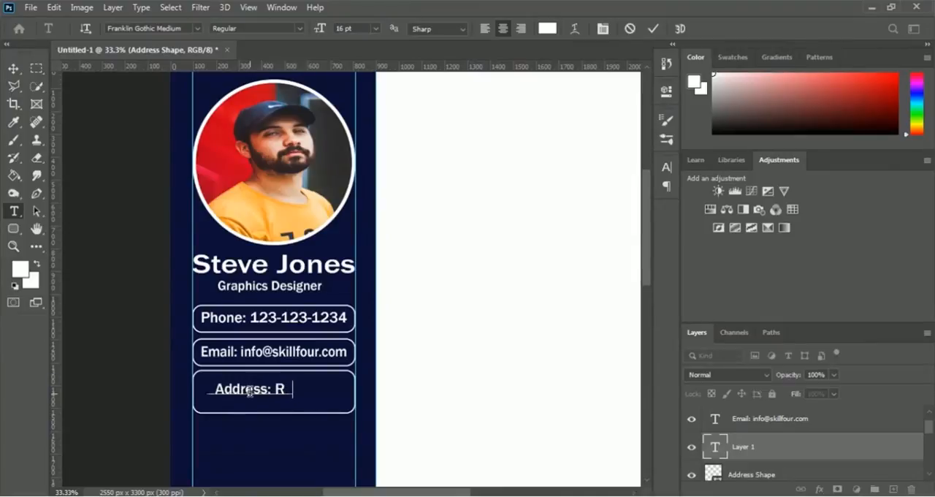
{"action": "type", "text": "oad,"}
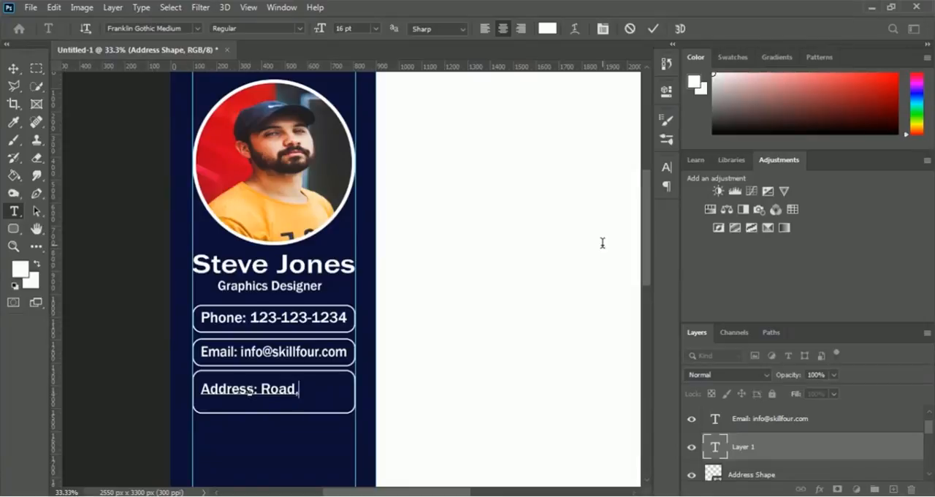
{"action": "type", "text": " City"}
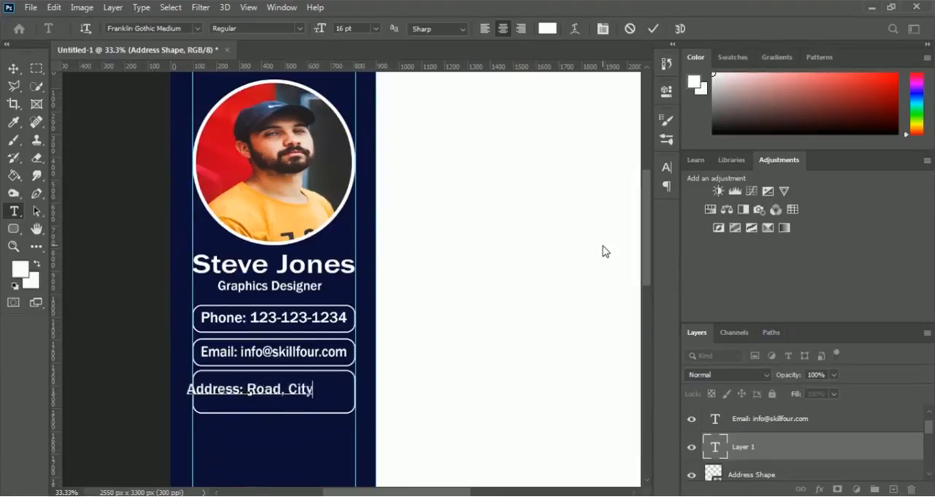
{"action": "type", "text": ", "}
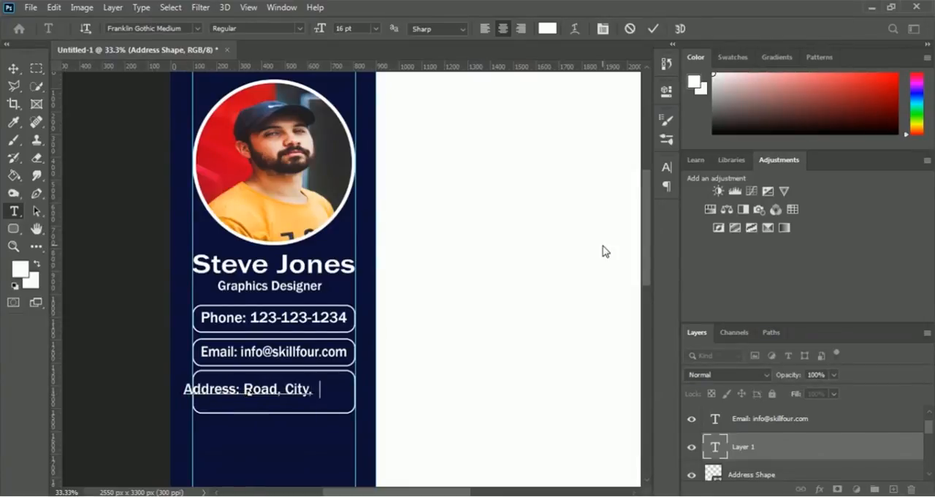
{"action": "type", "text": "Zip"}
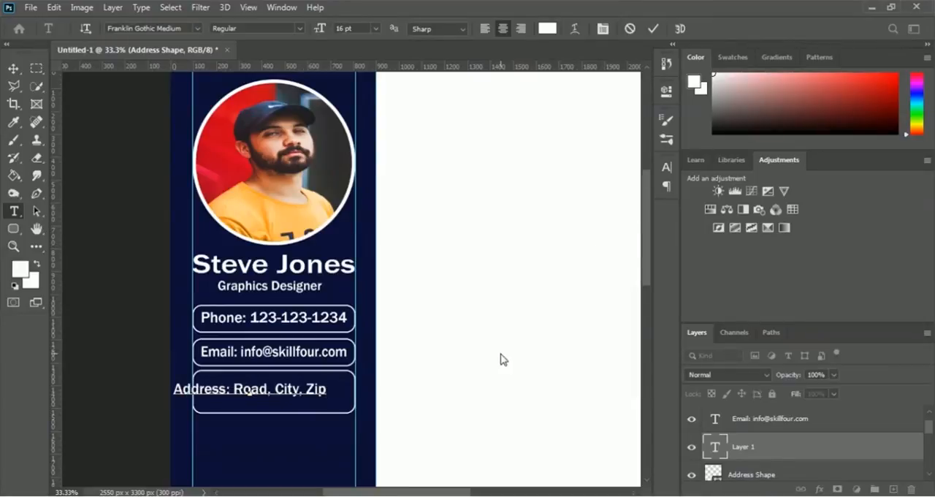
{"action": "left_click", "coordinate": [653, 30]}
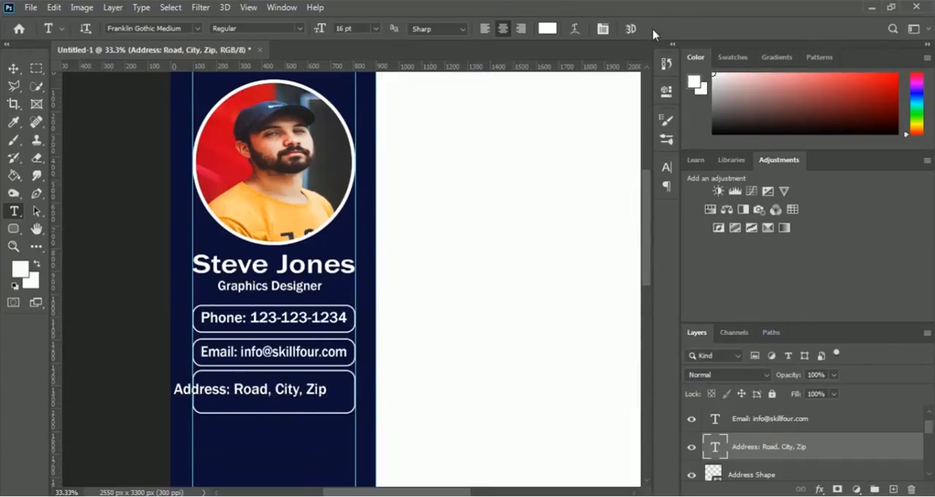
Step: Centre the address text in its rounded box at X 453, Y 1427.5 px and narrow it to about 95.9% width
{"action": "key", "text": "ctrl+t"}
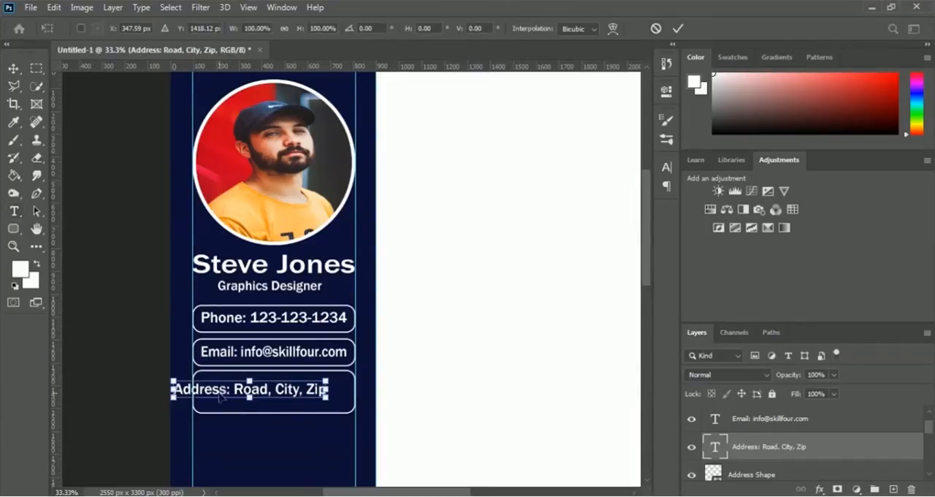
{"action": "left_click_drag", "start_coordinate": [216, 392], "coordinate": [241, 393]}
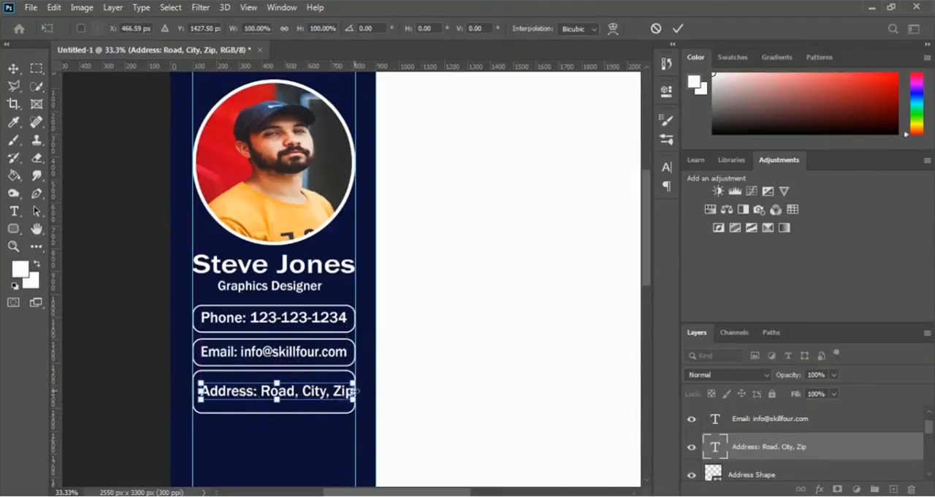
{"action": "left_click_drag", "start_coordinate": [353, 392], "coordinate": [348, 392]}
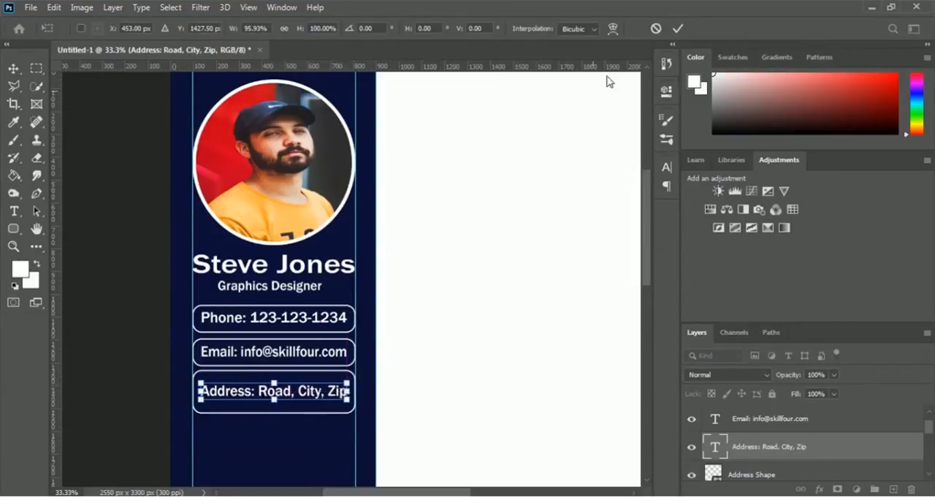
{"action": "left_click", "coordinate": [677, 29]}
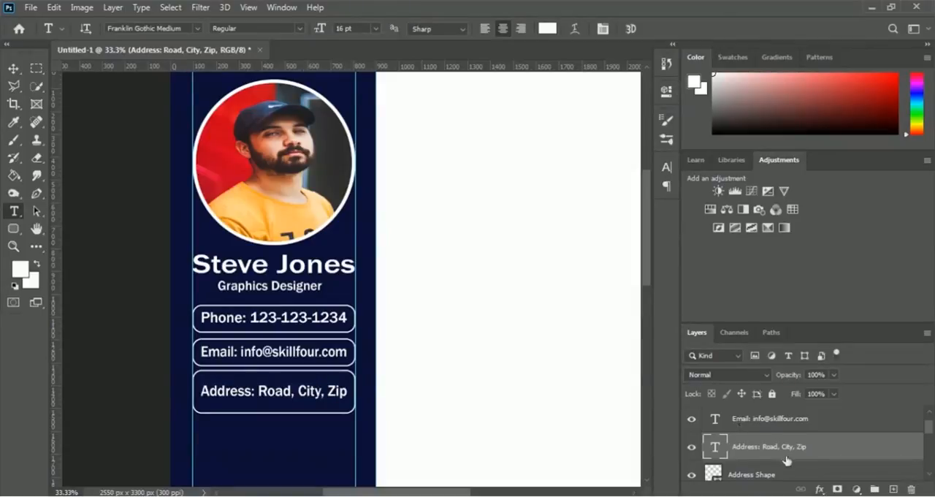
Step: Combine the phone text layer and the Phone Shape layer into one smart object
{"action": "scroll", "coordinate": [776, 455], "scroll_direction": "up", "scroll_amount": 1}
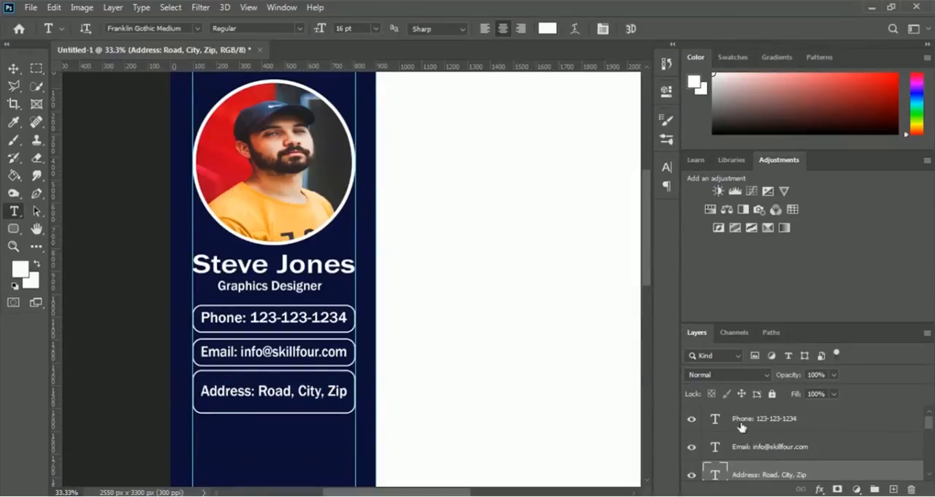
{"action": "scroll", "coordinate": [741, 428], "scroll_direction": "down", "scroll_amount": 3}
{"action": "scroll", "coordinate": [745, 456], "scroll_direction": "up", "scroll_amount": 3}
{"action": "left_click", "coordinate": [745, 427]}
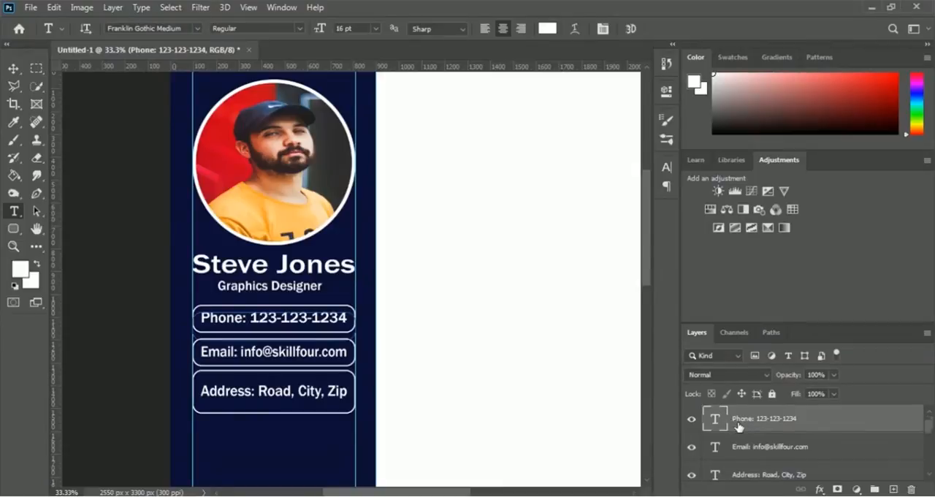
{"action": "scroll", "coordinate": [734, 426], "scroll_direction": "down", "scroll_amount": 3}
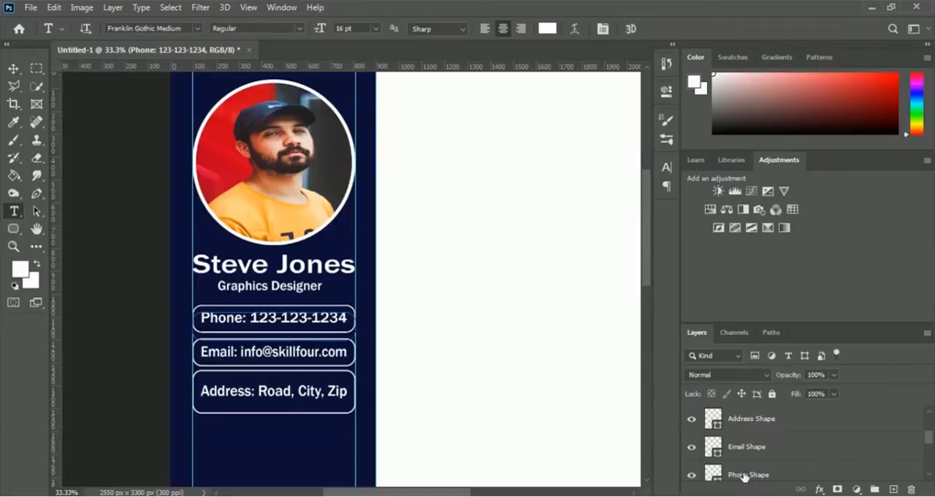
{"action": "left_click", "coordinate": [743, 475], "text": "shift"}
{"action": "scroll", "coordinate": [764, 460], "scroll_direction": "down", "scroll_amount": 3}
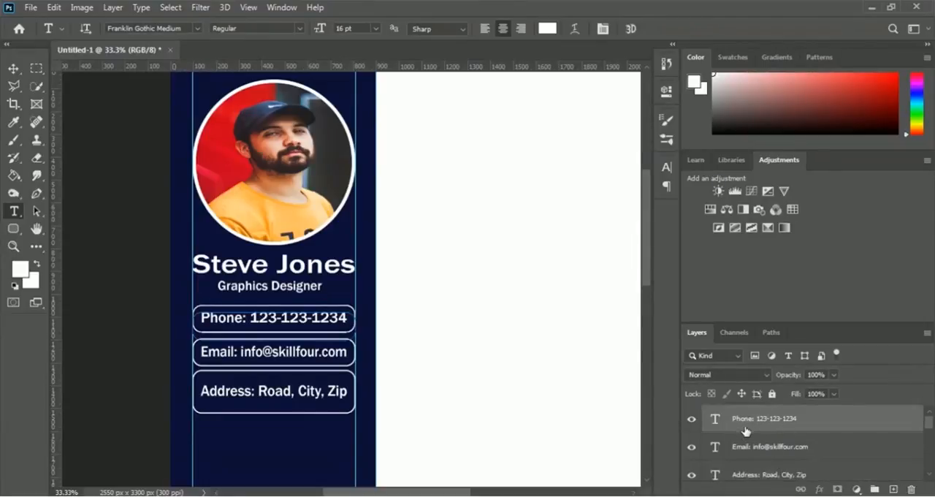
{"action": "scroll", "coordinate": [745, 431], "scroll_direction": "down", "scroll_amount": 5}
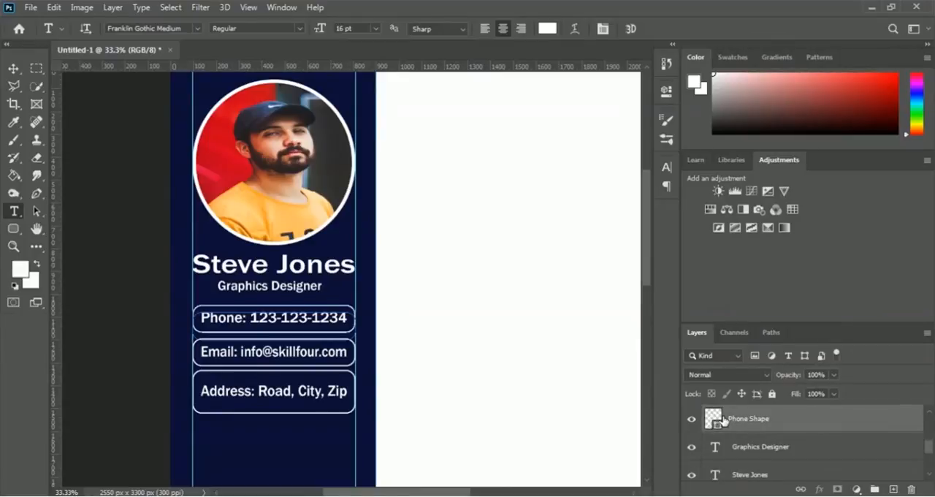
{"action": "right_click", "coordinate": [752, 420]}
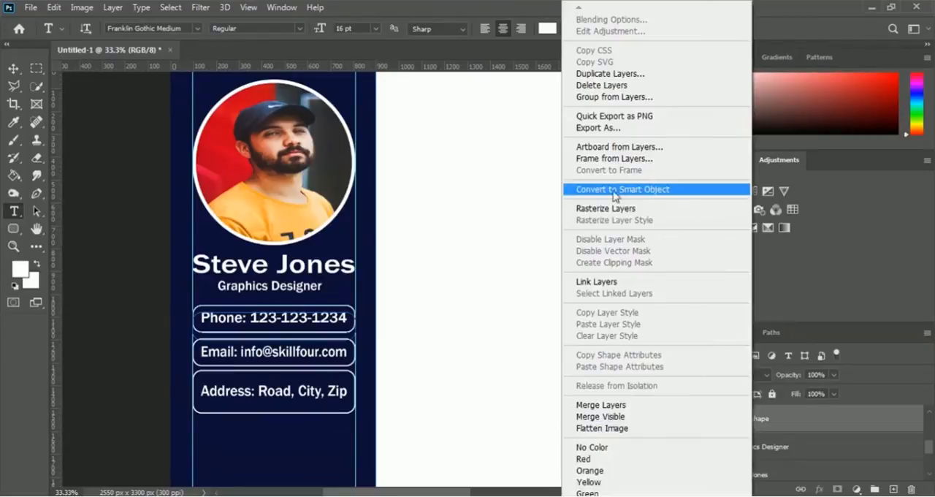
{"action": "left_click", "coordinate": [694, 189]}
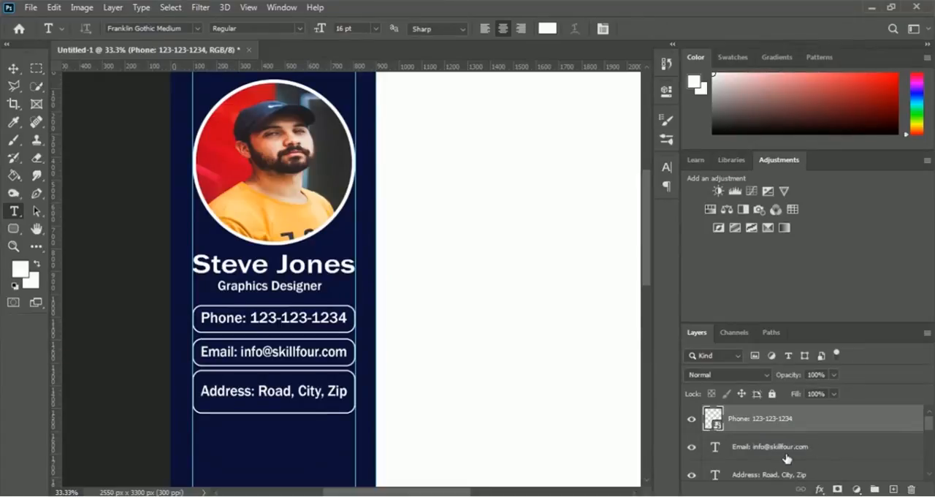
Step: Combine the email text layer and the Email Shape layer into one smart object
{"action": "left_click", "coordinate": [737, 451]}
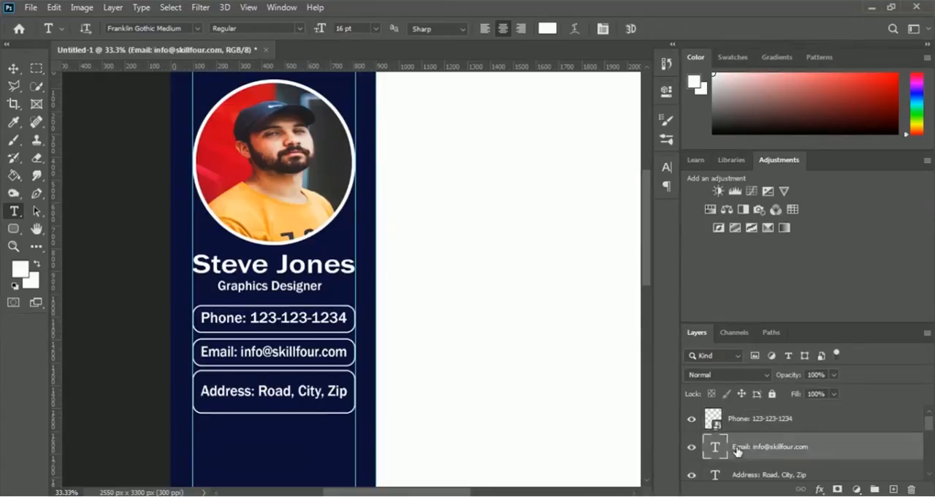
{"action": "scroll", "coordinate": [737, 451], "scroll_direction": "down", "scroll_amount": 2}
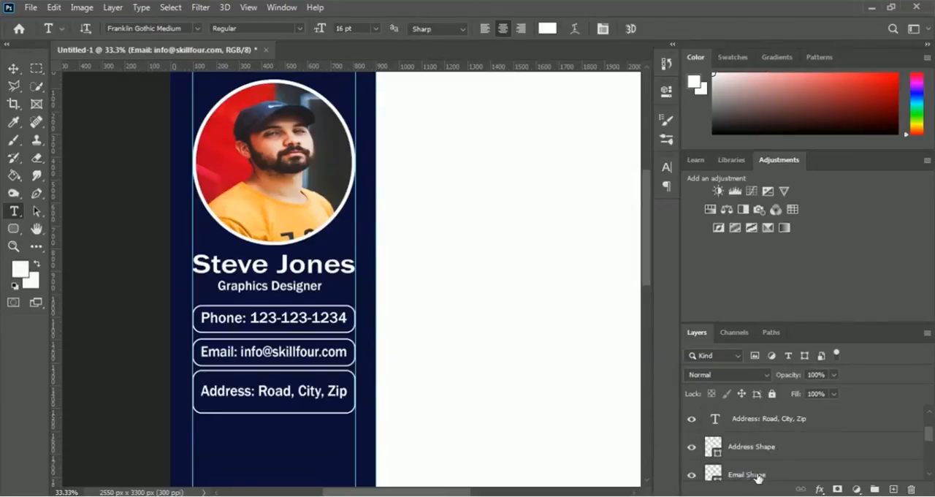
{"action": "left_click", "coordinate": [749, 476]}
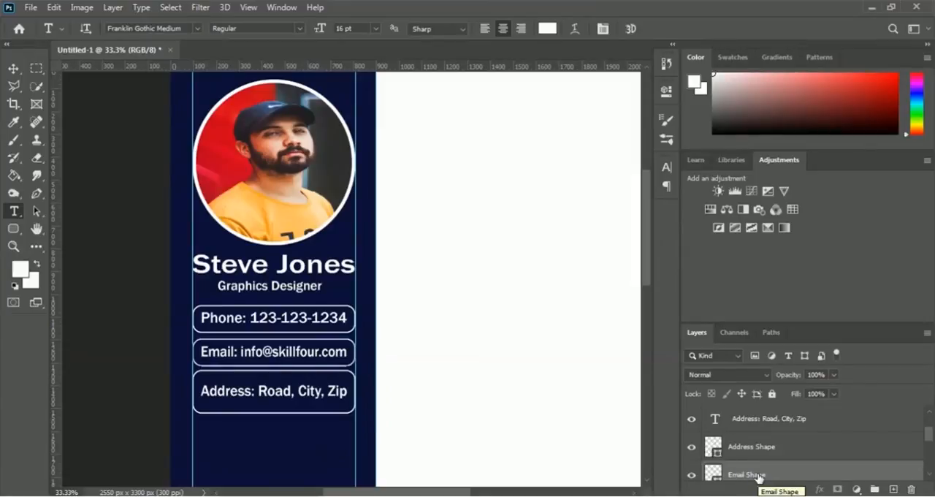
{"action": "right_click", "coordinate": [758, 477]}
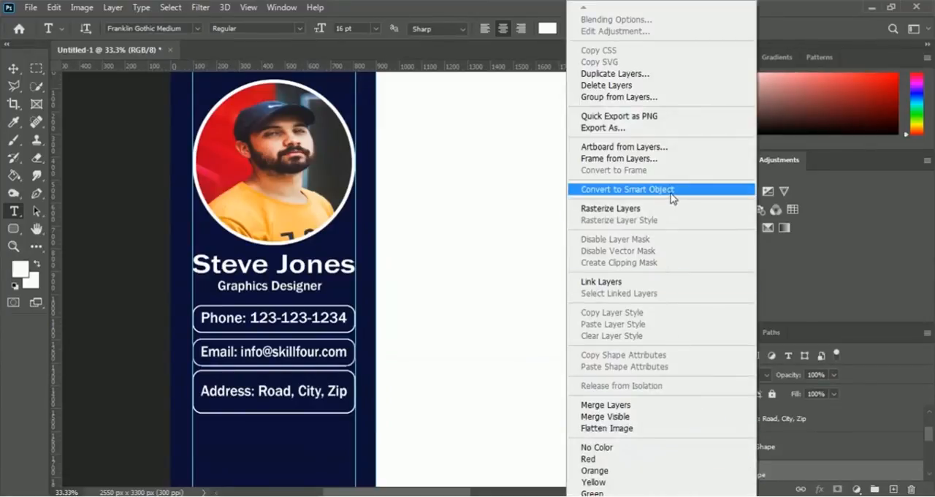
{"action": "left_click", "coordinate": [694, 193]}
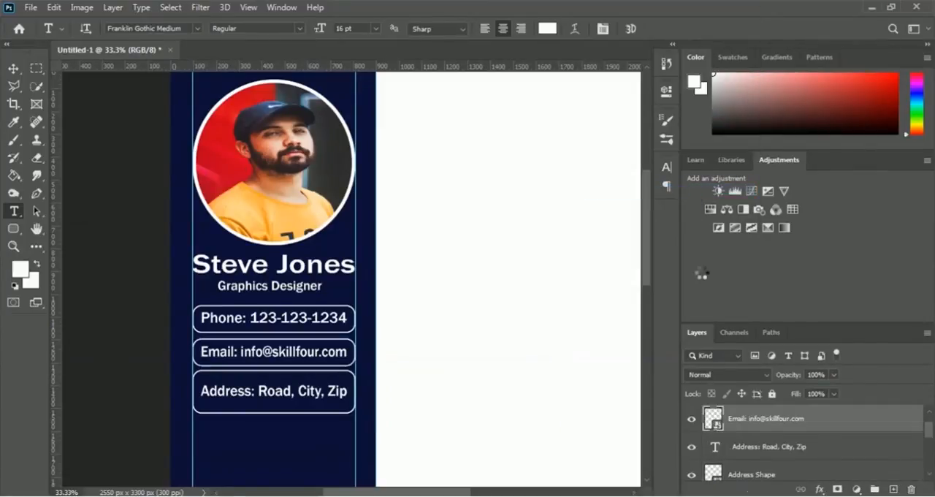
Step: Combine the address text layer and the Address Shape layer into one smart object
{"action": "left_click", "coordinate": [762, 448]}
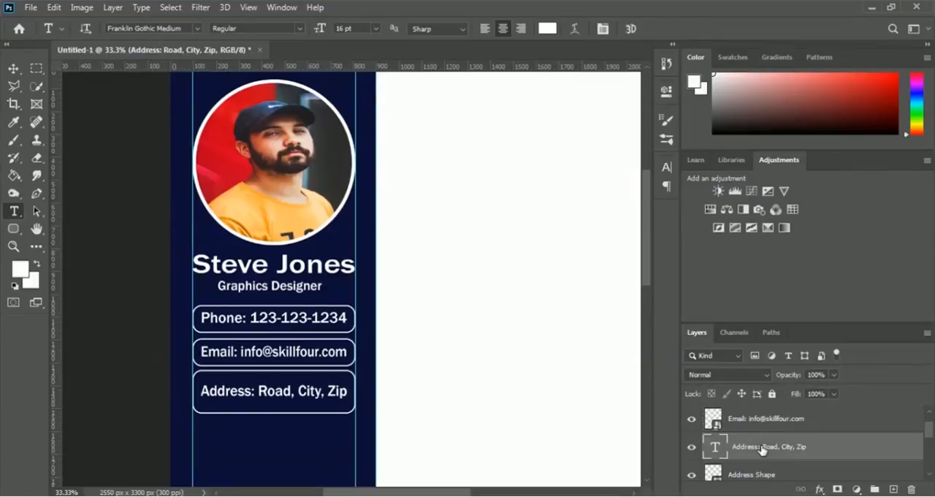
{"action": "left_click", "coordinate": [748, 476], "text": "shift"}
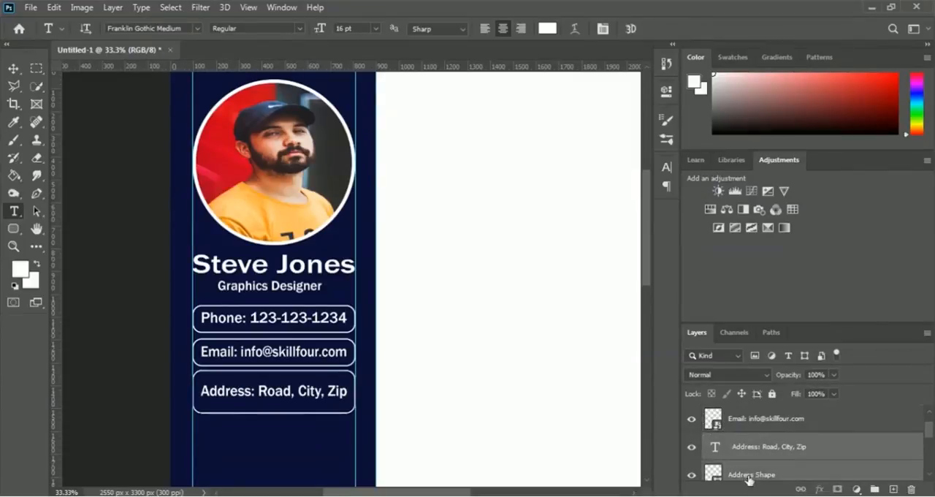
{"action": "right_click", "coordinate": [748, 478]}
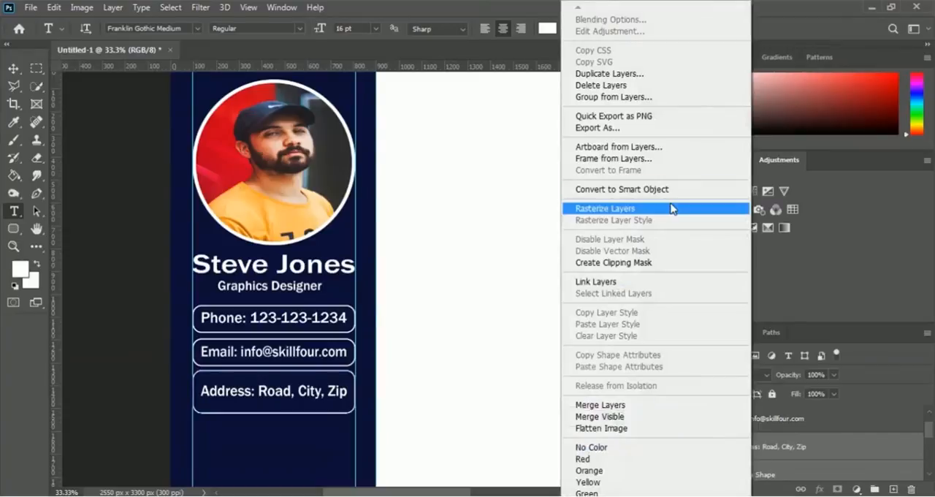
{"action": "left_click", "coordinate": [670, 189]}
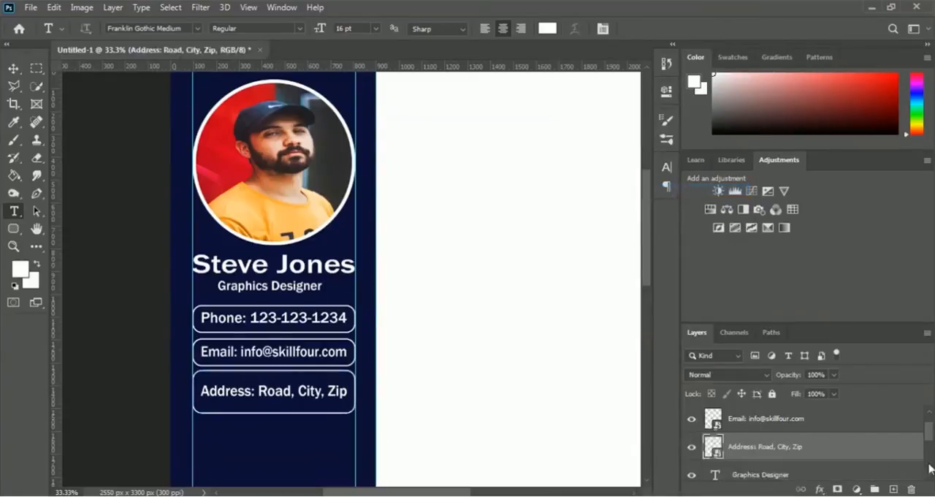
{"action": "left_click_drag", "start_coordinate": [928, 428], "coordinate": [927, 409]}
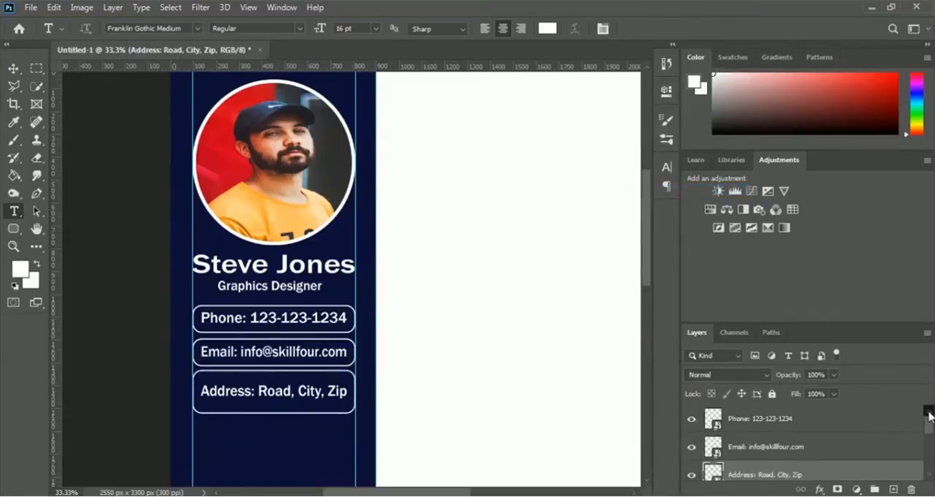
Step: Rename the navy sidebar's rectangle layer as Blue Left Bar
{"action": "left_click", "coordinate": [749, 420]}
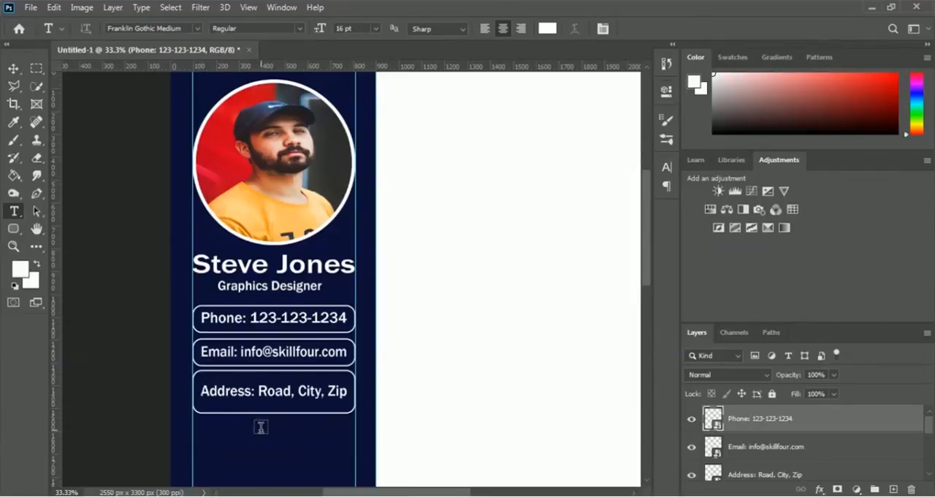
{"action": "left_click_drag", "start_coordinate": [260, 426], "coordinate": [307, 240]}
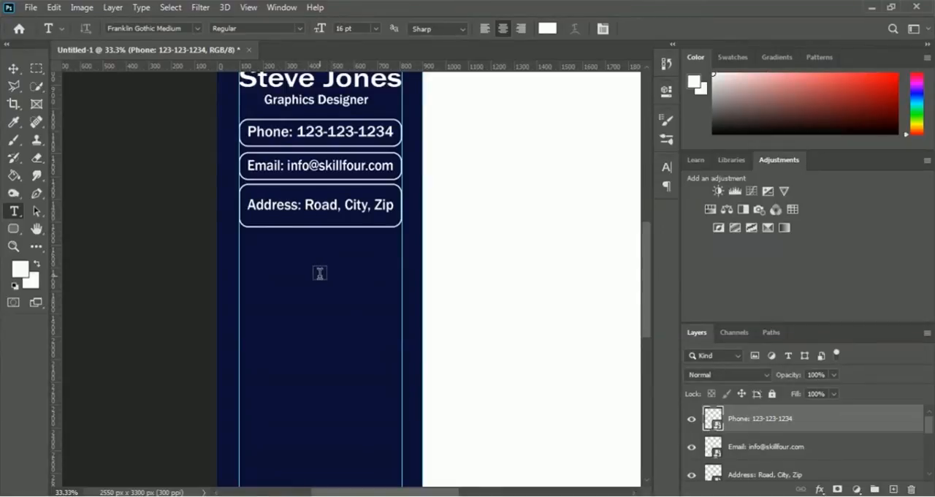
{"action": "scroll", "coordinate": [932, 433], "scroll_direction": "down", "scroll_amount": 5}
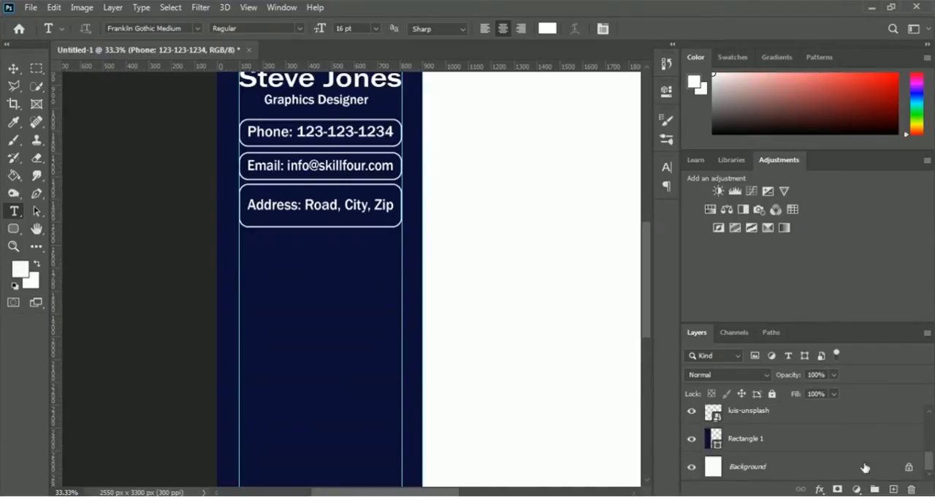
{"action": "left_click_drag", "start_coordinate": [931, 471], "coordinate": [931, 429]}
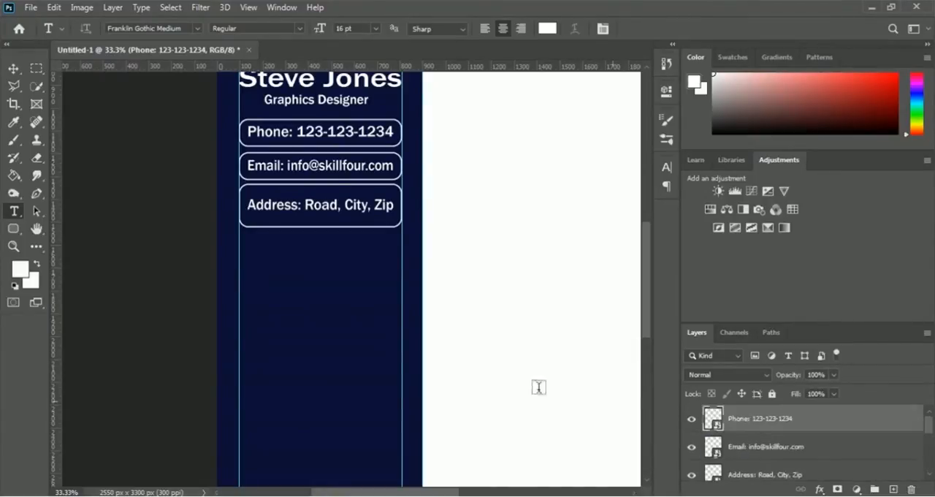
{"action": "scroll", "coordinate": [869, 439], "scroll_direction": "down", "scroll_amount": 5}
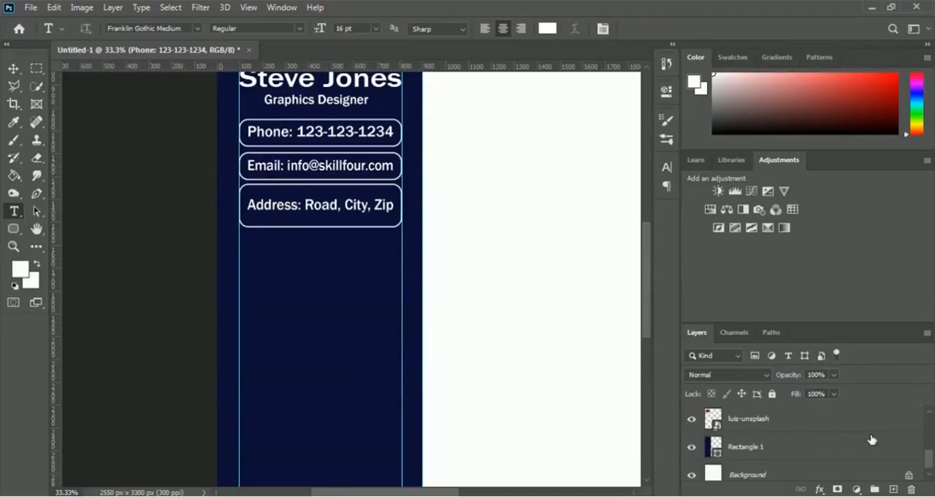
{"action": "double_click", "coordinate": [750, 450]}
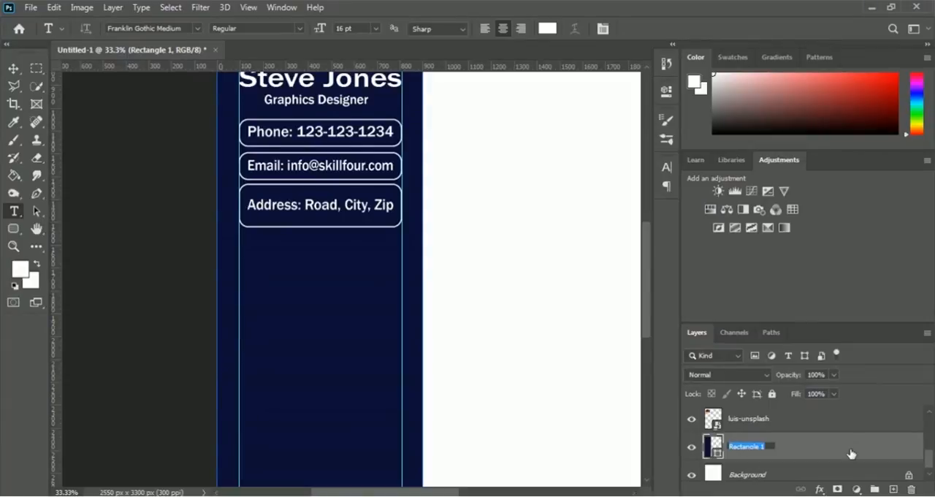
{"action": "type", "text": "Blue Left Bar"}
{"action": "key", "text": "Return"}
Step: Group all the layers above the Background, from the phone smart object down to Blue Left Bar
{"action": "scroll", "coordinate": [817, 463], "scroll_direction": "up", "scroll_amount": 5}
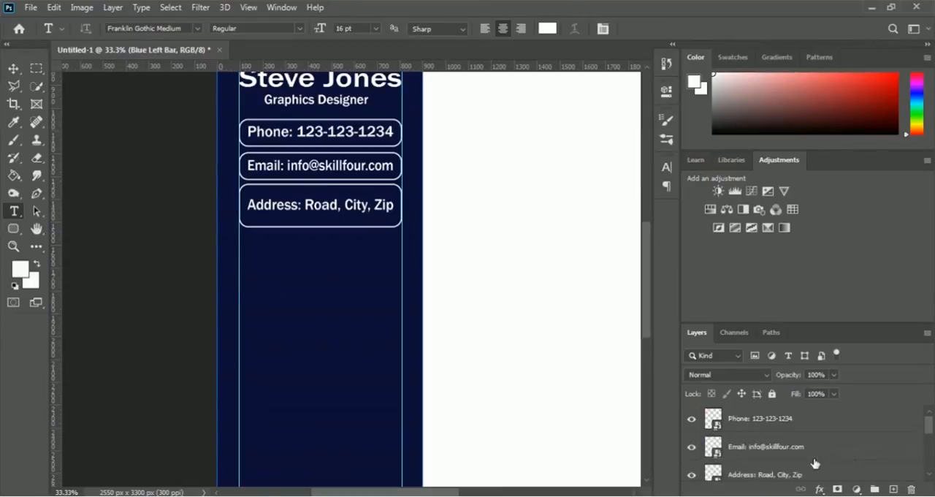
{"action": "left_click", "coordinate": [780, 428], "text": "ctrl"}
{"action": "left_click", "coordinate": [776, 446], "text": "ctrl"}
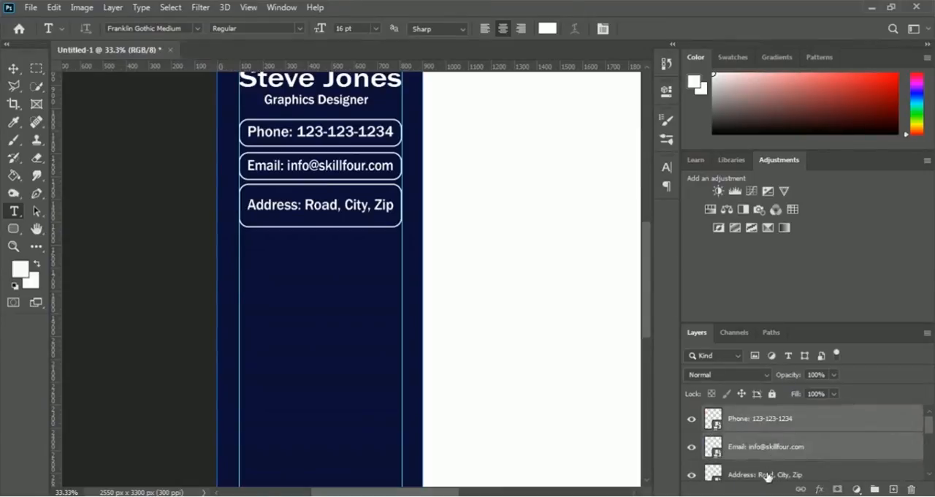
{"action": "left_click", "coordinate": [774, 471], "text": "ctrl"}
{"action": "scroll", "coordinate": [764, 460], "scroll_direction": "down", "scroll_amount": 2}
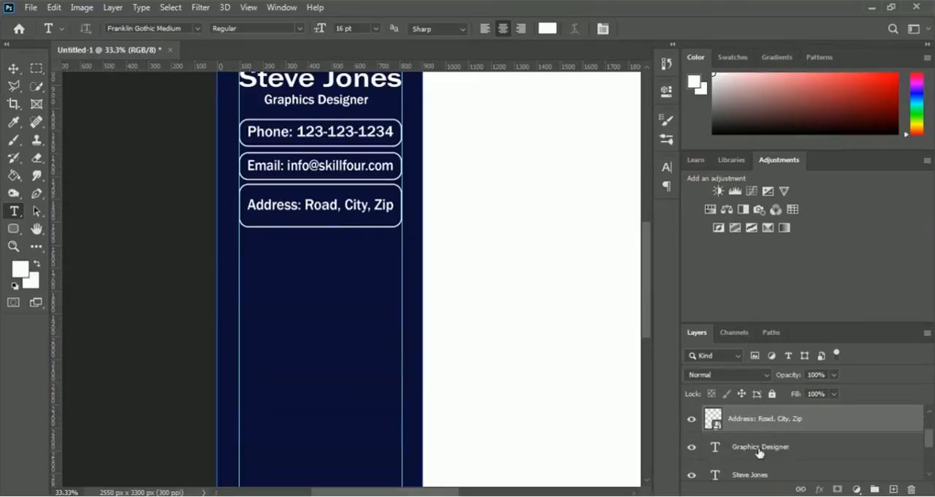
{"action": "left_click", "coordinate": [759, 453], "text": "ctrl"}
{"action": "scroll", "coordinate": [760, 453], "scroll_direction": "down", "scroll_amount": 1}
{"action": "left_click", "coordinate": [758, 453], "text": "ctrl"}
{"action": "scroll", "coordinate": [802, 438], "scroll_direction": "down", "scroll_amount": 2}
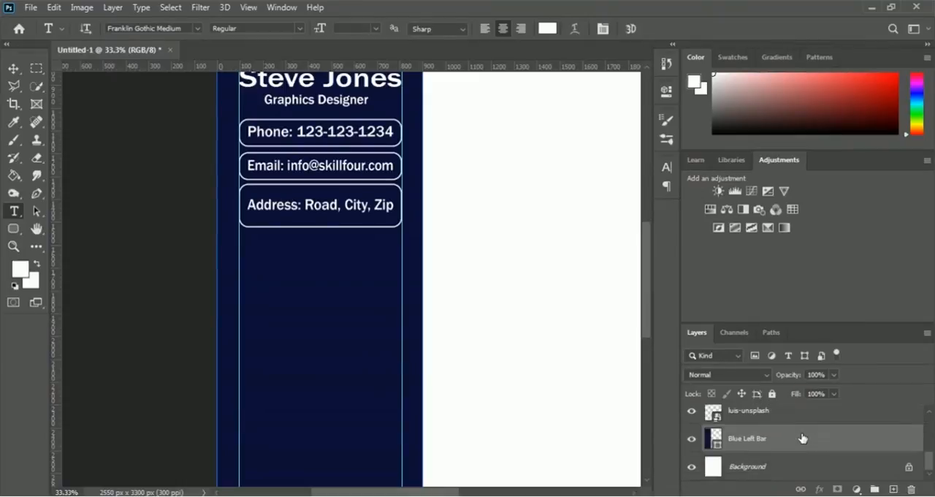
{"action": "left_click", "coordinate": [754, 414], "text": "ctrl"}
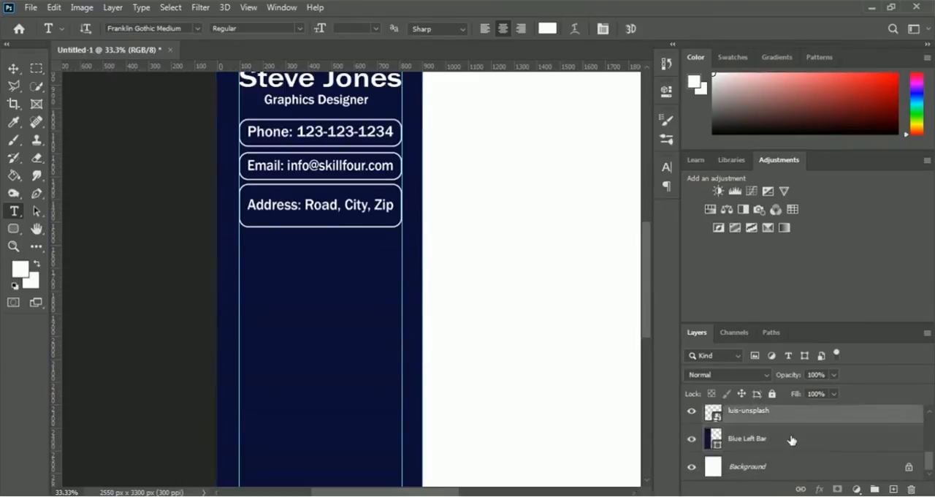
{"action": "scroll", "coordinate": [764, 446], "scroll_direction": "up", "scroll_amount": 3}
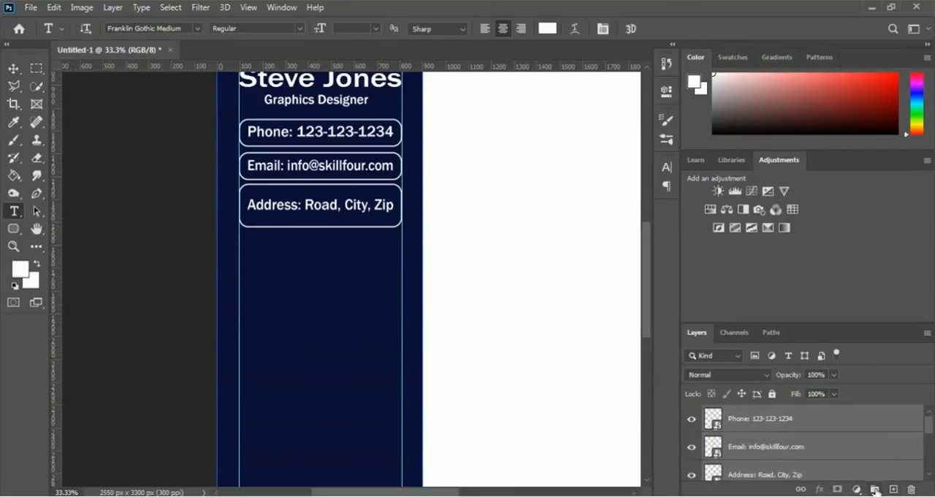
{"action": "left_click", "coordinate": [875, 490]}
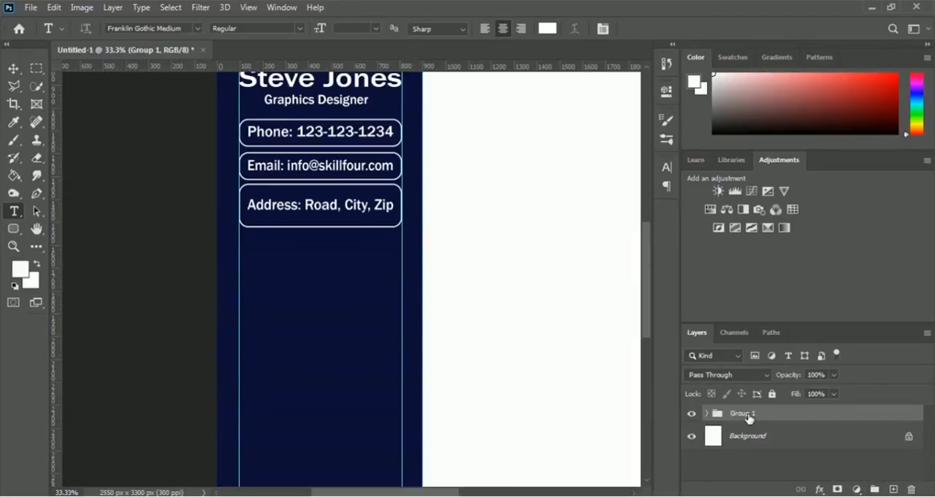
Step: Rename the new layer group as Name & Contact
{"action": "double_click", "coordinate": [747, 413]}
{"action": "type", "text": "Name & Contact"}
{"action": "key", "text": "Return"}
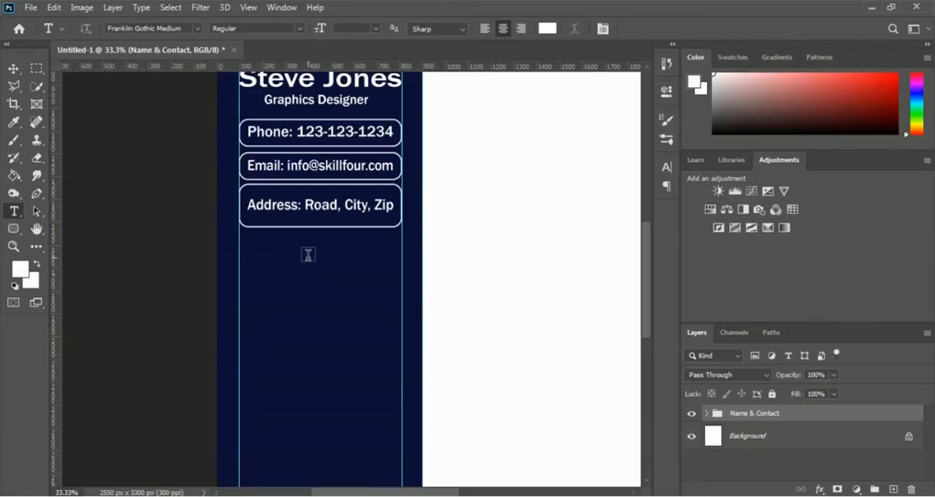
Step: Add a text layer reading Creative Skill in the sidebar below the address box
{"action": "left_click", "coordinate": [307, 255]}
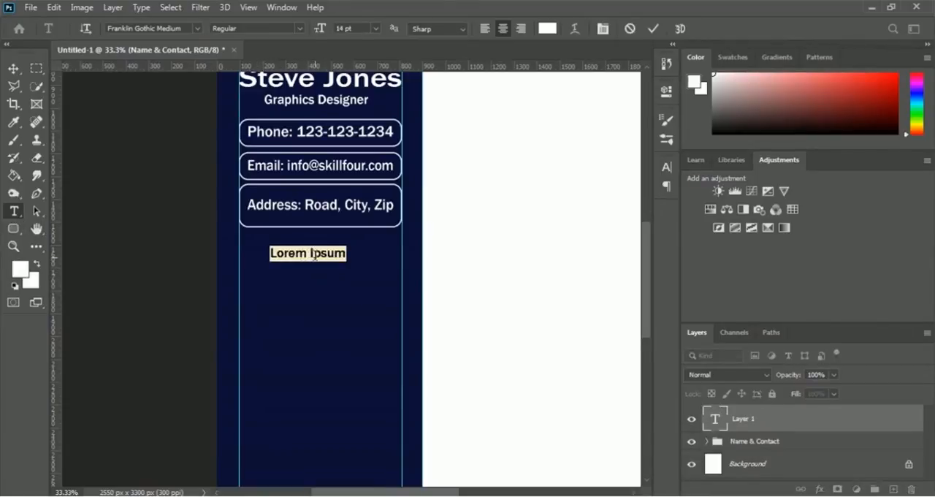
{"action": "left_click", "coordinate": [315, 254]}
{"action": "key", "text": "Right"}
{"action": "key", "text": "Right"}
{"action": "key", "text": "Right"}
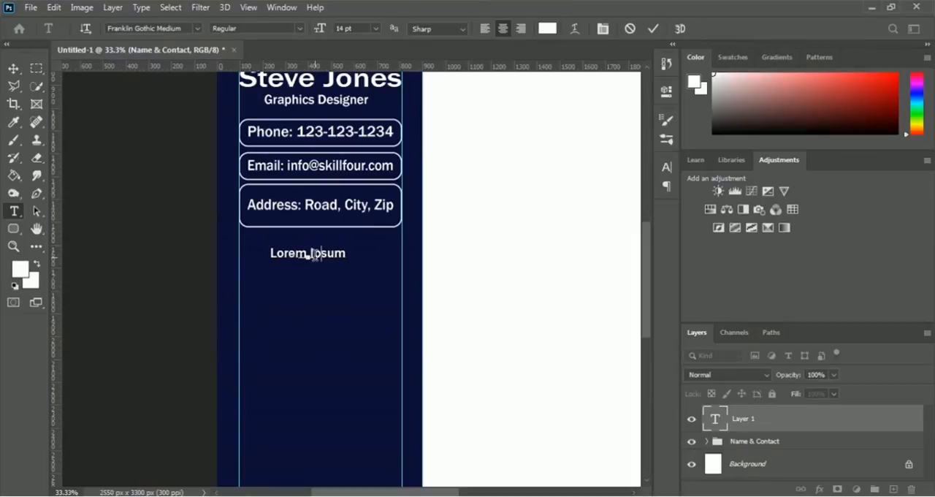
{"action": "type", "text": "Creative Skill"}
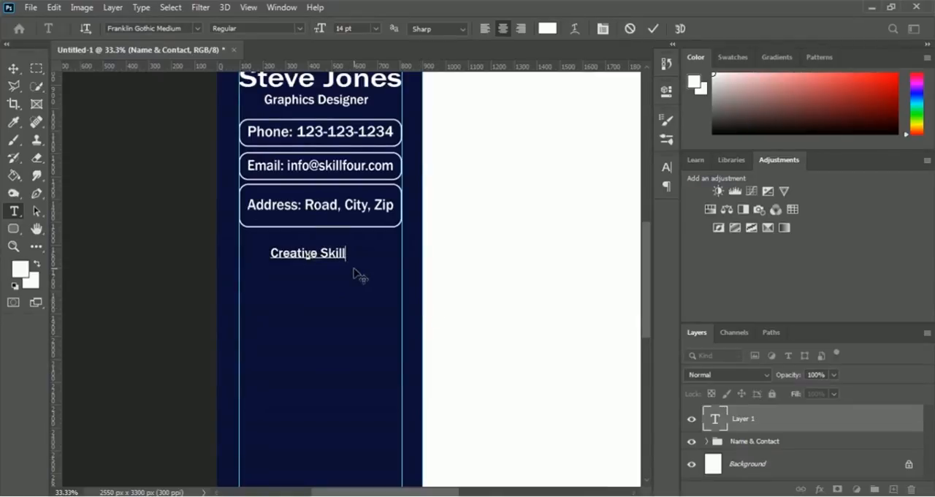
Step: Set the Creative Skill heading's font size to 18 pt and commit the text
{"action": "key", "text": "ctrl+a"}
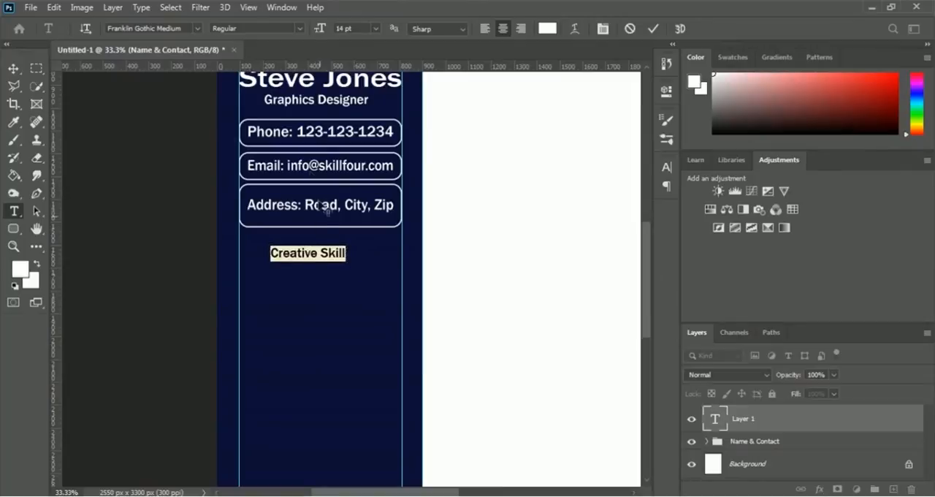
{"action": "left_click", "coordinate": [375, 28]}
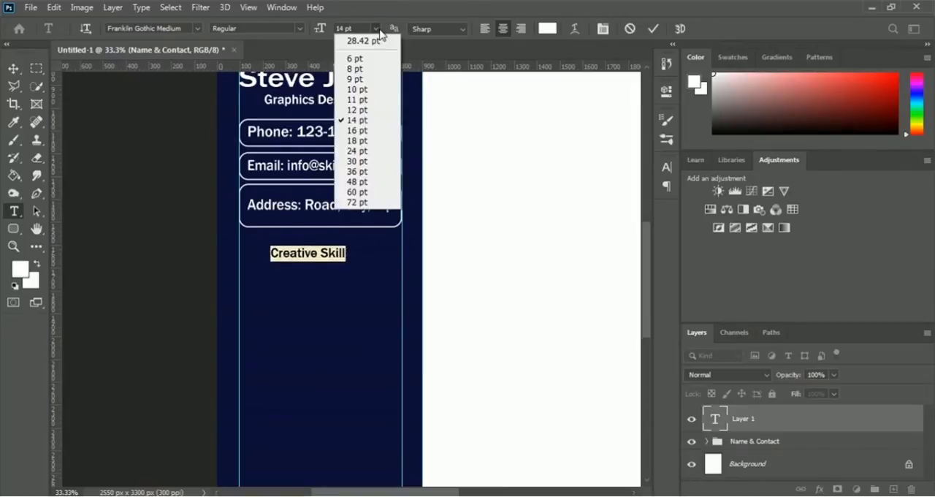
{"action": "left_click", "coordinate": [373, 141]}
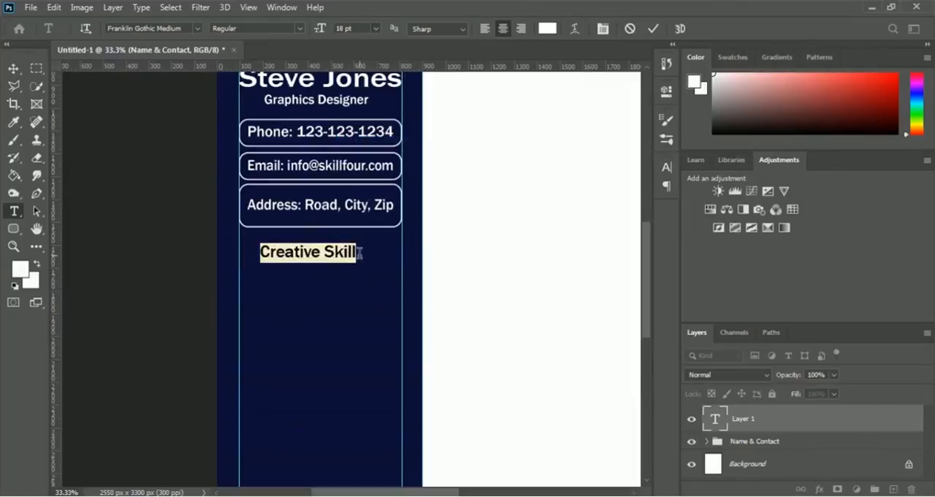
{"action": "left_click", "coordinate": [359, 251]}
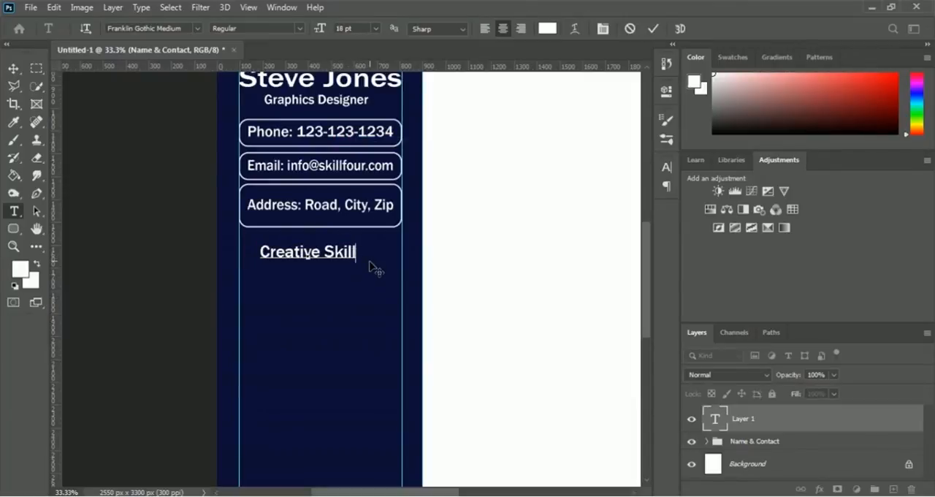
{"action": "left_click", "coordinate": [653, 28]}
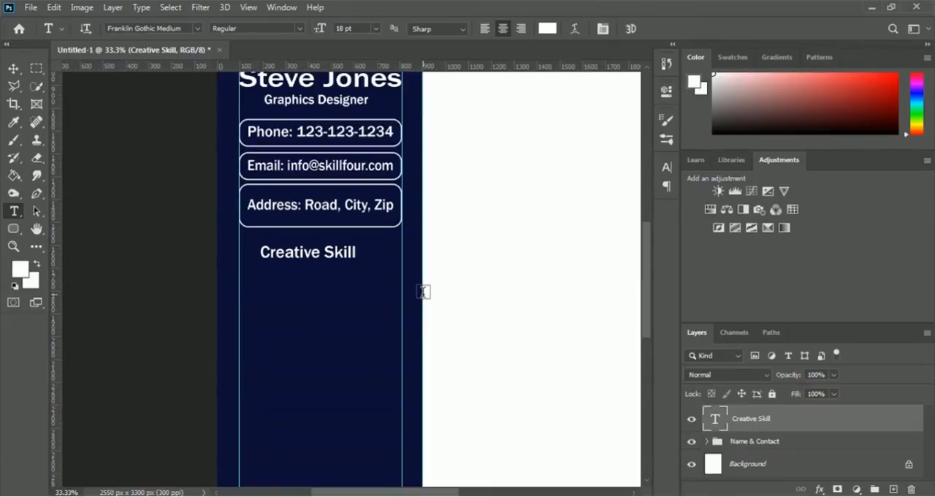
Step: Widen the Creative Skill heading to about 112.15% and align it with the sidebar's left guide at X 334.09, Y 1610.24 px
{"action": "key", "text": "ctrl+t"}
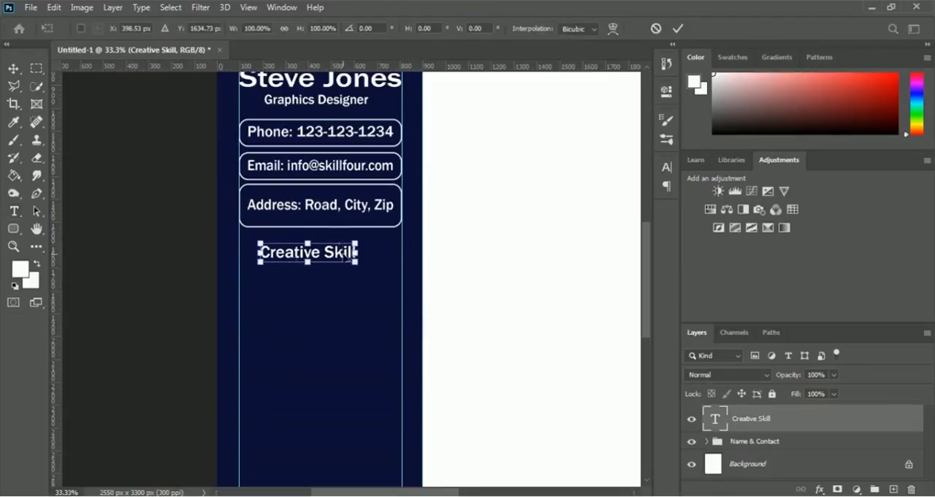
{"action": "mouse_move", "coordinate": [340, 254]}
{"action": "left_mouse_down"}
{"action": "mouse_move", "coordinate": [323, 247]}
{"action": "mouse_move", "coordinate": [349, 246]}
{"action": "left_mouse_up"}
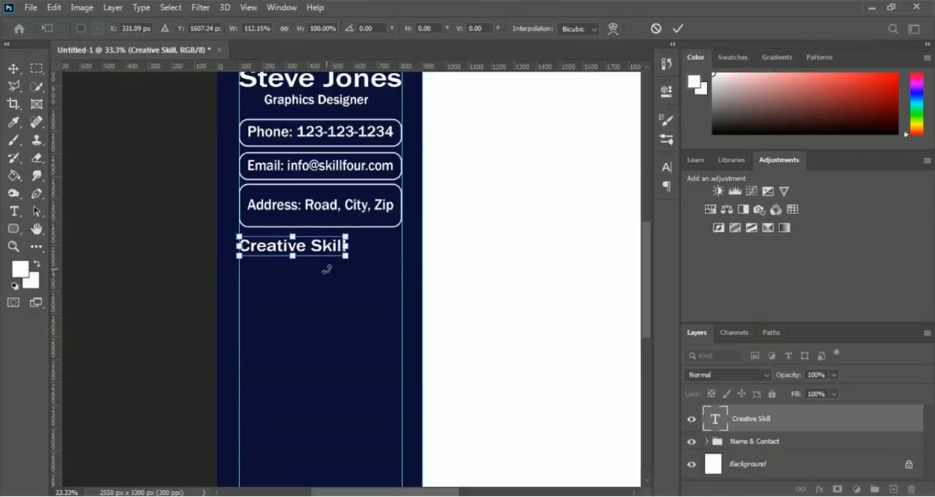
{"action": "key", "text": "Right"}
{"action": "key", "text": "Right"}
{"action": "key", "text": "Right"}
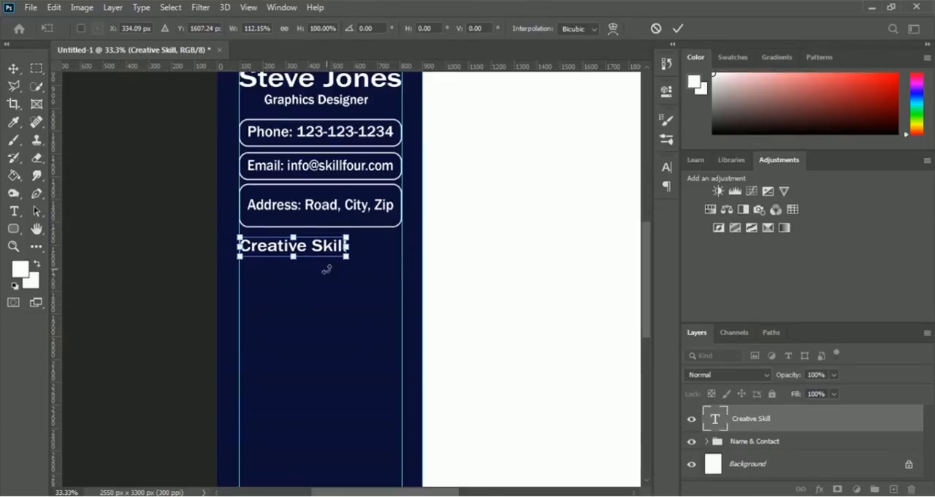
{"action": "key", "text": "Down"}
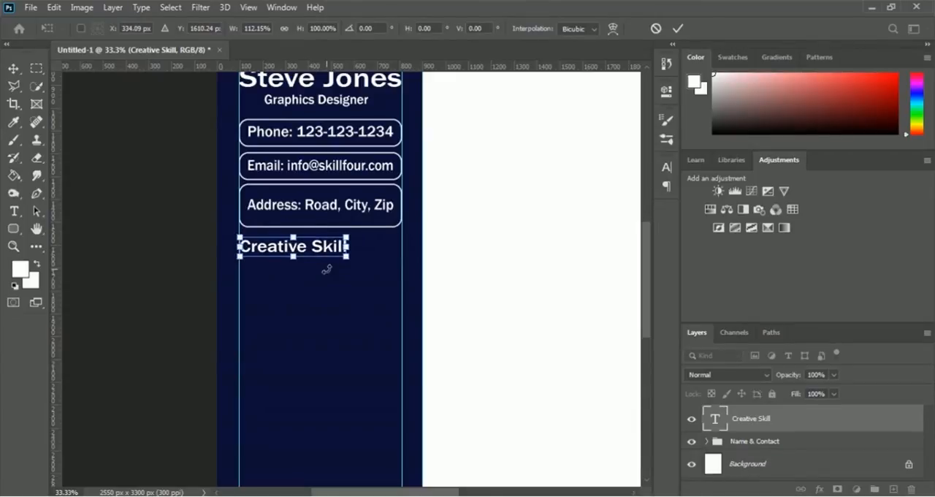
{"action": "key", "text": "Return"}
Step: Try a 14 pt font size on the Creative Skill heading and undo it
{"action": "key", "text": "t"}
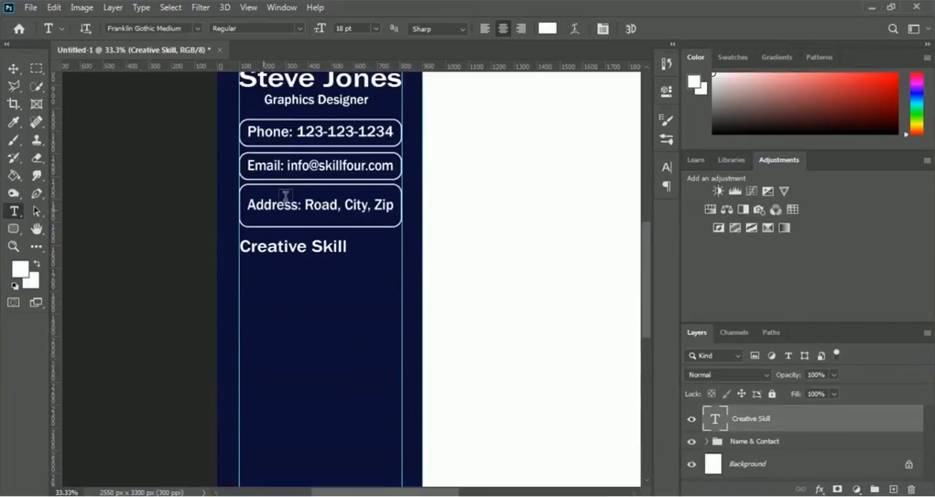
{"action": "left_click", "coordinate": [377, 30]}
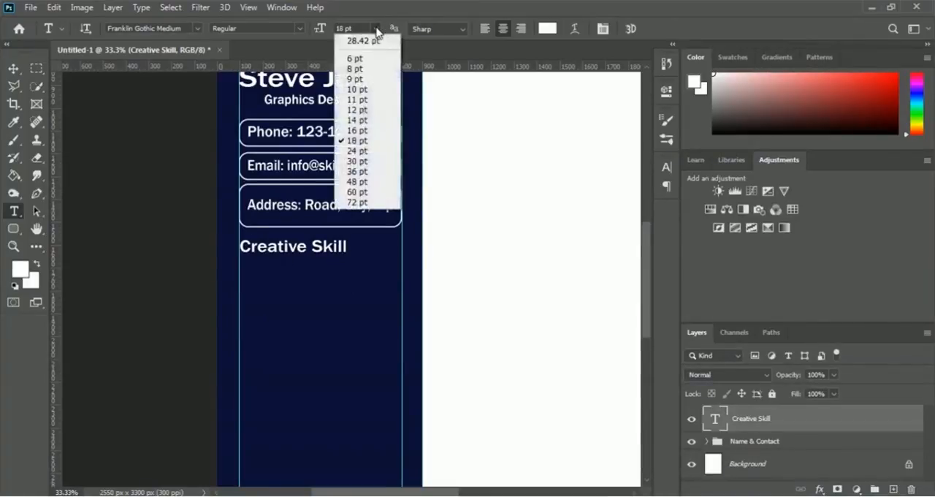
{"action": "left_click", "coordinate": [358, 120]}
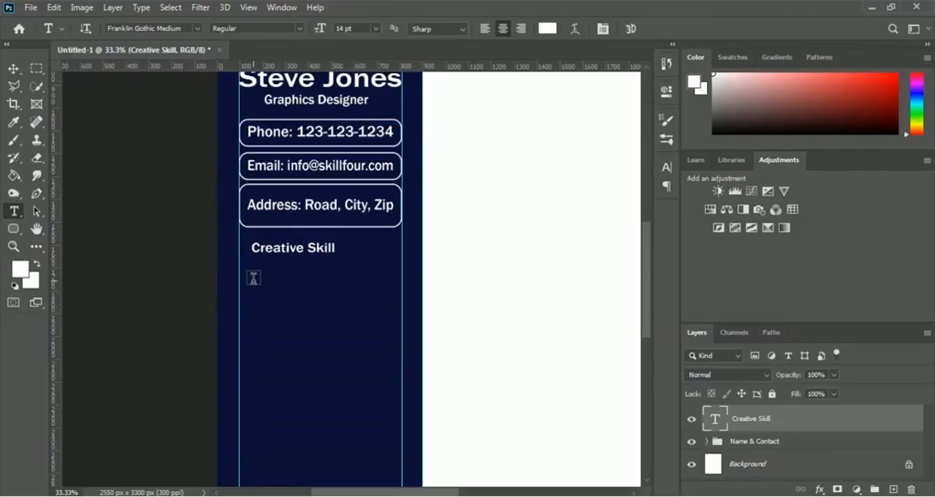
{"action": "key", "text": "ctrl+z"}
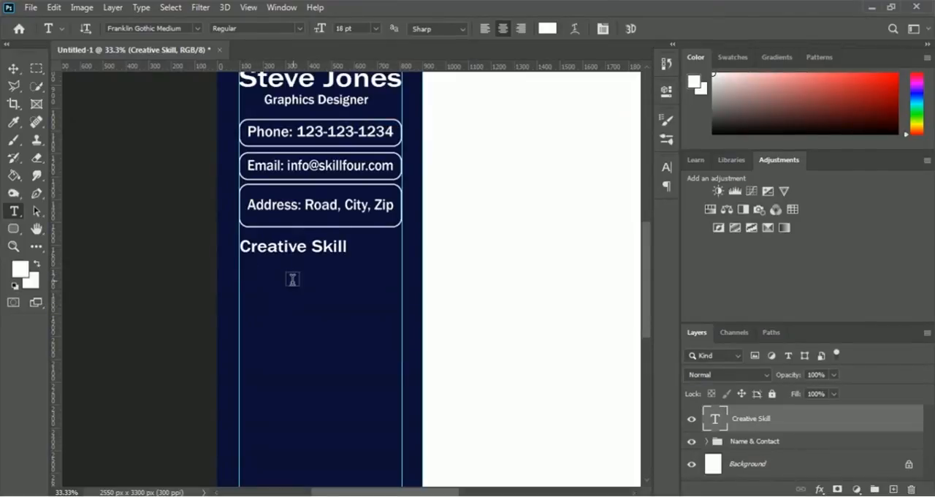
Step: Add a text layer reading Graphics below the Creative Skill heading, set to 14 pt, and commit it
{"action": "left_click", "coordinate": [263, 274]}
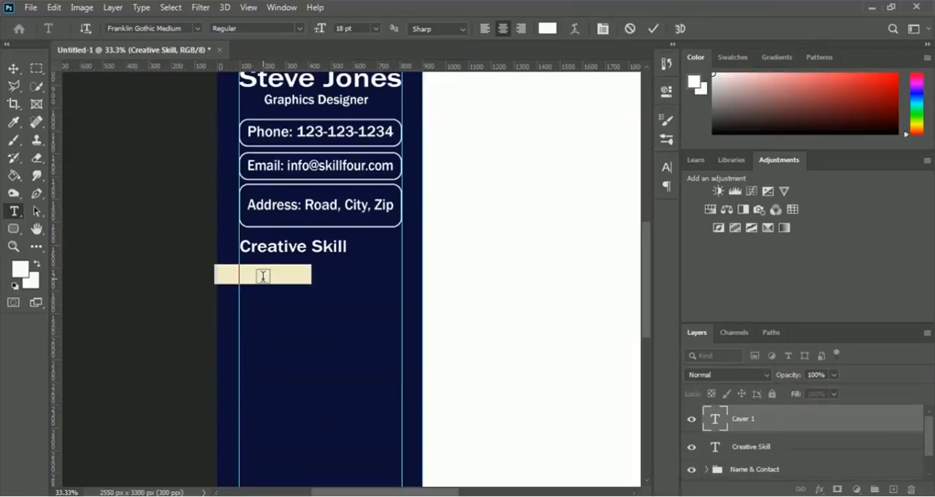
{"action": "type", "text": "Graphics"}
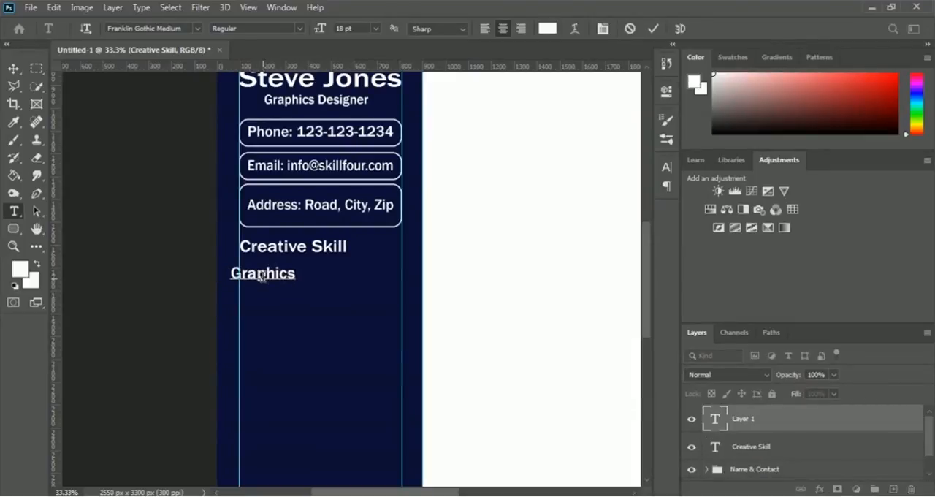
{"action": "double_click", "coordinate": [262, 274]}
{"action": "left_click", "coordinate": [375, 28]}
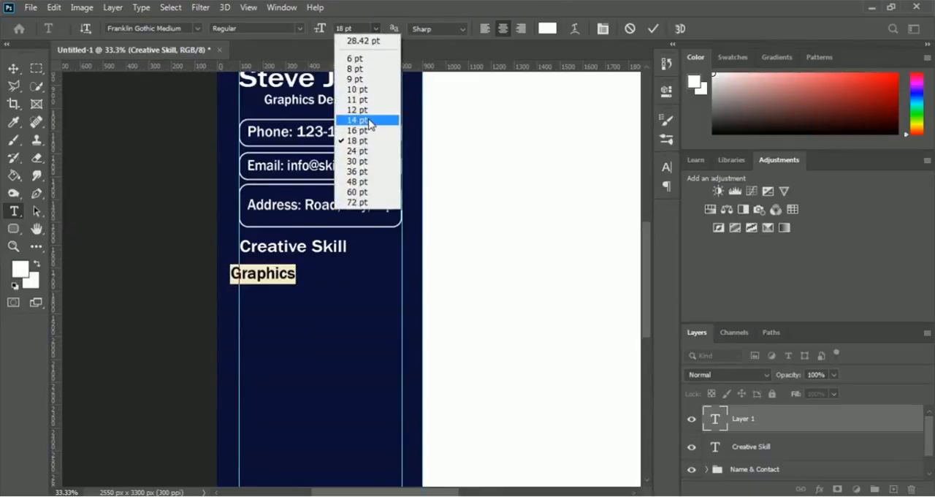
{"action": "left_click", "coordinate": [357, 119]}
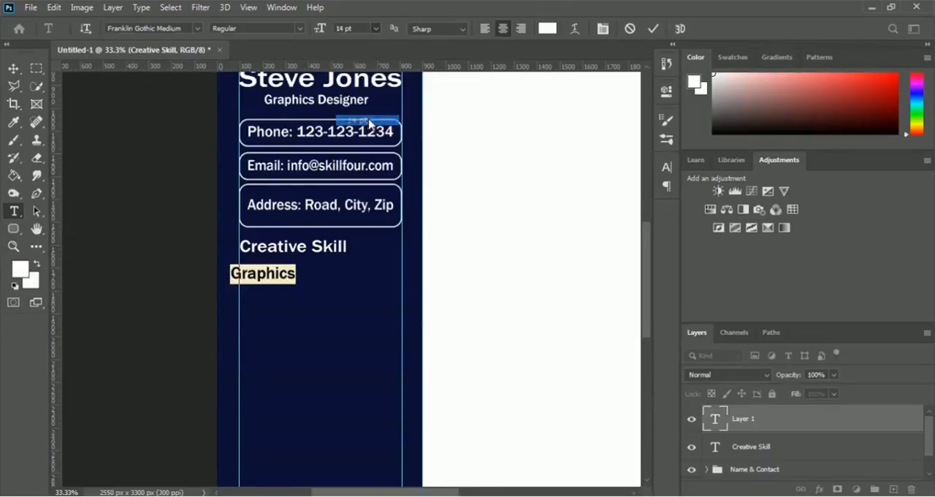
{"action": "left_click", "coordinate": [292, 274]}
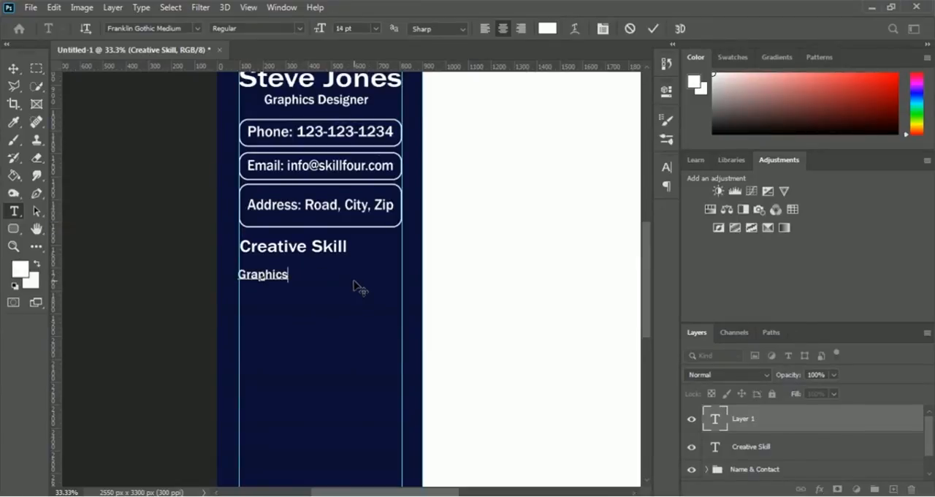
{"action": "left_click", "coordinate": [653, 28]}
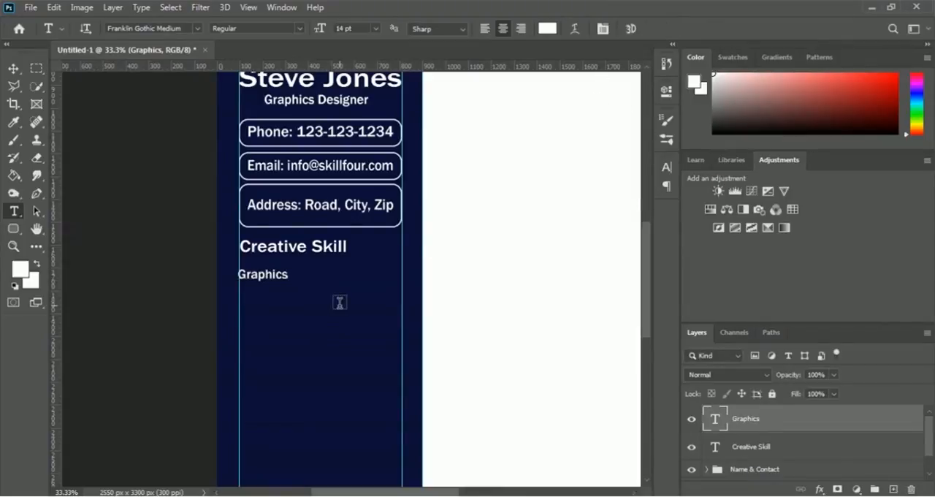
Step: Move the Graphics label up close beneath the Creative Skill heading and align its start with the sidebar's left guide
{"action": "key", "text": "ctrl+t"}
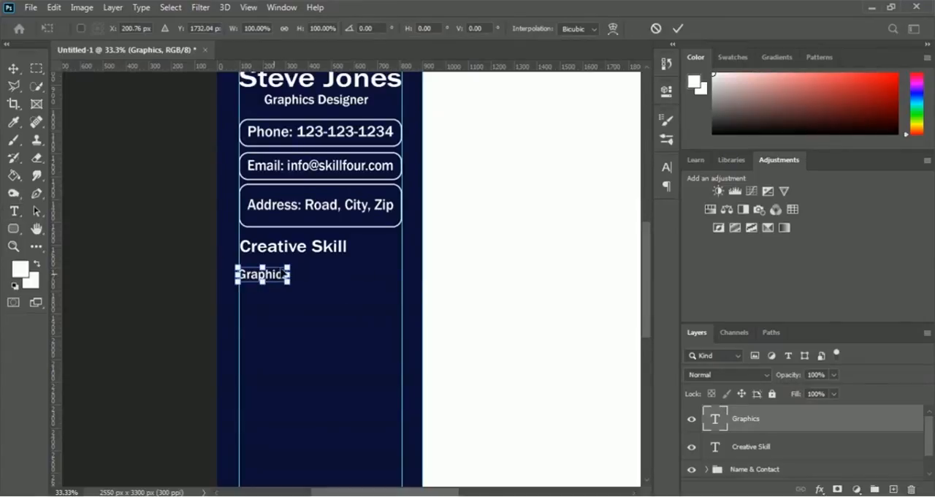
{"action": "mouse_move", "coordinate": [284, 275]}
{"action": "left_mouse_down"}
{"action": "mouse_move", "coordinate": [290, 262]}
{"action": "mouse_move", "coordinate": [284, 271]}
{"action": "left_mouse_up"}
{"action": "key", "text": "Down"}
{"action": "key", "text": "Down"}
{"action": "key", "text": "Down"}
{"action": "key", "text": "Down"}
{"action": "key", "text": "Down"}
{"action": "key", "text": "Down"}
{"action": "key", "text": "Down"}
{"action": "key", "text": "Down"}
{"action": "key", "text": "Down"}
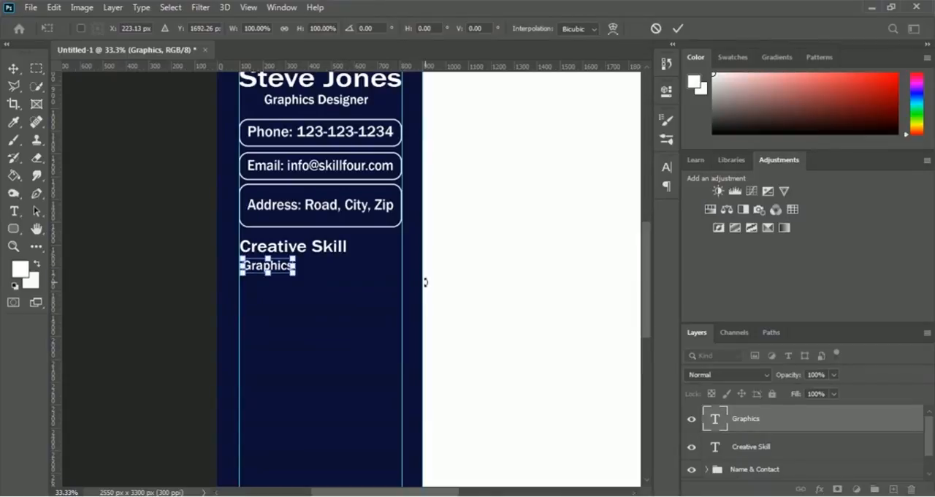
{"action": "key", "text": "Return"}
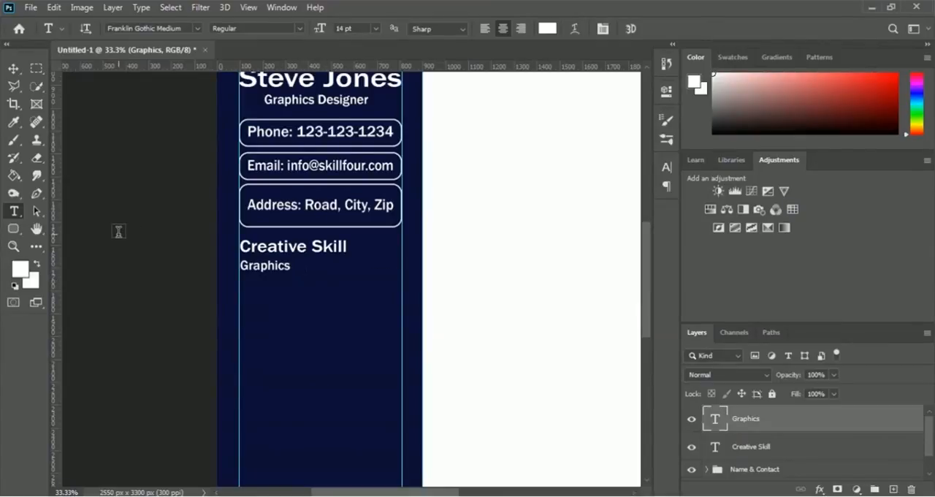
Step: Draw a rectangle with black fill and no stroke, about 400 by 49 px, beside the Graphics label
{"action": "left_click", "coordinate": [14, 232]}
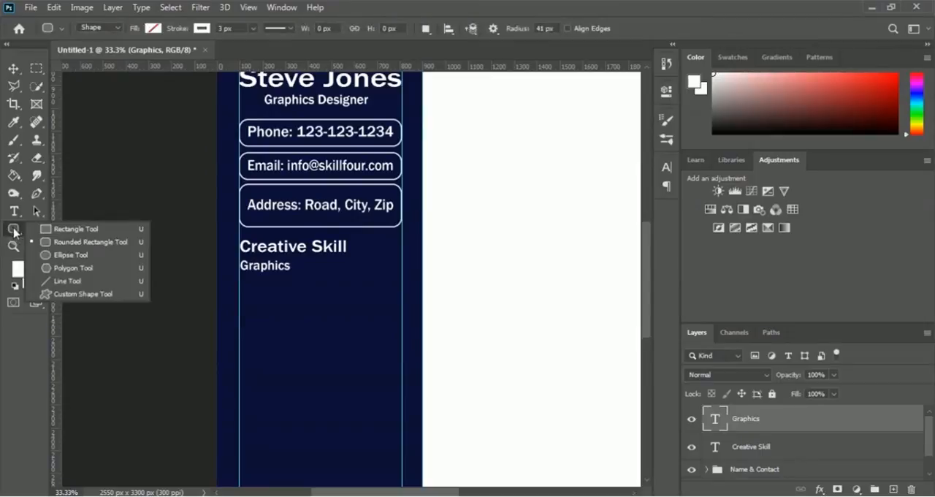
{"action": "left_click", "coordinate": [78, 232]}
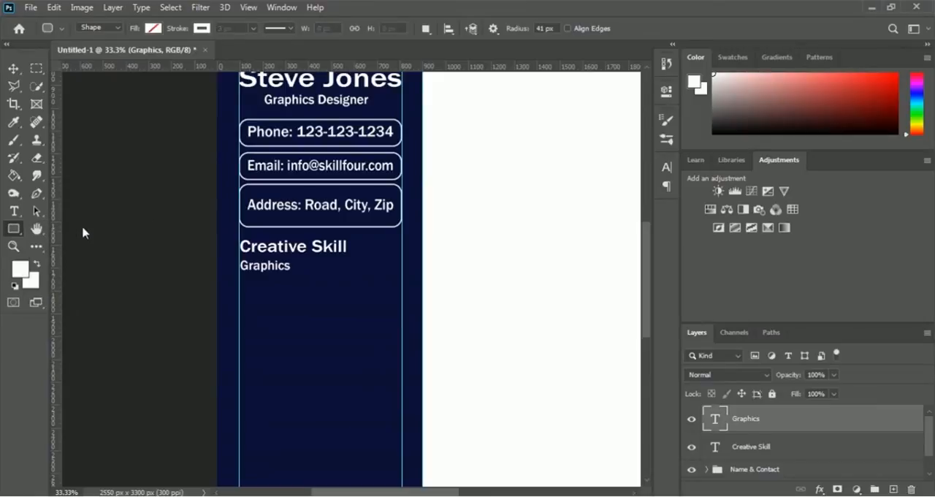
{"action": "left_click", "coordinate": [152, 29]}
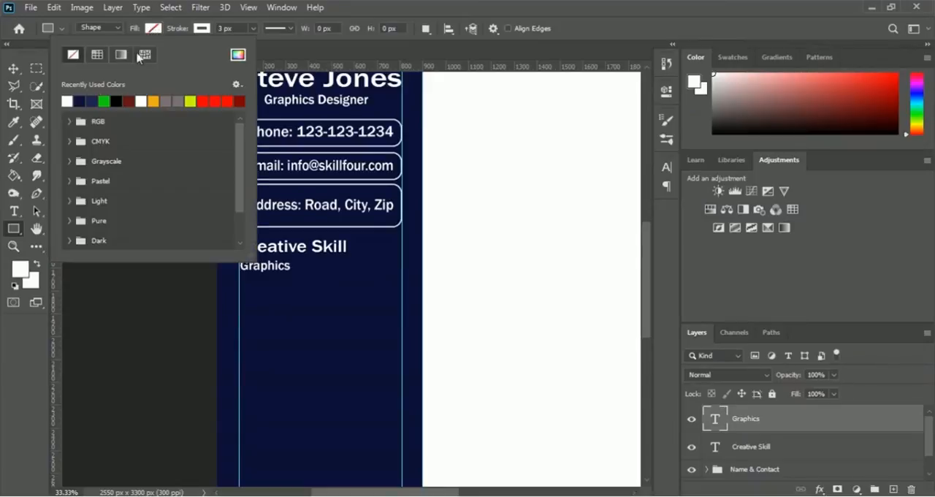
{"action": "left_click", "coordinate": [117, 100]}
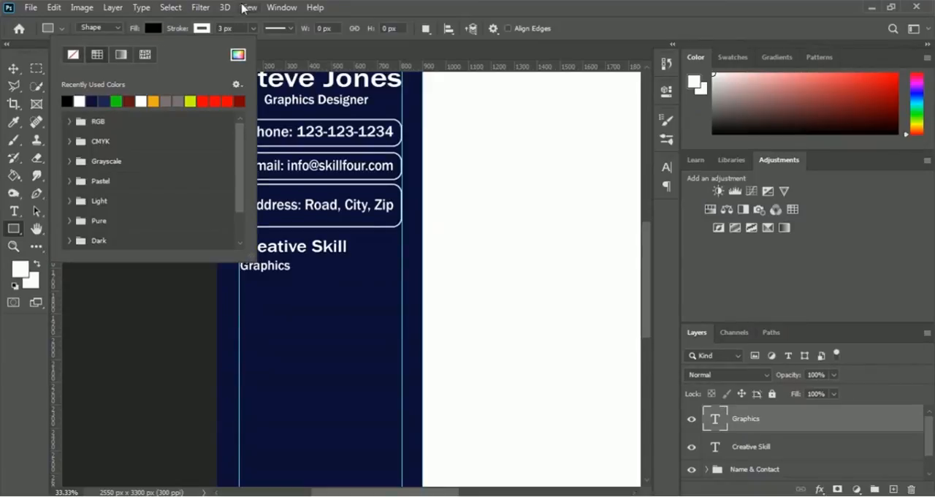
{"action": "left_click", "coordinate": [201, 29]}
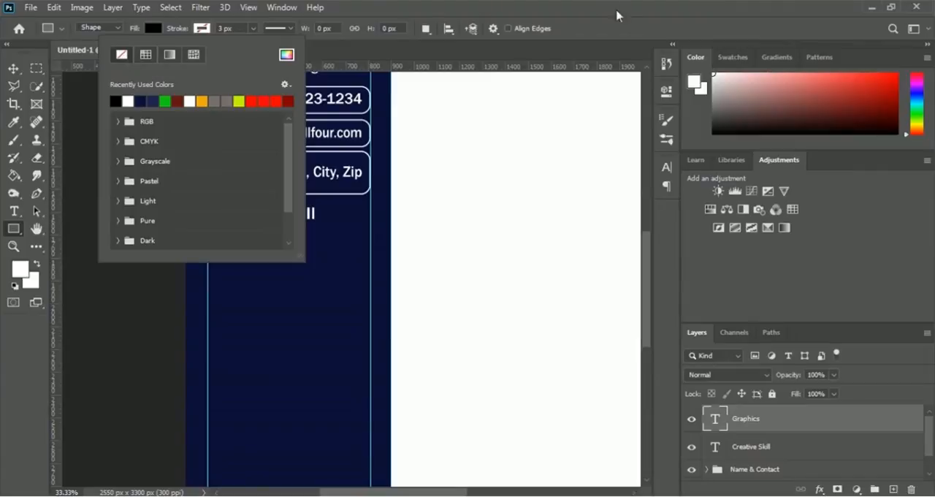
{"action": "left_click", "coordinate": [585, 29]}
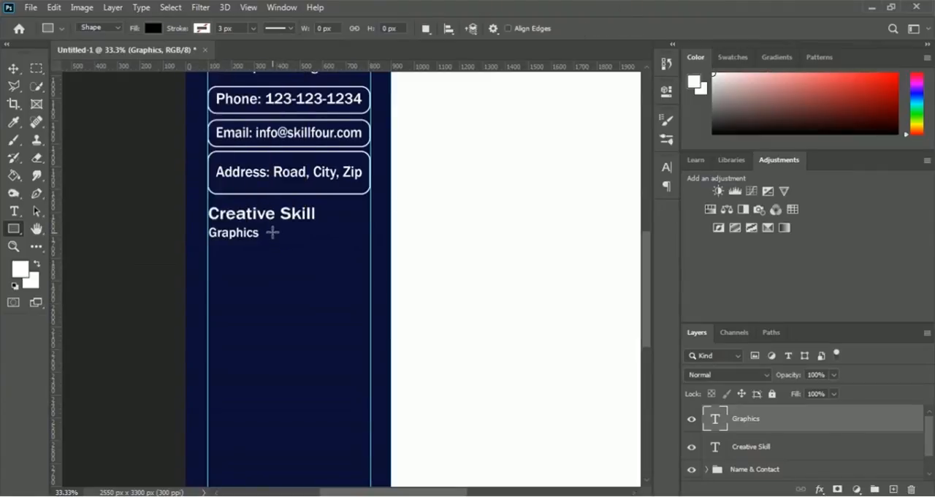
{"action": "left_click_drag", "start_coordinate": [271, 231], "coordinate": [364, 240]}
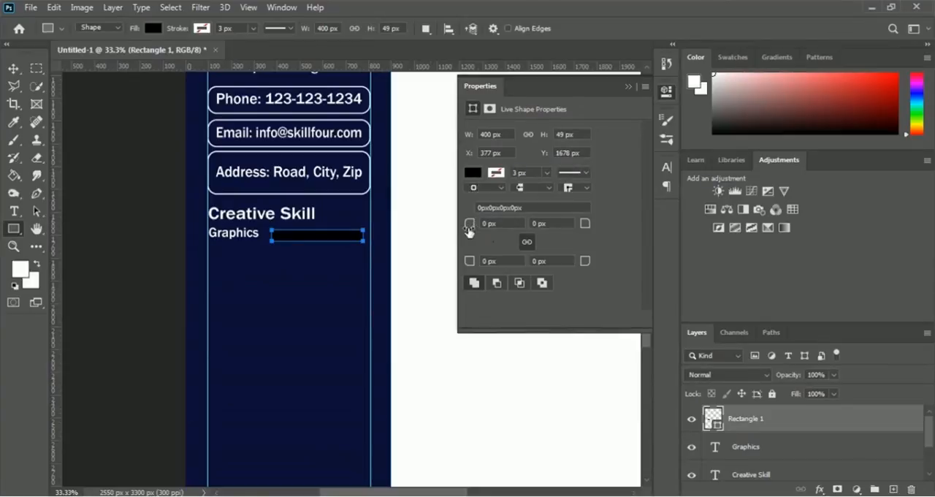
Step: Round all four corners of the black skill bar with a 25 px radius
{"action": "left_click_drag", "start_coordinate": [469, 226], "coordinate": [488, 234]}
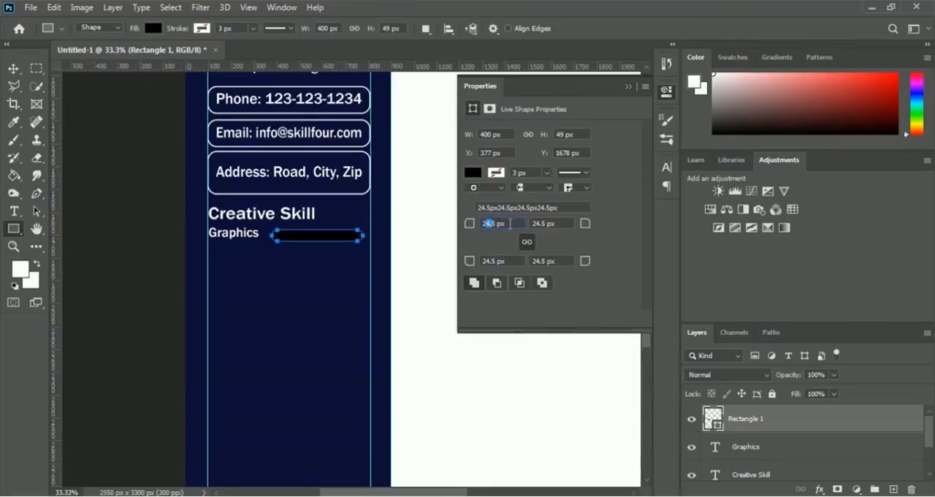
{"action": "type", "text": "25"}
{"action": "key", "text": "Return"}
{"action": "left_click", "coordinate": [629, 88]}
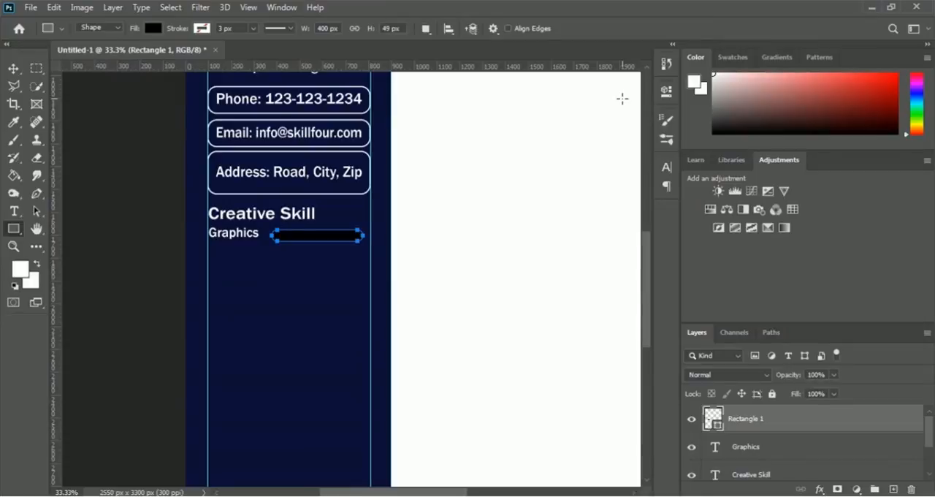
Step: Move the black bar against the sidebar's right guide, level with the Graphics label, at X 604, Y 1699.50 px
{"action": "key", "text": "ctrl+t"}
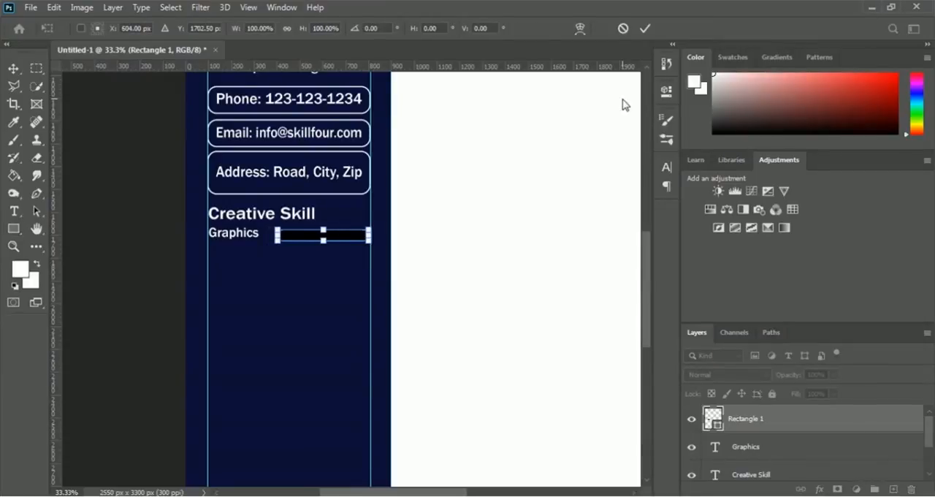
{"action": "key", "text": "Return"}
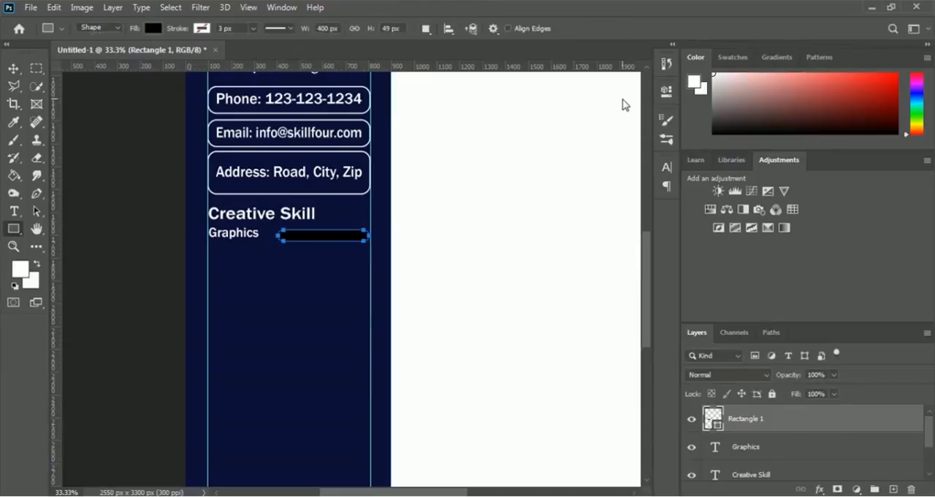
{"action": "key", "text": "ctrl+t"}
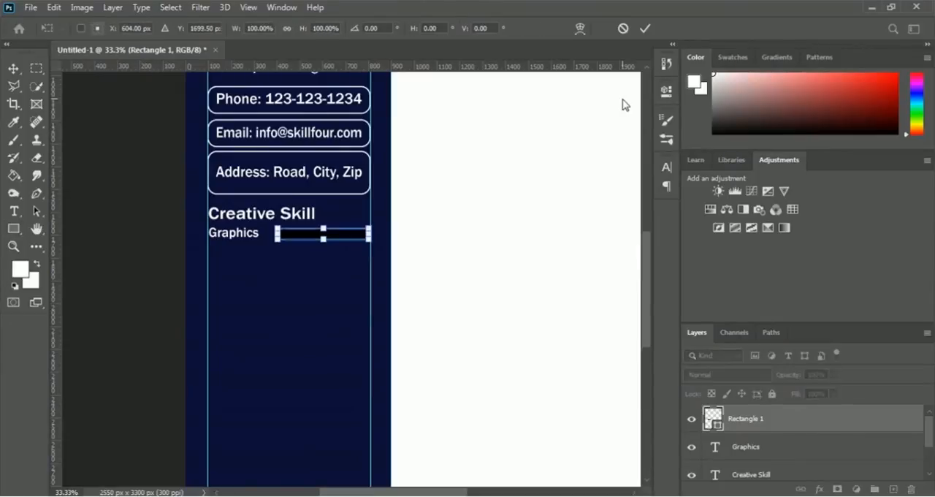
{"action": "key", "text": "Return"}
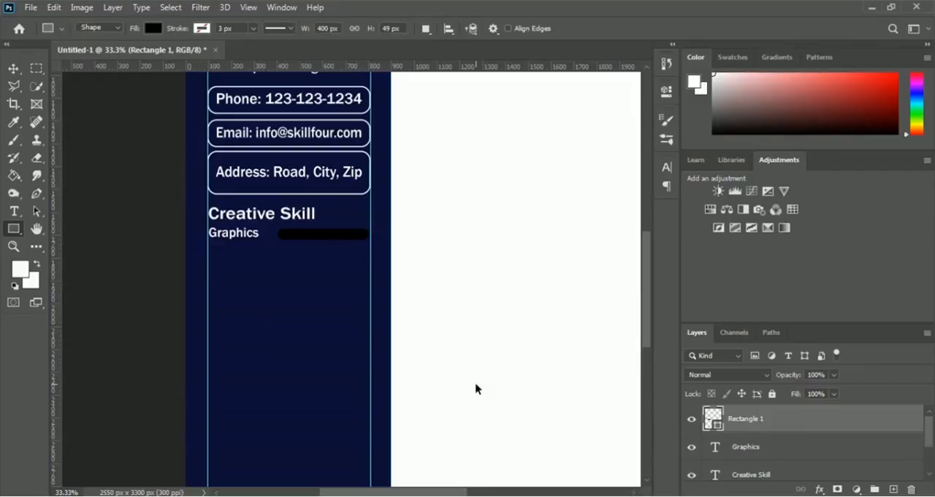
Step: Duplicate the black skill bar in place and fill the copy with white (ffffff)
{"action": "key", "text": "ctrl+j"}
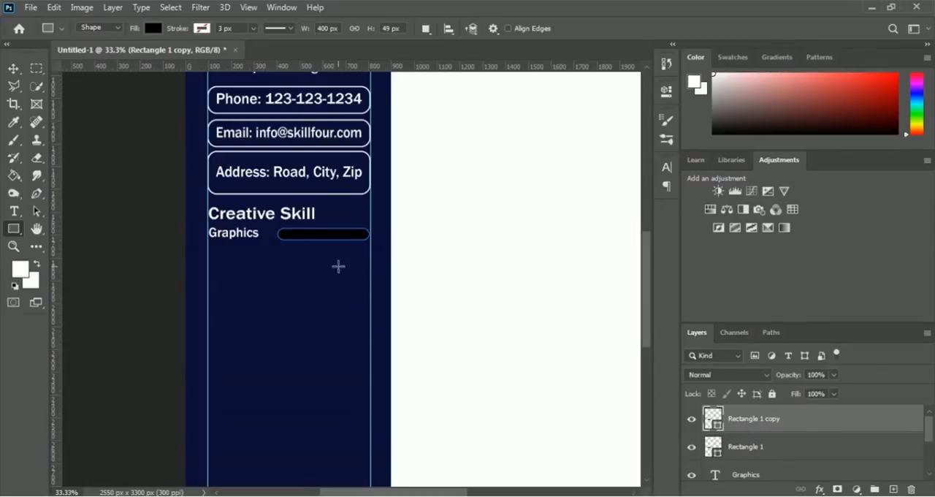
{"action": "double_click", "coordinate": [713, 416]}
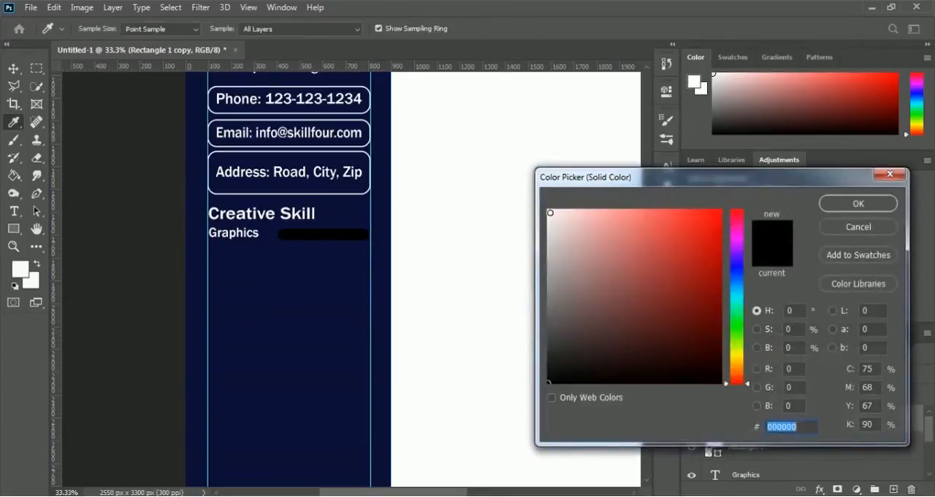
{"action": "left_click_drag", "start_coordinate": [550, 213], "coordinate": [536, 202]}
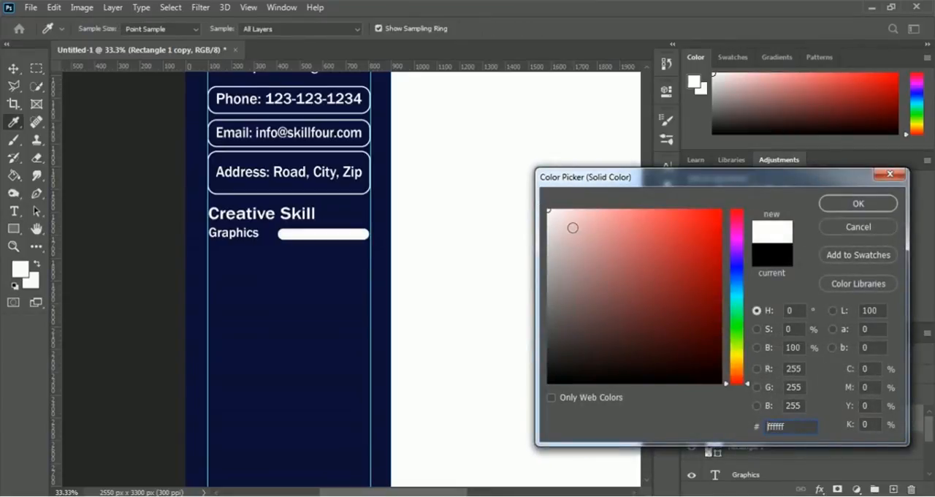
{"action": "left_click", "coordinate": [865, 208]}
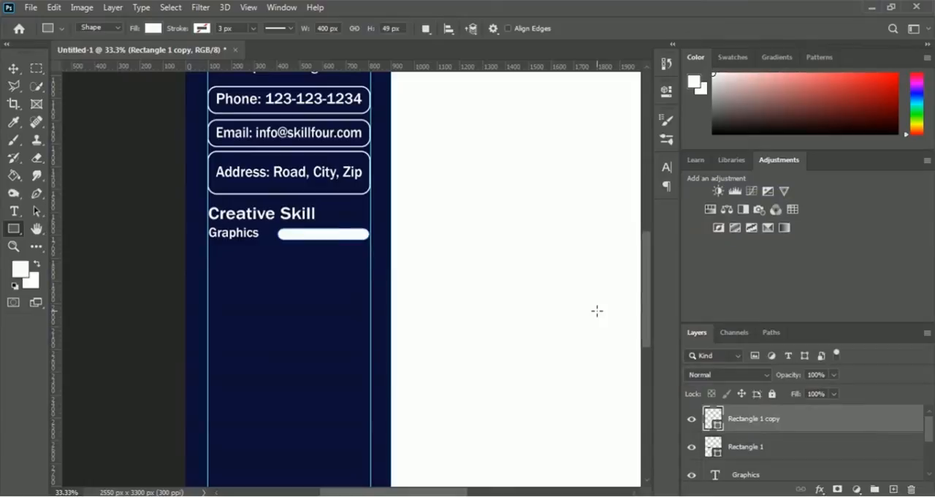
Step: Shorten the white bar from its right end to 84.25% width, about 337 px, leaving its start aligned with the black bar
{"action": "key", "text": "ctrl+t"}
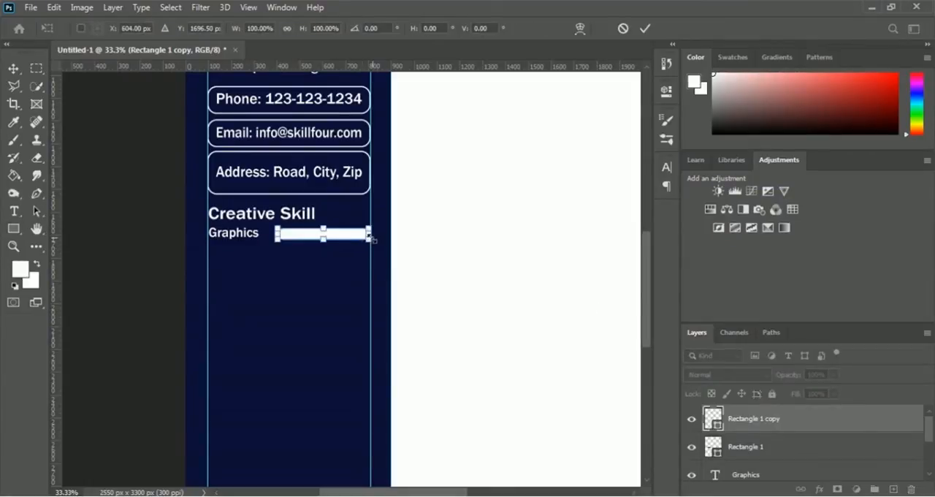
{"action": "left_click_drag", "start_coordinate": [368, 234], "coordinate": [352, 234]}
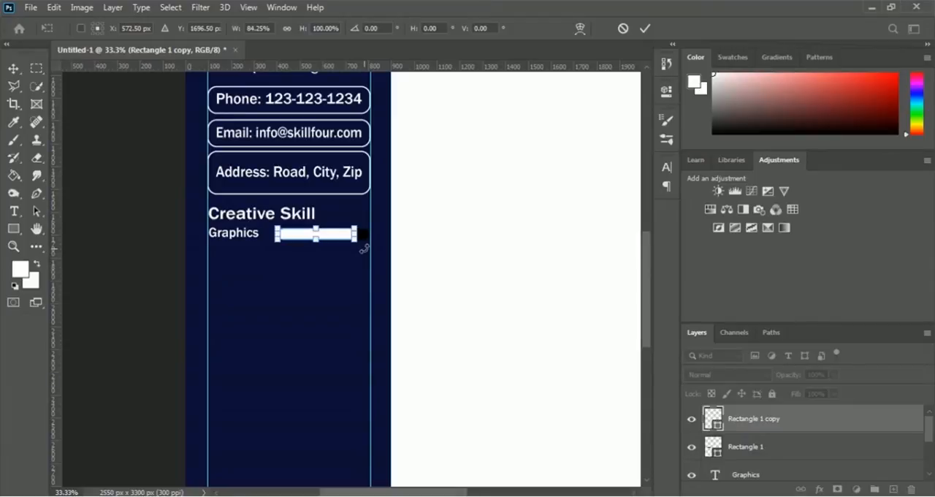
{"action": "key", "text": "Return"}
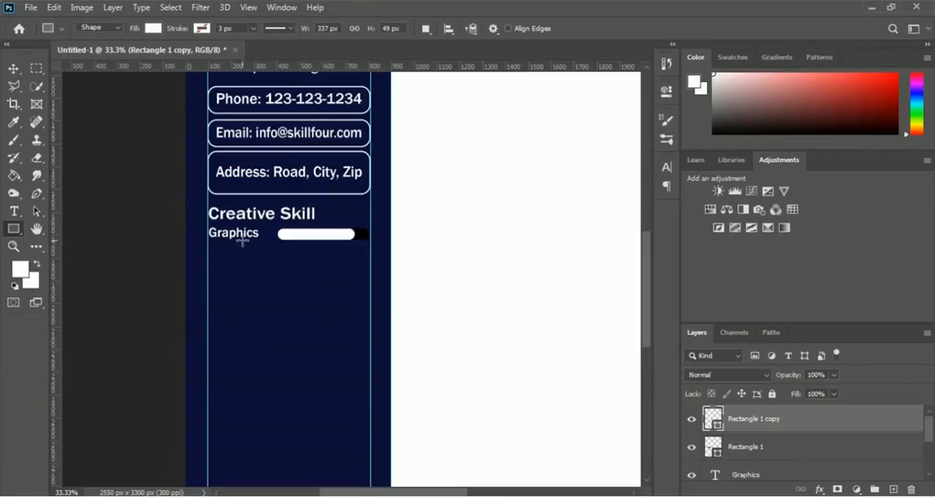
Step: Duplicate the Graphics label directly below the original, aligned with the sidebar's left guide, at Y 1783.26 px
{"action": "left_click", "coordinate": [13, 69]}
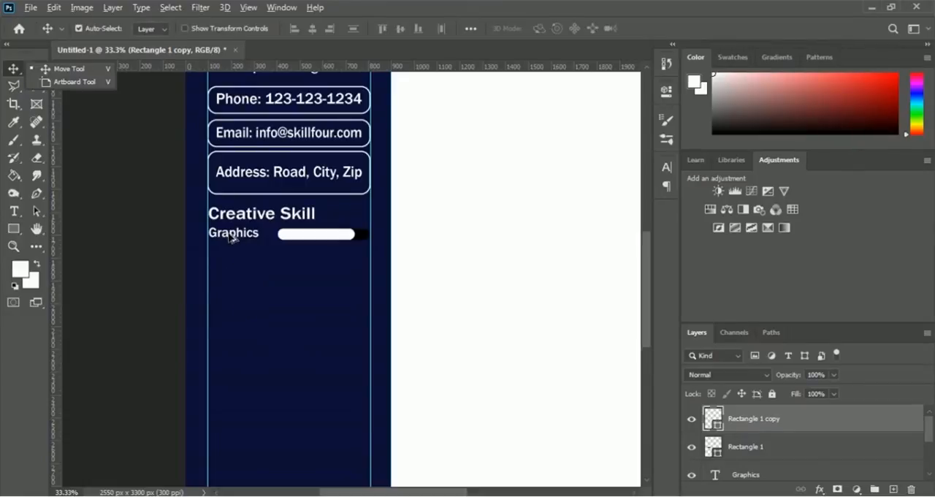
{"action": "left_click_drag", "start_coordinate": [232, 235], "coordinate": [233, 265]}
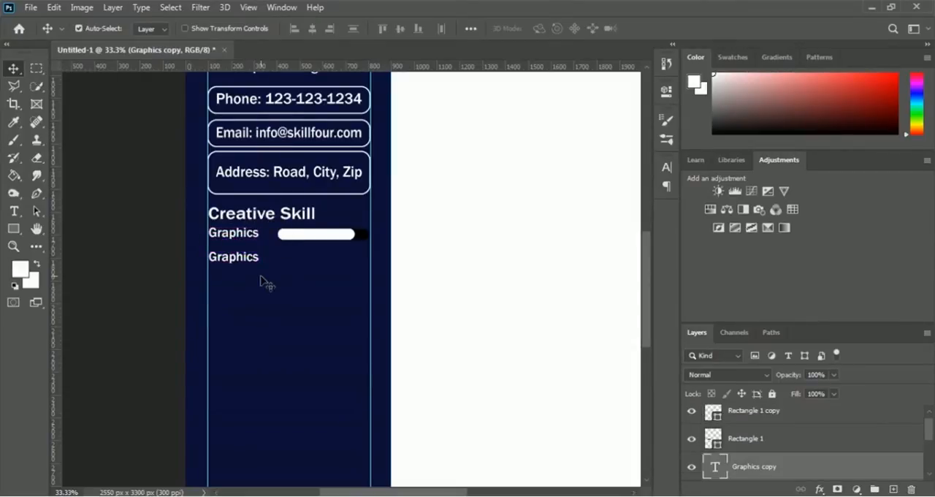
{"action": "key", "text": "ctrl+t"}
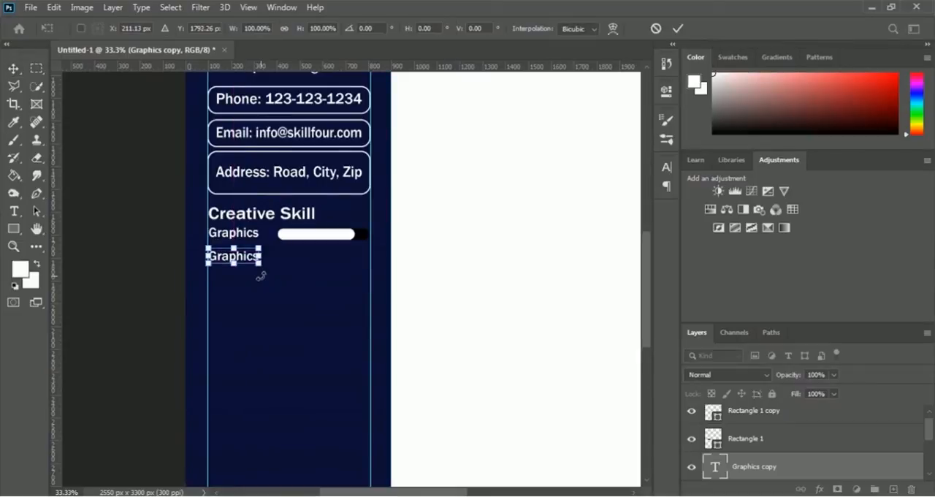
{"action": "key", "text": "Up"}
{"action": "key", "text": "Up"}
{"action": "key", "text": "Up"}
{"action": "key", "text": "Up"}
{"action": "key", "text": "Up"}
{"action": "key", "text": "Up"}
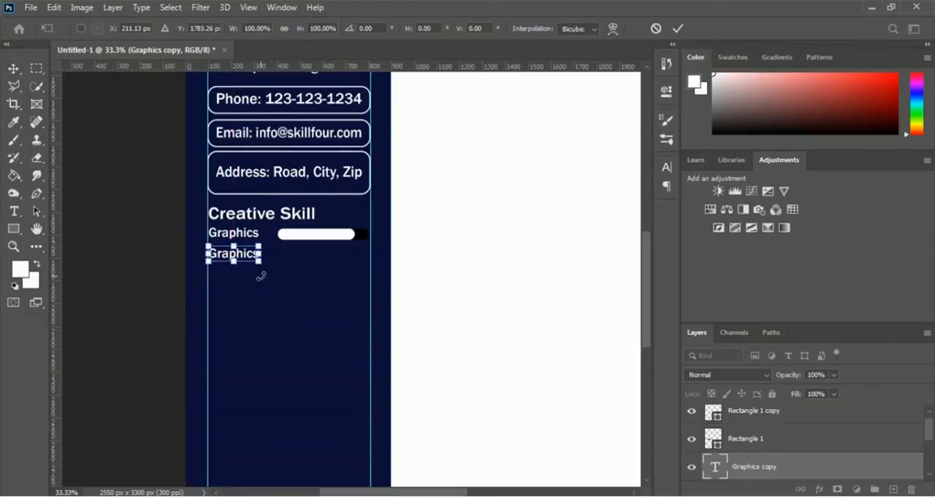
{"action": "key", "text": "Return"}
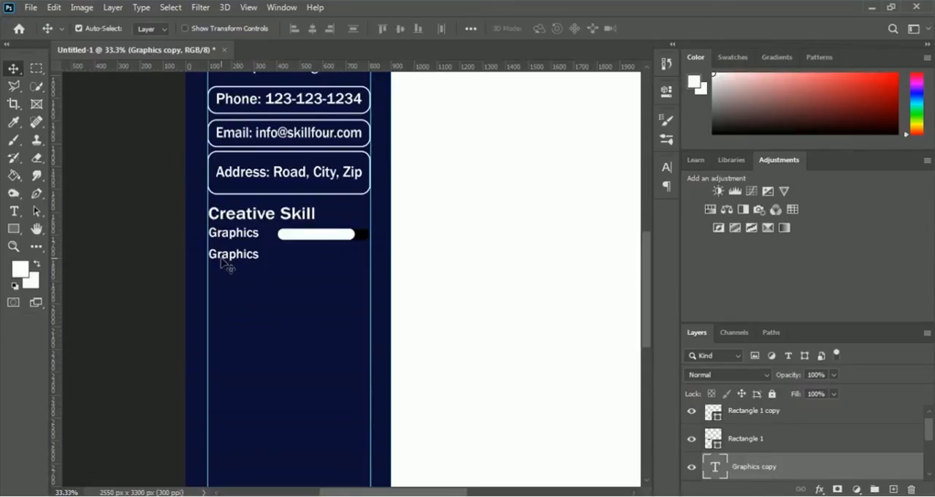
Step: Replace the text of the lower Graphics label with "UI Design"
{"action": "left_click", "coordinate": [13, 213]}
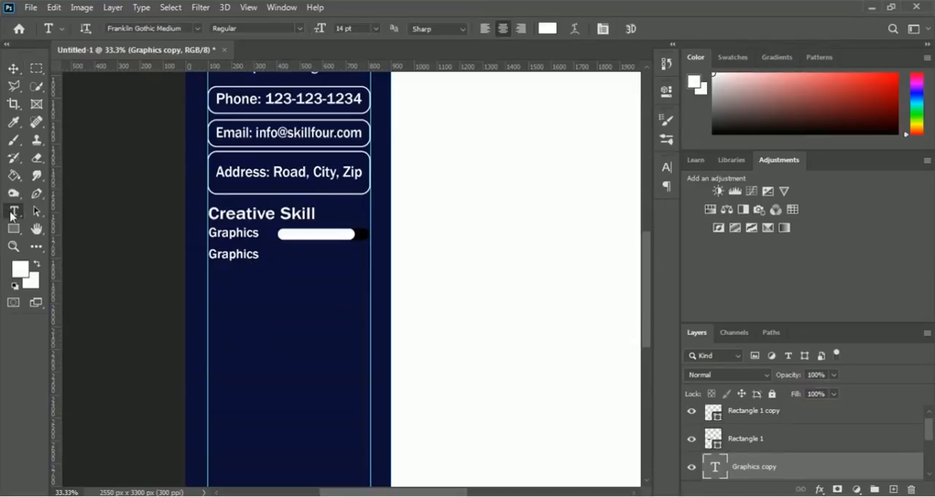
{"action": "left_click", "coordinate": [236, 253]}
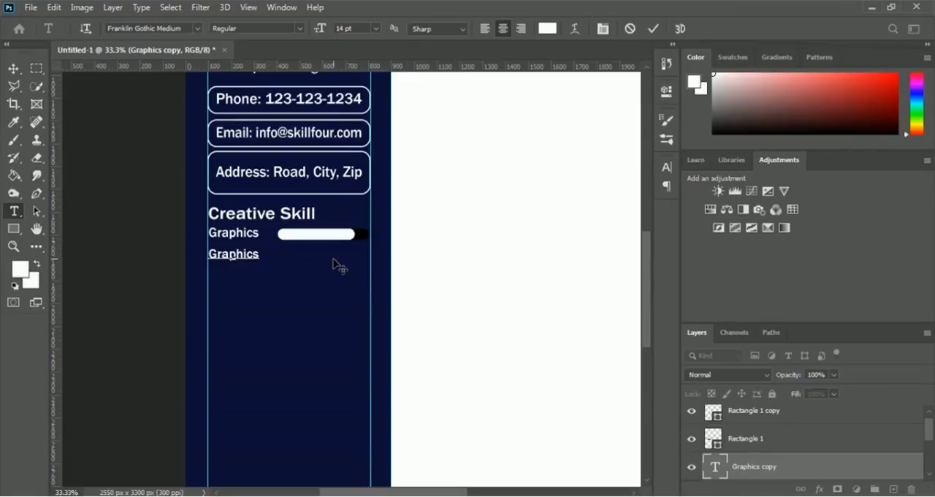
{"action": "key", "text": "ctrl+a"}
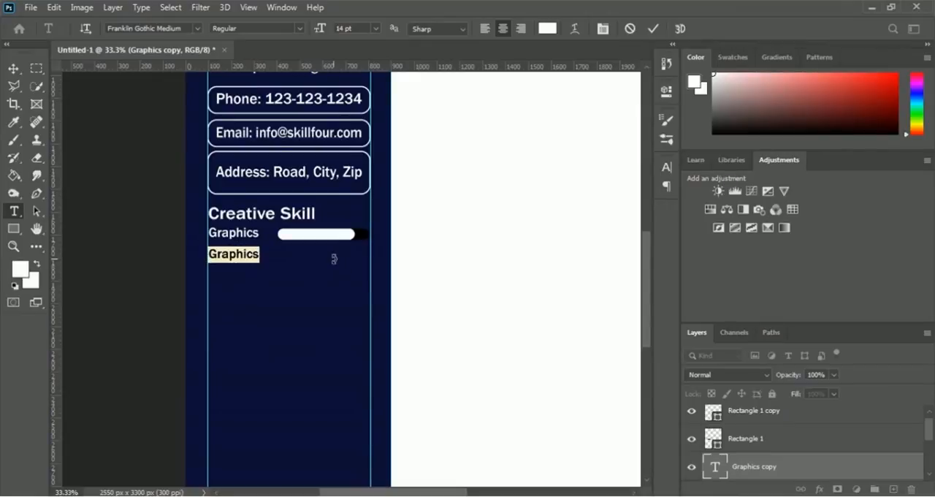
{"action": "type", "text": "UI Design"}
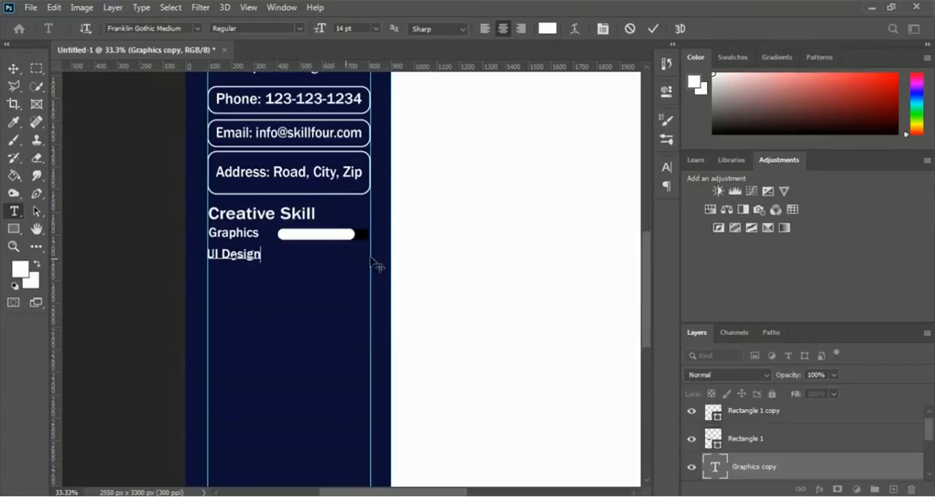
{"action": "left_click", "coordinate": [654, 29]}
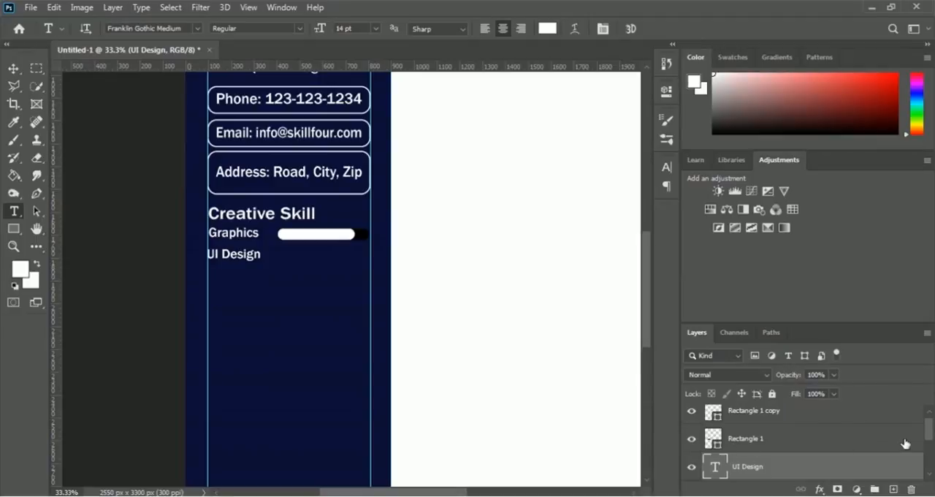
Step: Rename the black bar's layer, Rectangle 1, as "Graphics Bar"
{"action": "left_click_drag", "start_coordinate": [929, 428], "coordinate": [930, 424]}
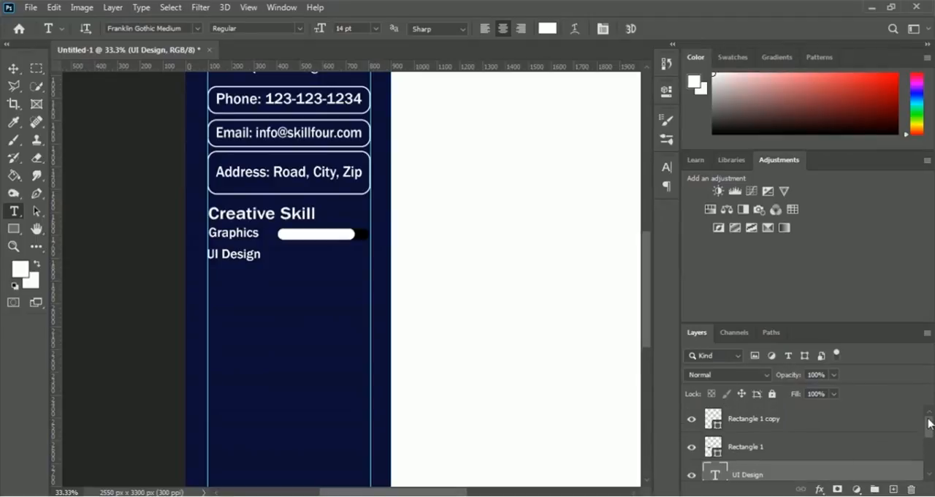
{"action": "left_click", "coordinate": [738, 449]}
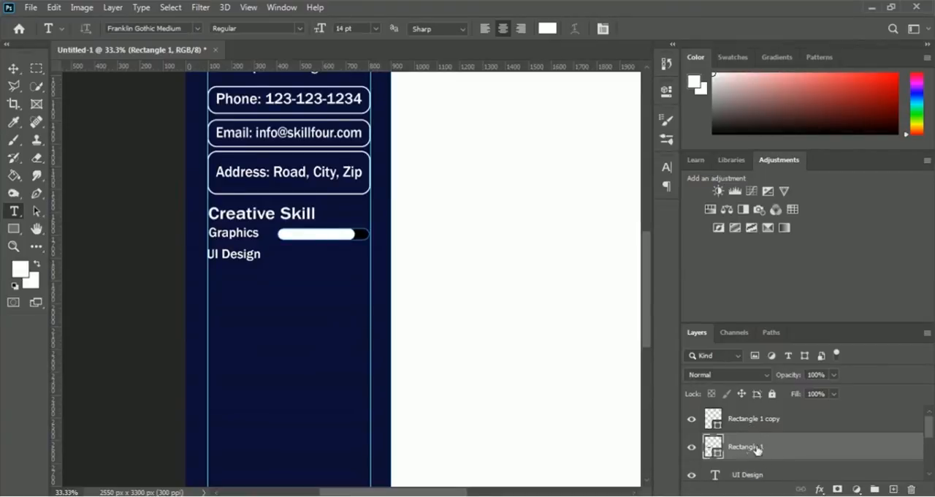
{"action": "double_click", "coordinate": [744, 447]}
{"action": "type", "text": "Gra"}
{"action": "type", "text": "phics Bar"}
{"action": "key", "text": "Return"}
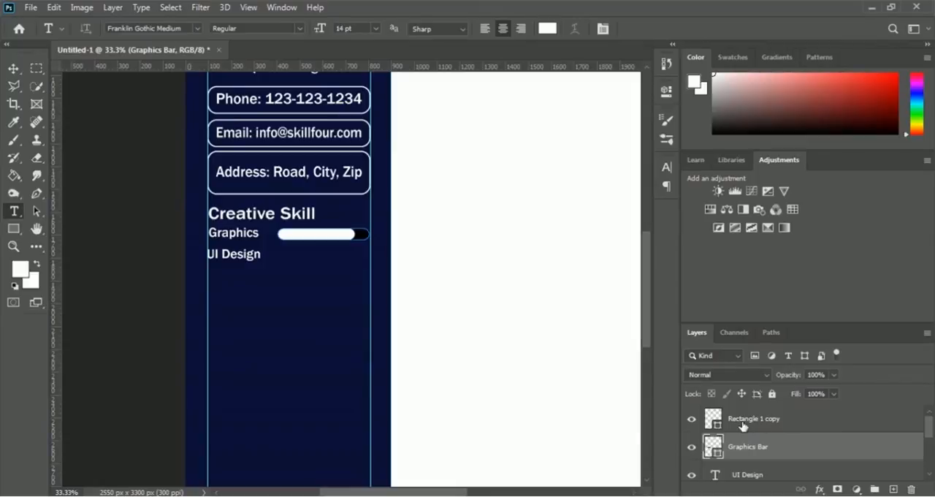
Step: Rename the white bar's layer, Rectangle 1 copy, as "Graphics Bar 2"
{"action": "double_click", "coordinate": [743, 421]}
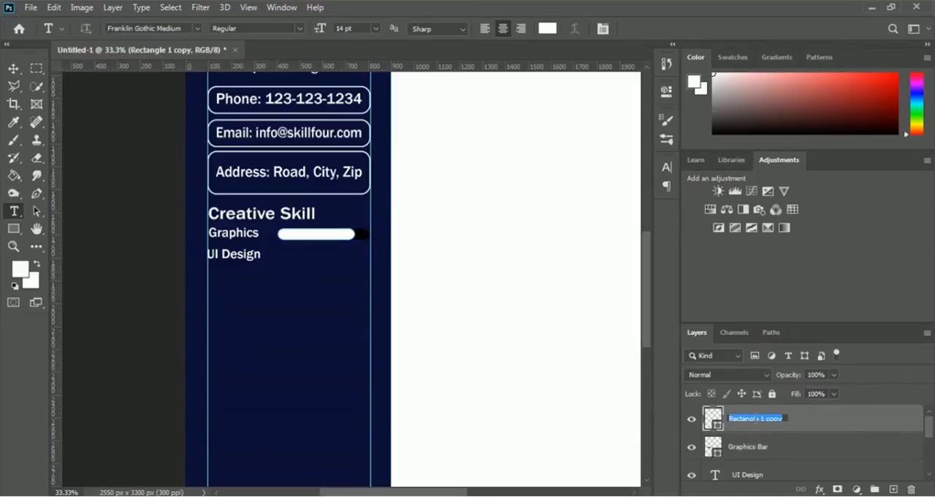
{"action": "type", "text": "Graphics Bar 2"}
{"action": "key", "text": "Return"}
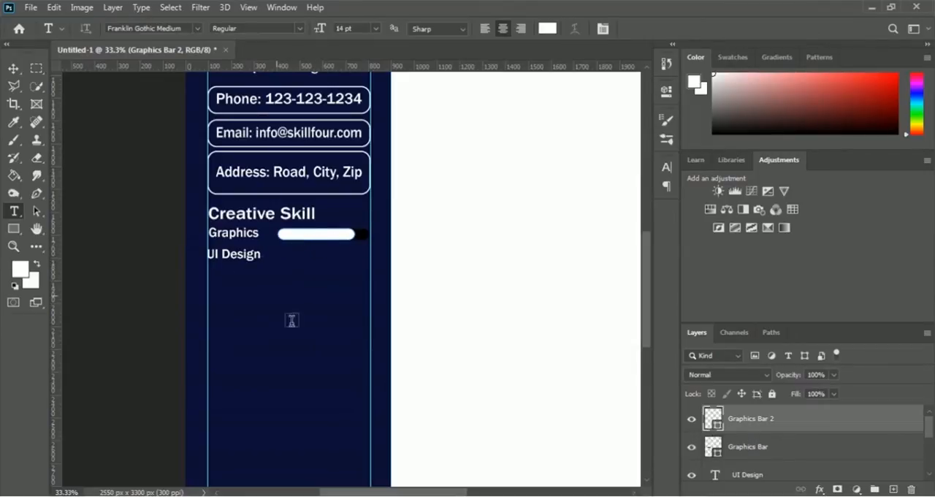
Step: Duplicate both Graphics bars together and move the copies straight down beside the UI Design label, at Y 1786.50 px
{"action": "left_click", "coordinate": [748, 448], "text": "shift"}
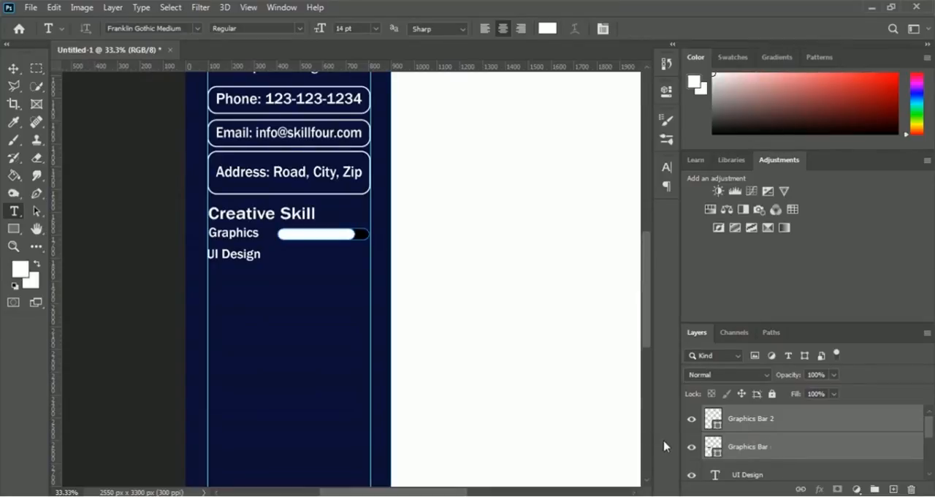
{"action": "key", "text": "ctrl+j"}
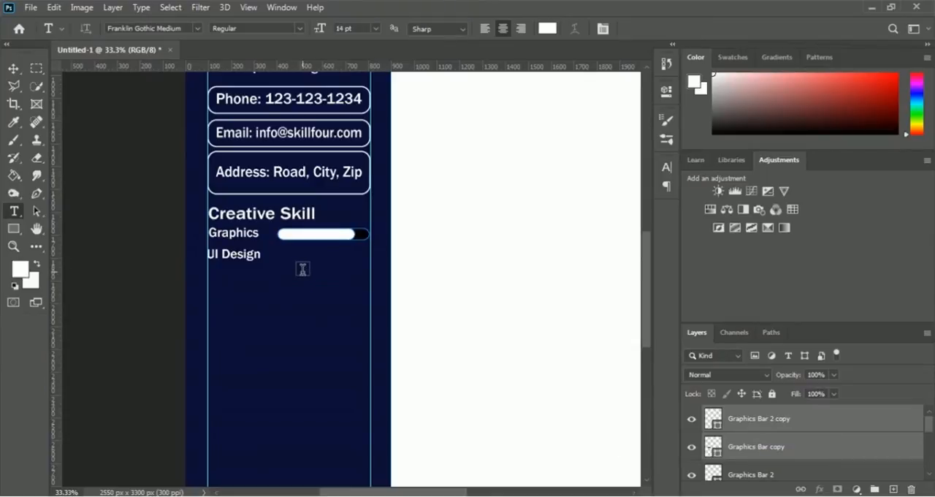
{"action": "key", "text": "ctrl+t"}
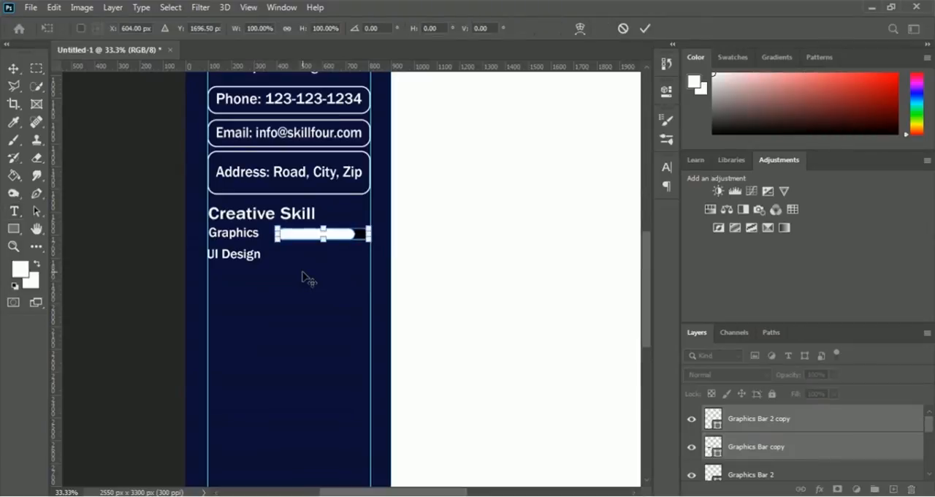
{"action": "key", "text": "Down"}
{"action": "key", "text": "Down"}
{"action": "key", "text": "Down"}
{"action": "key", "text": "Down"}
{"action": "key", "text": "Down"}
{"action": "key", "text": "Down"}
{"action": "key", "text": "Down"}
{"action": "key", "text": "Down"}
{"action": "key", "text": "Down"}
{"action": "key", "text": "Down"}
{"action": "key", "text": "Down"}
{"action": "key", "text": "Down"}
{"action": "key", "text": "Down"}
{"action": "key", "text": "Down"}
{"action": "key", "text": "Down"}
{"action": "key", "text": "Down"}
{"action": "key", "text": "Down"}
{"action": "key", "text": "Down"}
{"action": "key", "text": "Down"}
{"action": "key", "text": "Down"}
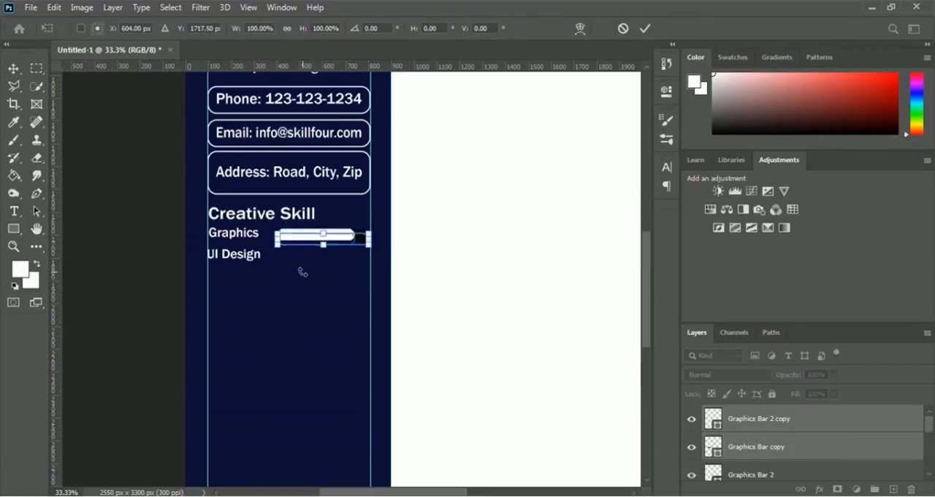
{"action": "key", "text": "Down"}
{"action": "key", "text": "Down"}
{"action": "key", "text": "Down"}
{"action": "key", "text": "Down"}
{"action": "key", "text": "Down"}
{"action": "key", "text": "Down"}
{"action": "key", "text": "Down"}
{"action": "key", "text": "Down"}
{"action": "key", "text": "Down"}
{"action": "key", "text": "Down"}
{"action": "key", "text": "Down"}
{"action": "key", "text": "Down"}
{"action": "key", "text": "Down"}
{"action": "key", "text": "Down"}
{"action": "key", "text": "Down"}
{"action": "key", "text": "Down"}
{"action": "key", "text": "Down"}
{"action": "key", "text": "Down"}
{"action": "key", "text": "Down"}
{"action": "key", "text": "Down"}
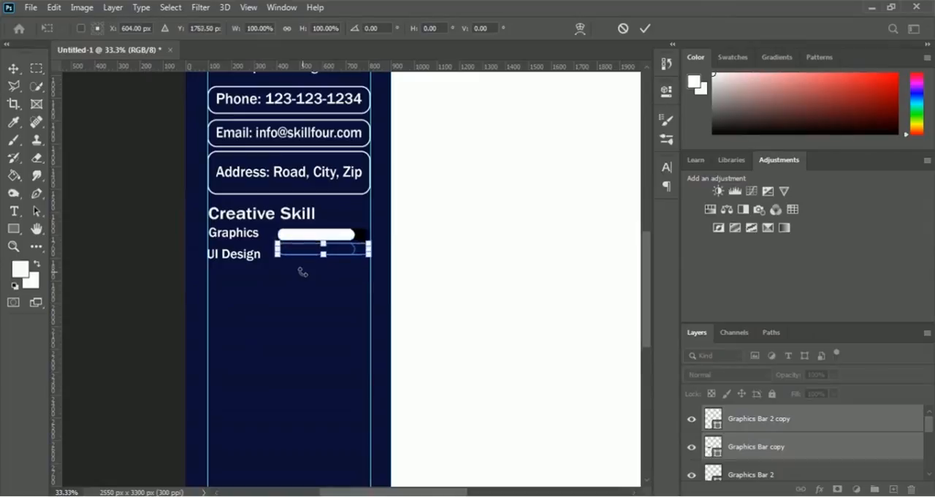
{"action": "key", "text": "Up"}
{"action": "key", "text": "Up"}
{"action": "key", "text": "Up"}
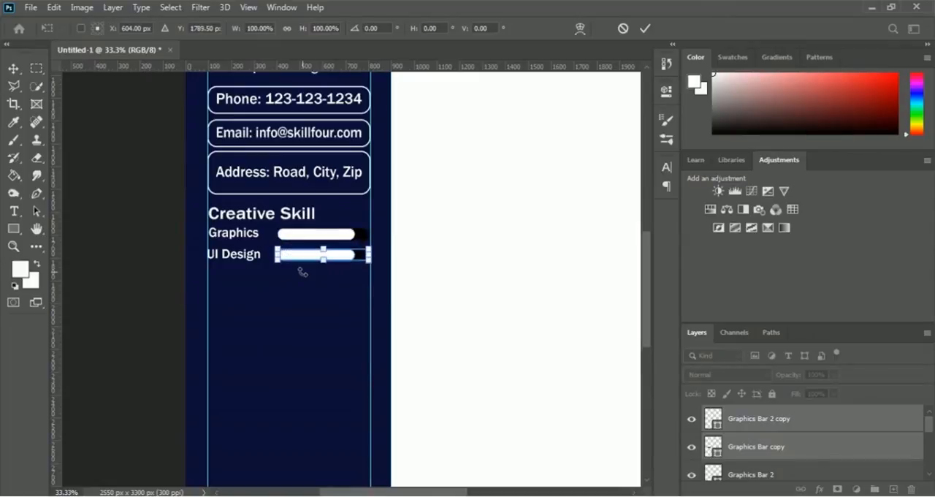
{"action": "key", "text": "Return"}
{"action": "key", "text": "t"}
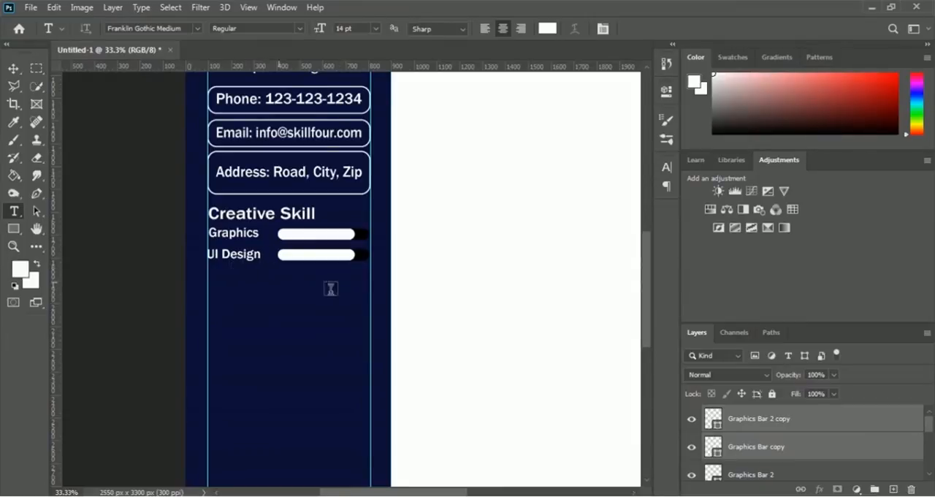
Step: Shorten the white bar beside UI Design from its right end to 90.21% of its width
{"action": "left_click", "coordinate": [753, 420]}
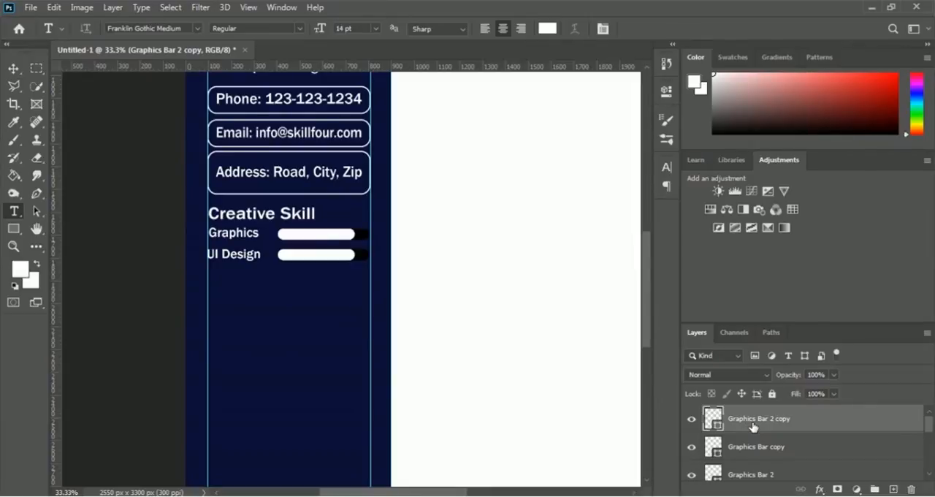
{"action": "key", "text": "ctrl+t"}
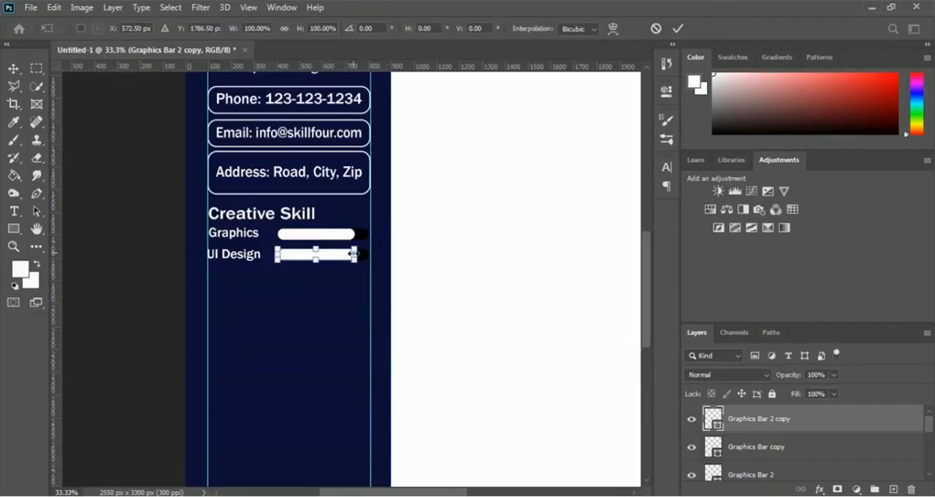
{"action": "left_click_drag", "start_coordinate": [354, 253], "coordinate": [346, 254]}
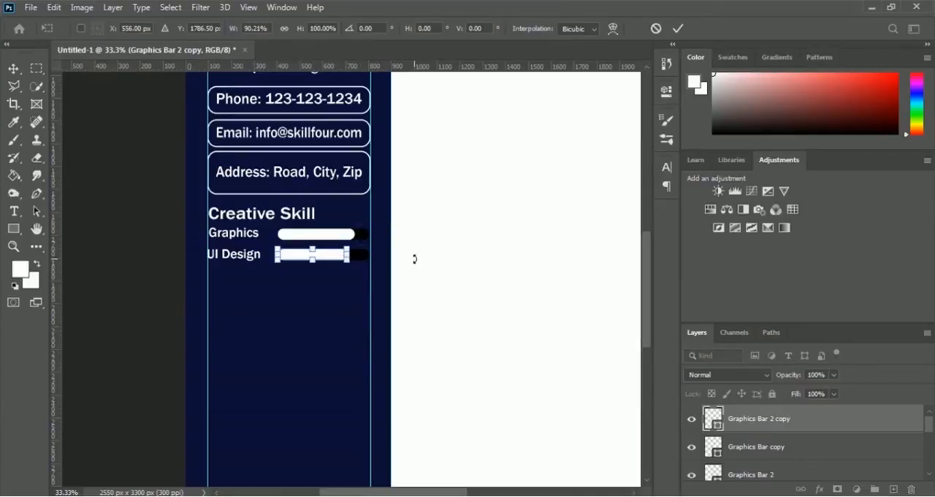
{"action": "left_click", "coordinate": [676, 29]}
{"action": "key", "text": "t"}
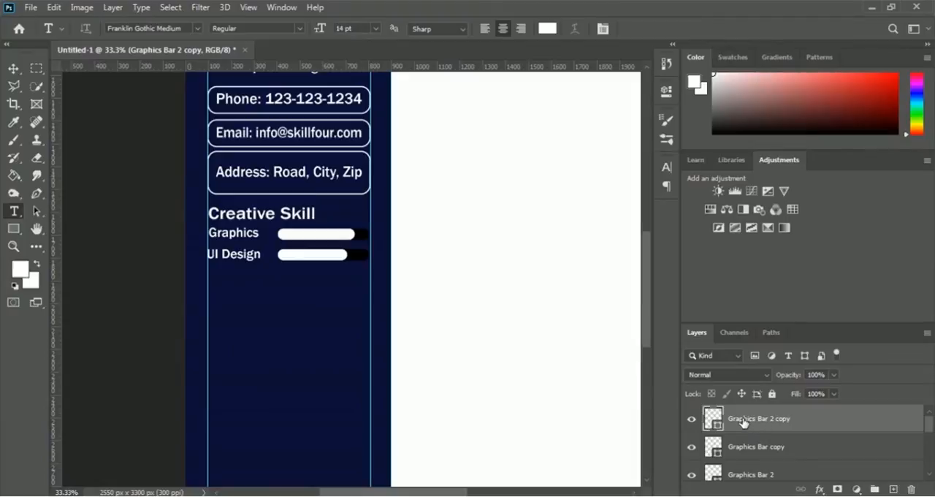
Step: Rename the layer of the black bar beside UI Design as "UI Bar"
{"action": "left_click", "coordinate": [753, 451]}
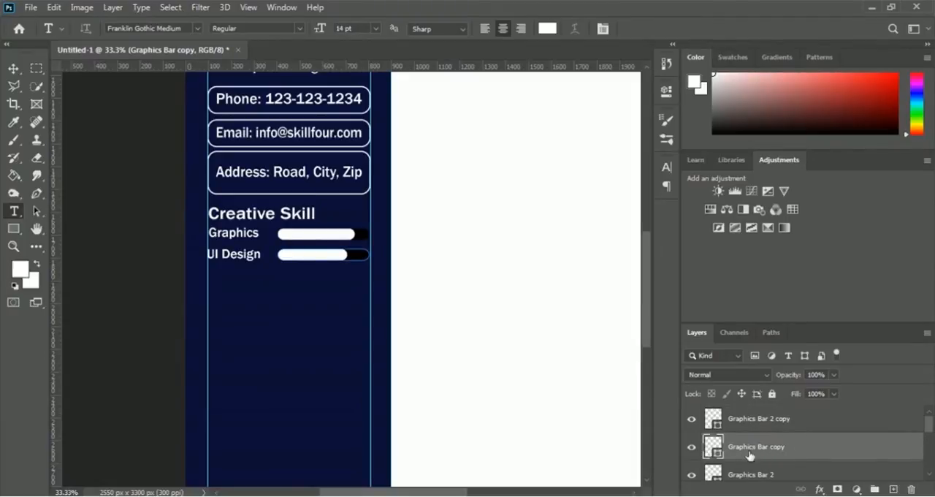
{"action": "double_click", "coordinate": [749, 449]}
{"action": "type", "text": "UI Bar"}
{"action": "key", "text": "Return"}
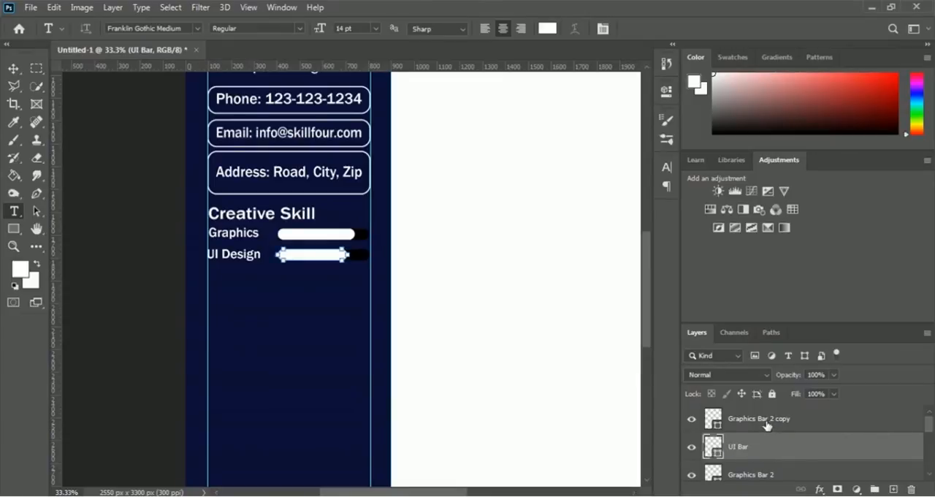
Step: Rename the layer of the white bar beside UI Design, Graphics Bar 2 copy, as "UI Bar 2"
{"action": "left_click", "coordinate": [752, 424]}
{"action": "double_click", "coordinate": [753, 419]}
{"action": "type", "text": "UI"}
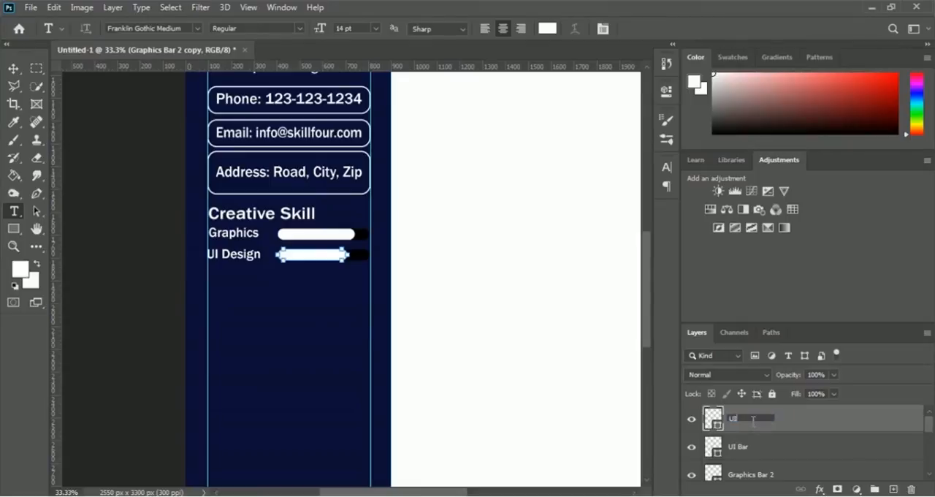
{"action": "type", "text": " Bar 2"}
{"action": "key", "text": "Return"}
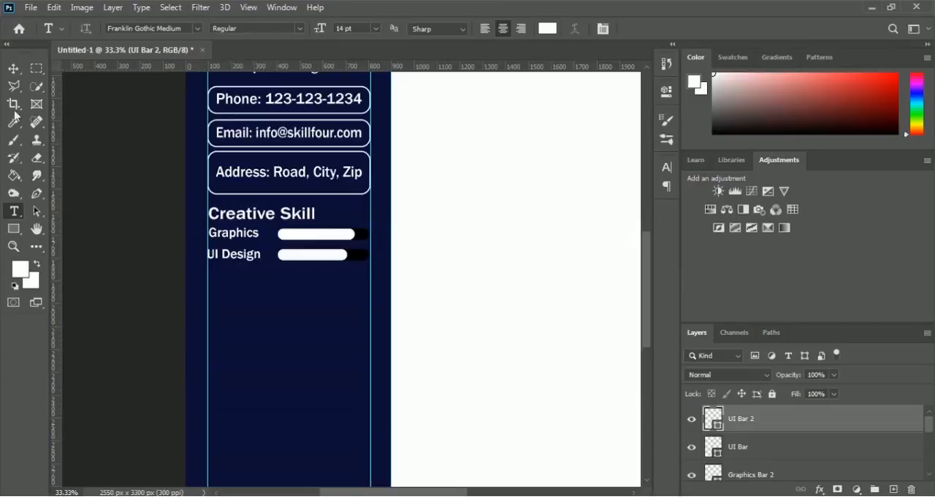
Step: Duplicate the UI Design label directly below itself and change the copy's text to "UX Design"
{"action": "left_click", "coordinate": [13, 69]}
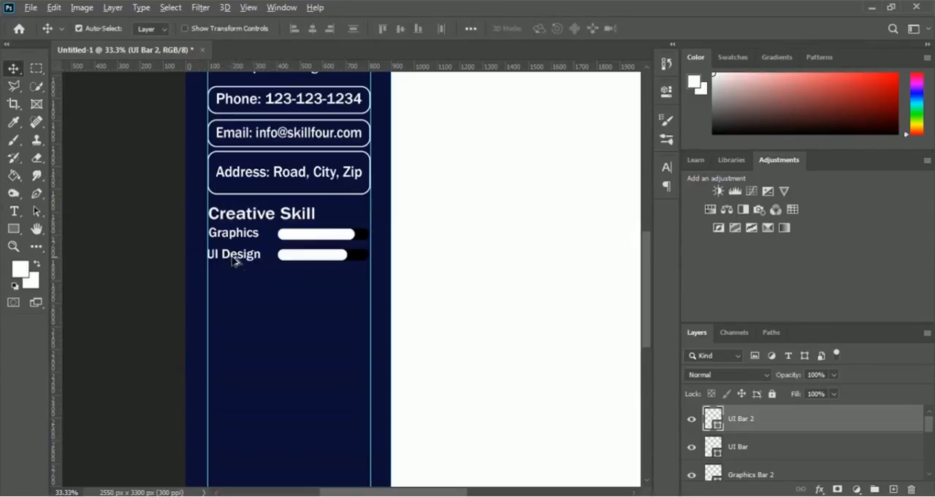
{"action": "left_click_drag", "start_coordinate": [235, 263], "coordinate": [236, 282]}
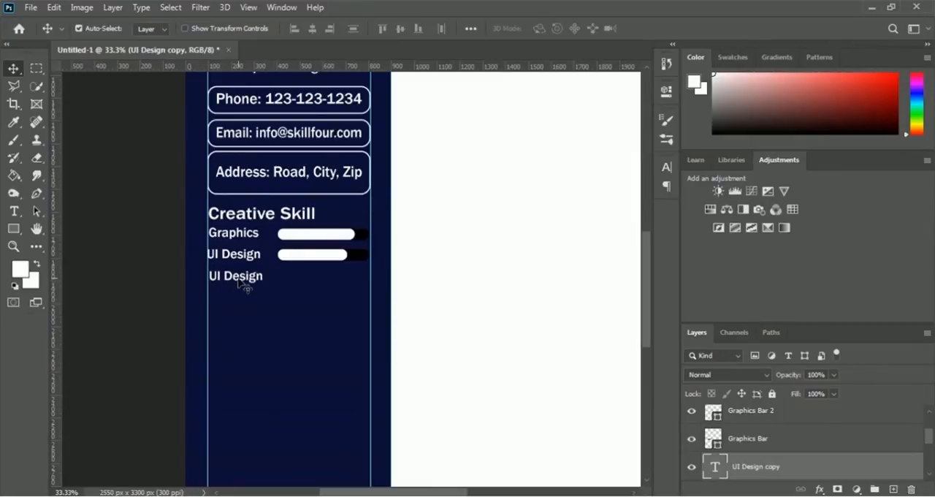
{"action": "left_click", "coordinate": [13, 213]}
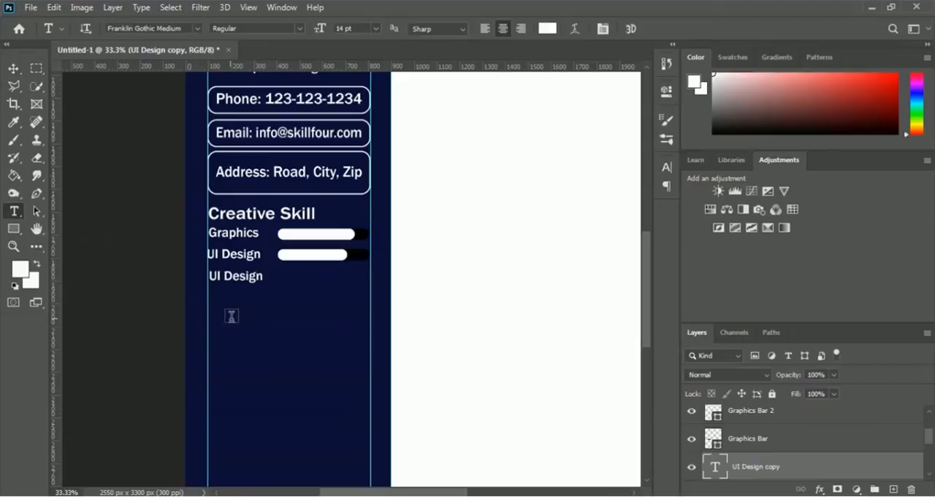
{"action": "left_click", "coordinate": [218, 276]}
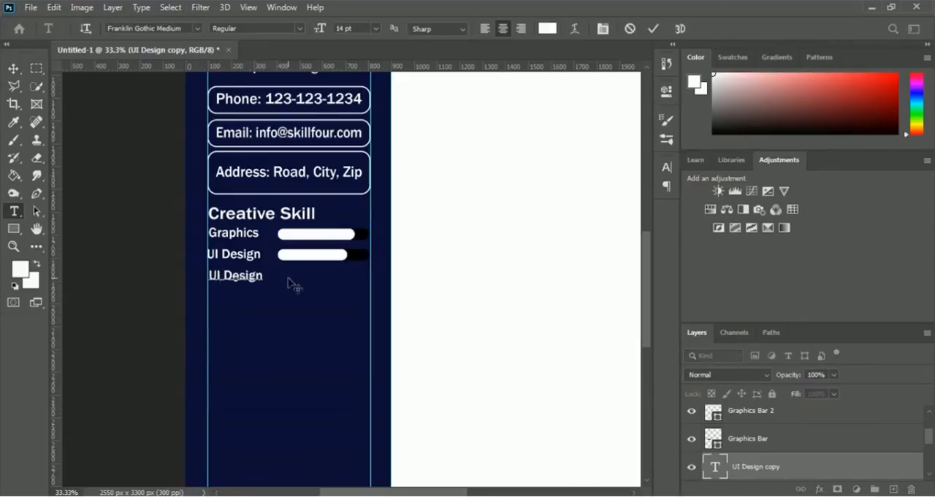
{"action": "key", "text": "BackSpace"}
{"action": "type", "text": "X"}
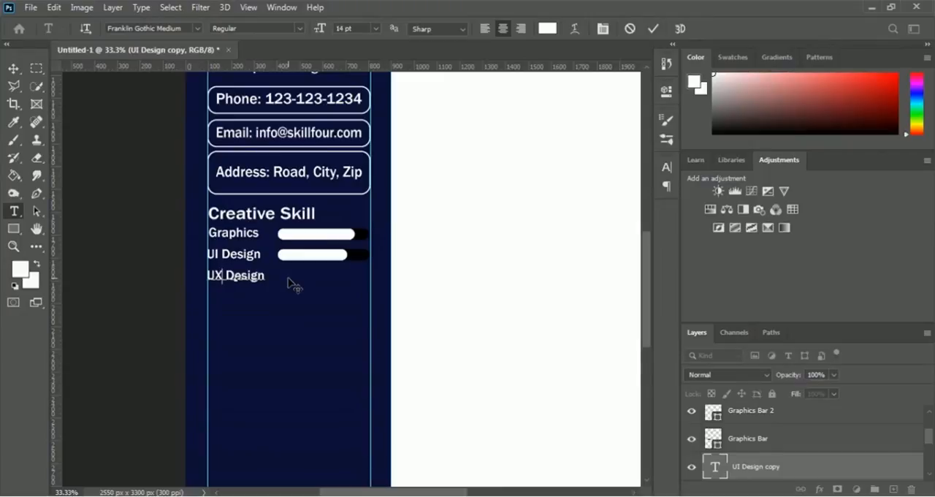
{"action": "left_click", "coordinate": [657, 30]}
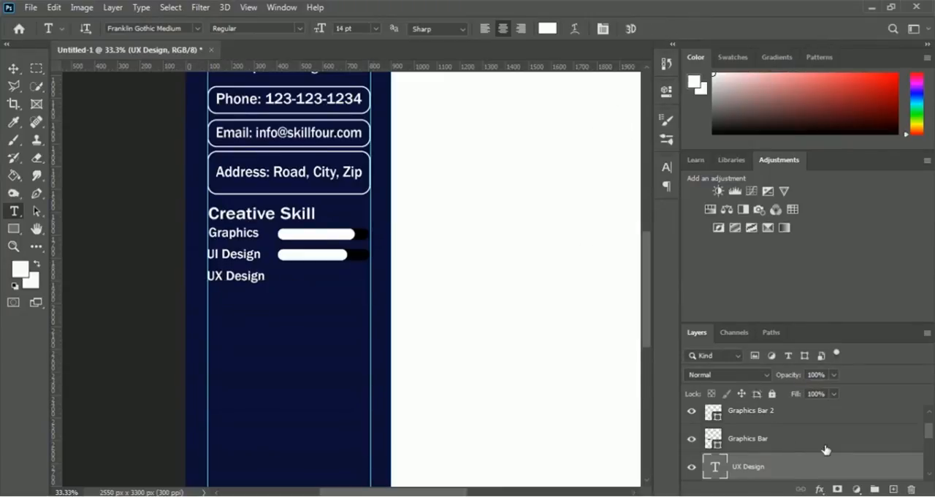
Step: Duplicate UI Bar and UI Bar 2 together and move the copies straight down beside the UX Design label
{"action": "scroll", "coordinate": [824, 448], "scroll_direction": "up", "scroll_amount": 2}
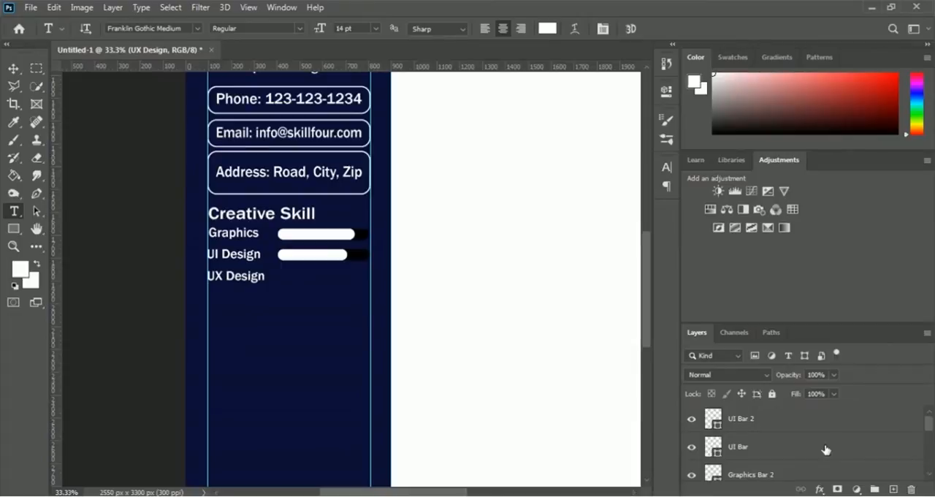
{"action": "left_click", "coordinate": [739, 447]}
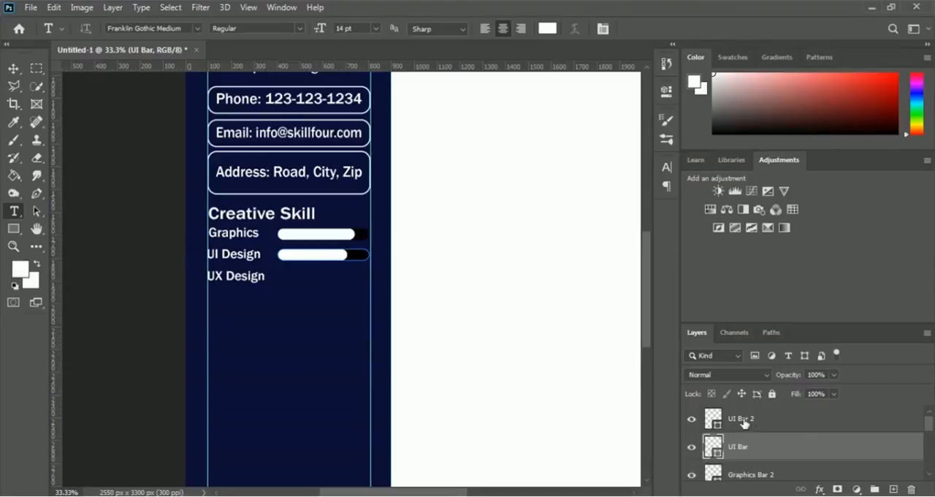
{"action": "left_click", "coordinate": [745, 424], "text": "shift"}
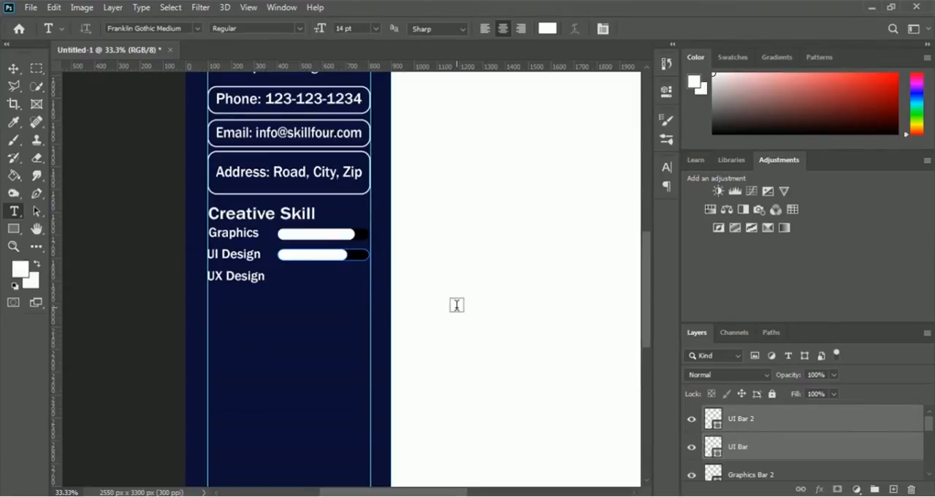
{"action": "key", "text": "ctrl+j"}
{"action": "key", "text": "ctrl+t"}
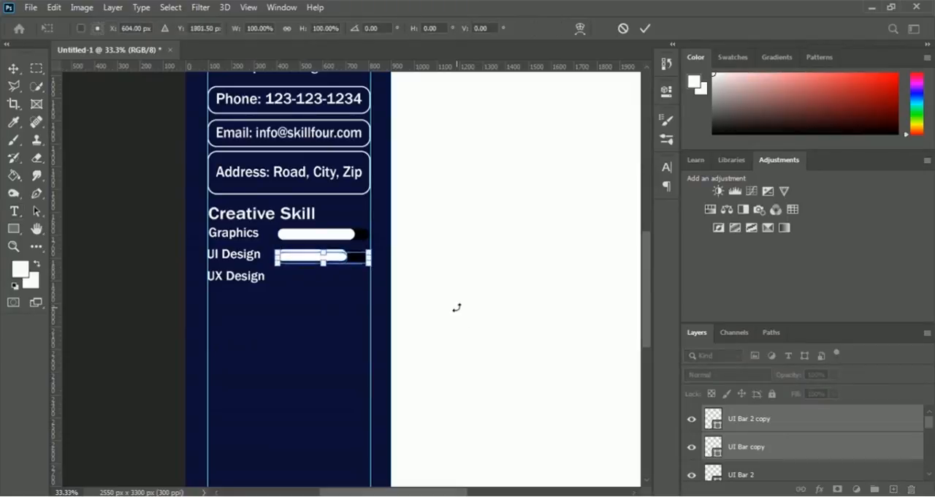
{"action": "key", "text": "Down"}
{"action": "key", "text": "Down"}
{"action": "key", "text": "Down"}
{"action": "key", "text": "Down"}
{"action": "key", "text": "Down"}
{"action": "key", "text": "Down"}
{"action": "key", "text": "Down"}
{"action": "key", "text": "Down"}
{"action": "key", "text": "Down"}
{"action": "key", "text": "Down"}
{"action": "key", "text": "Down"}
{"action": "key", "text": "Down"}
{"action": "key", "text": "Down"}
{"action": "key", "text": "Down"}
{"action": "key", "text": "Down"}
{"action": "key", "text": "Down"}
{"action": "key", "text": "Down"}
{"action": "key", "text": "Down"}
{"action": "key", "text": "Down"}
{"action": "key", "text": "Down"}
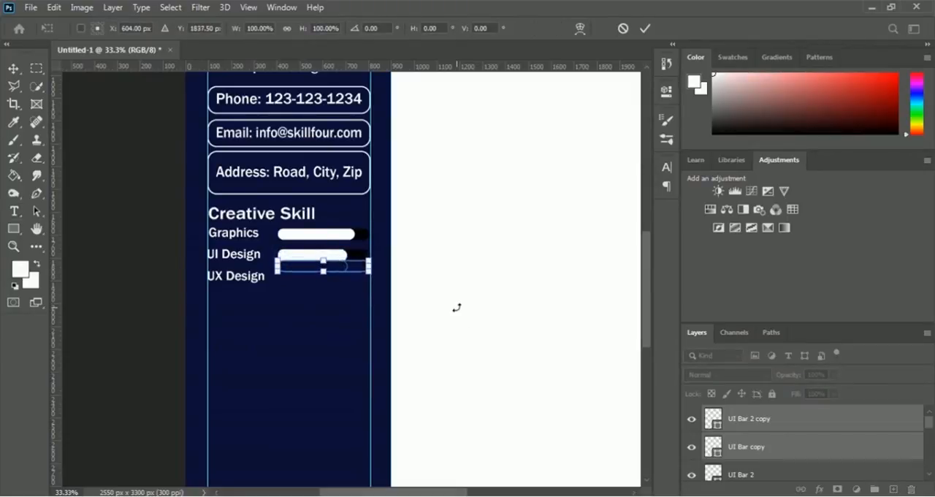
{"action": "key", "text": "Down"}
{"action": "key", "text": "Down"}
{"action": "key", "text": "Down"}
{"action": "key", "text": "Down"}
{"action": "key", "text": "Down"}
{"action": "key", "text": "Down"}
{"action": "key", "text": "Down"}
{"action": "key", "text": "Down"}
{"action": "key", "text": "Down"}
{"action": "key", "text": "Down"}
{"action": "key", "text": "Down"}
{"action": "key", "text": "Down"}
{"action": "key", "text": "Down"}
{"action": "key", "text": "Down"}
{"action": "key", "text": "Down"}
{"action": "key", "text": "Down"}
{"action": "key", "text": "Down"}
{"action": "key", "text": "Down"}
{"action": "key", "text": "Down"}
{"action": "key", "text": "Down"}
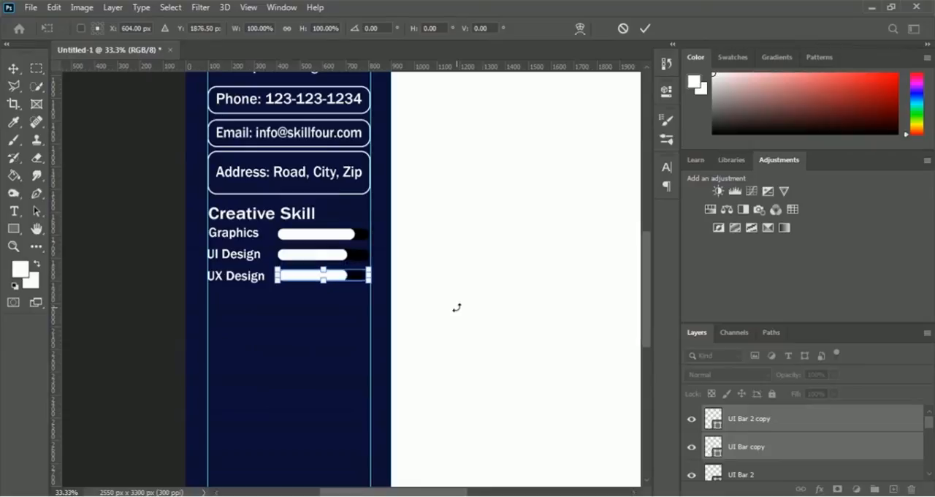
{"action": "key", "text": "Down"}
{"action": "key", "text": "Down"}
{"action": "key", "text": "Down"}
{"action": "key", "text": "Down"}
{"action": "key", "text": "Down"}
{"action": "key", "text": "Down"}
{"action": "key", "text": "Down"}
{"action": "key", "text": "Down"}
{"action": "key", "text": "Down"}
{"action": "key", "text": "Up"}
{"action": "key", "text": "Up"}
{"action": "key", "text": "Up"}
{"action": "key", "text": "t"}
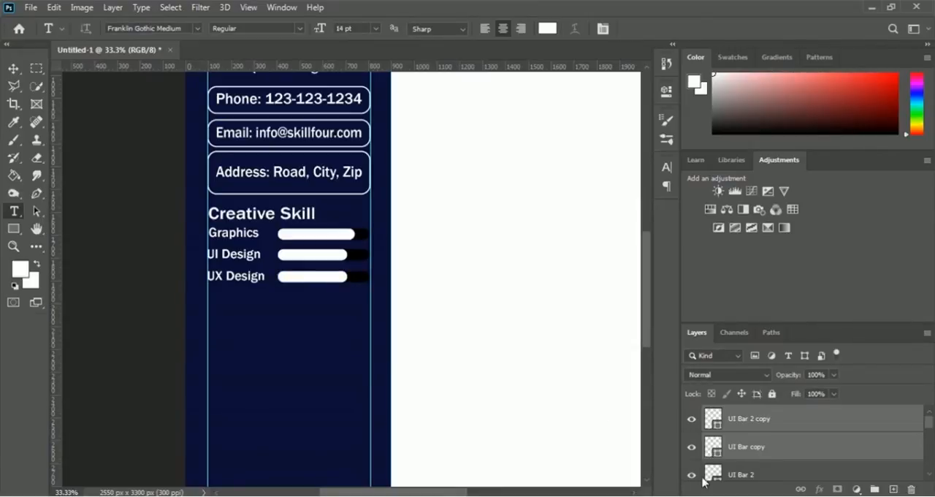
Step: Rename the layer of the black bar beside UX Design, UI Bar copy, as "UX Bar"
{"action": "left_click", "coordinate": [742, 453]}
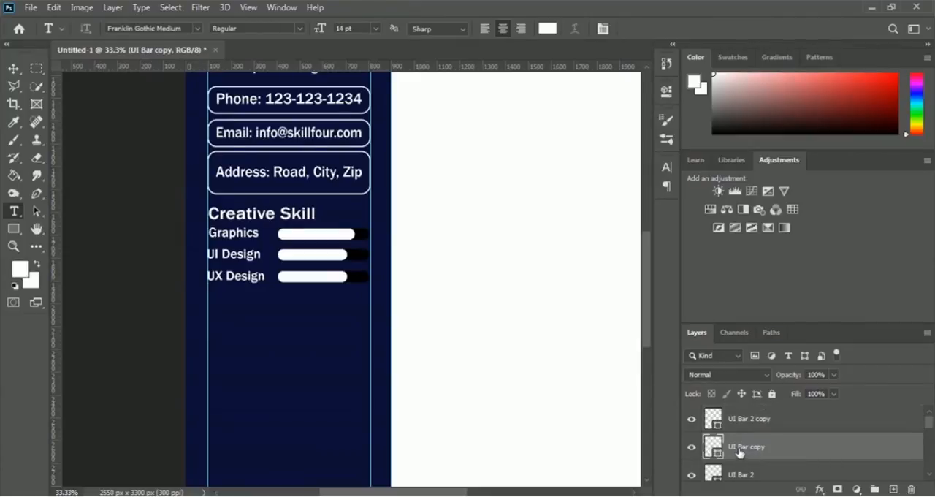
{"action": "double_click", "coordinate": [740, 447]}
{"action": "left_click", "coordinate": [756, 443]}
{"action": "key", "text": "BackSpace"}
{"action": "key", "text": "BackSpace"}
{"action": "key", "text": "BackSpace"}
{"action": "key", "text": "BackSpace"}
{"action": "type", "text": "X"}
{"action": "key", "text": "Return"}
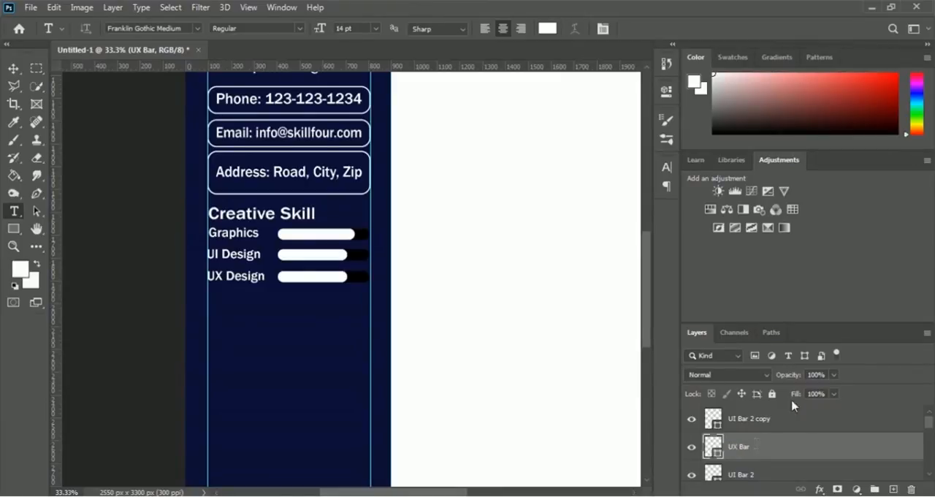
Step: Rename the layer of the white bar beside UX Design, UI Bar 2 copy, as "UX Bar 2"
{"action": "double_click", "coordinate": [743, 422]}
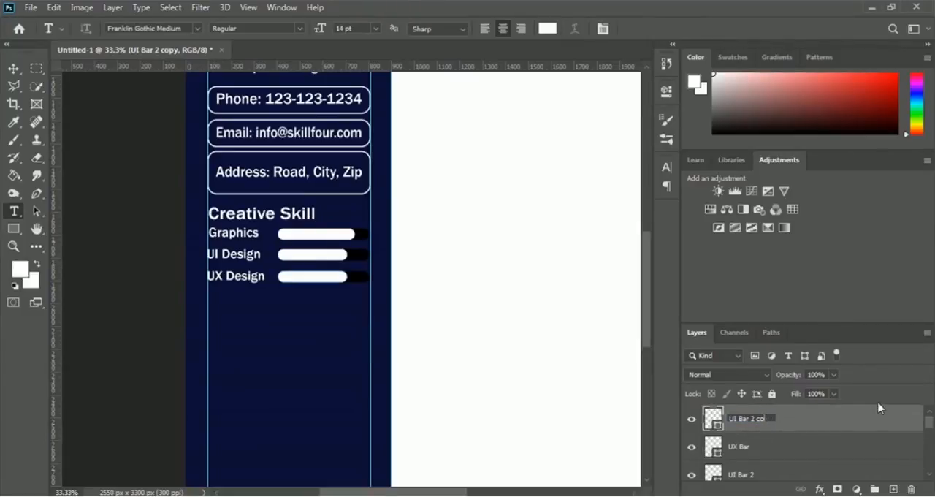
{"action": "key", "text": "BackSpace"}
{"action": "key", "text": "BackSpace"}
{"action": "key", "text": "BackSpace"}
{"action": "type", "text": "X"}
{"action": "key", "text": "Return"}
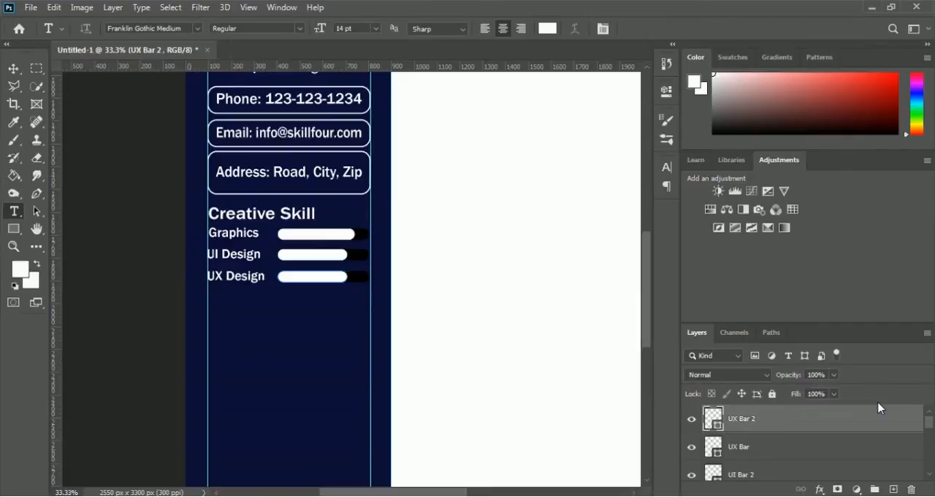
Step: Duplicate the UX Design label directly below itself and replace the copy's text with "Web"
{"action": "scroll", "coordinate": [502, 303], "scroll_direction": "down", "scroll_amount": 1}
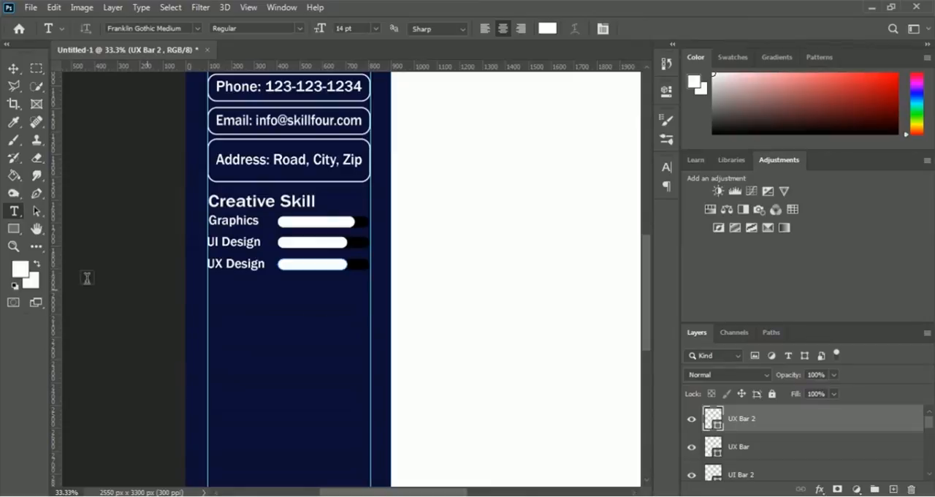
{"action": "left_click", "coordinate": [13, 68]}
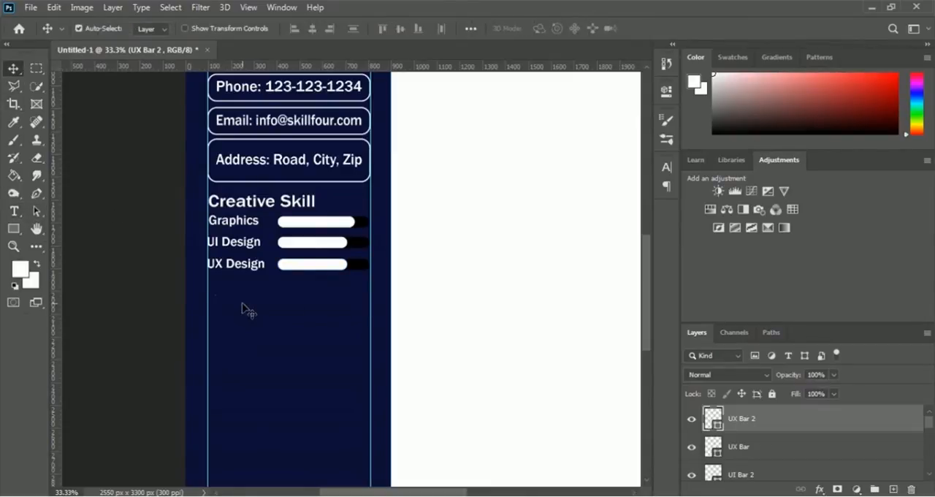
{"action": "left_click_drag", "start_coordinate": [241, 268], "coordinate": [244, 291]}
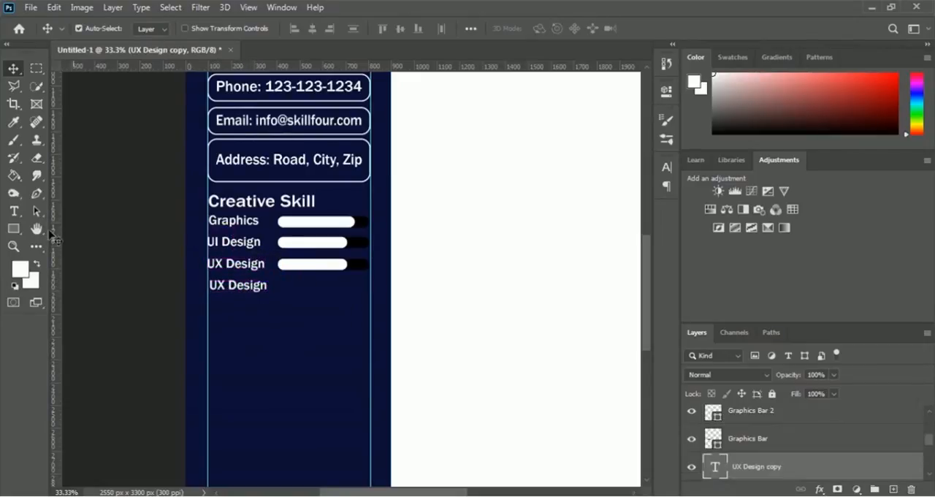
{"action": "left_click", "coordinate": [14, 212]}
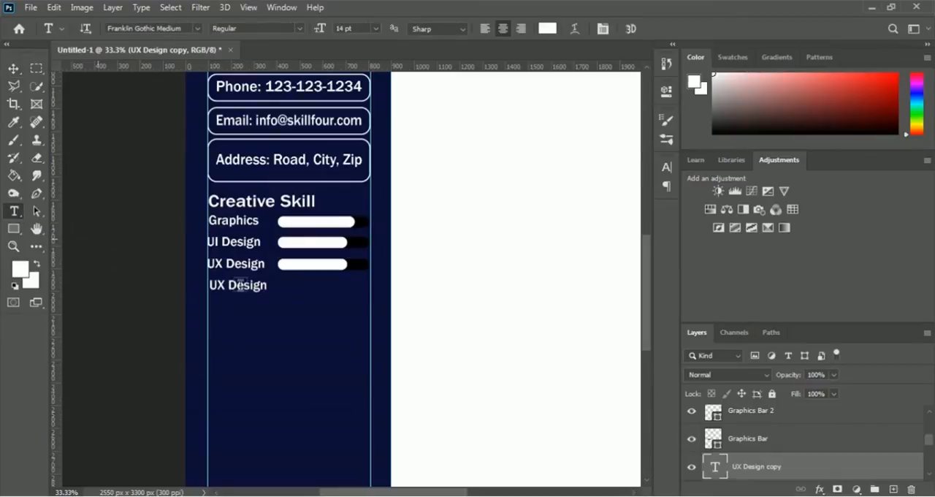
{"action": "left_click", "coordinate": [234, 289]}
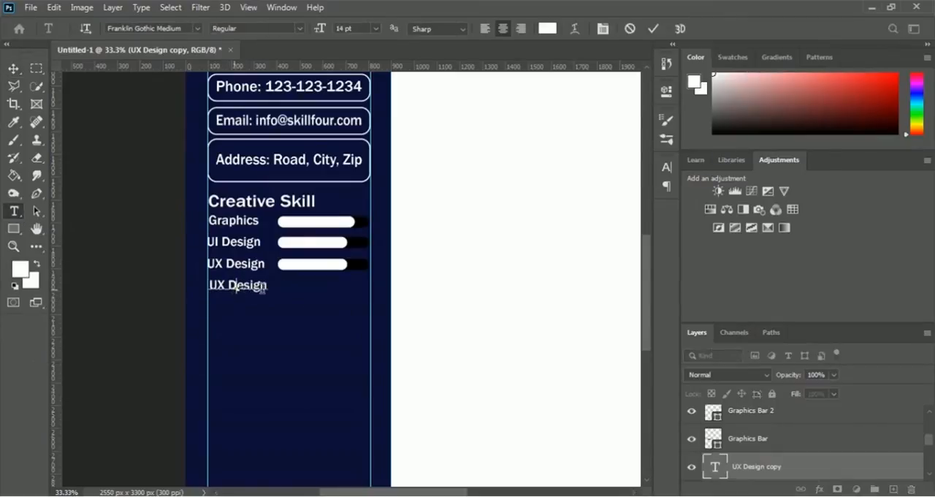
{"action": "key", "text": "ctrl+a"}
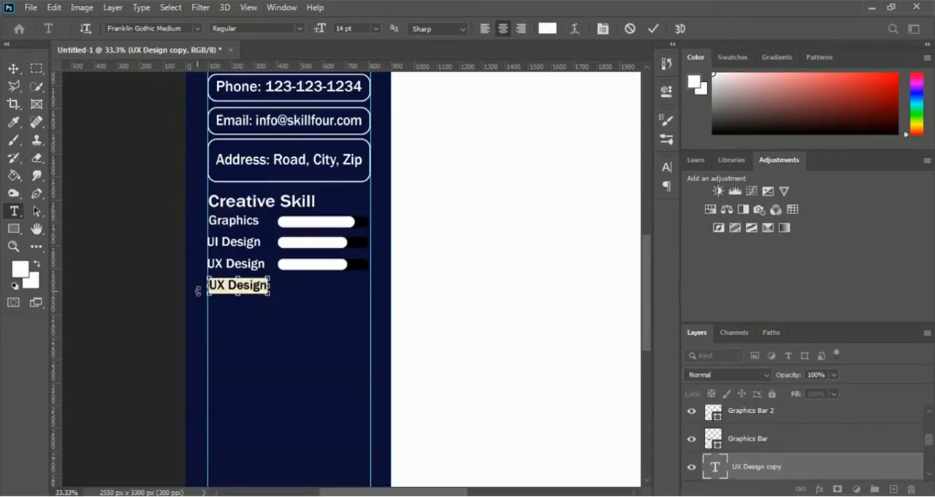
{"action": "type", "text": "Wab"}
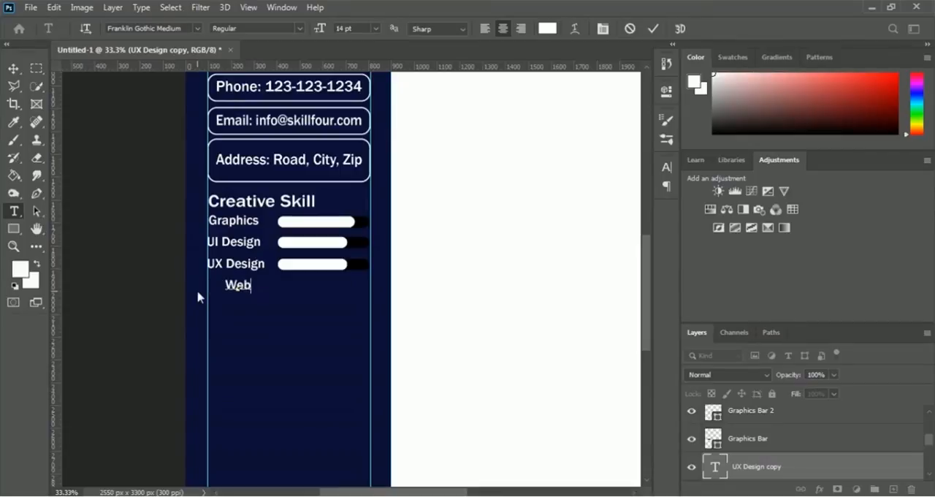
{"action": "left_click", "coordinate": [652, 29]}
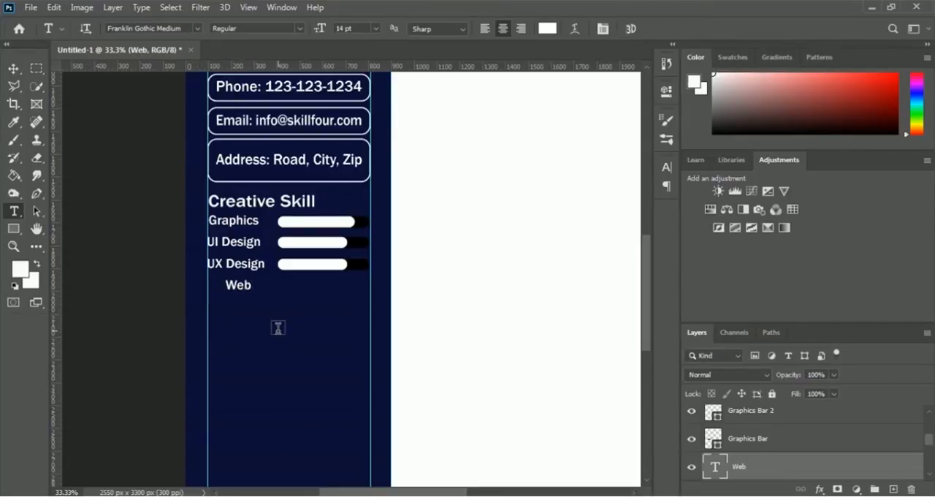
Step: Move the Web label left to line up with the sidebar's left guide, at X 155.08 px and Y 1979.26 px
{"action": "key", "text": "ctrl+t"}
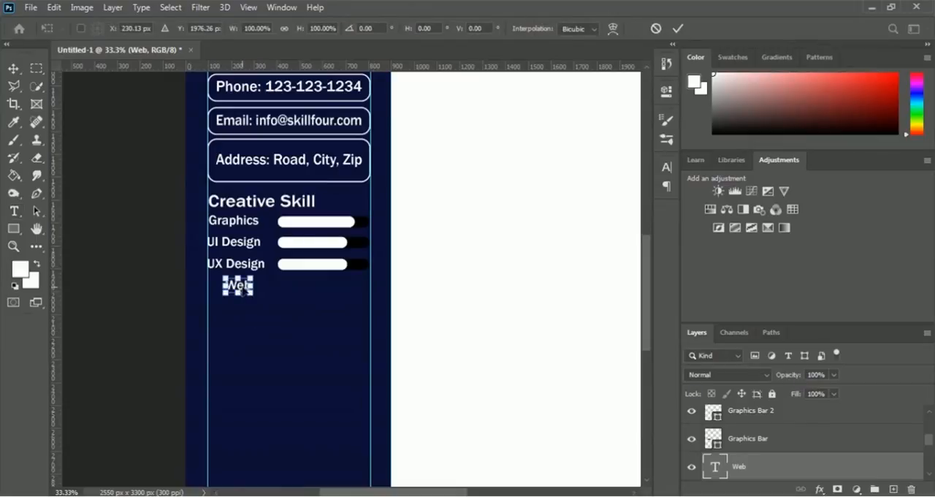
{"action": "left_click_drag", "start_coordinate": [240, 290], "coordinate": [231, 291]}
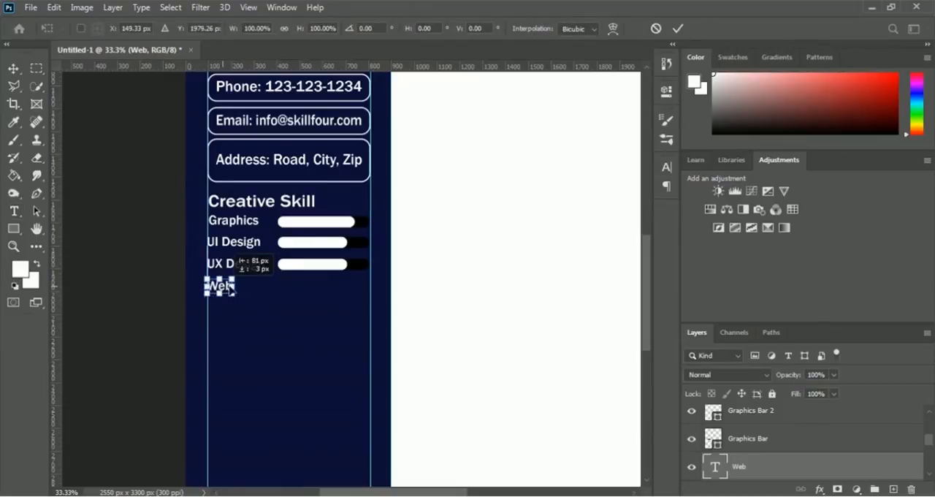
{"action": "key", "text": "Right"}
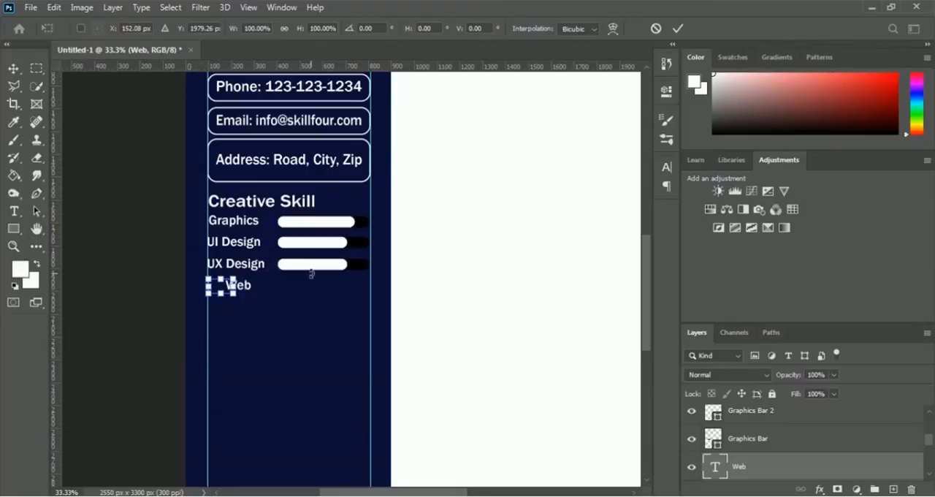
{"action": "key", "text": "Right"}
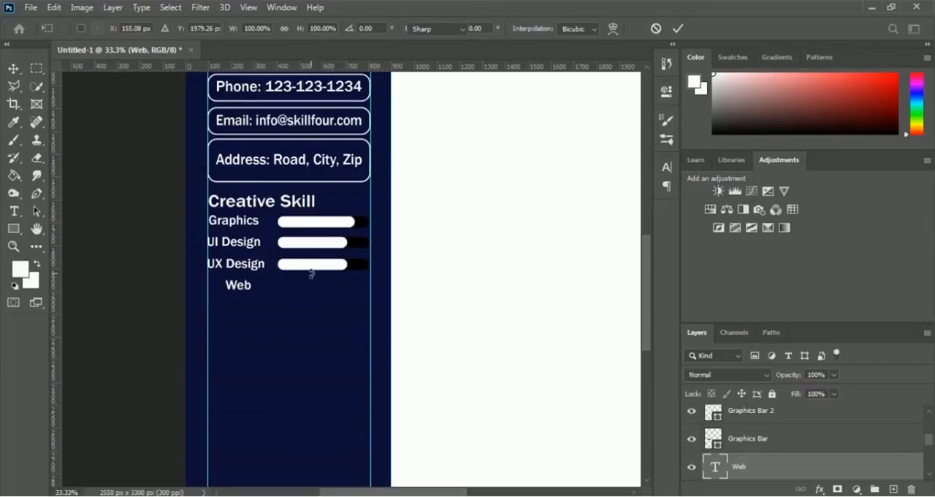
{"action": "key", "text": "Escape"}
Step: Duplicate the UX Bar and UX Bar 2 layers together and move the copies straight down beside the Web label
{"action": "scroll", "coordinate": [802, 445], "scroll_direction": "up", "scroll_amount": 3}
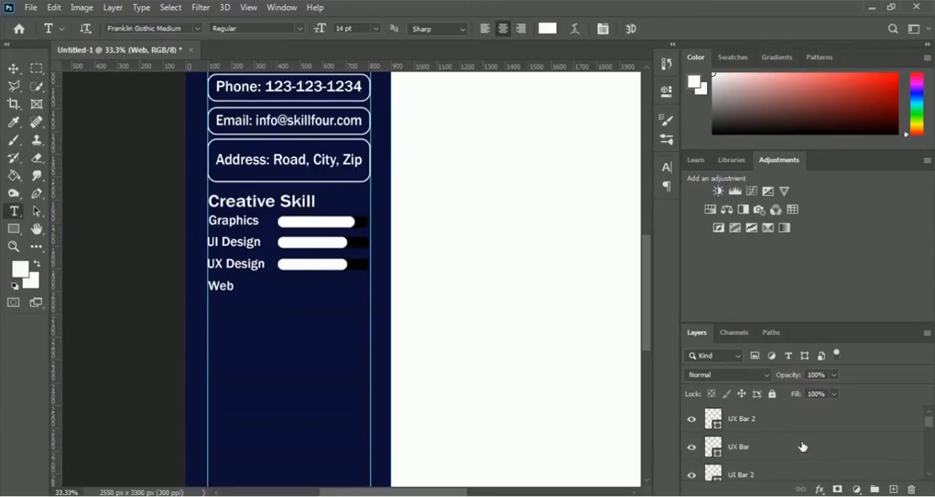
{"action": "left_click", "coordinate": [736, 446]}
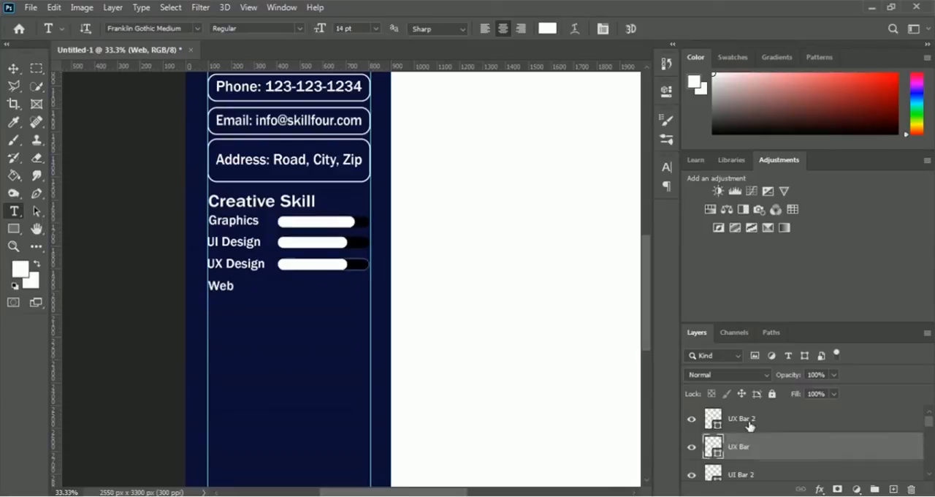
{"action": "left_click", "coordinate": [749, 426], "text": "shift"}
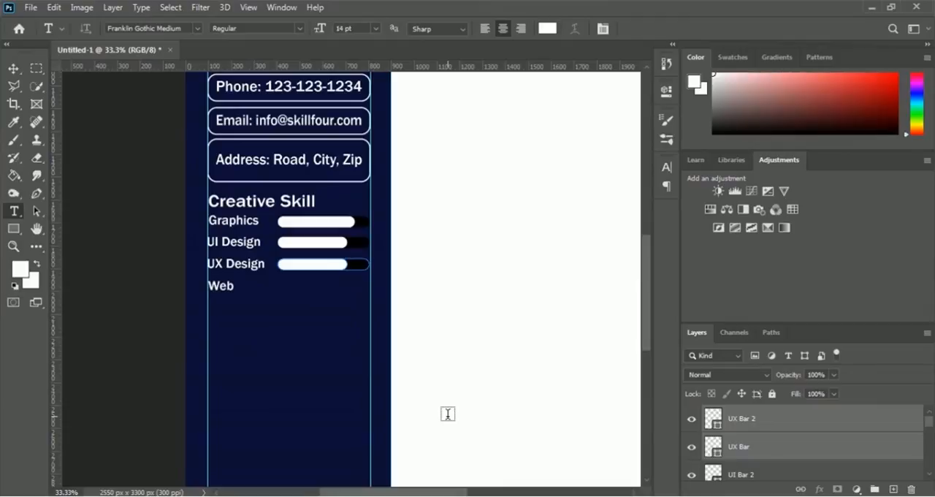
{"action": "key", "text": "ctrl+j"}
{"action": "key", "text": "ctrl+t"}
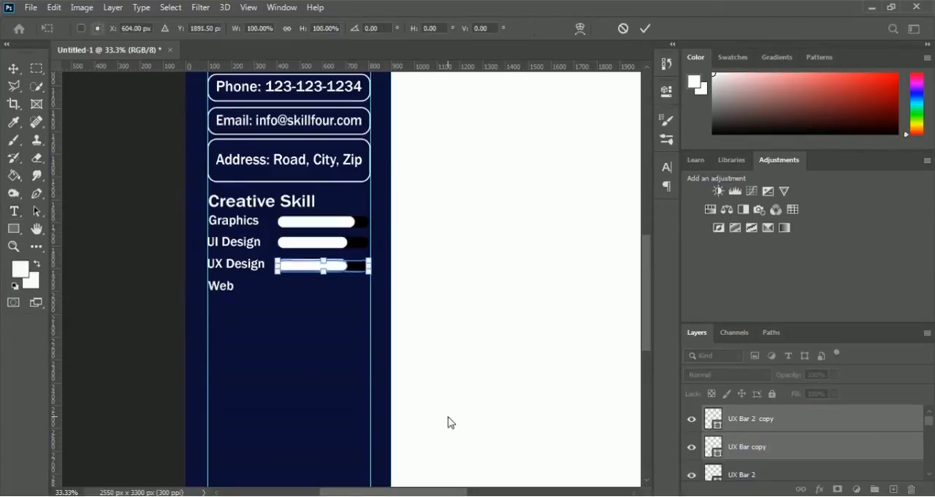
{"action": "key", "text": "Down"}
{"action": "key", "text": "Down"}
{"action": "key", "text": "Down"}
{"action": "key", "text": "Down"}
{"action": "key", "text": "Down"}
{"action": "key", "text": "Down"}
{"action": "key", "text": "Down"}
{"action": "key", "text": "Down"}
{"action": "key", "text": "Down"}
{"action": "key", "text": "Down"}
{"action": "key", "text": "Down"}
{"action": "key", "text": "Down"}
{"action": "key", "text": "Down"}
{"action": "key", "text": "Down"}
{"action": "key", "text": "Down"}
{"action": "key", "text": "Down"}
{"action": "key", "text": "Down"}
{"action": "key", "text": "Down"}
{"action": "key", "text": "Down"}
{"action": "key", "text": "Down"}
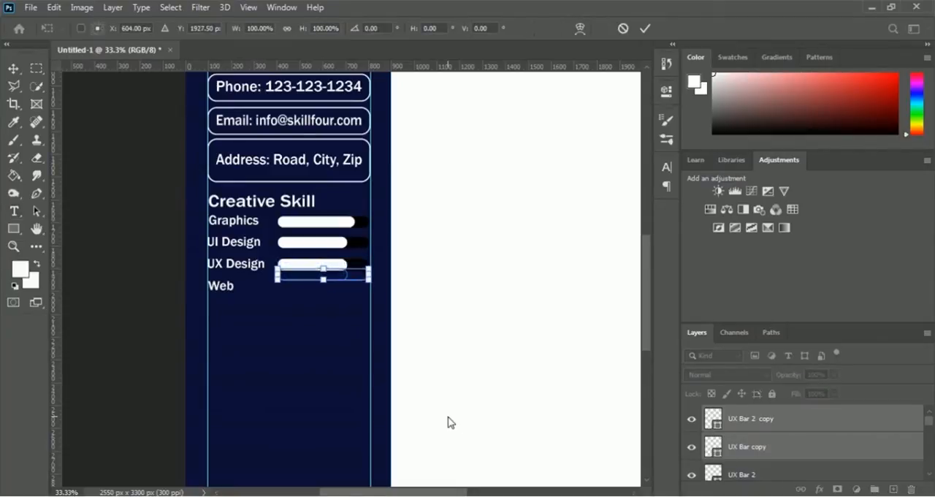
{"action": "key", "text": "Down"}
{"action": "key", "text": "Down"}
{"action": "key", "text": "Down"}
{"action": "key", "text": "Down"}
{"action": "key", "text": "Down"}
{"action": "key", "text": "Down"}
{"action": "key", "text": "Down"}
{"action": "key", "text": "Down"}
{"action": "key", "text": "Down"}
{"action": "key", "text": "Down"}
{"action": "key", "text": "Down"}
{"action": "key", "text": "Down"}
{"action": "key", "text": "Down"}
{"action": "key", "text": "Down"}
{"action": "key", "text": "Down"}
{"action": "key", "text": "Down"}
{"action": "key", "text": "Down"}
{"action": "key", "text": "Down"}
{"action": "key", "text": "Down"}
{"action": "key", "text": "Down"}
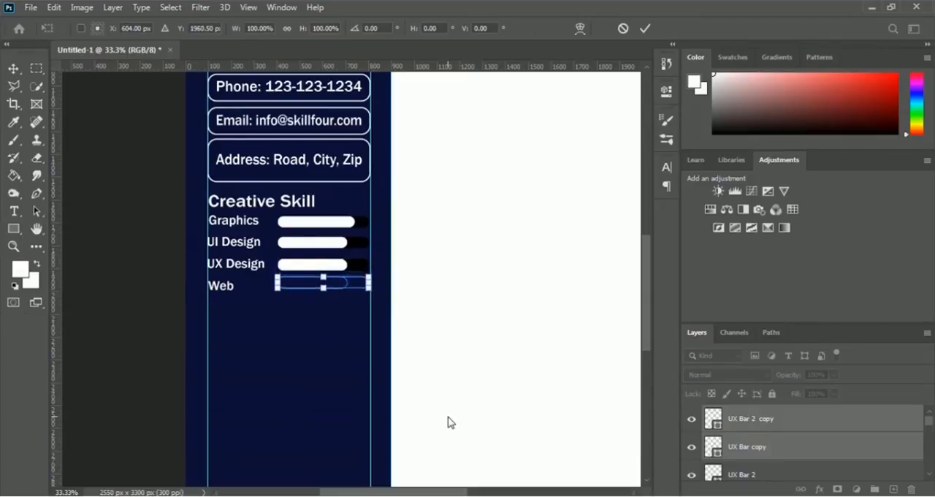
{"action": "key", "text": "Return"}
{"action": "key", "text": "t"}
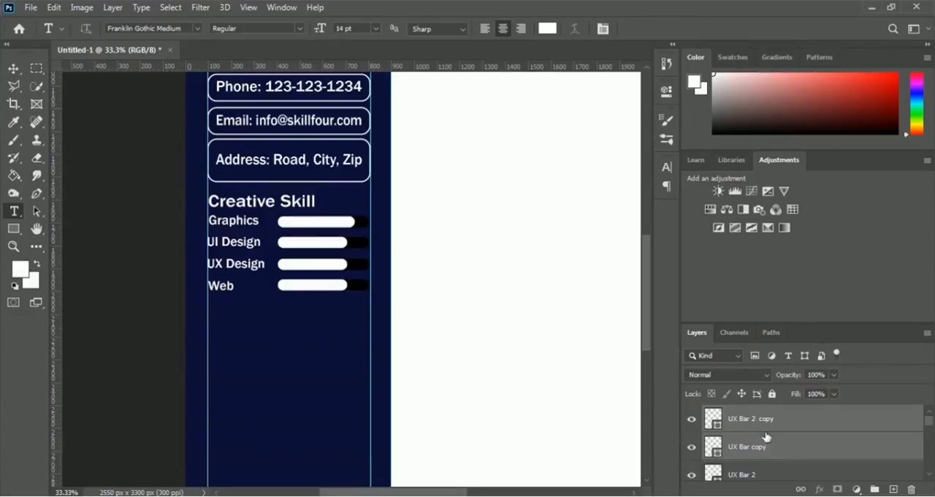
Step: Rename the layers of the bars beside Web as "Web Bar" for the black bar and "Web Bar 2" for the white bar
{"action": "double_click", "coordinate": [740, 447]}
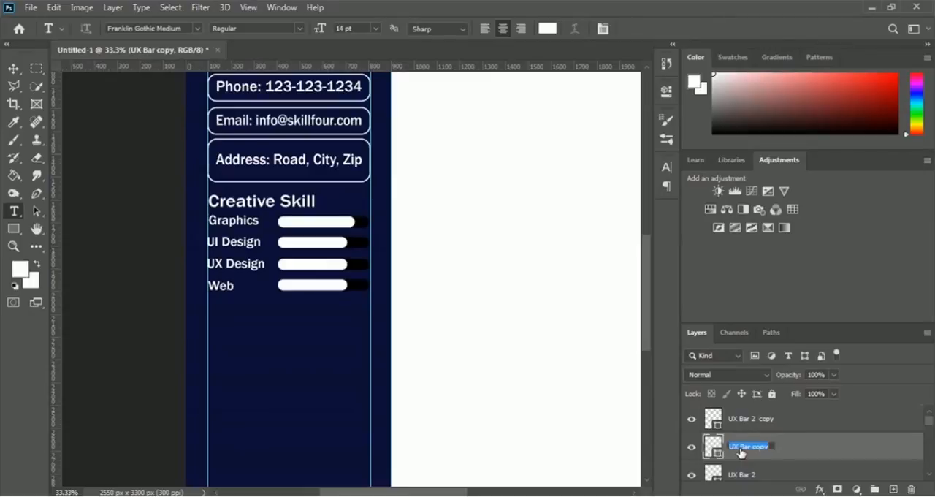
{"action": "type", "text": "Web Bar"}
{"action": "key", "text": "Return"}
{"action": "double_click", "coordinate": [751, 421]}
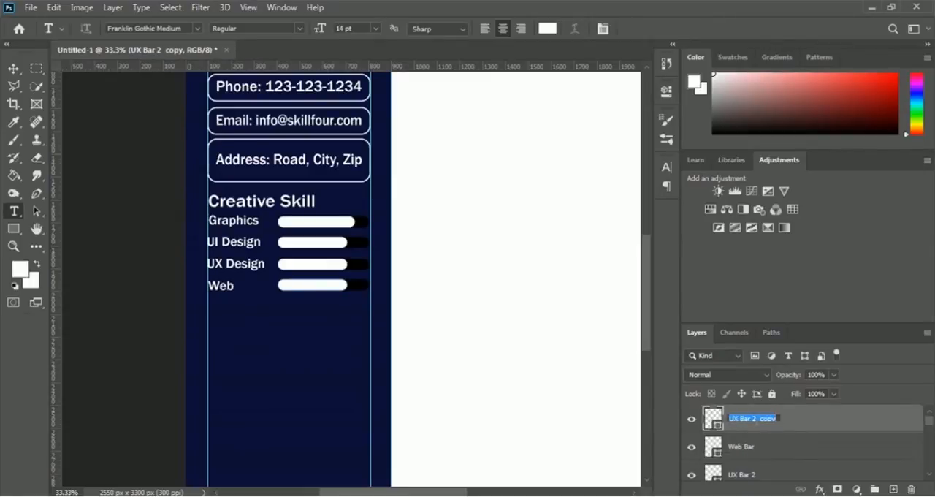
{"action": "type", "text": "Web Bar"}
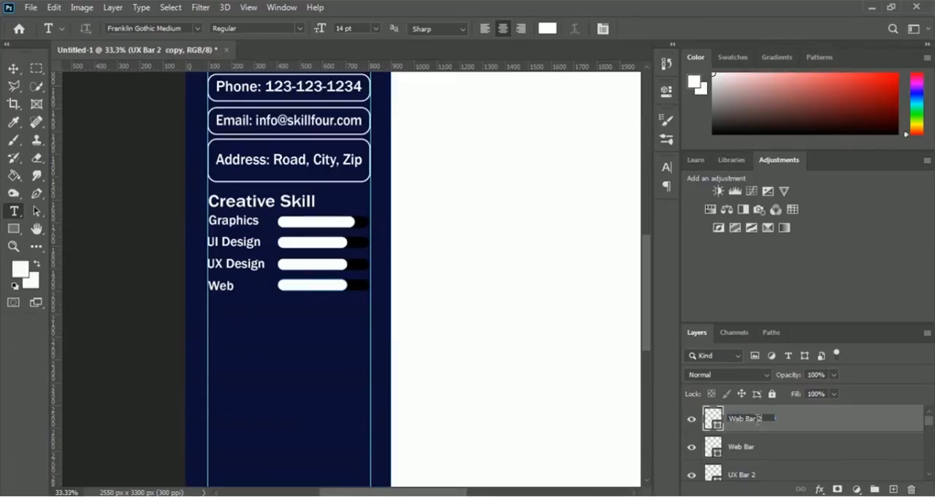
{"action": "type", "text": " 2"}
{"action": "key", "text": "Return"}
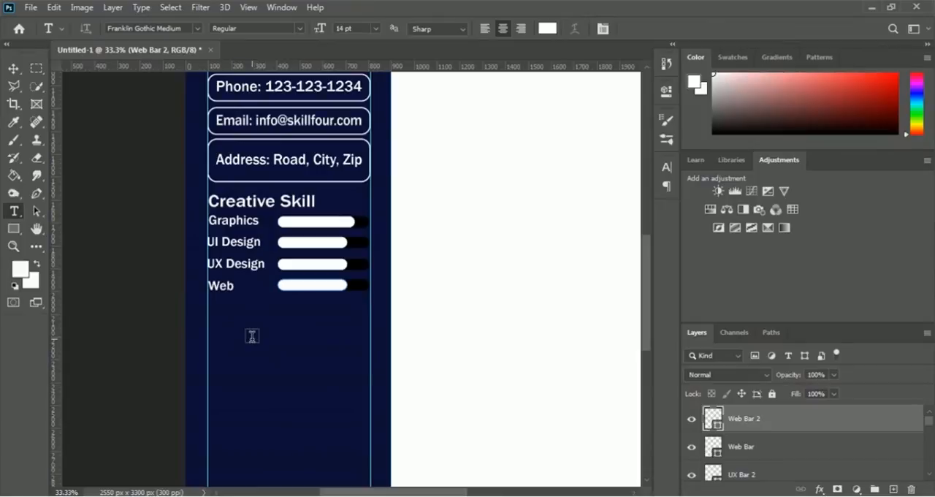
Step: Duplicate the Web label directly below itself and replace the copy's text with "SEO"
{"action": "left_click", "coordinate": [14, 70]}
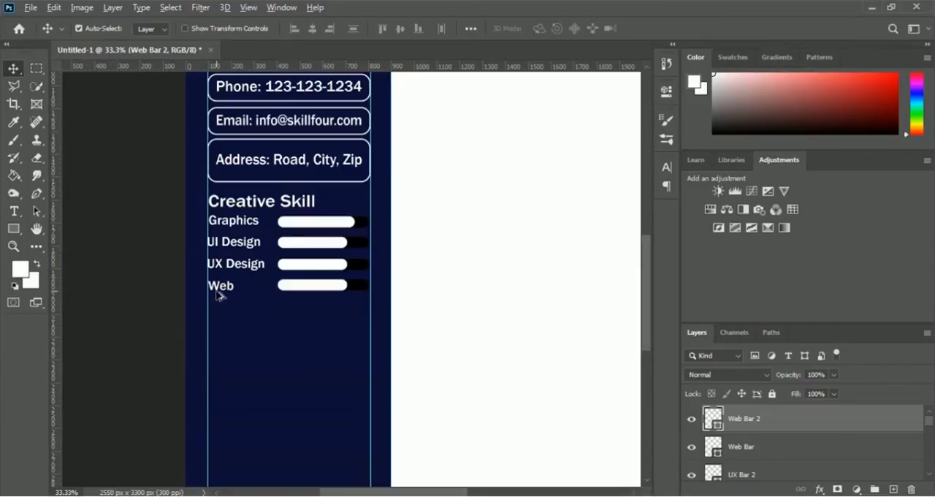
{"action": "left_click_drag", "start_coordinate": [223, 288], "coordinate": [224, 310]}
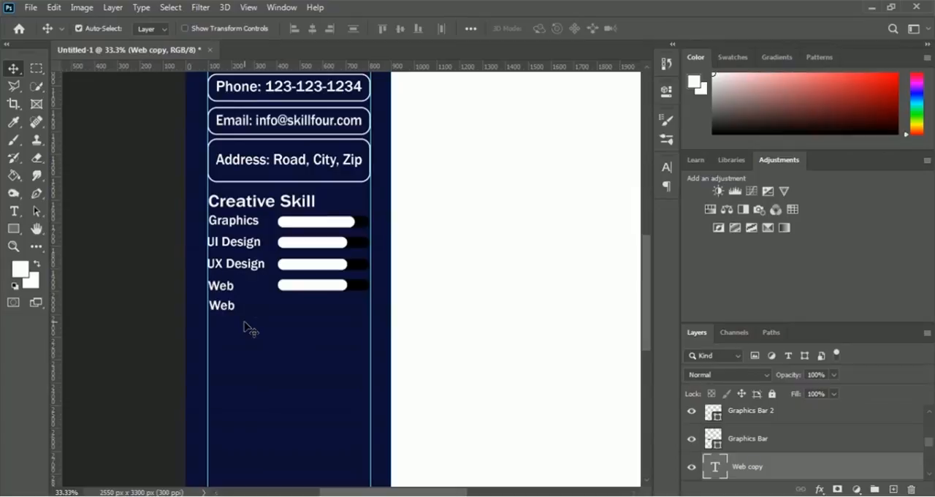
{"action": "left_click", "coordinate": [13, 215]}
{"action": "left_click", "coordinate": [222, 307]}
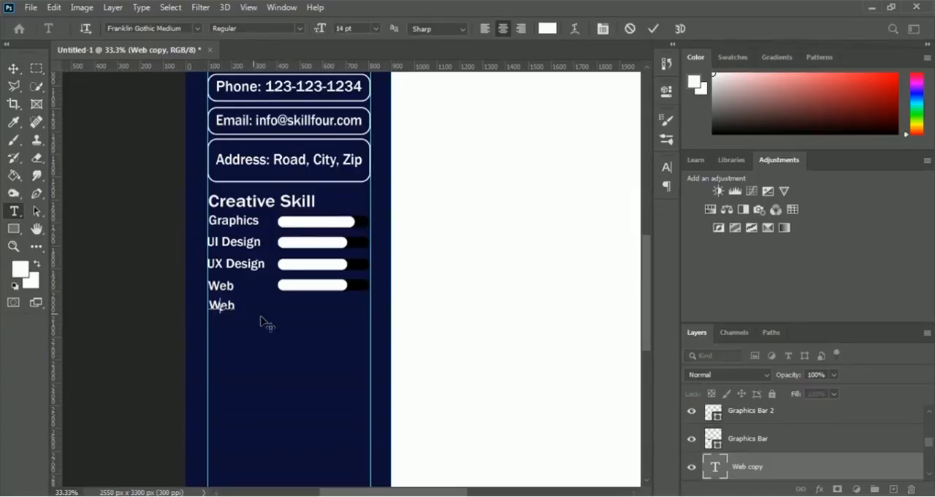
{"action": "key", "text": "ctrl+a"}
{"action": "type", "text": "SEO"}
{"action": "left_click", "coordinate": [654, 31]}
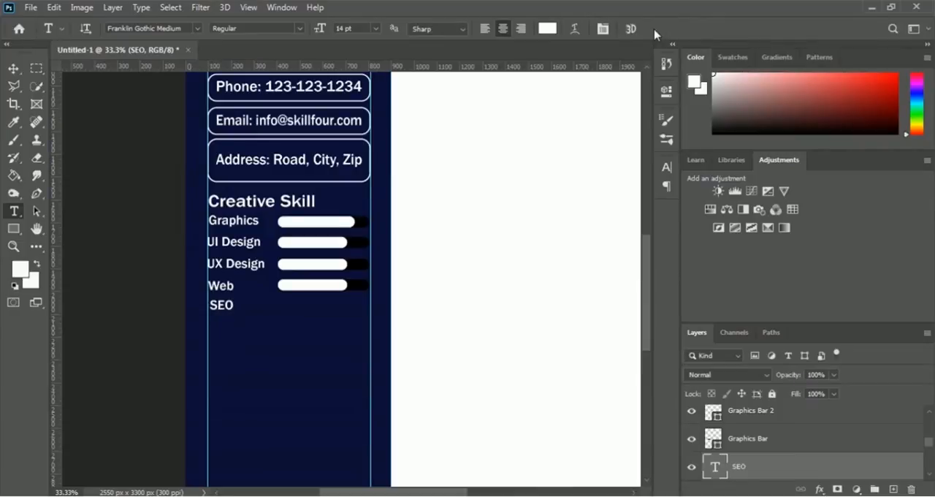
Step: Duplicate the Web Bar and Web Bar 2 layers together in place
{"action": "scroll", "coordinate": [820, 445], "scroll_direction": "up", "scroll_amount": 2}
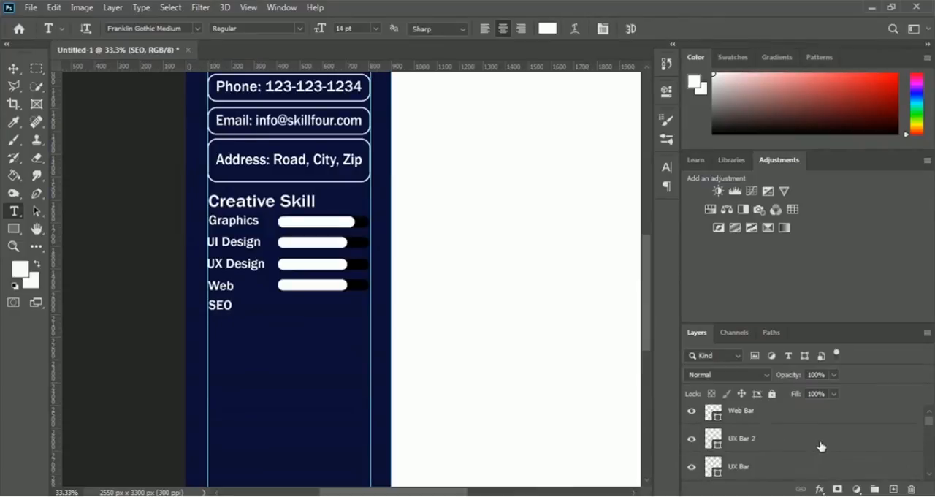
{"action": "scroll", "coordinate": [821, 445], "scroll_direction": "up", "scroll_amount": 1}
{"action": "left_click", "coordinate": [744, 428]}
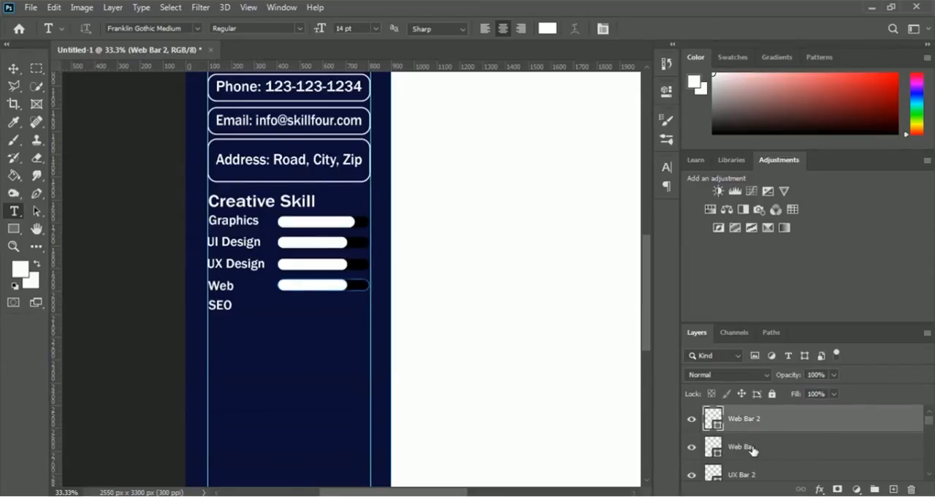
{"action": "left_click", "coordinate": [752, 447], "text": "shift"}
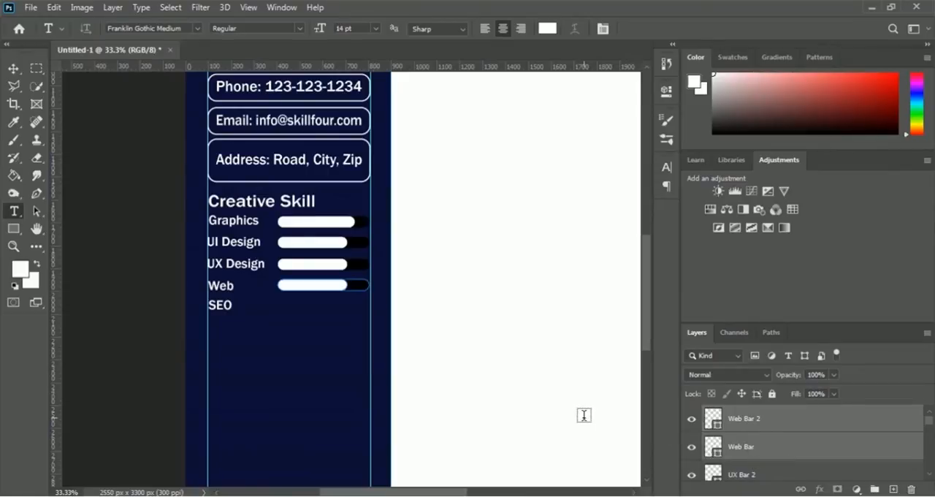
{"action": "key", "text": "ctrl+j"}
Step: Rename the copied layers as "SEO Bar" for Web Bar copy and "SEO Bar 2" for Web Bar 2 copy
{"action": "left_click", "coordinate": [743, 454]}
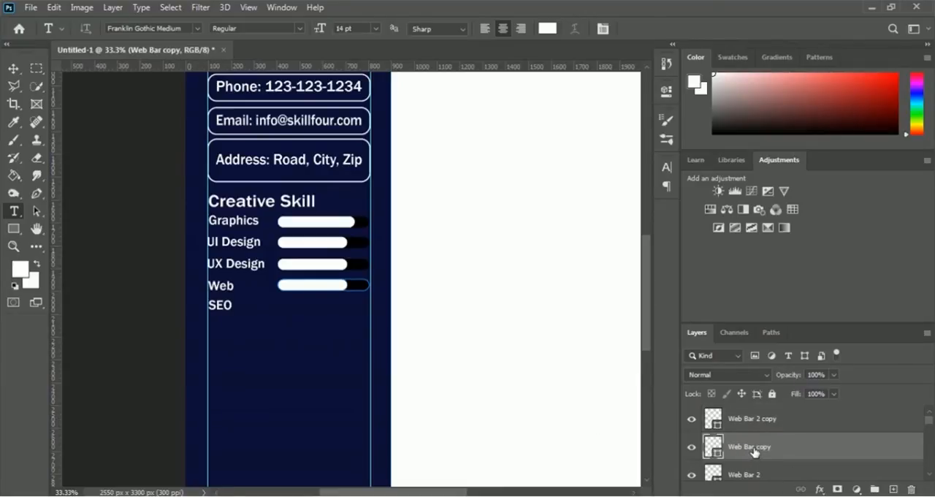
{"action": "double_click", "coordinate": [753, 446]}
{"action": "type", "text": "SEO Bar"}
{"action": "key", "text": "Return"}
{"action": "double_click", "coordinate": [752, 419]}
{"action": "type", "text": "S"}
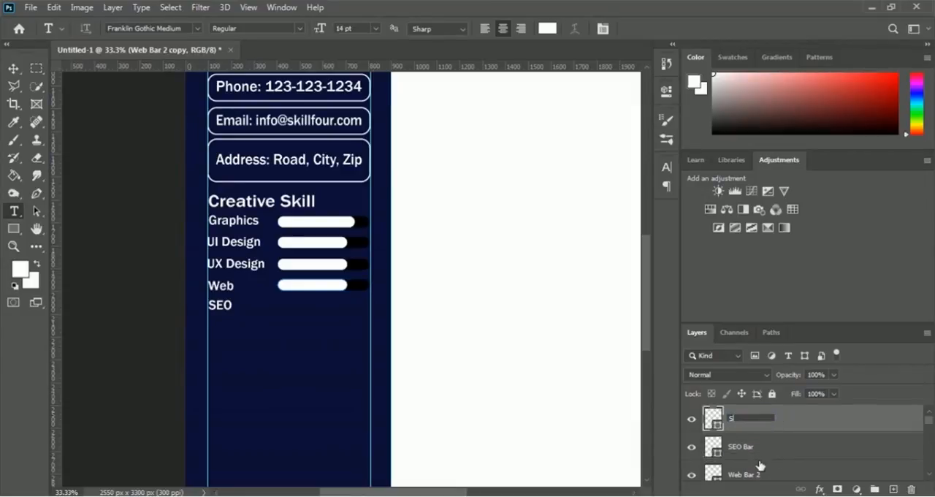
{"action": "type", "text": "EO Bar 2"}
{"action": "key", "text": "Return"}
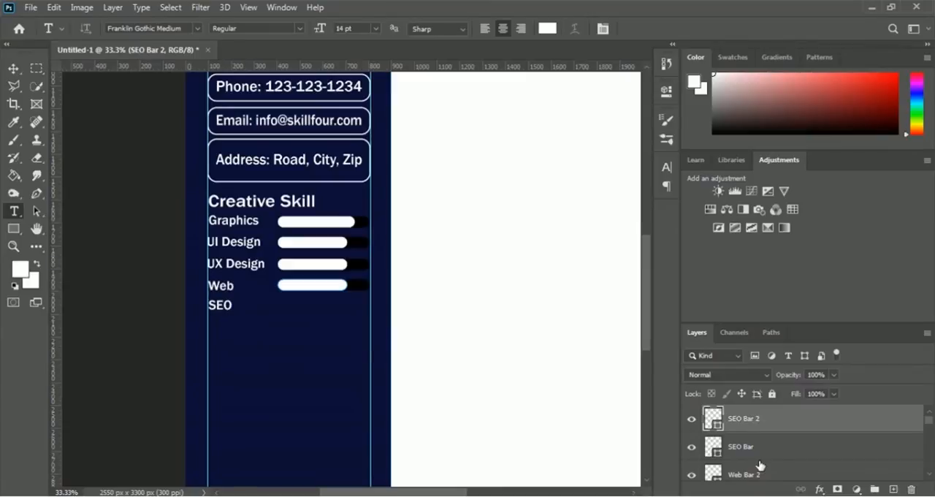
Step: Move SEO Bar and SEO Bar 2 together straight down beside the SEO label, to about Y 2062 px
{"action": "left_click", "coordinate": [755, 447], "text": "shift"}
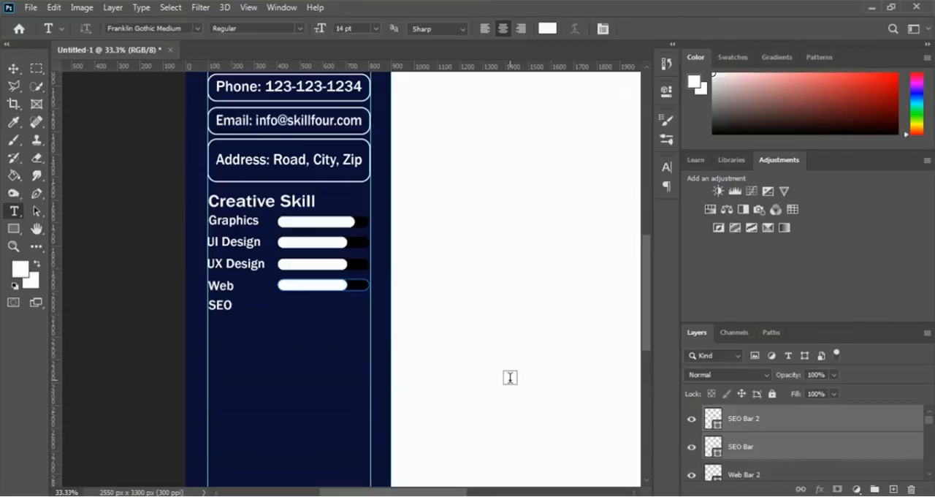
{"action": "key", "text": "ctrl+t"}
{"action": "key", "text": "Down"}
{"action": "key", "text": "Down"}
{"action": "key", "text": "Down"}
{"action": "key", "text": "Down"}
{"action": "key", "text": "Down"}
{"action": "key", "text": "Down"}
{"action": "key", "text": "Down"}
{"action": "key", "text": "Down"}
{"action": "key", "text": "Down"}
{"action": "key", "text": "Down"}
{"action": "key", "text": "Down"}
{"action": "key", "text": "Down"}
{"action": "key", "text": "Down"}
{"action": "key", "text": "Down"}
{"action": "key", "text": "Down"}
{"action": "key", "text": "Down"}
{"action": "key", "text": "Down"}
{"action": "key", "text": "Down"}
{"action": "key", "text": "Down"}
{"action": "key", "text": "Down"}
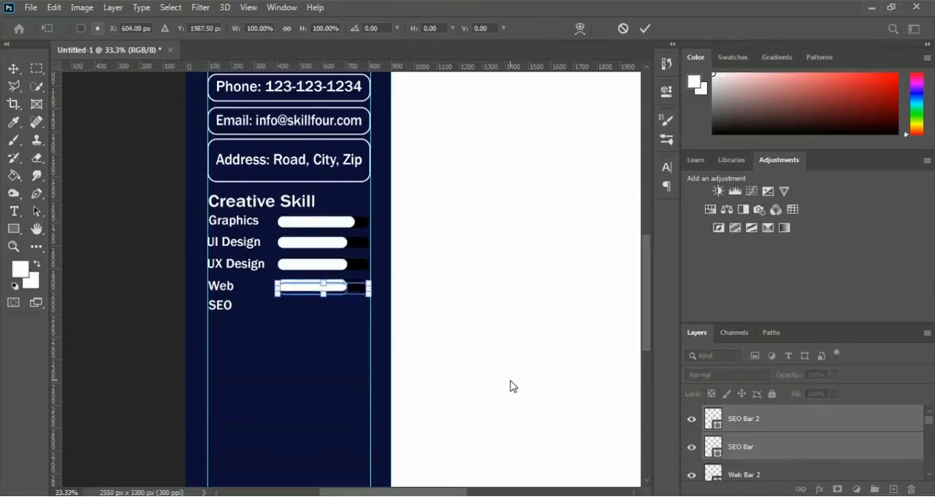
{"action": "key", "text": "Down"}
{"action": "key", "text": "Down"}
{"action": "key", "text": "Down"}
{"action": "key", "text": "Down"}
{"action": "key", "text": "Down"}
{"action": "key", "text": "Down"}
{"action": "key", "text": "Down"}
{"action": "key", "text": "Down"}
{"action": "key", "text": "Down"}
{"action": "key", "text": "Down"}
{"action": "key", "text": "Down"}
{"action": "key", "text": "Down"}
{"action": "key", "text": "Down"}
{"action": "key", "text": "Down"}
{"action": "key", "text": "Down"}
{"action": "key", "text": "Down"}
{"action": "key", "text": "Down"}
{"action": "key", "text": "Down"}
{"action": "key", "text": "Down"}
{"action": "key", "text": "Down"}
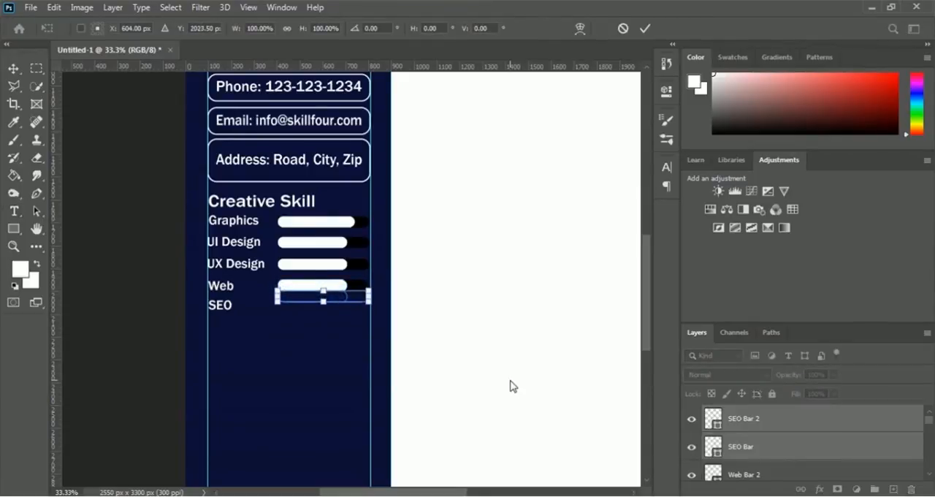
{"action": "key", "text": "Down"}
{"action": "key", "text": "Down"}
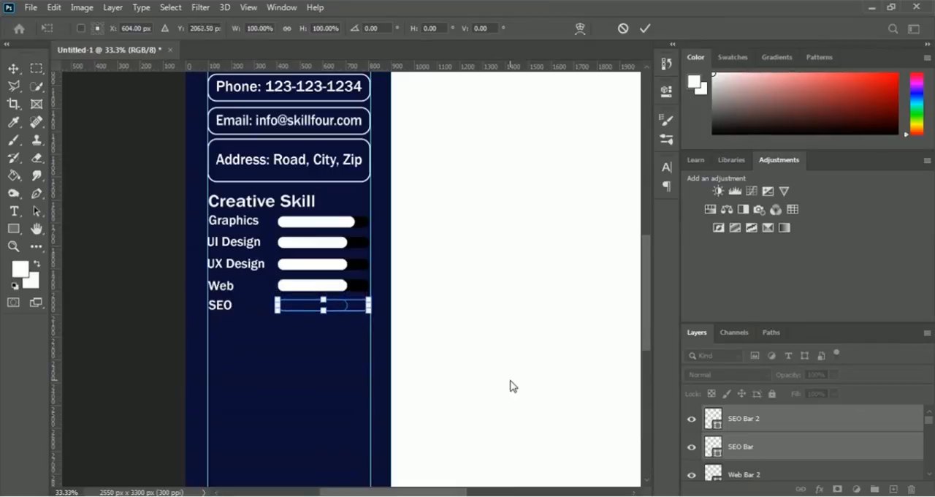
{"action": "key", "text": "Return"}
{"action": "key", "text": "t"}
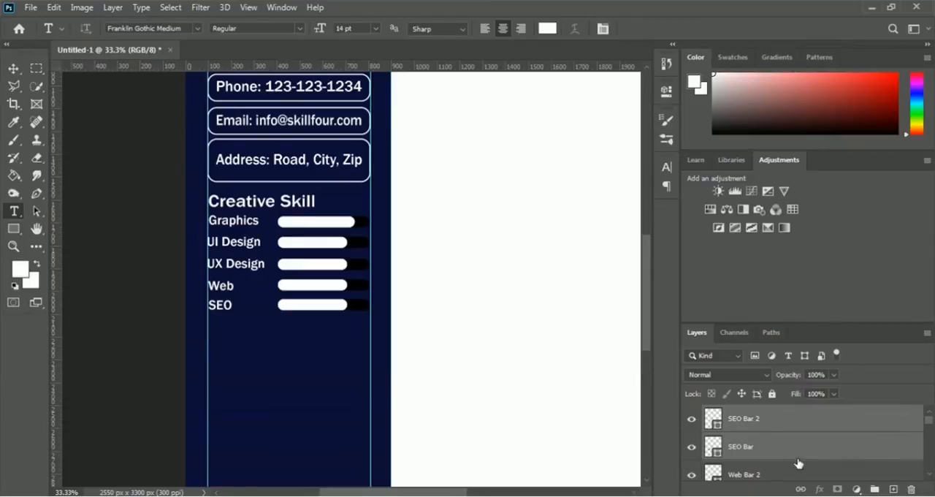
Step: Group all skill bar layers, the Graphics, UI Design, UX Design, Web and SEO labels, and the Creative Skill heading
{"action": "scroll", "coordinate": [799, 462], "scroll_direction": "down", "scroll_amount": 1}
{"action": "left_click", "coordinate": [748, 448], "text": "ctrl"}
{"action": "left_click", "coordinate": [753, 477], "text": "ctrl"}
{"action": "scroll", "coordinate": [780, 448], "scroll_direction": "down", "scroll_amount": 5}
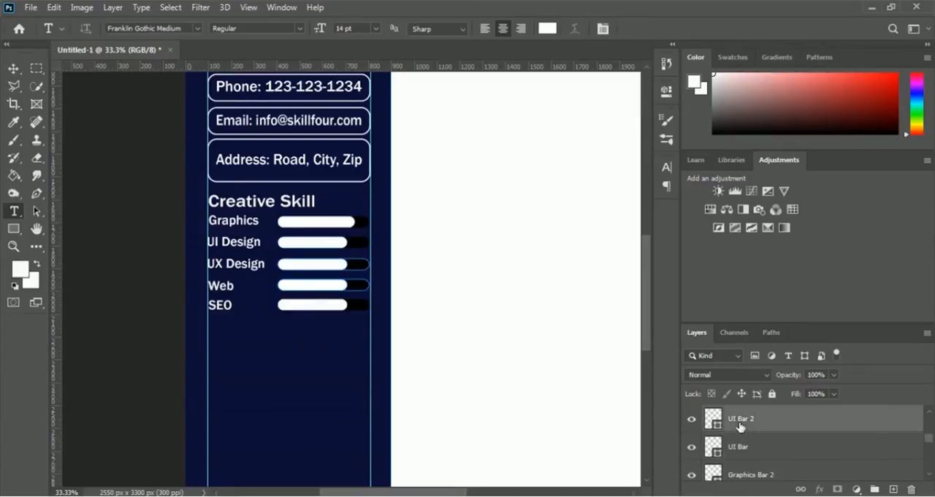
{"action": "left_click", "coordinate": [740, 429], "text": "ctrl"}
{"action": "left_click", "coordinate": [739, 445], "text": "ctrl"}
{"action": "scroll", "coordinate": [775, 444], "scroll_direction": "down", "scroll_amount": 1}
{"action": "left_click", "coordinate": [757, 448], "text": "ctrl"}
{"action": "left_click", "coordinate": [750, 475], "text": "ctrl"}
{"action": "scroll", "coordinate": [763, 453], "scroll_direction": "down", "scroll_amount": 2}
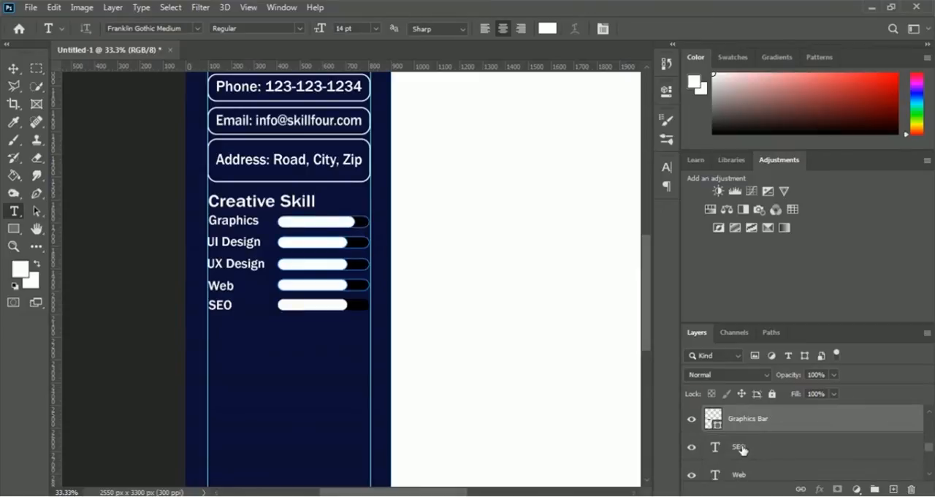
{"action": "left_click", "coordinate": [741, 447], "text": "ctrl"}
{"action": "left_click", "coordinate": [740, 476], "text": "ctrl"}
{"action": "scroll", "coordinate": [767, 460], "scroll_direction": "down", "scroll_amount": 1}
{"action": "scroll", "coordinate": [749, 471], "scroll_direction": "down", "scroll_amount": 1}
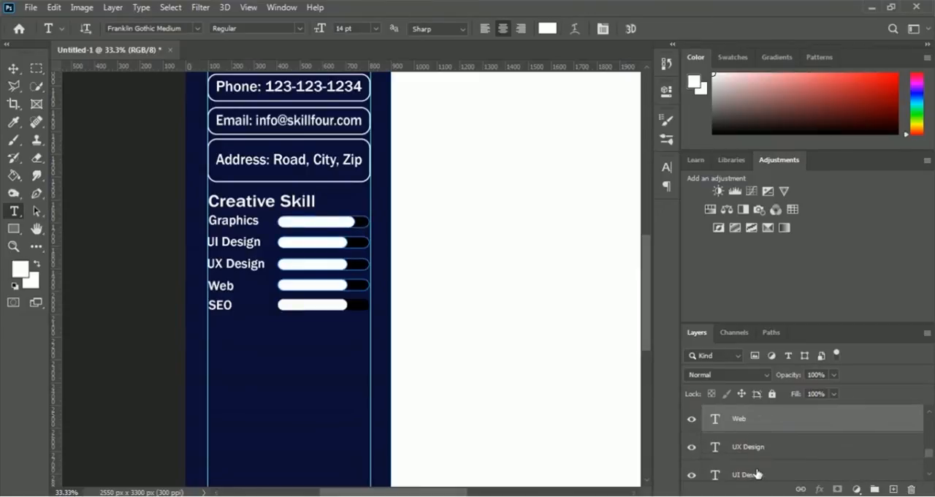
{"action": "left_click", "coordinate": [743, 452], "text": "ctrl"}
{"action": "left_click", "coordinate": [752, 475], "text": "ctrl"}
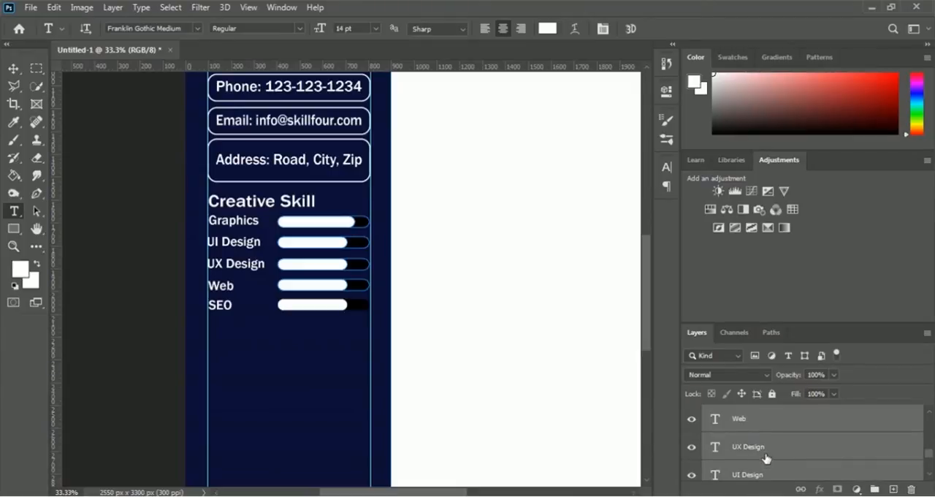
{"action": "scroll", "coordinate": [765, 458], "scroll_direction": "down", "scroll_amount": 1}
{"action": "scroll", "coordinate": [766, 456], "scroll_direction": "down", "scroll_amount": 2}
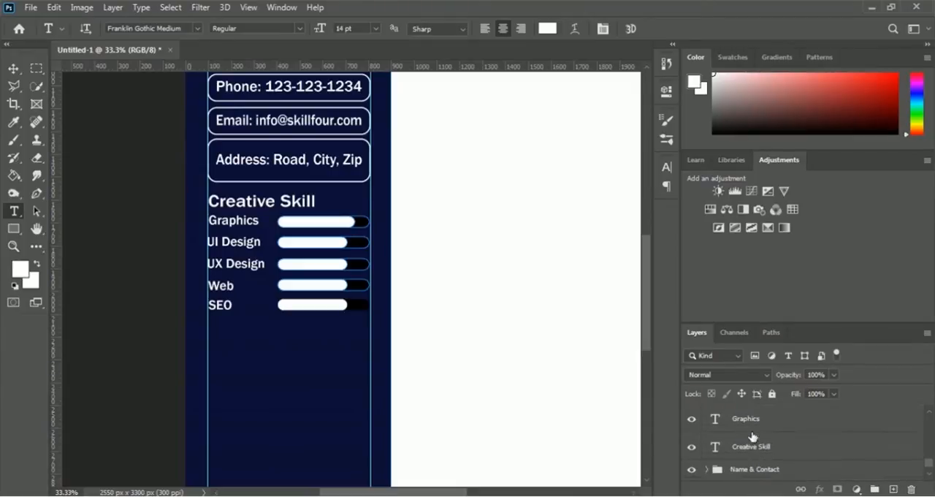
{"action": "scroll", "coordinate": [772, 438], "scroll_direction": "up", "scroll_amount": 1}
{"action": "left_click", "coordinate": [745, 445], "text": "ctrl"}
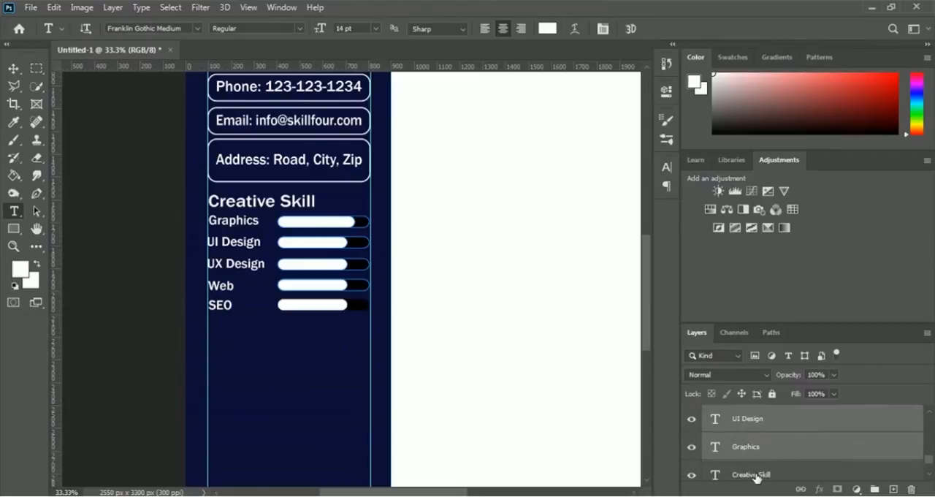
{"action": "left_click", "coordinate": [754, 476], "text": "ctrl"}
{"action": "scroll", "coordinate": [782, 458], "scroll_direction": "down", "scroll_amount": 1}
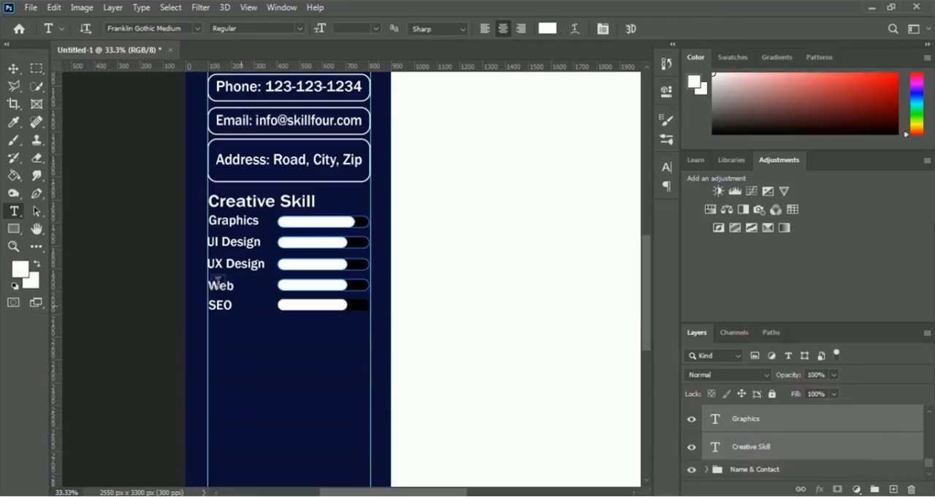
{"action": "left_click", "coordinate": [875, 489]}
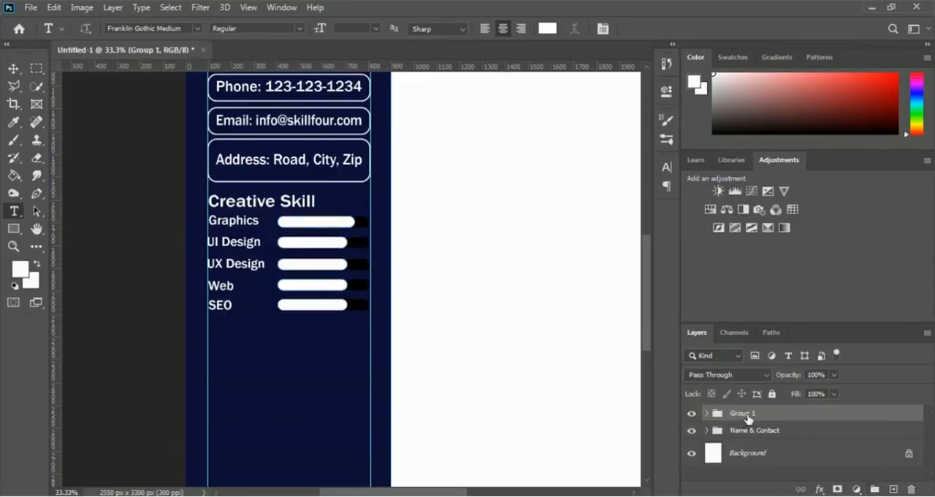
Step: Rename the new layer group as "Creative Skill"
{"action": "double_click", "coordinate": [745, 414]}
{"action": "type", "text": "Creative Skill"}
{"action": "key", "text": "Return"}
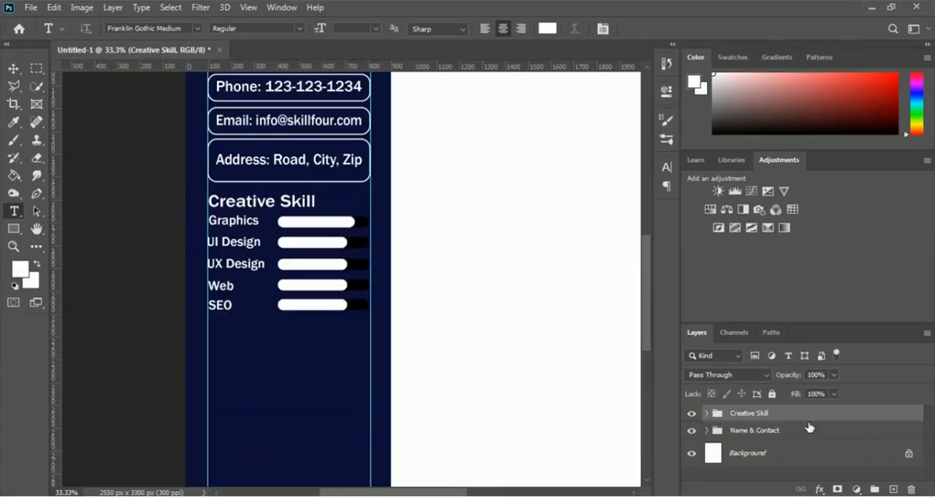
Step: Duplicate the Creative Skill group in the same document, naming the copy "Software Skill"
{"action": "scroll", "coordinate": [315, 332], "scroll_direction": "down", "scroll_amount": 1}
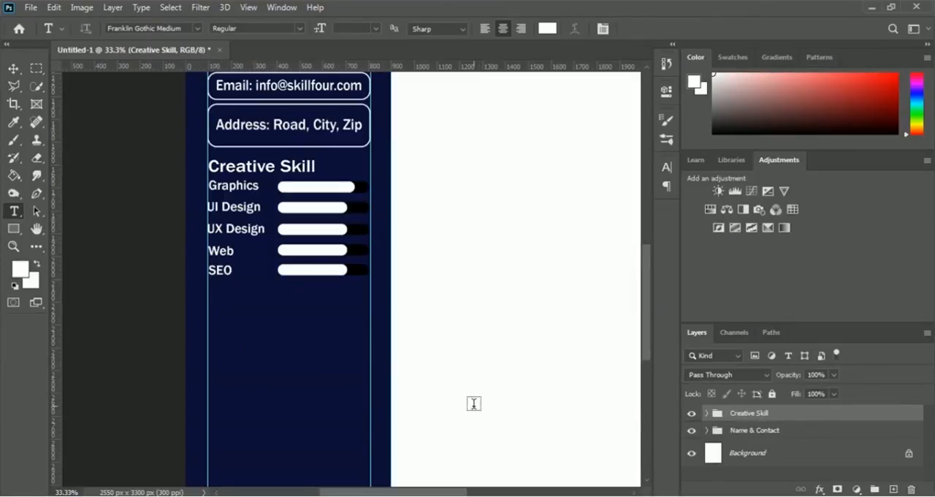
{"action": "right_click", "coordinate": [752, 418]}
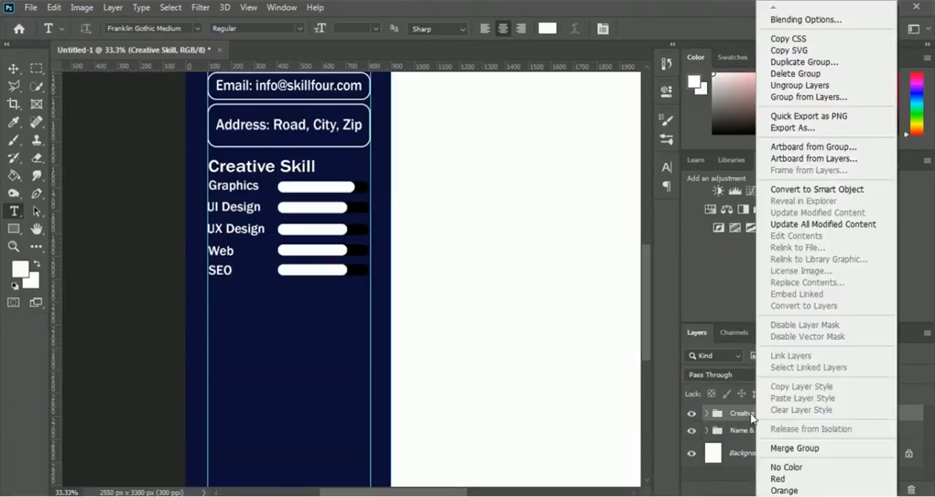
{"action": "left_click", "coordinate": [852, 64]}
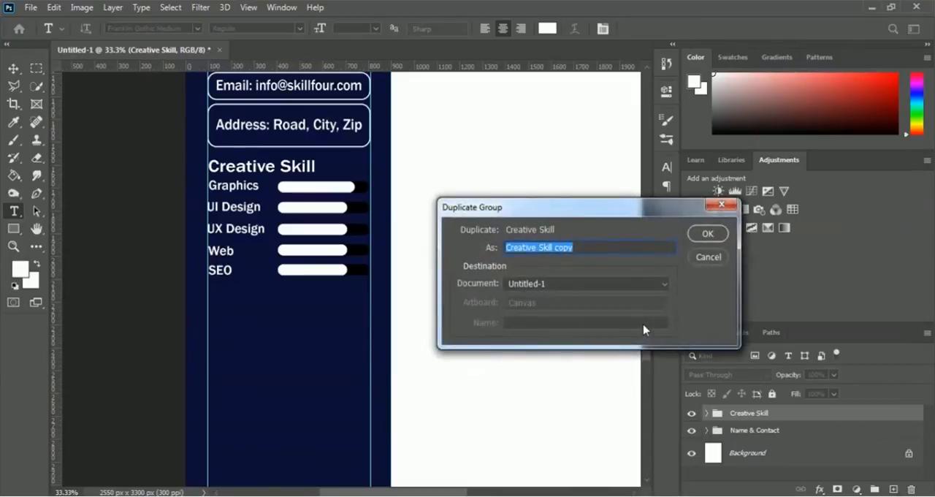
{"action": "type", "text": "Software Skill"}
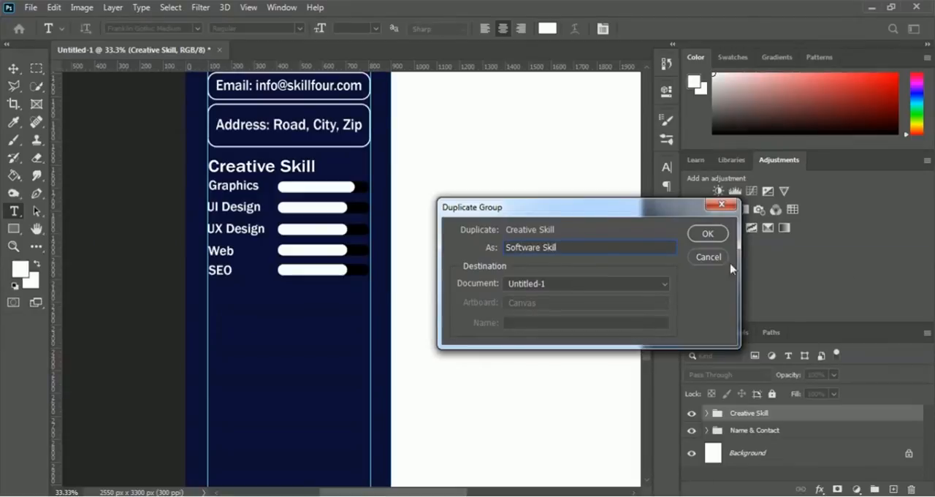
{"action": "left_click", "coordinate": [712, 235]}
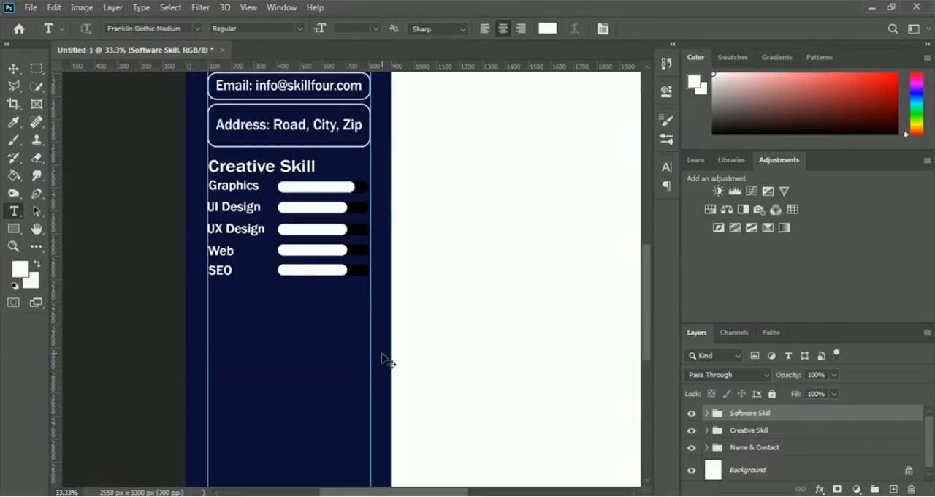
Step: Move the Software Skill group down below the Creative Skill section, to about X 456.5 px and Y 2433.5 px
{"action": "key", "text": "ctrl+t"}
{"action": "left_click_drag", "start_coordinate": [314, 211], "coordinate": [319, 355]}
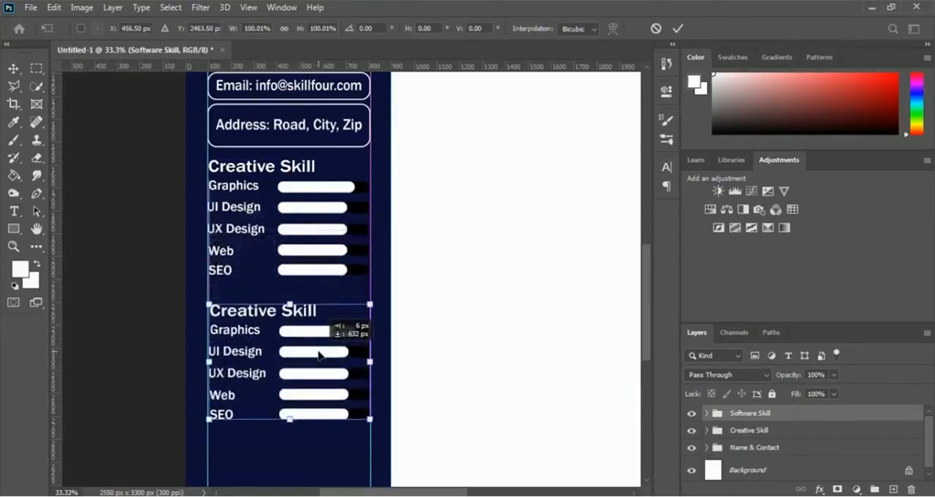
{"action": "key", "text": "shift+Up"}
{"action": "key", "text": "shift+Up"}
{"action": "key", "text": "Up"}
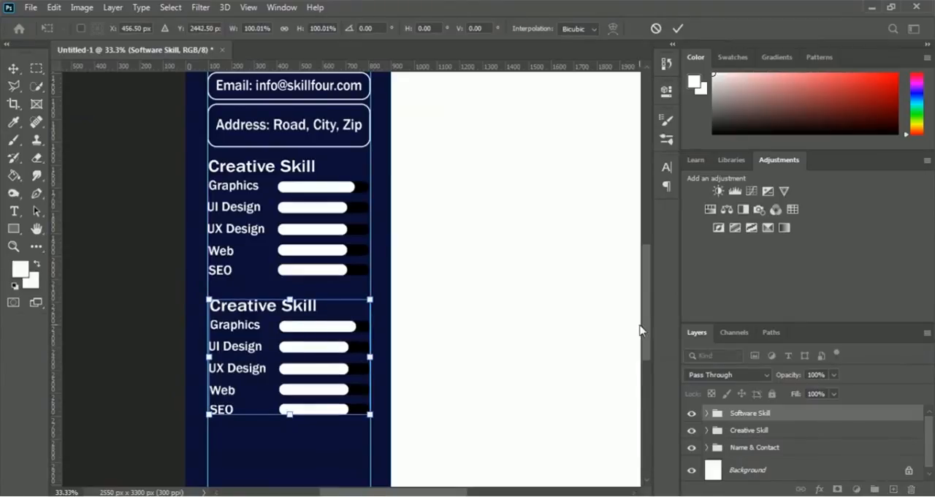
{"action": "scroll", "coordinate": [645, 344], "scroll_direction": "down", "scroll_amount": 2}
{"action": "mouse_move", "coordinate": [646, 343]}
{"action": "left_mouse_down"}
{"action": "mouse_move", "coordinate": [647, 361]}
{"action": "mouse_move", "coordinate": [648, 334]}
{"action": "left_mouse_up"}
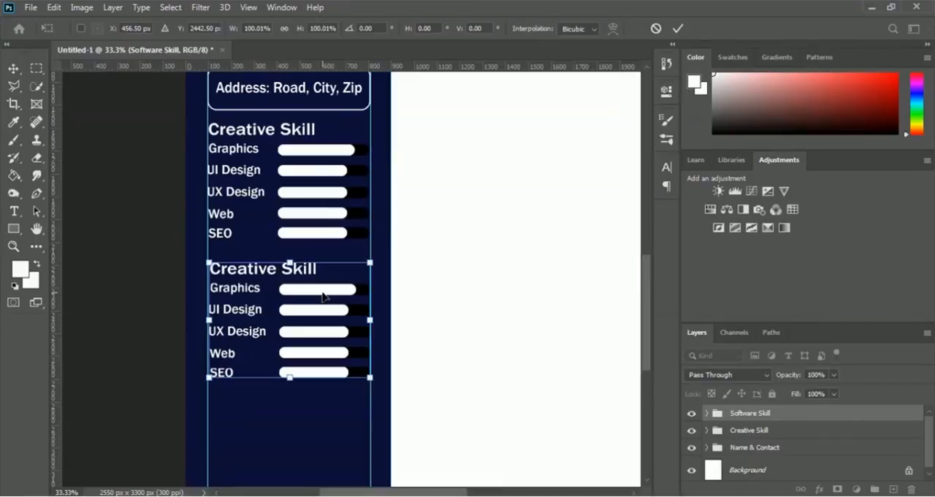
{"action": "key", "text": "Up"}
{"action": "key", "text": "Up"}
{"action": "key", "text": "Up"}
{"action": "key", "text": "Up"}
{"action": "key", "text": "Up"}
{"action": "key", "text": "Up"}
{"action": "key", "text": "Up"}
{"action": "key", "text": "Up"}
{"action": "key", "text": "Up"}
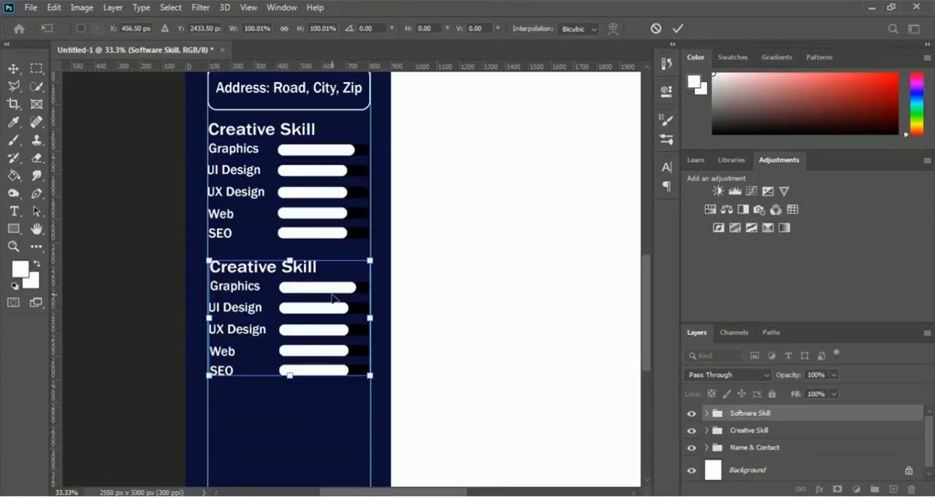
{"action": "key", "text": "Return"}
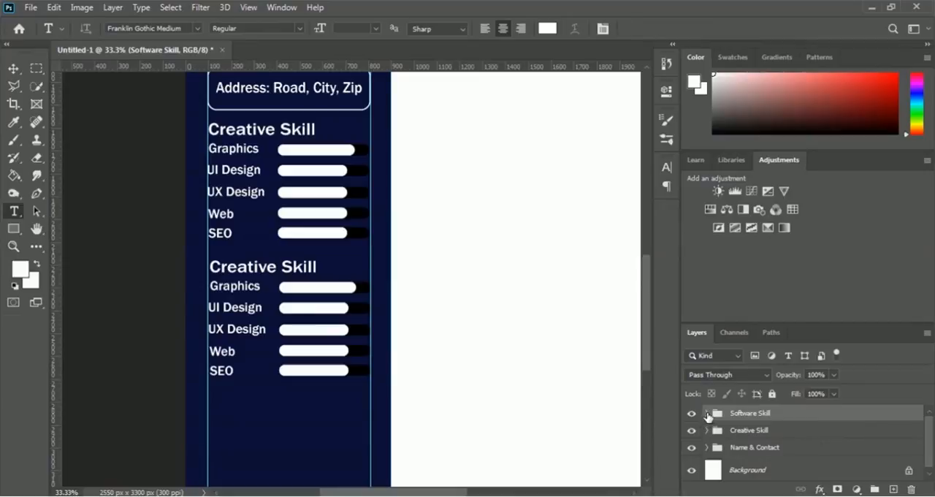
Step: Replace the Graphics label's text with "Photoshop" inside the Software Skill group
{"action": "left_click", "coordinate": [706, 414]}
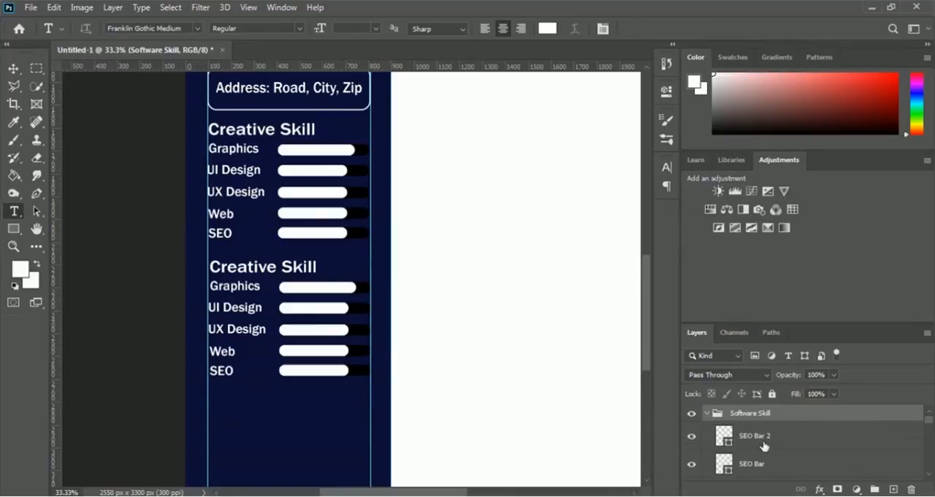
{"action": "scroll", "coordinate": [829, 437], "scroll_direction": "down", "scroll_amount": 5}
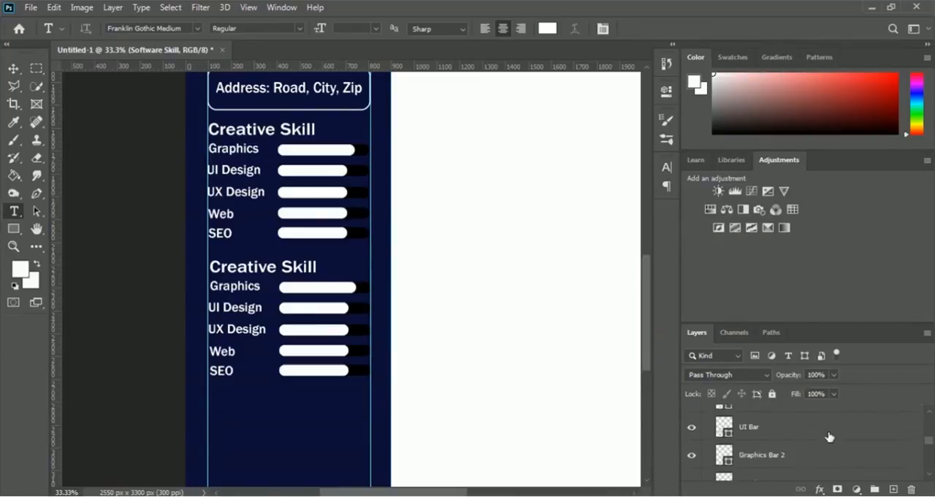
{"action": "scroll", "coordinate": [829, 437], "scroll_direction": "down", "scroll_amount": 6}
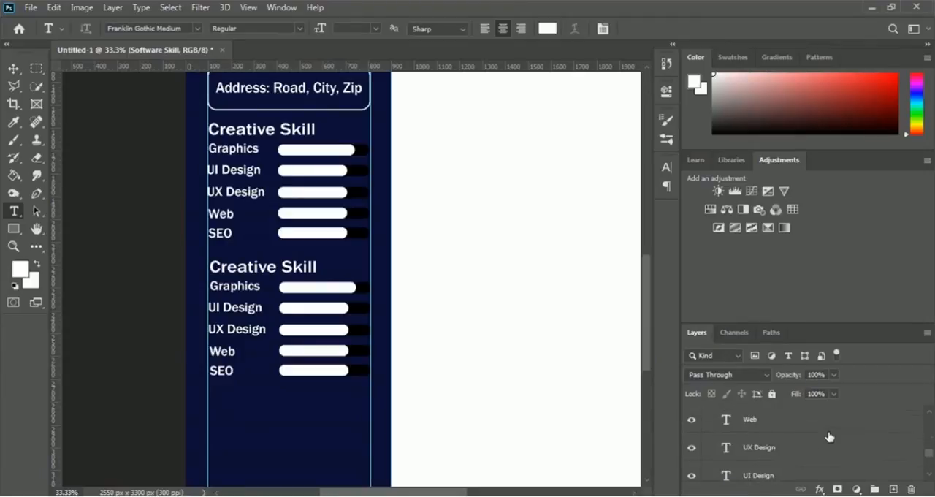
{"action": "scroll", "coordinate": [830, 436], "scroll_direction": "down", "scroll_amount": 1}
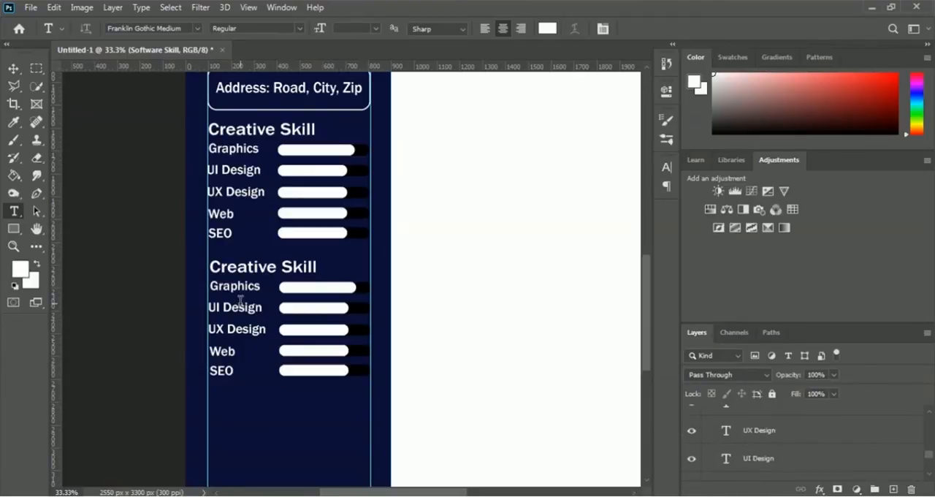
{"action": "scroll", "coordinate": [760, 440], "scroll_direction": "down", "scroll_amount": 2}
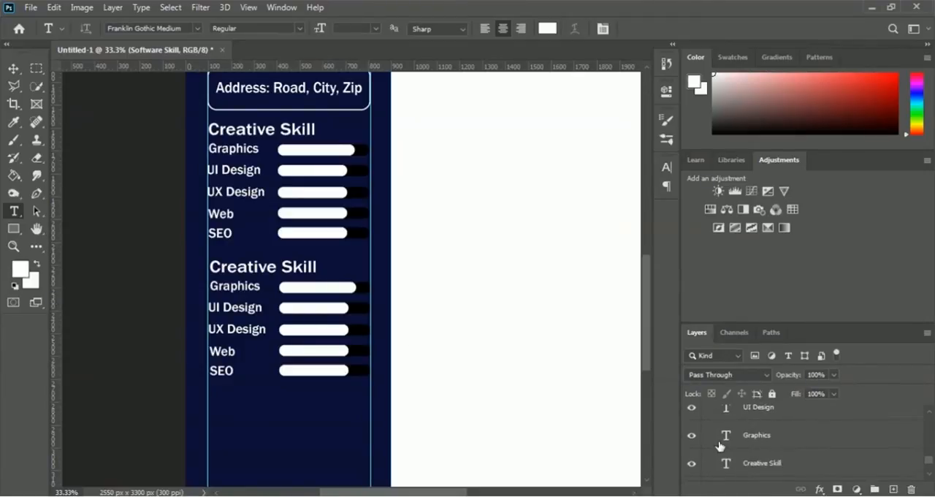
{"action": "left_click", "coordinate": [745, 437]}
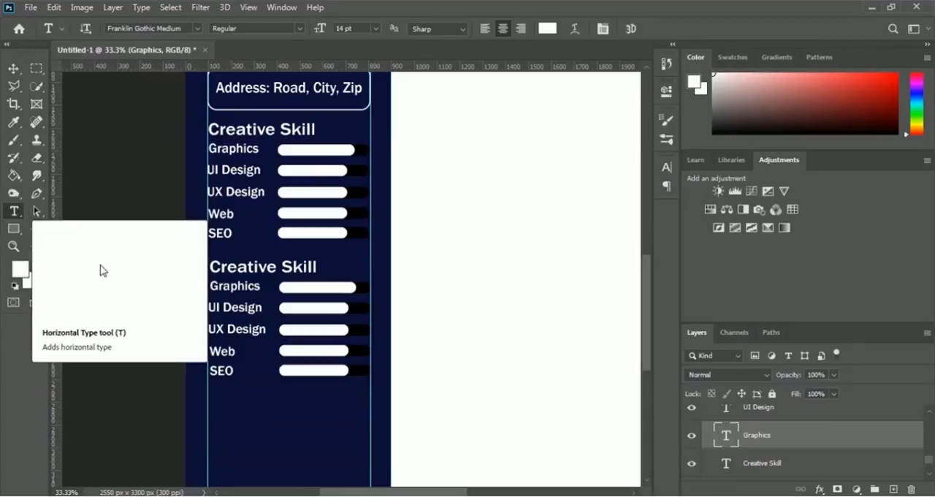
{"action": "left_click", "coordinate": [236, 287]}
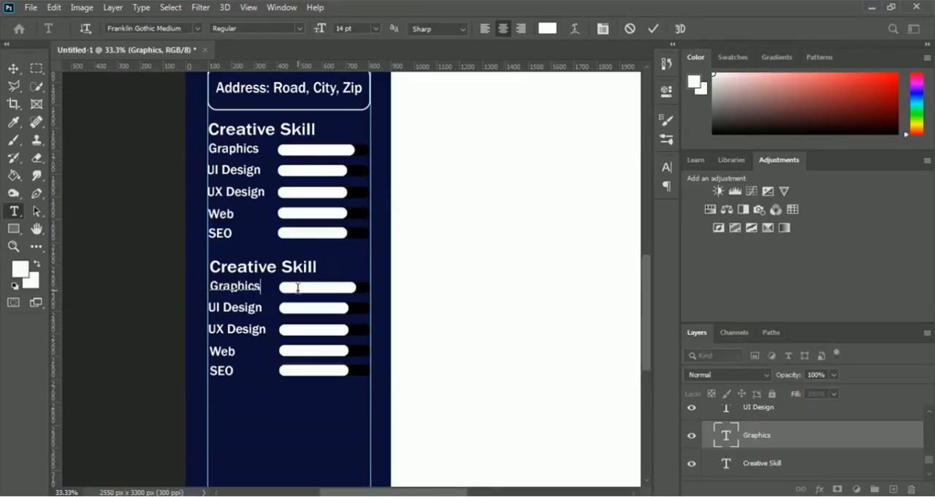
{"action": "key", "text": "ctrl+a"}
{"action": "key", "text": "Right"}
{"action": "key", "text": "Left"}
{"action": "key", "text": "ctrl+a"}
{"action": "type", "text": "Photoshop"}
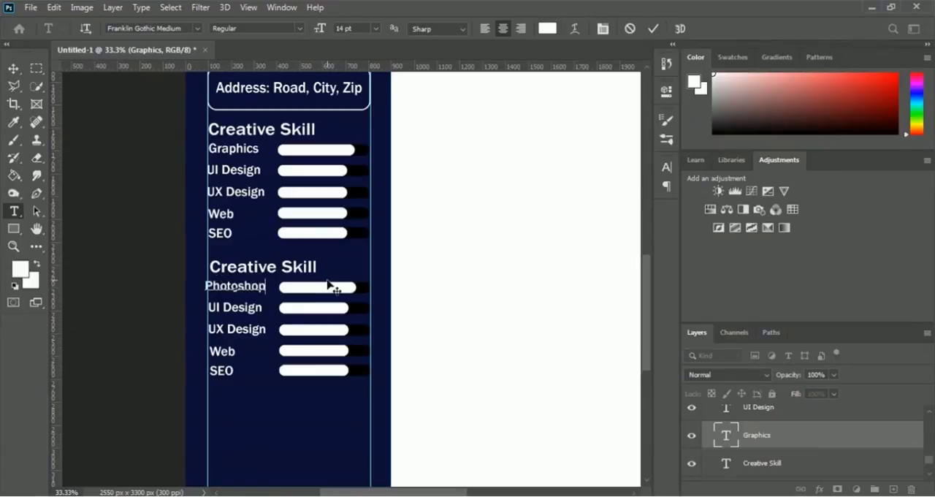
{"action": "left_click", "coordinate": [654, 29]}
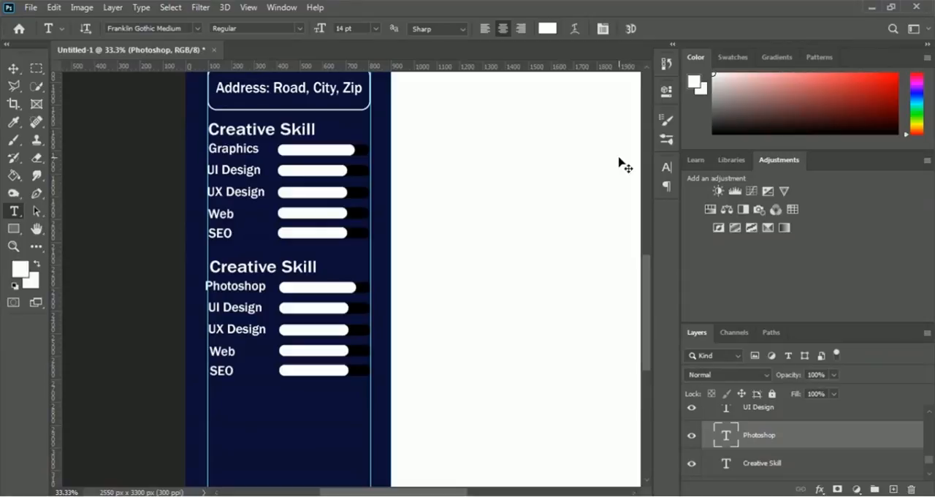
Step: Nudge the Photoshop label horizontally to the inner side of the sidebar's left guide, at about X 235 px
{"action": "key", "text": "ctrl+t"}
{"action": "key", "text": "Right"}
{"action": "key", "text": "Right"}
{"action": "key", "text": "Right"}
{"action": "key", "text": "Right"}
{"action": "key", "text": "Right"}
{"action": "key", "text": "Right"}
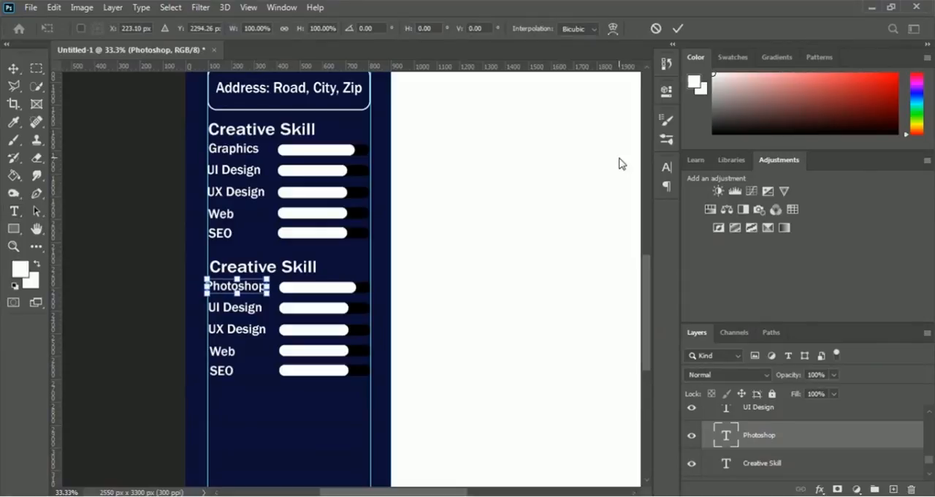
{"action": "key", "text": "Right"}
{"action": "key", "text": "Right"}
{"action": "key", "text": "Right"}
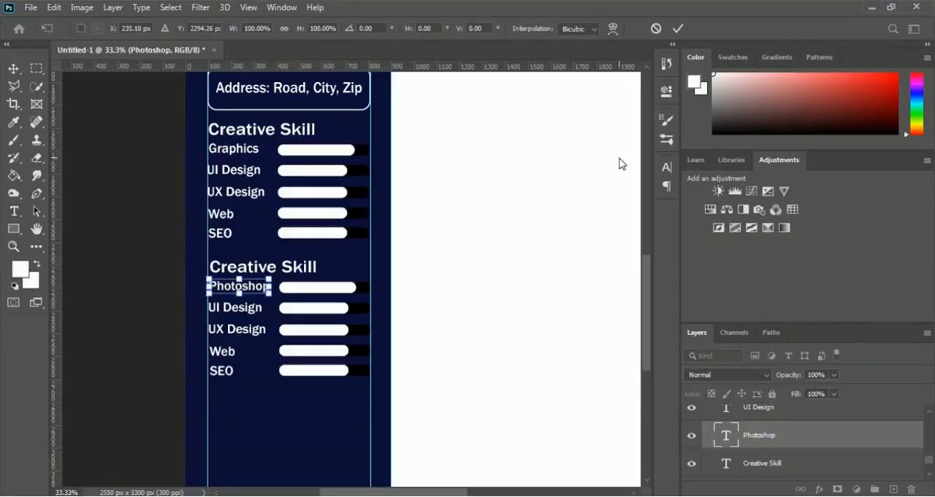
{"action": "key", "text": "Return"}
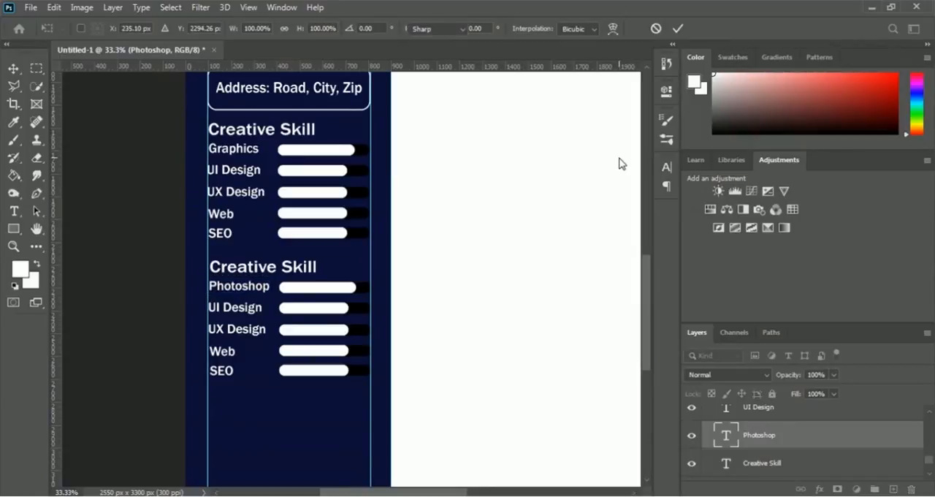
Step: Fine-tune the Photoshop label slightly left and down so it lines up with the guide and its skill bar
{"action": "key", "text": "ctrl+t"}
{"action": "key", "text": "Left"}
{"action": "key", "text": "Left"}
{"action": "key", "text": "Left"}
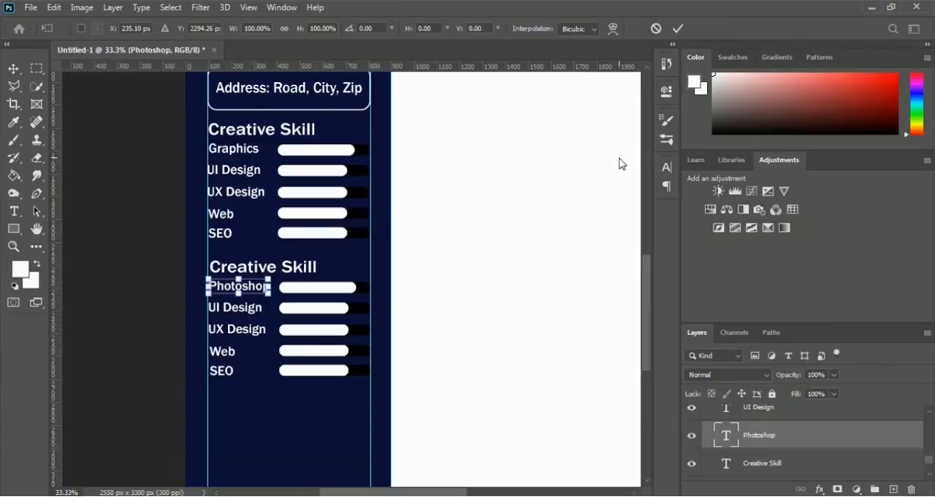
{"action": "key", "text": "Down"}
{"action": "key", "text": "Down"}
{"action": "key", "text": "Down"}
{"action": "key", "text": "Return"}
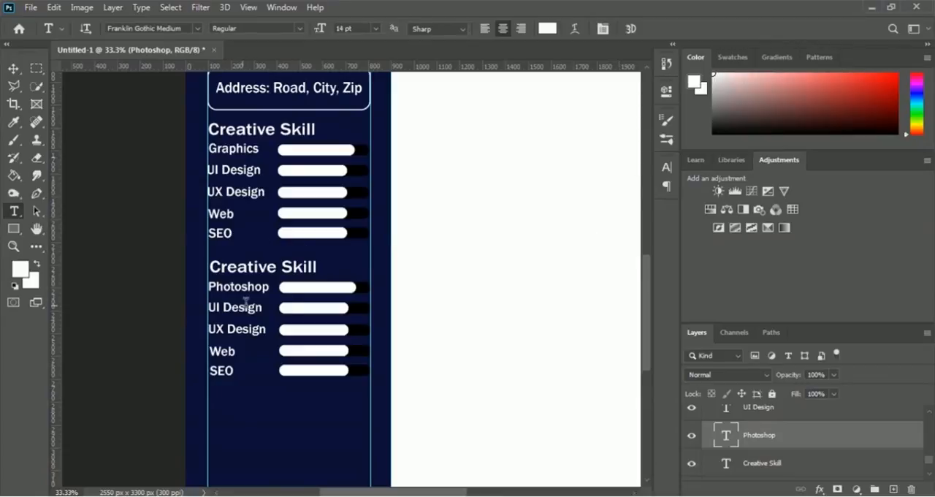
Step: Change the heading of the duplicated skill section to "Software Skill"
{"action": "left_click", "coordinate": [756, 468]}
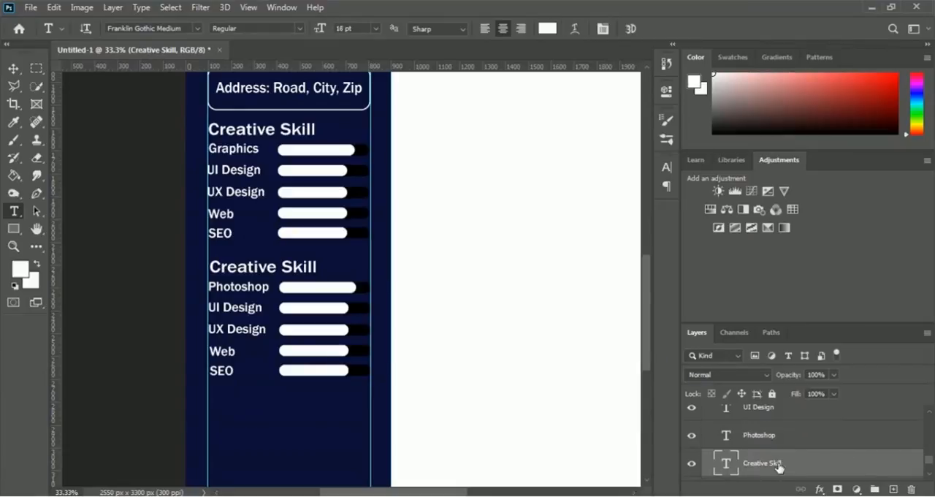
{"action": "left_click", "coordinate": [276, 267]}
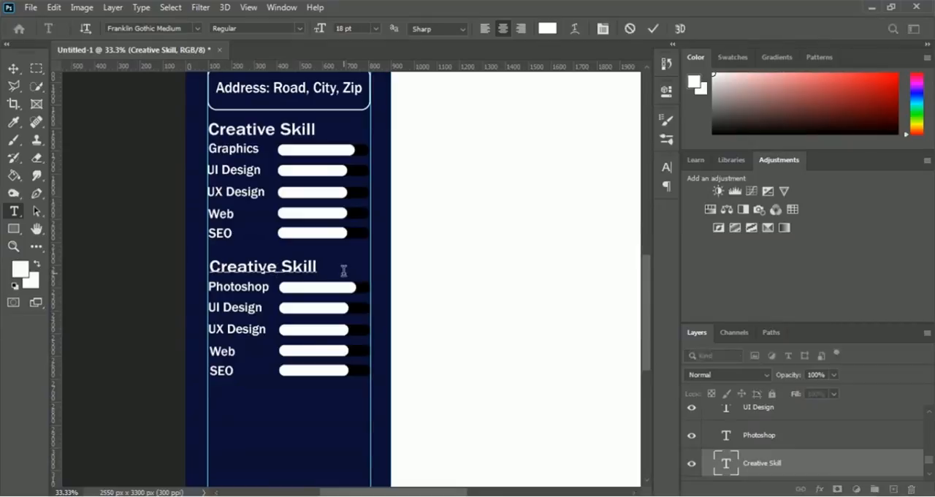
{"action": "key", "text": "shift+Home"}
{"action": "type", "text": "Software"}
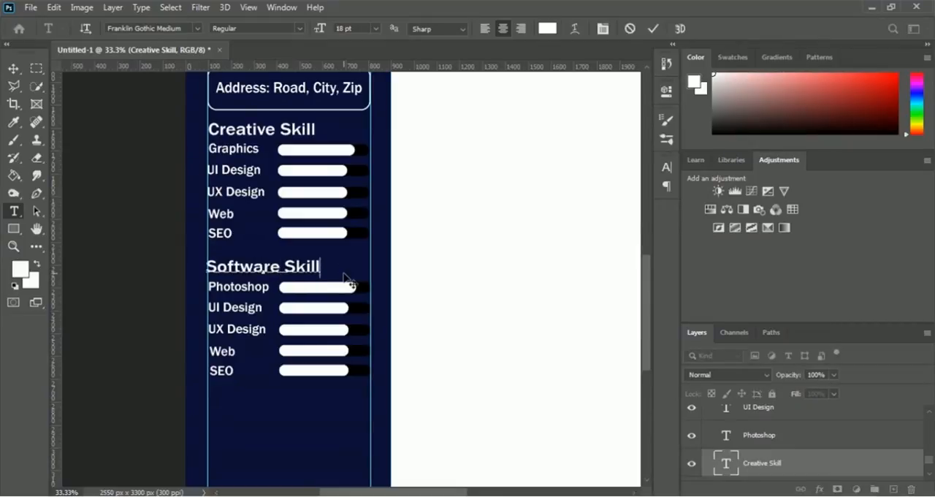
{"action": "left_click", "coordinate": [653, 29]}
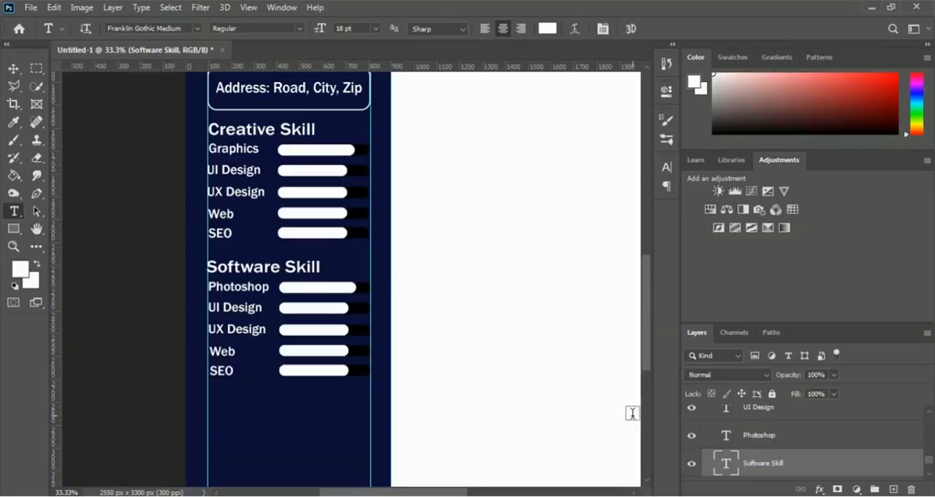
Step: Replace the UI Design label's text with "Illustrator" in the Software Skill group
{"action": "left_click", "coordinate": [766, 419]}
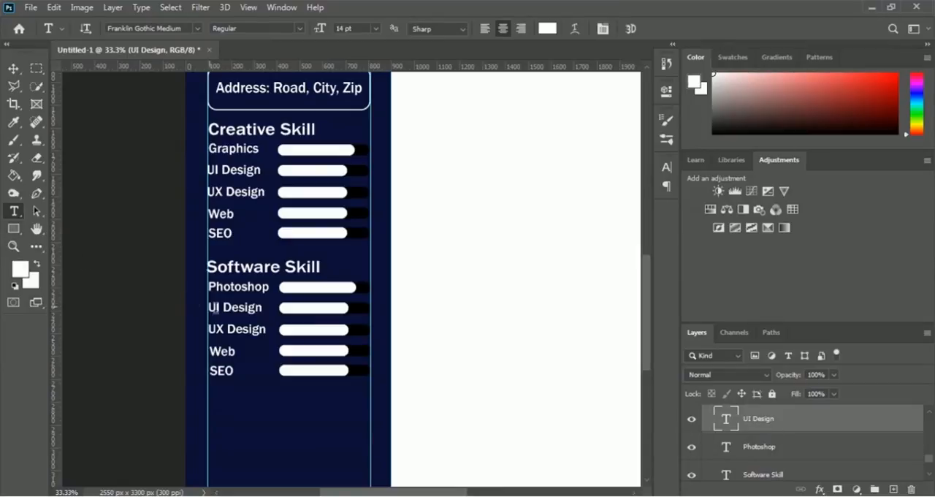
{"action": "left_click", "coordinate": [248, 307]}
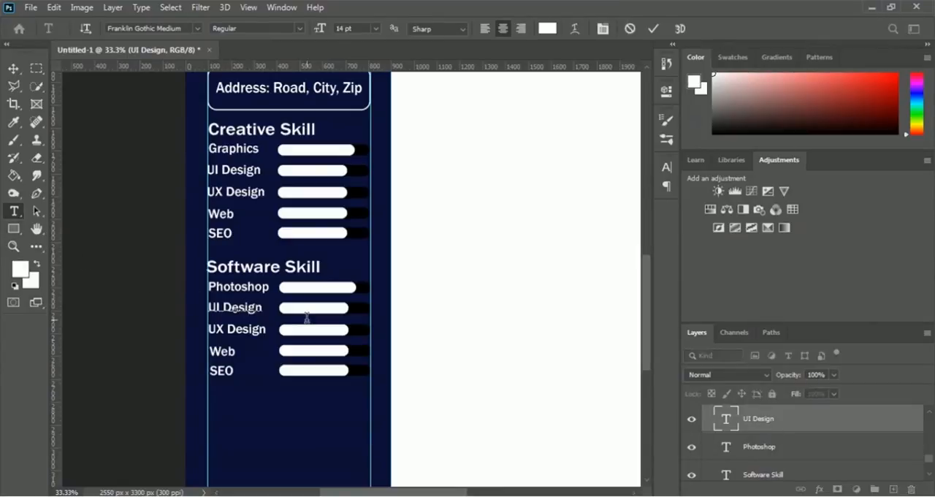
{"action": "left_click", "coordinate": [308, 326], "text": "shift"}
{"action": "key", "text": "ctrl+a"}
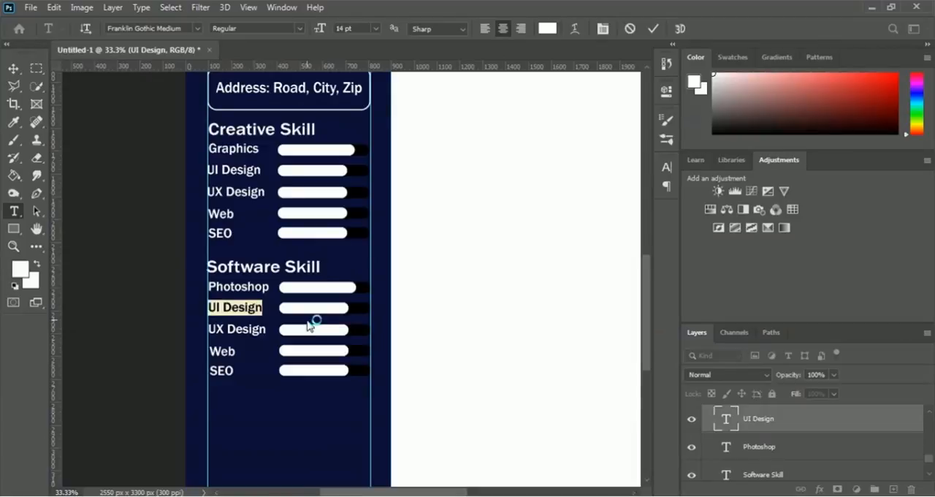
{"action": "type", "text": "Illu"}
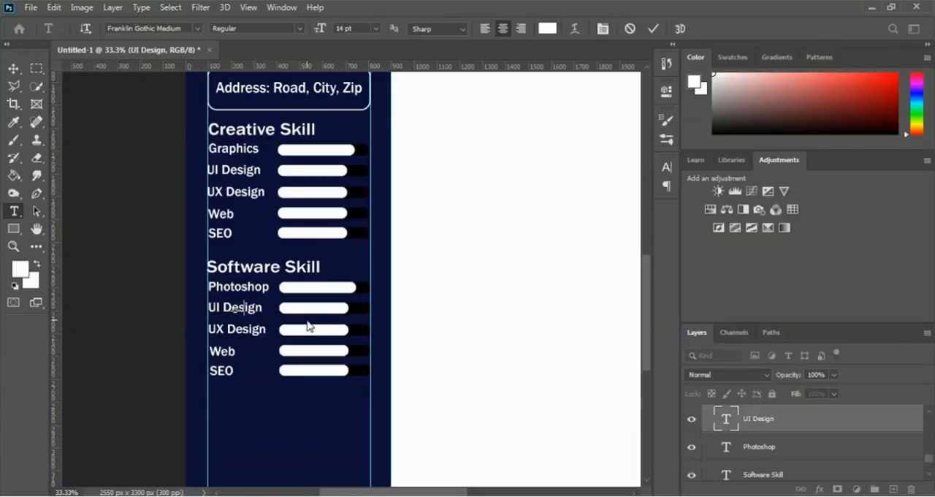
{"action": "type", "text": "strator"}
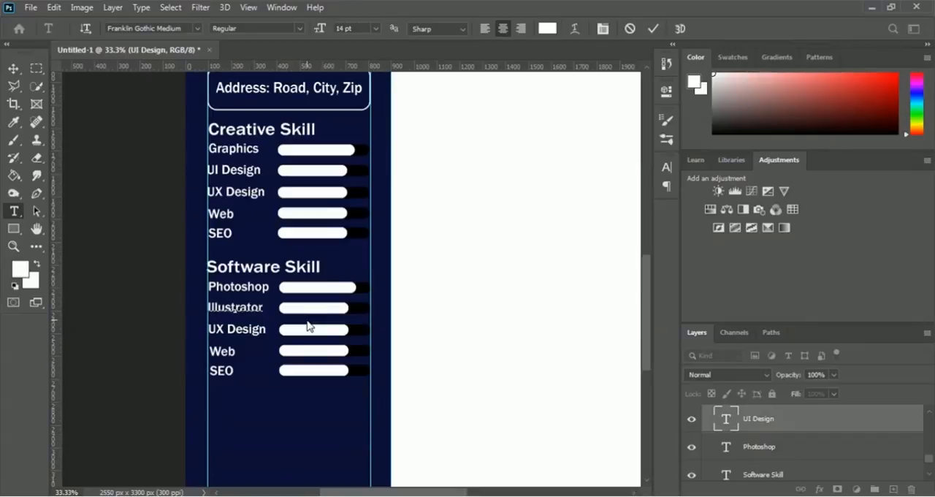
{"action": "left_click", "coordinate": [654, 28]}
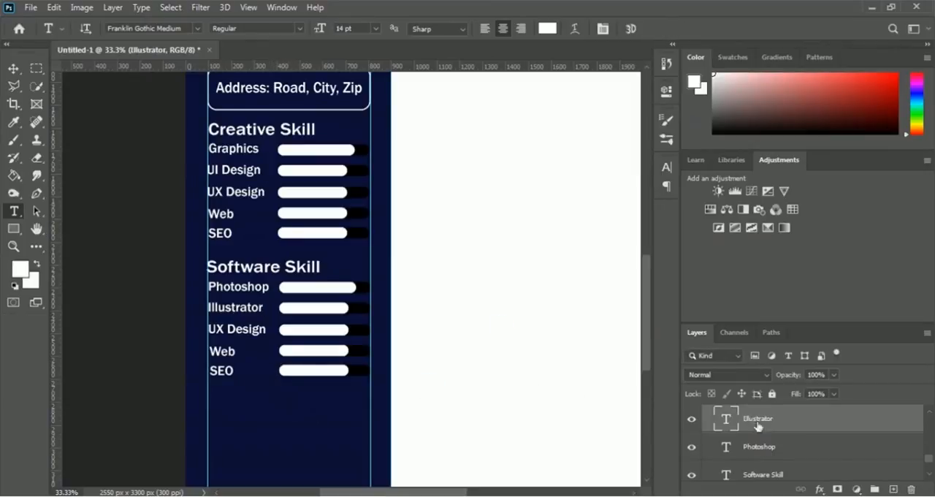
{"action": "scroll", "coordinate": [930, 415], "scroll_direction": "up", "scroll_amount": 1}
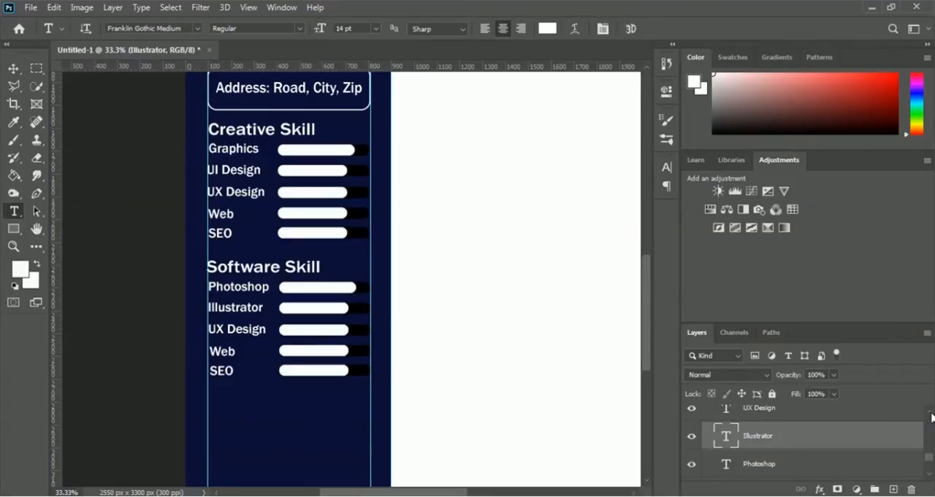
Step: Replace the UX Design label's text with "Lightroom" in the Software Skill group
{"action": "scroll", "coordinate": [930, 416], "scroll_direction": "up", "scroll_amount": 1}
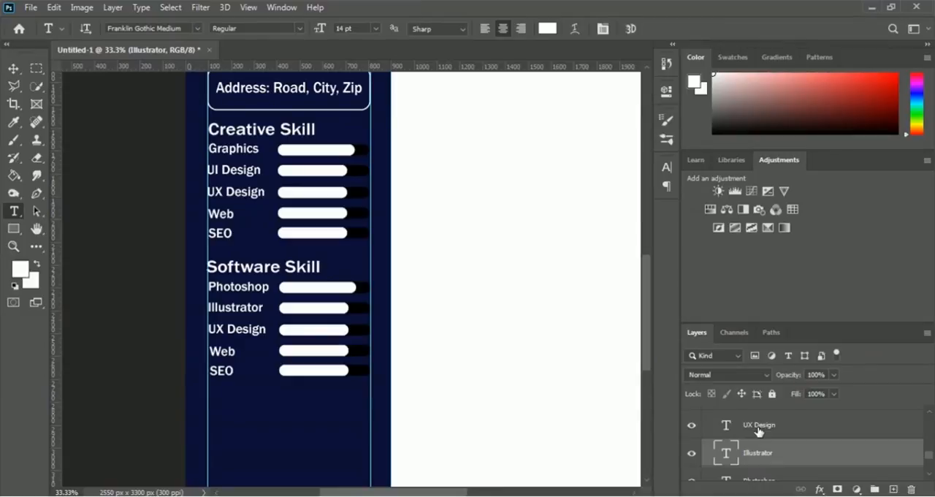
{"action": "left_click", "coordinate": [758, 429]}
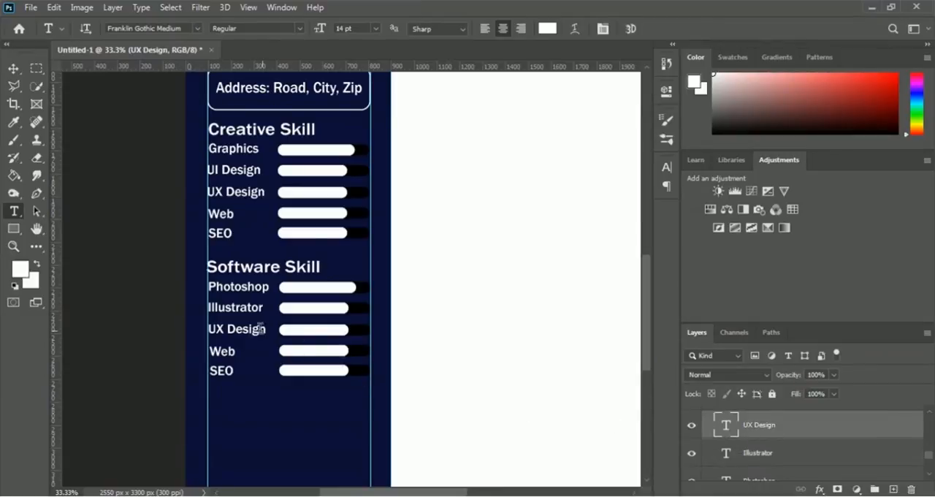
{"action": "left_click", "coordinate": [231, 328]}
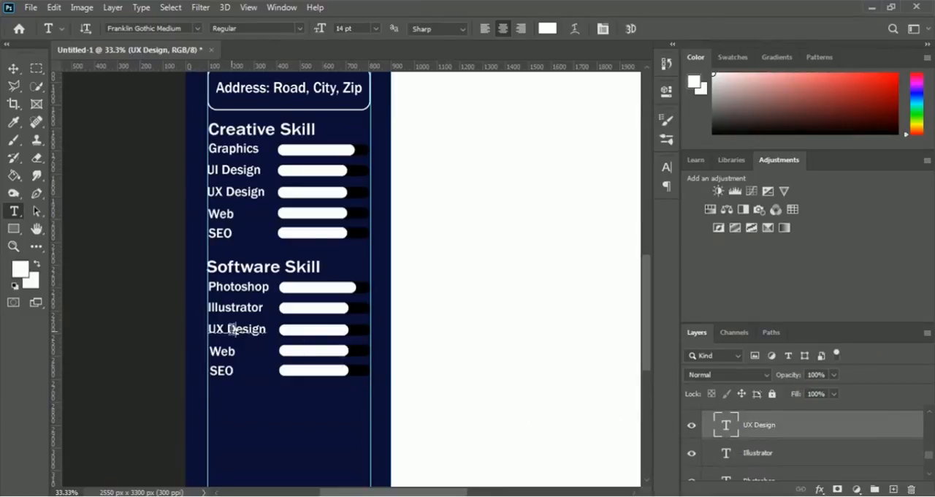
{"action": "left_click", "coordinate": [299, 329]}
{"action": "key", "text": "ctrl+a"}
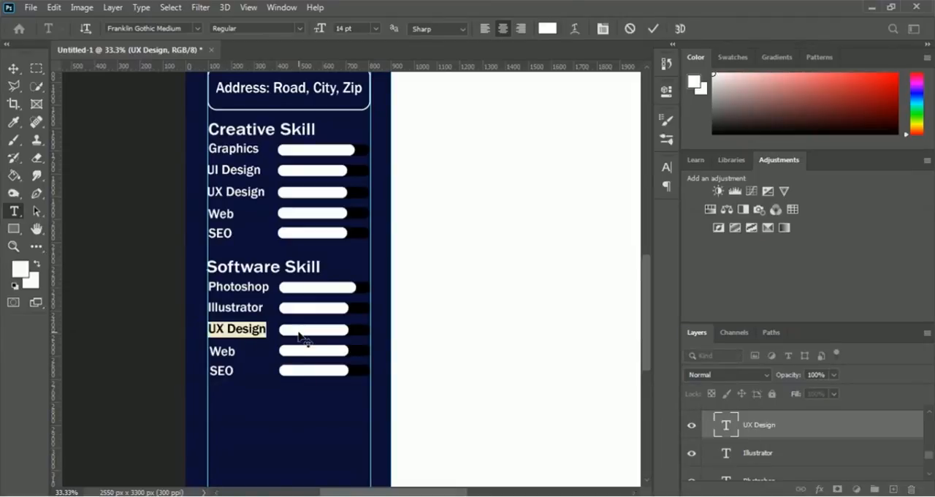
{"action": "type", "text": "Lightr"}
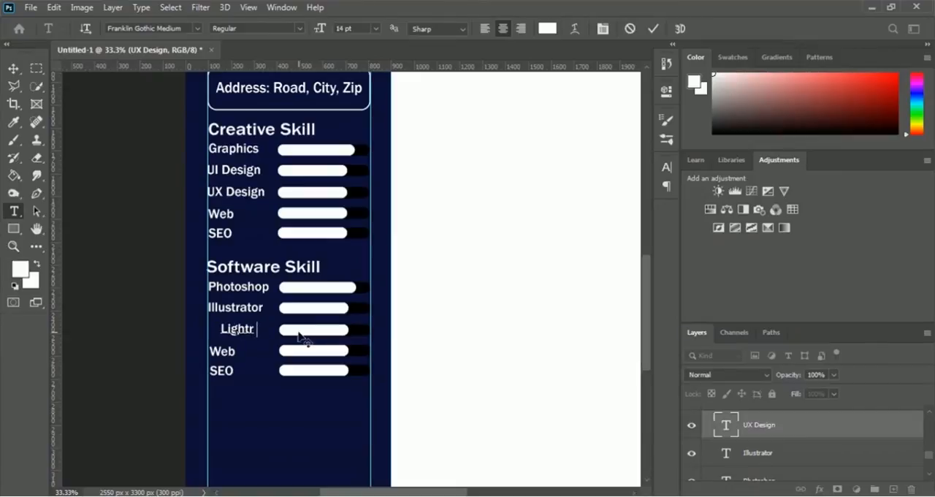
{"action": "type", "text": "oom"}
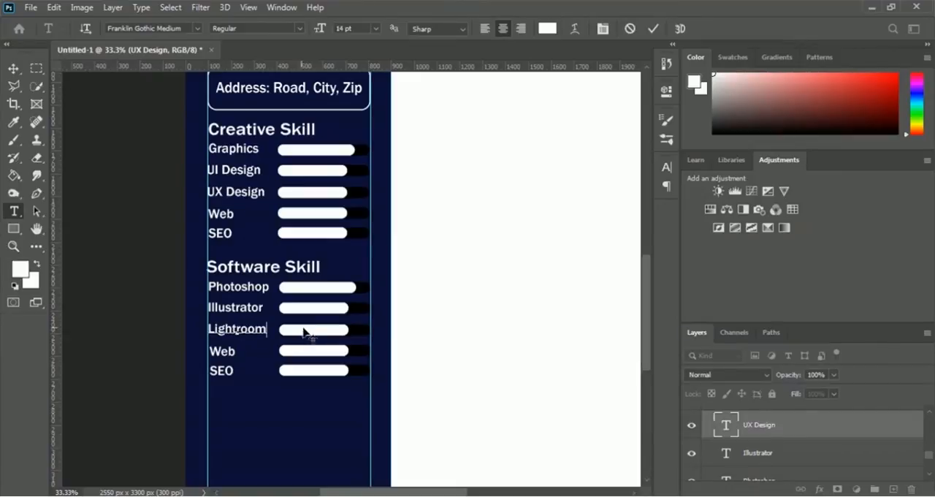
{"action": "left_click", "coordinate": [654, 29]}
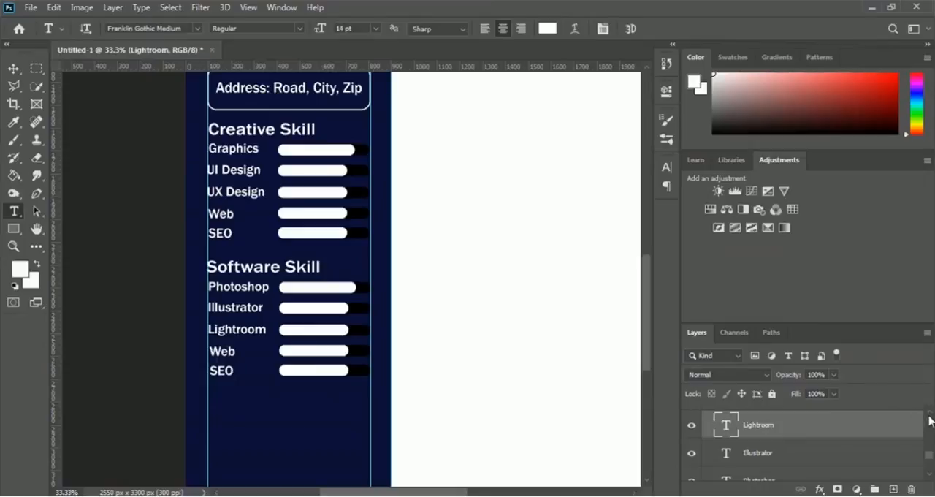
Step: Replace the Web label's text with "Indesign" in the Software Skill group
{"action": "scroll", "coordinate": [931, 416], "scroll_direction": "up", "scroll_amount": 1}
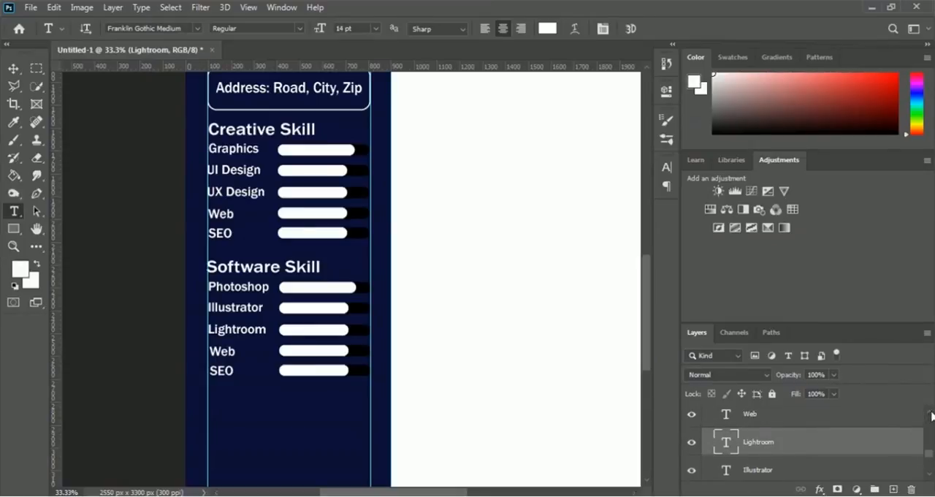
{"action": "scroll", "coordinate": [926, 413], "scroll_direction": "up", "scroll_amount": 1}
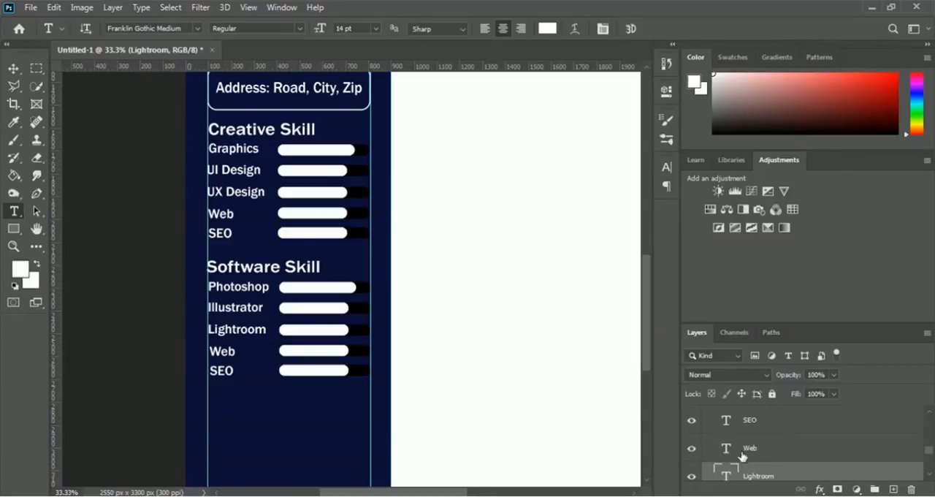
{"action": "left_click", "coordinate": [760, 455]}
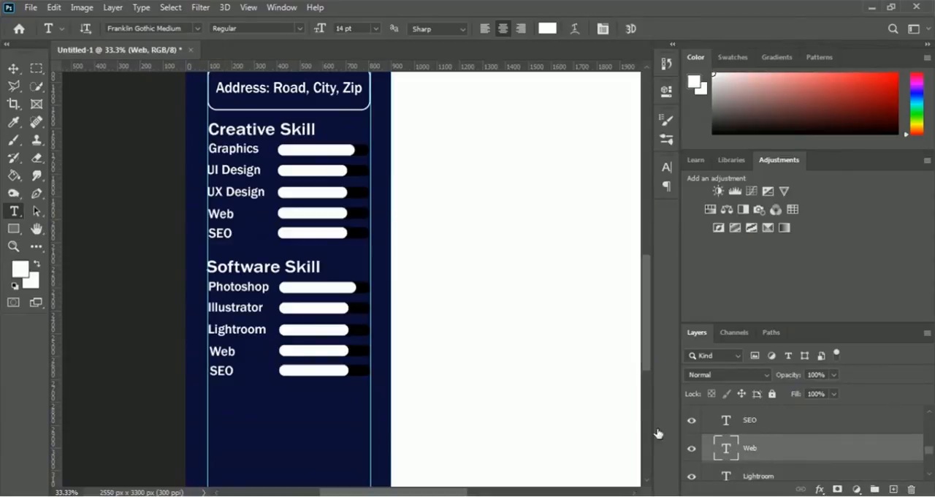
{"action": "left_click", "coordinate": [228, 351]}
{"action": "double_click", "coordinate": [247, 352]}
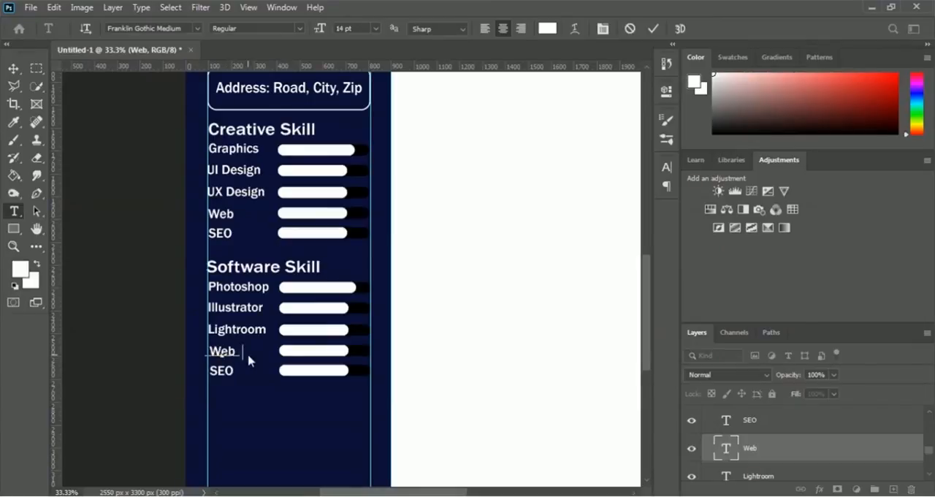
{"action": "type", "text": "Indesign"}
{"action": "left_click", "coordinate": [653, 30]}
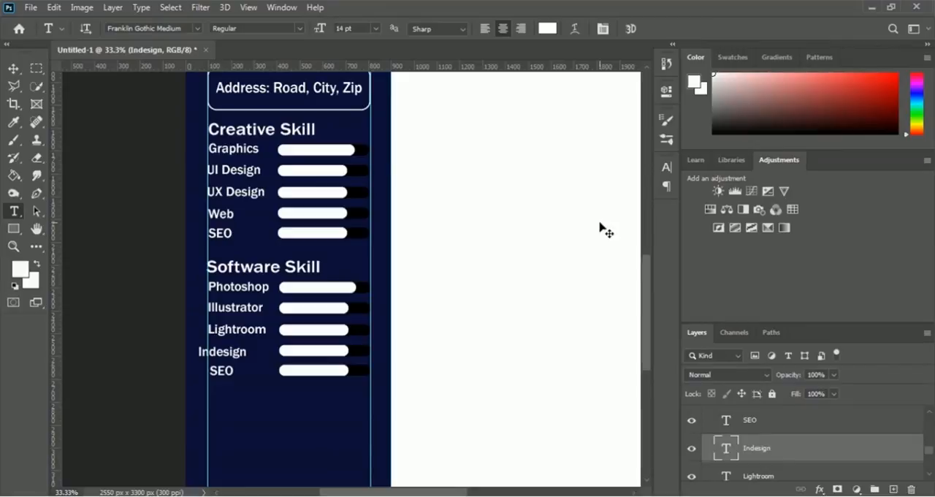
Step: Nudge the Indesign label horizontally until it starts at the sidebar's left guide, at about X 206 px
{"action": "key", "text": "ctrl+t"}
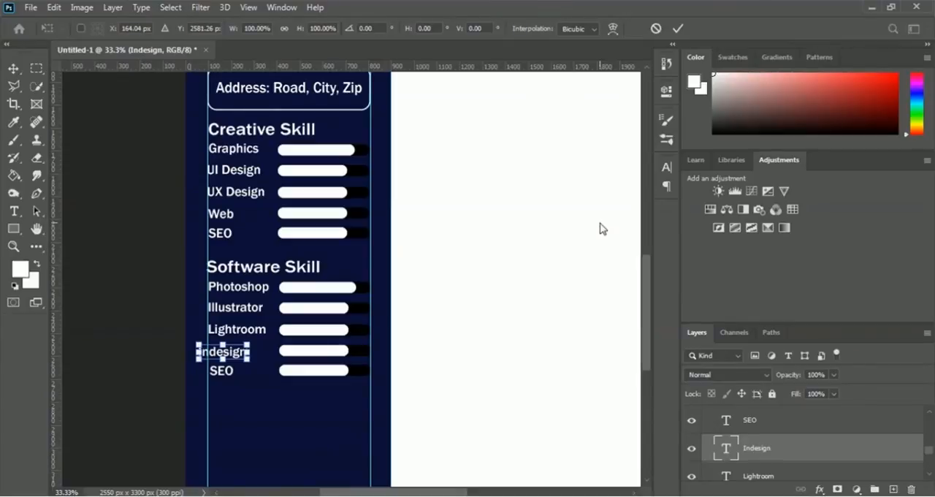
{"action": "key", "text": "shift+Right"}
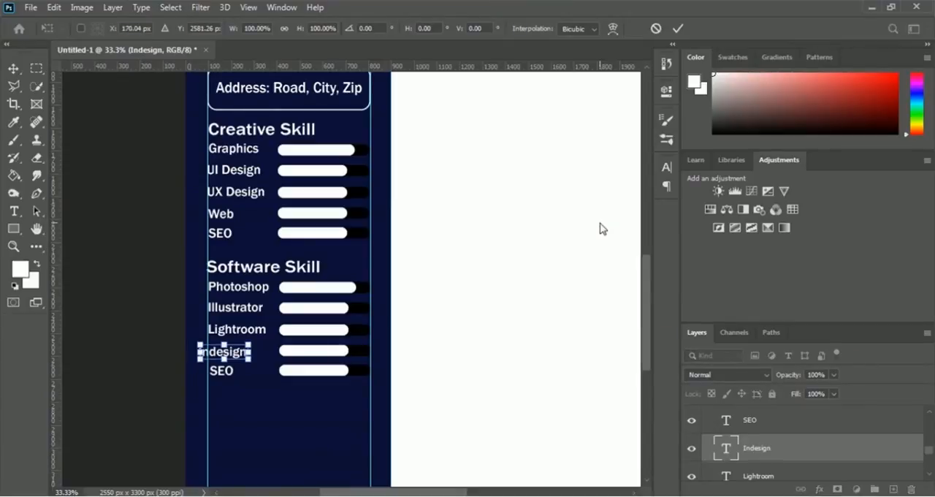
{"action": "key", "text": "Right"}
{"action": "key", "text": "Right"}
{"action": "key", "text": "Right"}
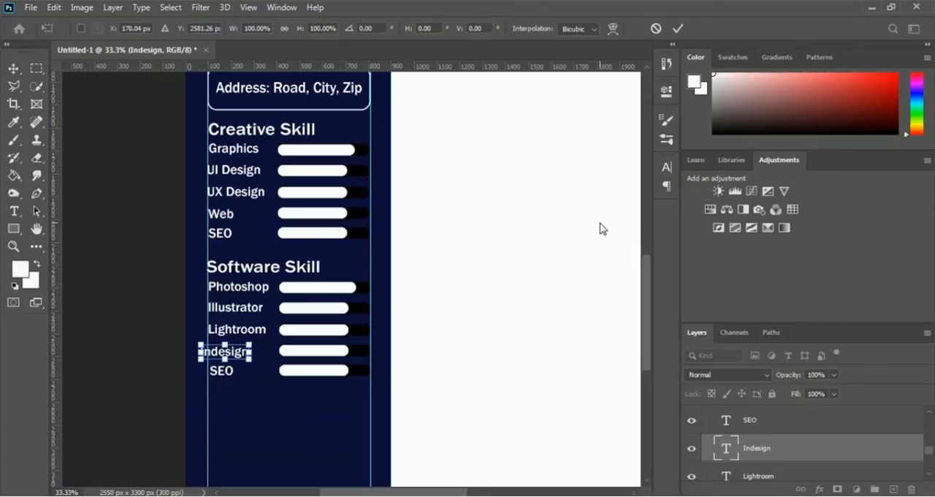
{"action": "key", "text": "Right"}
{"action": "key", "text": "Right"}
{"action": "key", "text": "Right"}
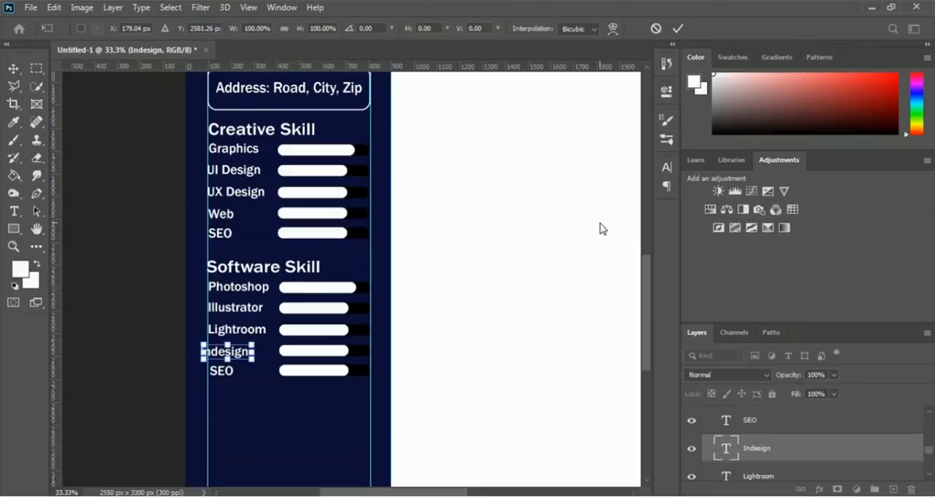
{"action": "key", "text": "Right"}
{"action": "key", "text": "Right"}
{"action": "key", "text": "Right"}
{"action": "key", "text": "Right"}
{"action": "key", "text": "Right"}
{"action": "key", "text": "Right"}
{"action": "key", "text": "Right"}
{"action": "key", "text": "Right"}
{"action": "key", "text": "Right"}
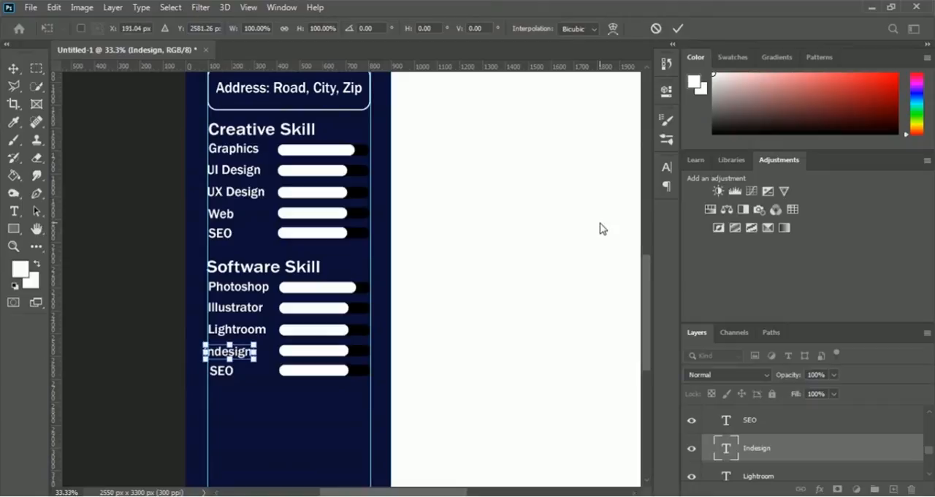
{"action": "key", "text": "Right"}
{"action": "key", "text": "Right"}
{"action": "key", "text": "Right"}
{"action": "key", "text": "Right"}
{"action": "key", "text": "Right"}
{"action": "key", "text": "Right"}
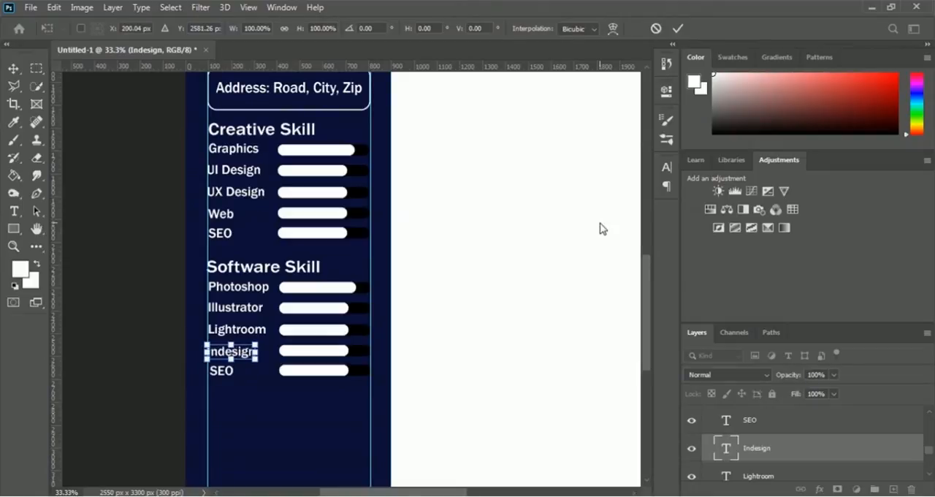
{"action": "key", "text": "Right"}
{"action": "key", "text": "Right"}
{"action": "key", "text": "Right"}
{"action": "key", "text": "Right"}
{"action": "key", "text": "Right"}
{"action": "key", "text": "Right"}
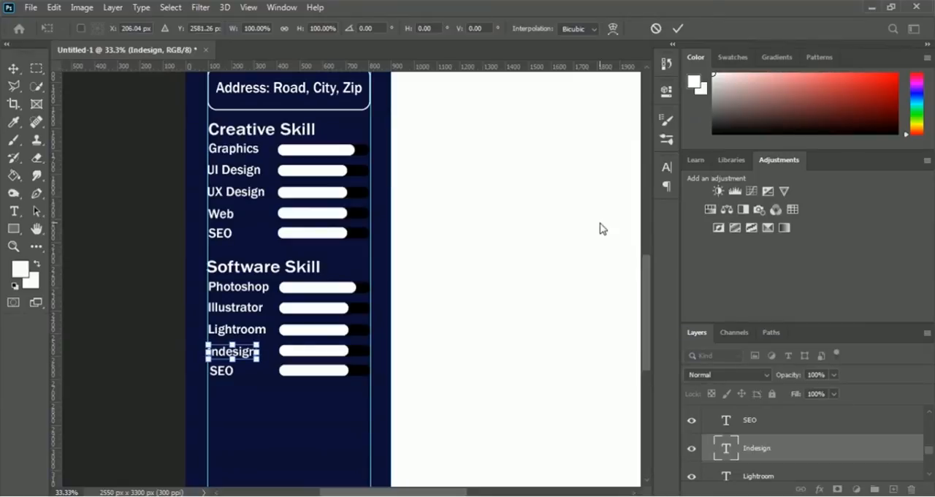
{"action": "key", "text": "Right"}
{"action": "key", "text": "Right"}
{"action": "key", "text": "Return"}
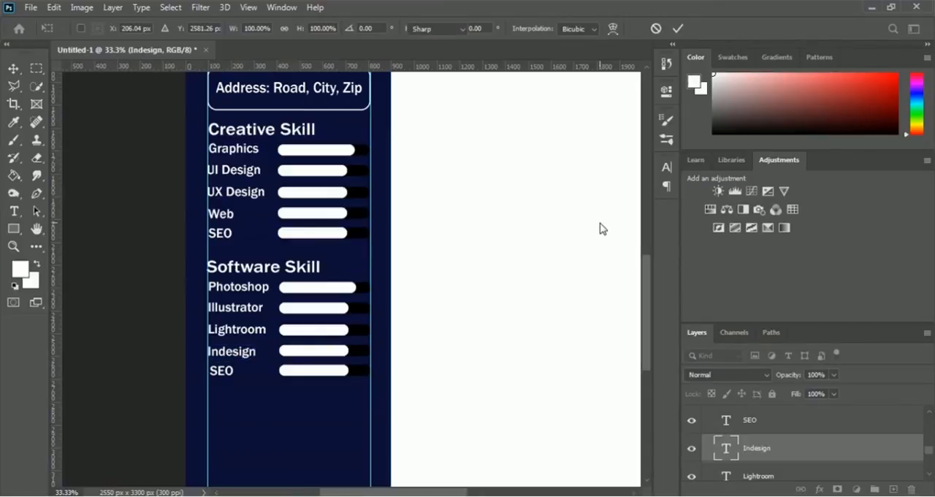
{"action": "key", "text": "Return"}
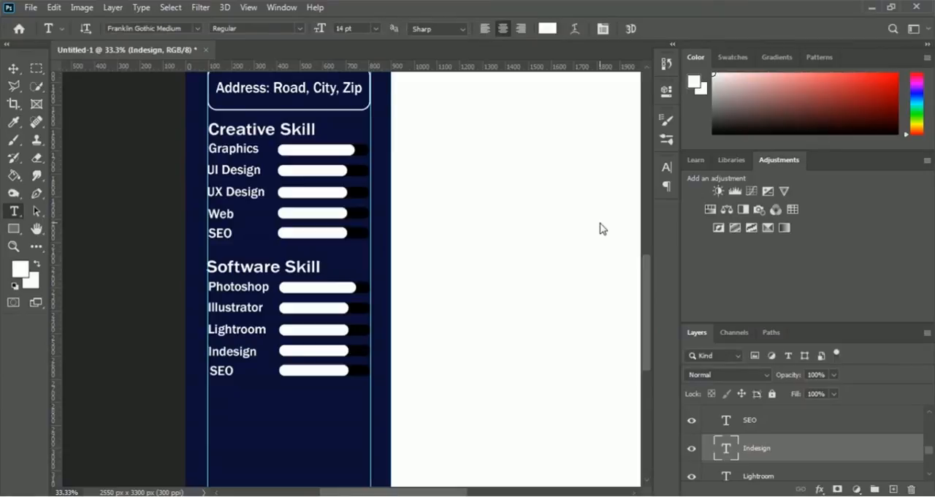
Step: Add a "Premiere Pro" label beside the last Software Skill bar and delete the SEO text layer it replaces
{"action": "left_click", "coordinate": [750, 426]}
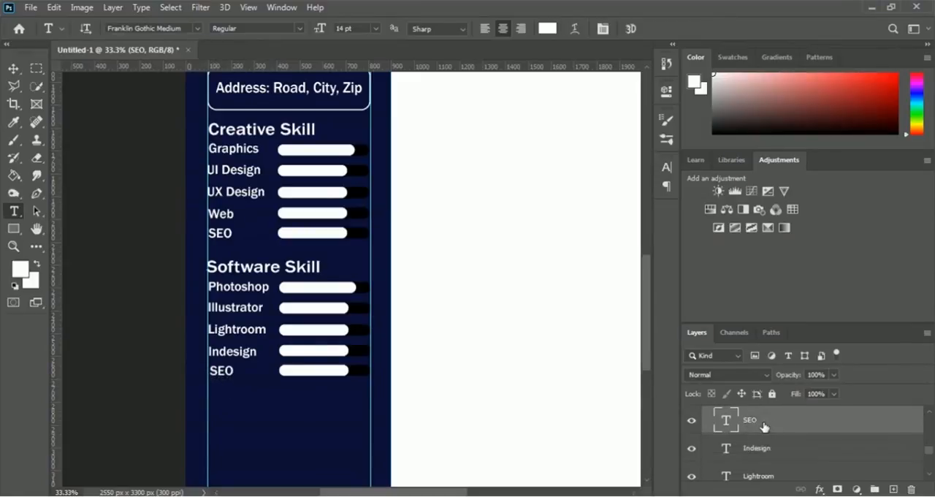
{"action": "double_click", "coordinate": [232, 371]}
{"action": "type", "text": "Premiere"}
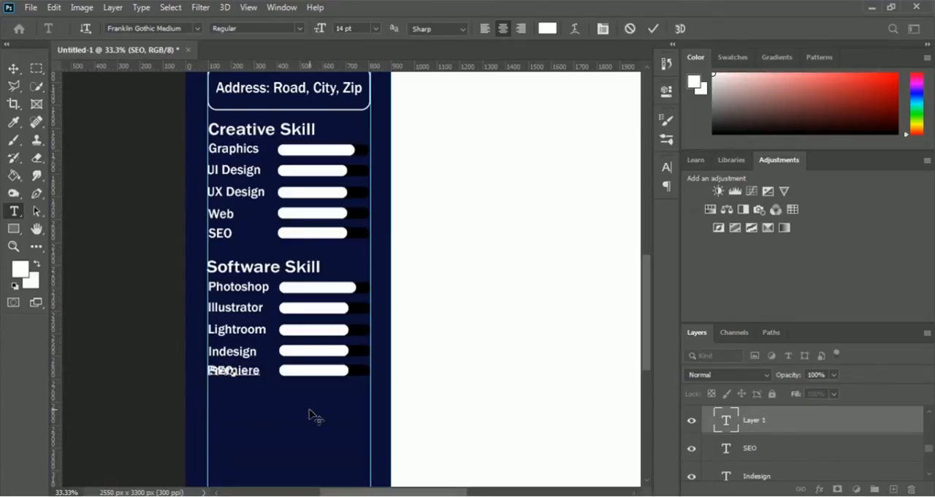
{"action": "type", "text": " Pro"}
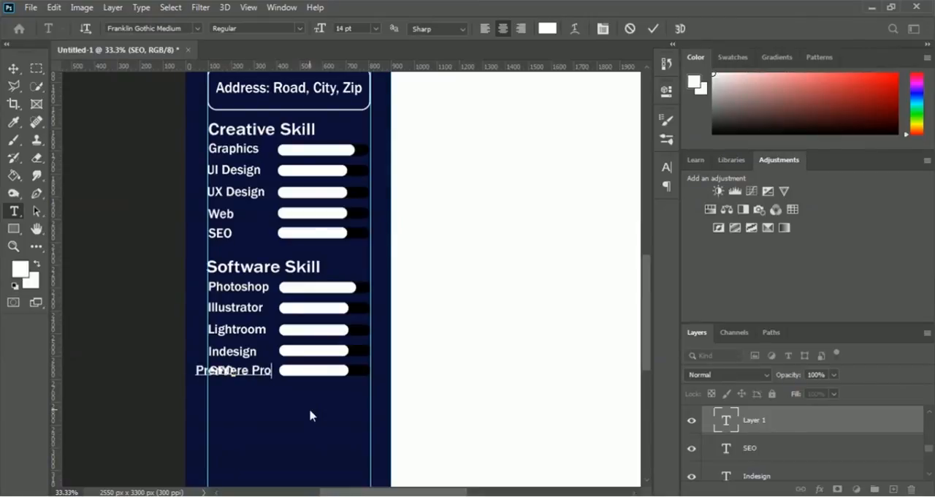
{"action": "left_click", "coordinate": [650, 35]}
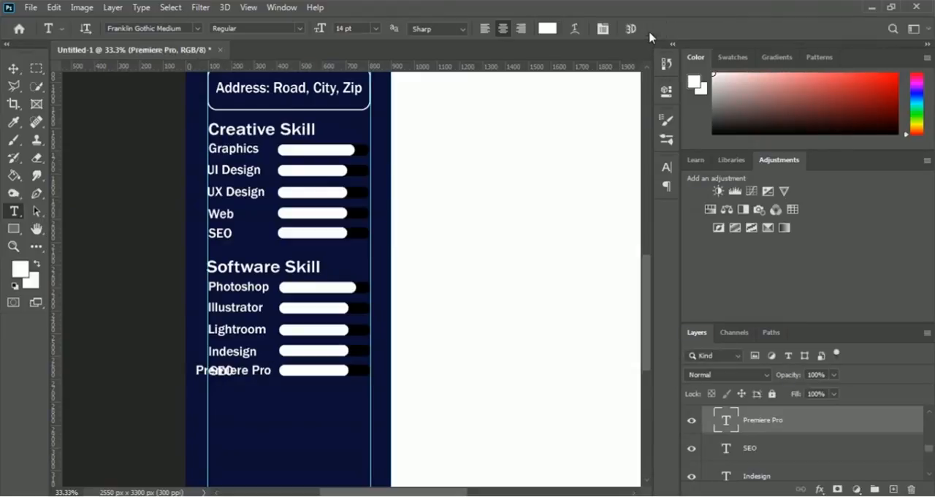
{"action": "left_click", "coordinate": [756, 450]}
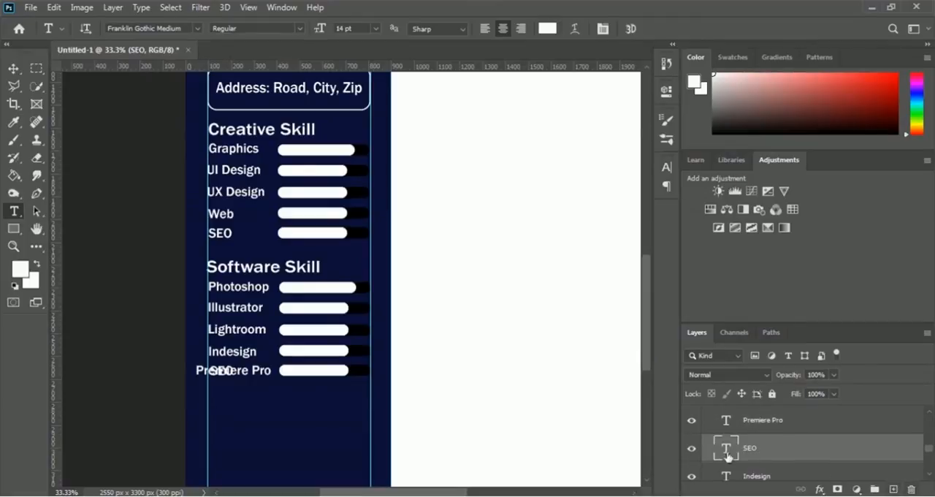
{"action": "left_click", "coordinate": [912, 489]}
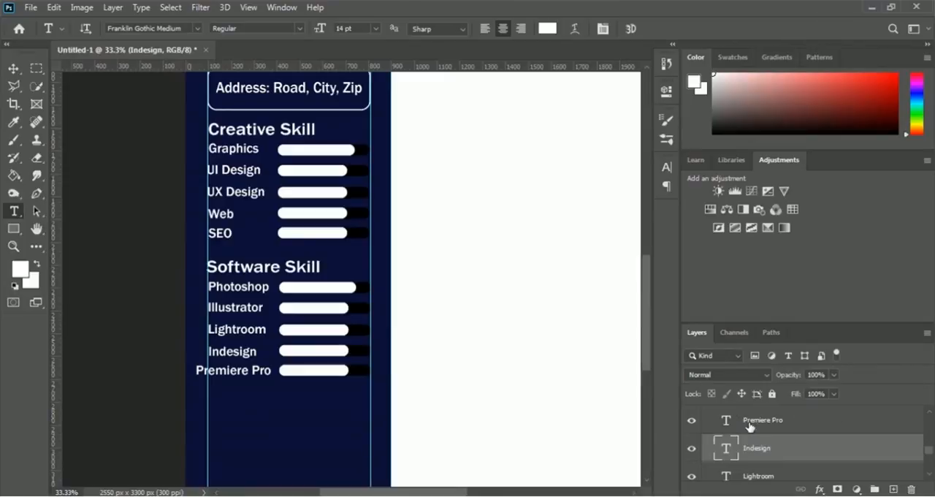
Step: Narrow the Premiere Pro label to about 93% width so it fits between the sidebar's left guide and its skill bar
{"action": "left_click", "coordinate": [748, 426]}
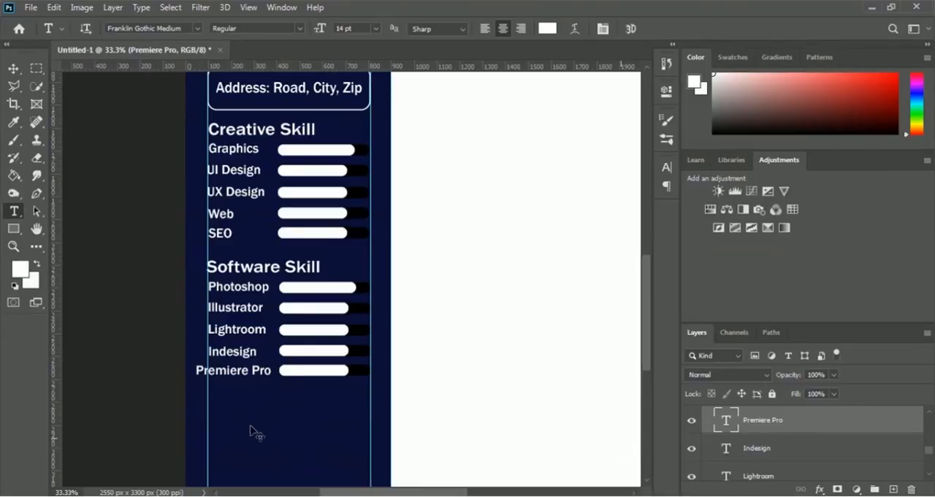
{"action": "key", "text": "ctrl+t"}
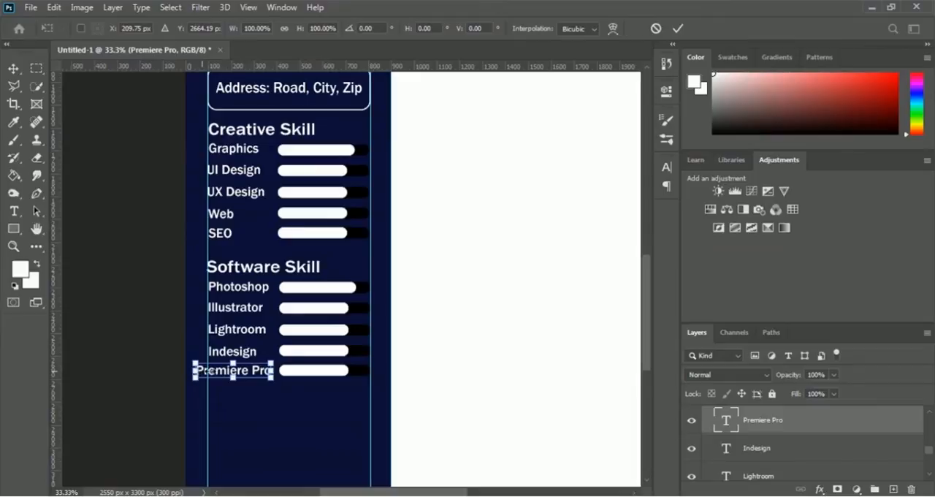
{"action": "left_click_drag", "start_coordinate": [195, 371], "coordinate": [207, 371]}
{"action": "left_click_drag", "start_coordinate": [258, 387], "coordinate": [256, 387]}
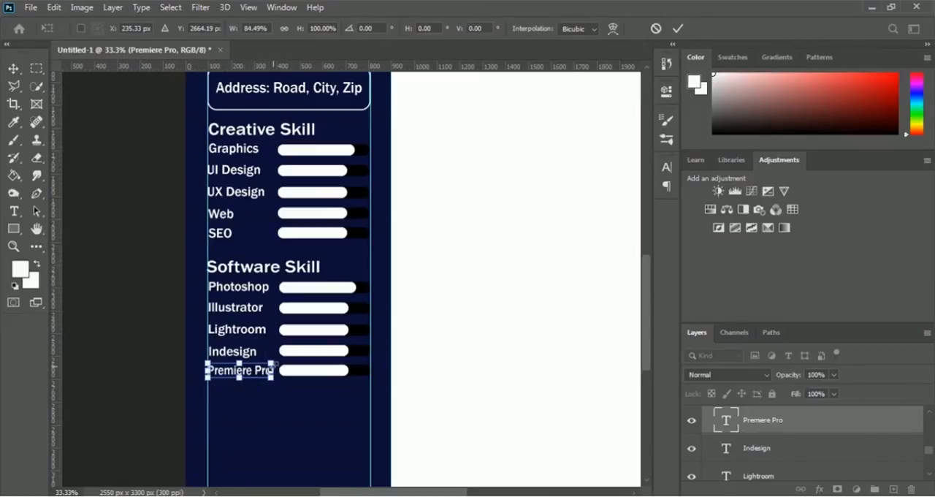
{"action": "key", "text": "ctrl+plus"}
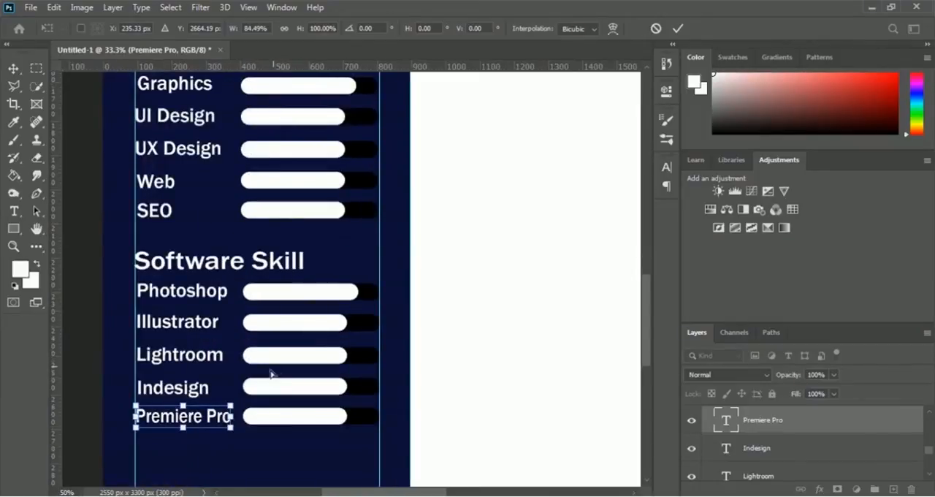
{"action": "left_click_drag", "start_coordinate": [233, 416], "coordinate": [240, 415]}
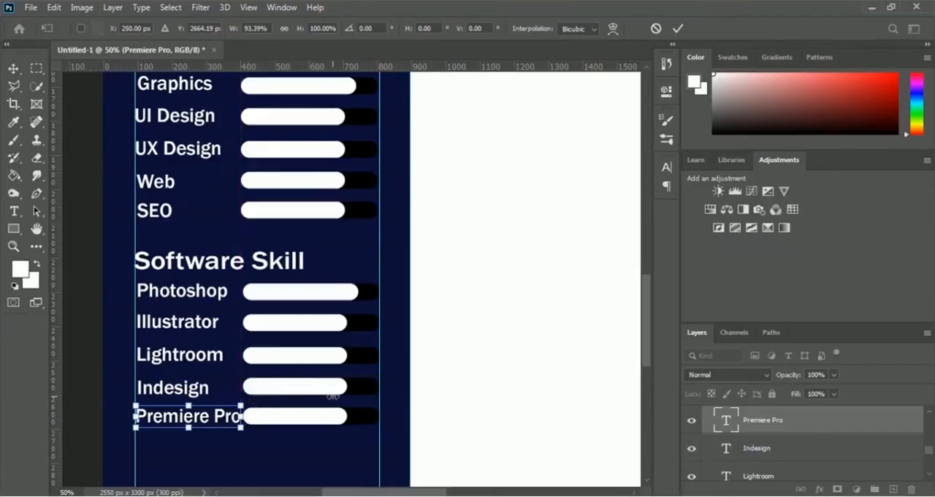
{"action": "key", "text": "Return"}
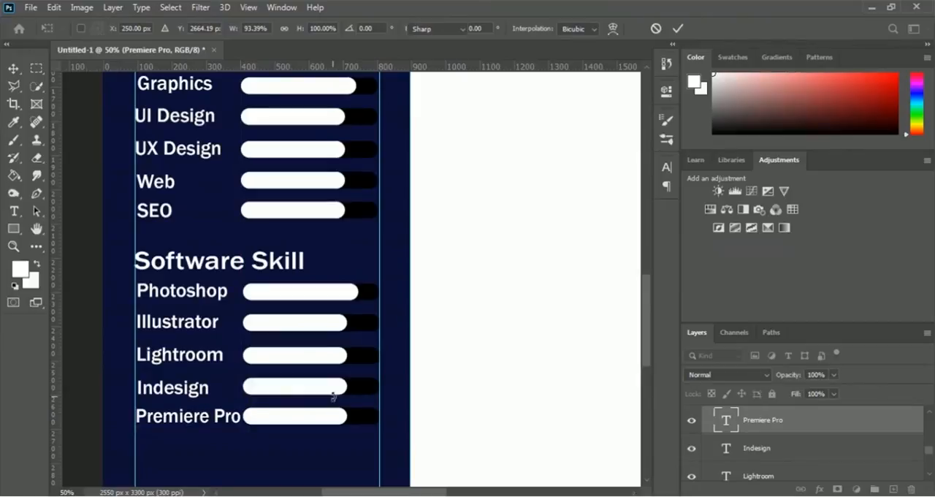
{"action": "key", "text": "ctrl+minus"}
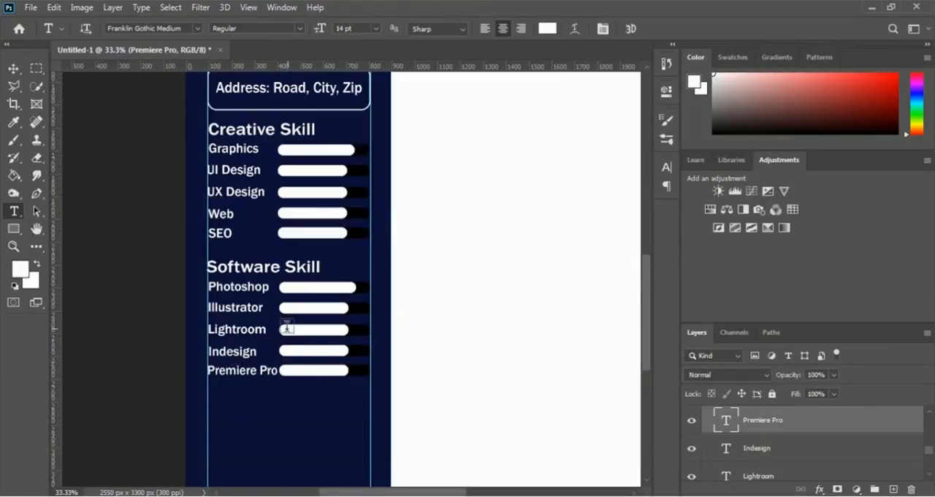
{"action": "scroll", "coordinate": [763, 459], "scroll_direction": "up", "scroll_amount": 1}
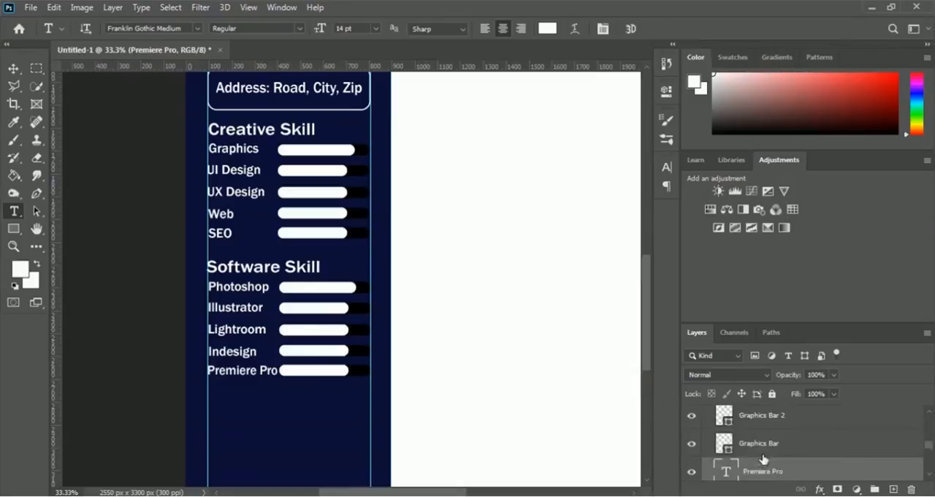
Step: Widen the white fill bar beside Illustrator to about 108.87% width, extending its right end and keeping its left end fixed
{"action": "scroll", "coordinate": [763, 458], "scroll_direction": "up", "scroll_amount": 2}
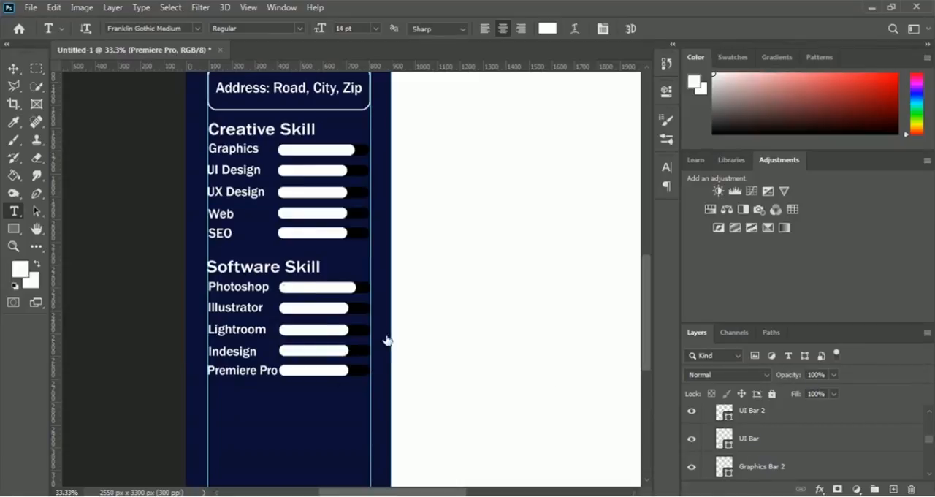
{"action": "left_click", "coordinate": [763, 420]}
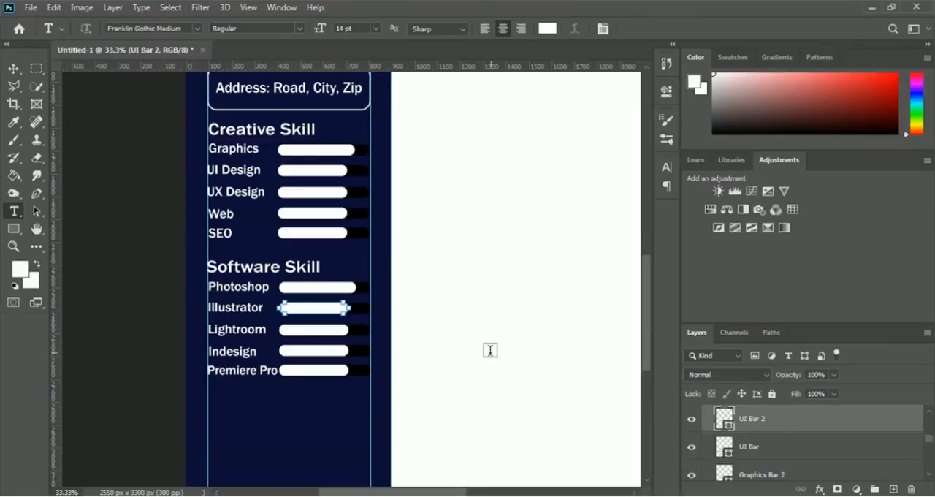
{"action": "key", "text": "ctrl+t"}
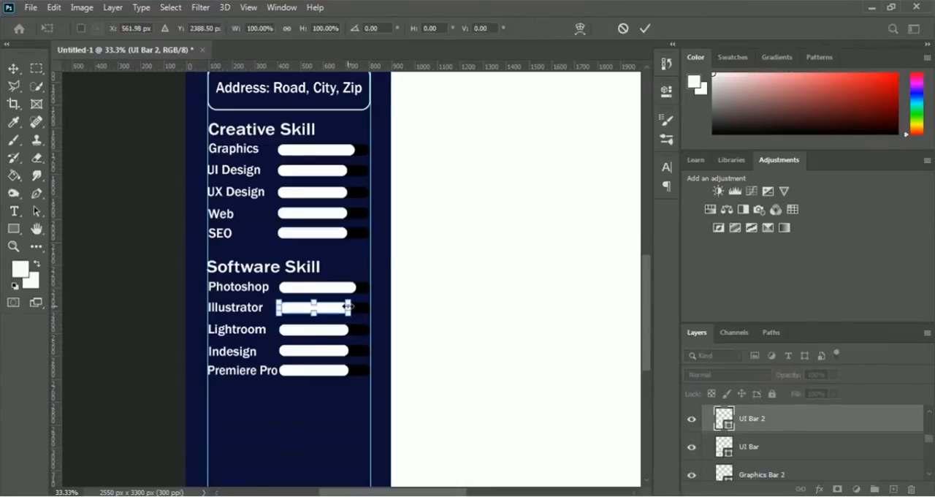
{"action": "left_click_drag", "start_coordinate": [349, 308], "coordinate": [355, 307]}
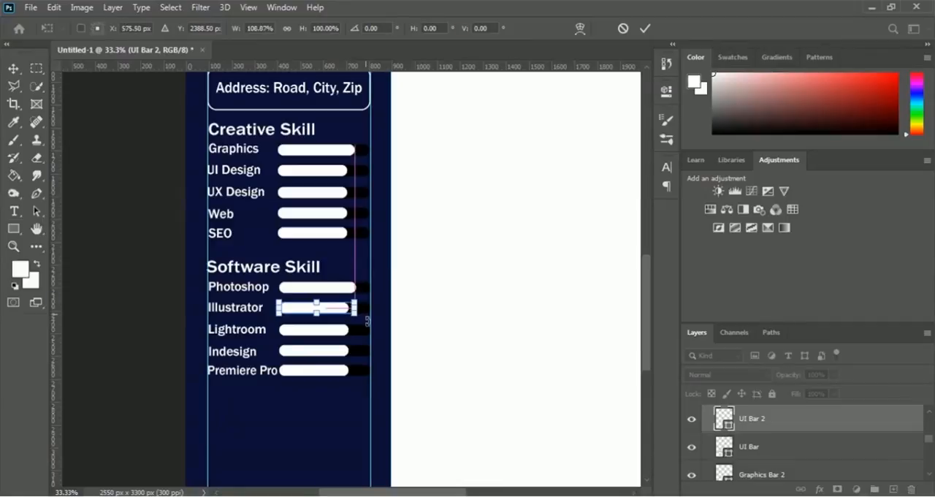
{"action": "left_click", "coordinate": [646, 29]}
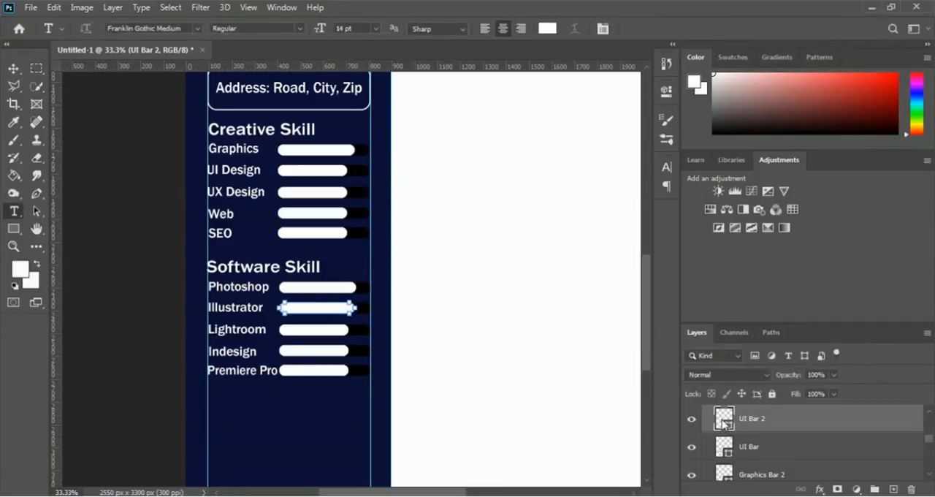
Step: Rename the UI Bar layer as "Illustrator" and the UI Bar 2 layer as "Illustrator Bar 2" for the Software Skill group
{"action": "left_click", "coordinate": [749, 450]}
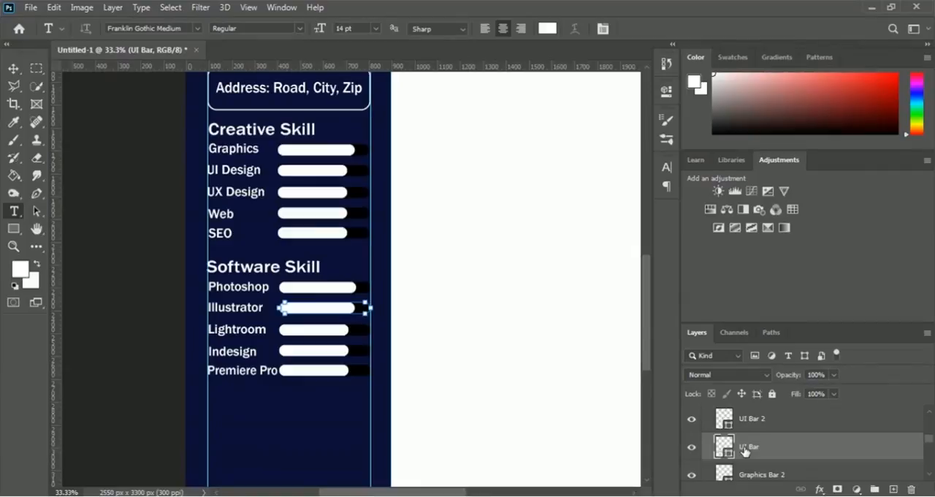
{"action": "double_click", "coordinate": [749, 446]}
{"action": "type", "text": "I"}
{"action": "key", "text": "ctrl+a"}
{"action": "key", "text": "ctrl+c"}
{"action": "key", "text": "Return"}
{"action": "left_click", "coordinate": [737, 422]}
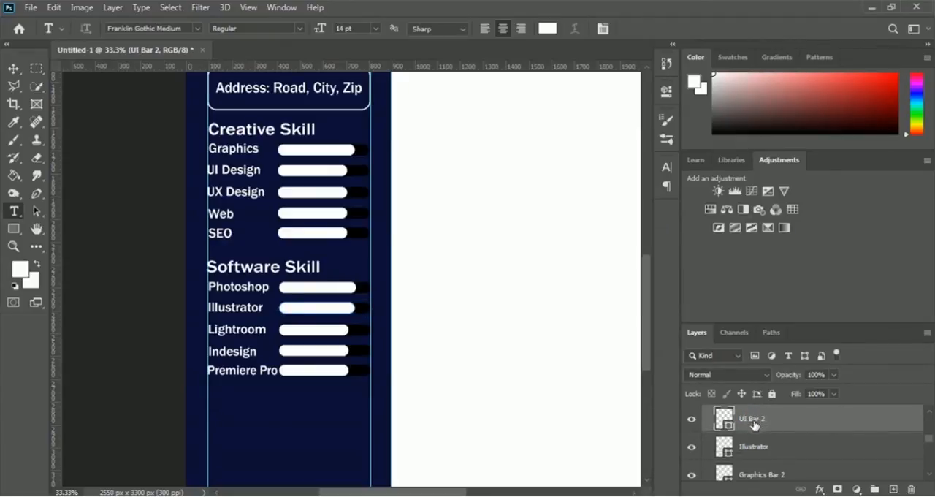
{"action": "double_click", "coordinate": [753, 419]}
{"action": "key", "text": "ctrl+v"}
{"action": "key", "text": "Return"}
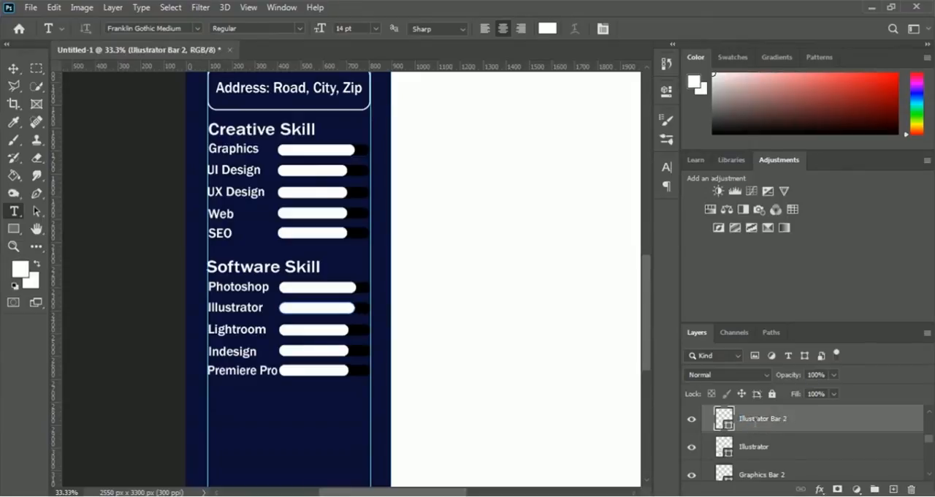
Step: Rename the Graphics Bar layer behind the Photoshop skill as "Photoshop Bar"
{"action": "scroll", "coordinate": [771, 456], "scroll_direction": "down", "scroll_amount": 2}
{"action": "left_click", "coordinate": [760, 469]}
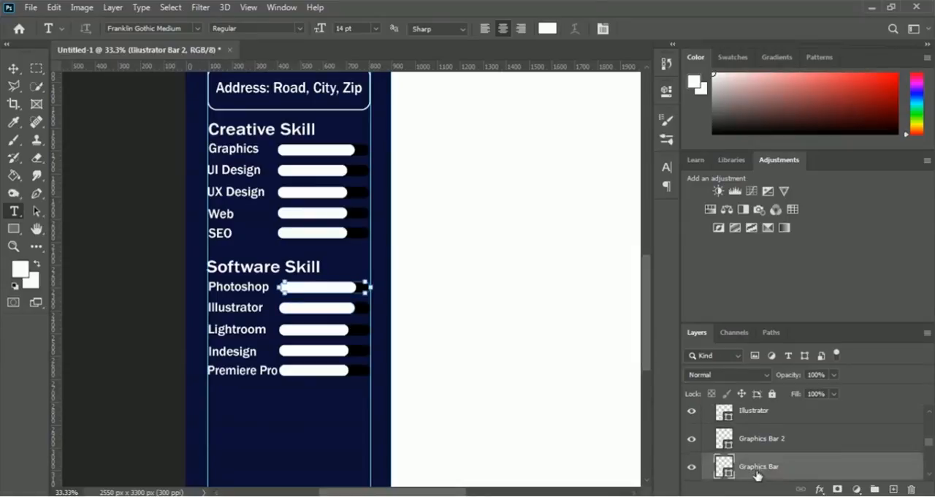
{"action": "double_click", "coordinate": [753, 470]}
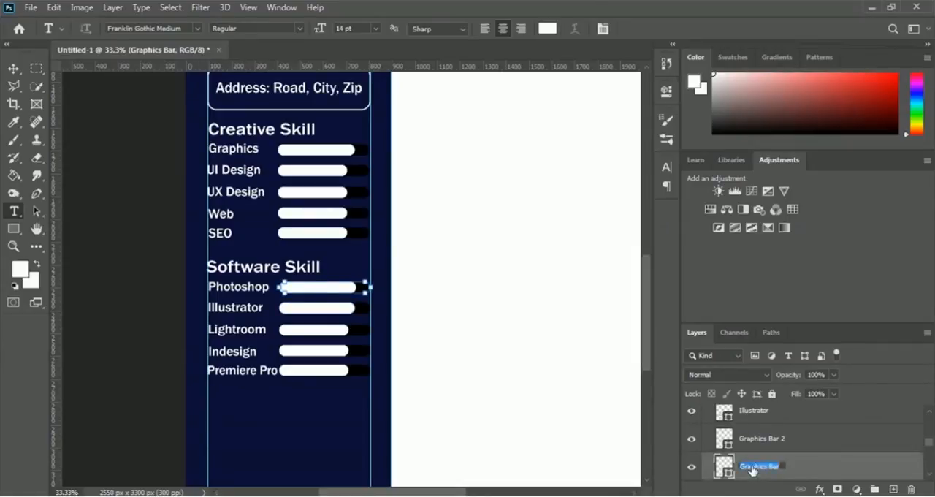
{"action": "key", "text": "Right"}
{"action": "key", "text": "ctrl+shift+Left"}
{"action": "type", "text": "Photosho"}
{"action": "key", "text": "BackSpace"}
{"action": "key", "text": "BackSpace"}
{"action": "type", "text": "hop"}
{"action": "key", "text": "Return"}
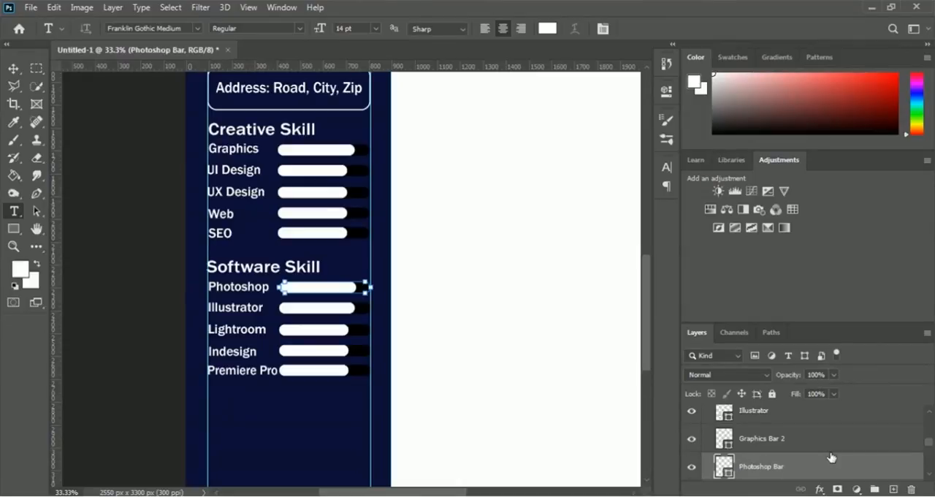
Step: Rename the Graphics Bar 2 layer, the Photoshop skill's white fill, as "Photoshop Bar 2"
{"action": "double_click", "coordinate": [759, 438]}
{"action": "type", "text": "Photoshop"}
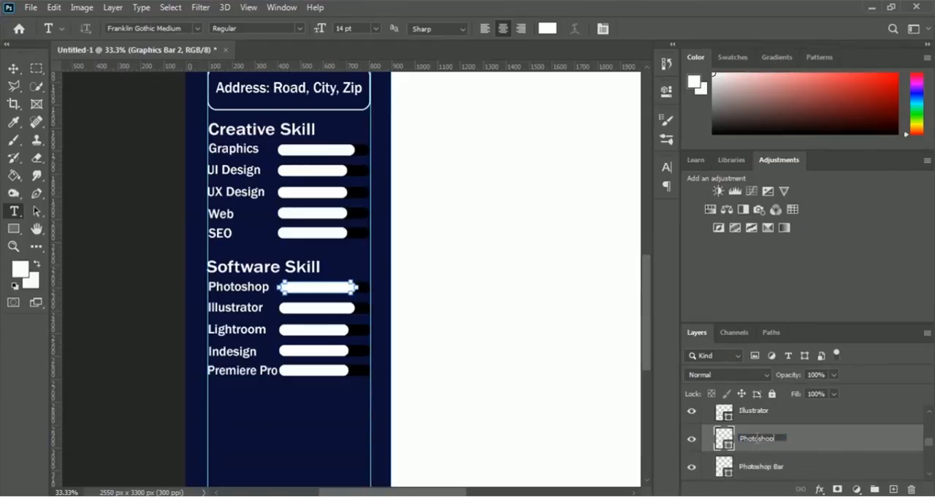
{"action": "type", "text": " Bar 2"}
{"action": "key", "text": "Return"}
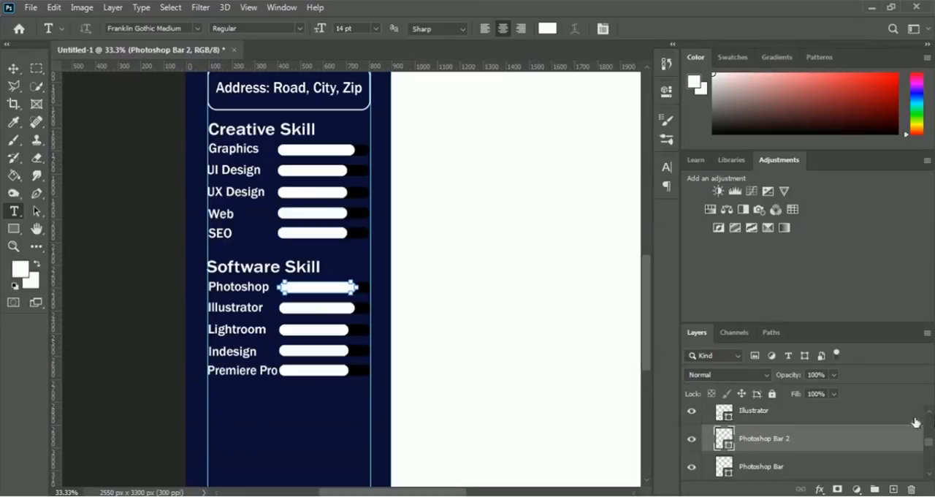
Step: Rename the UX Bar layer in the Lightroom row as "Lightroom Bar"
{"action": "scroll", "coordinate": [931, 418], "scroll_direction": "up", "scroll_amount": 2}
{"action": "scroll", "coordinate": [932, 416], "scroll_direction": "up", "scroll_amount": 1}
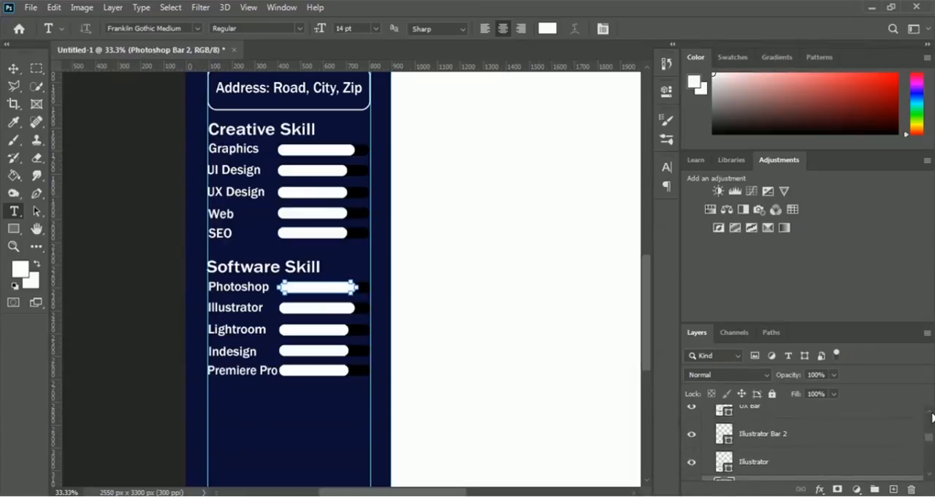
{"action": "scroll", "coordinate": [932, 414], "scroll_direction": "up", "scroll_amount": 1}
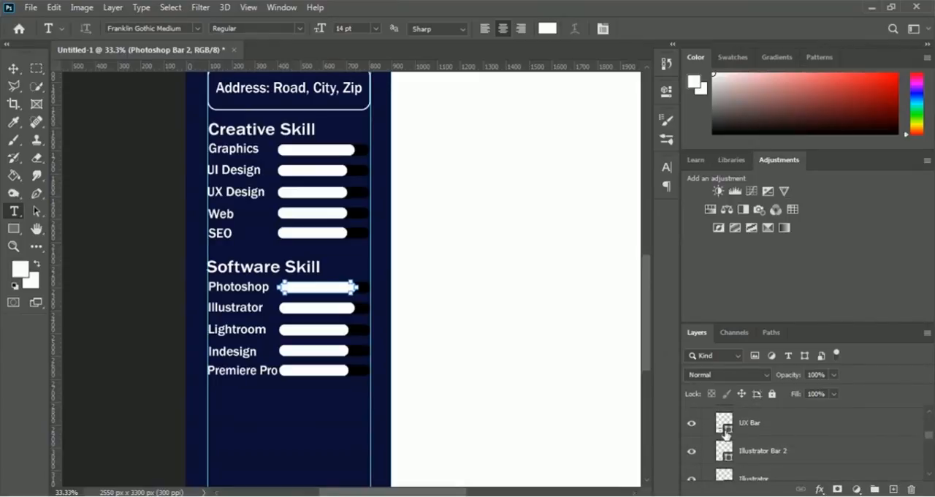
{"action": "left_click", "coordinate": [750, 426]}
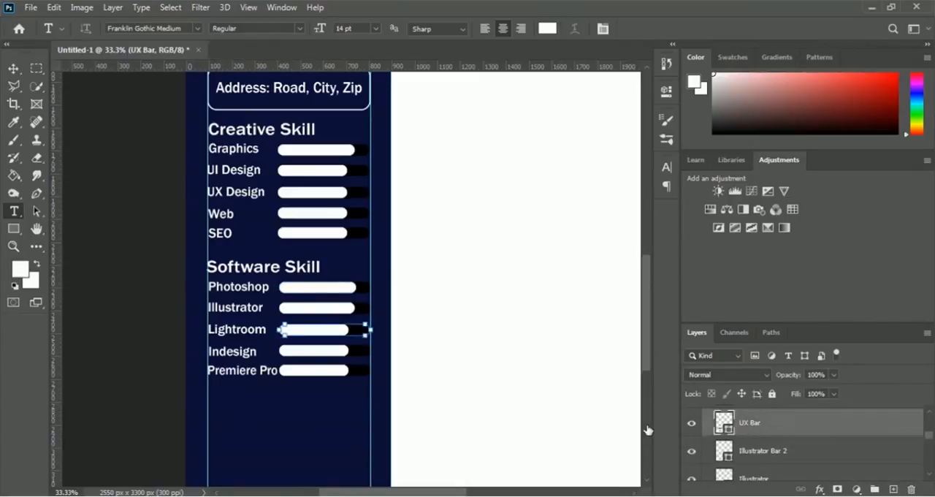
{"action": "double_click", "coordinate": [757, 427]}
{"action": "type", "text": "Lightroom"}
{"action": "key", "text": "ctrl+shift+Left"}
{"action": "key", "text": "Left"}
{"action": "key", "text": "Right"}
{"action": "key", "text": "Return"}
Step: Rename the UX Bar 2 layer, the white fill in the Lightroom row, as "Lightroom Bar 2"
{"action": "scroll", "coordinate": [934, 414], "scroll_direction": "up", "scroll_amount": 1}
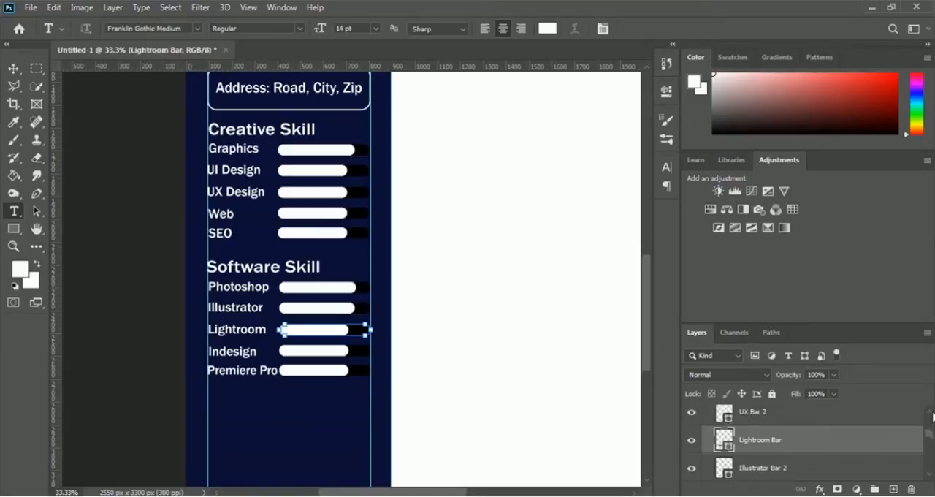
{"action": "left_click", "coordinate": [753, 418]}
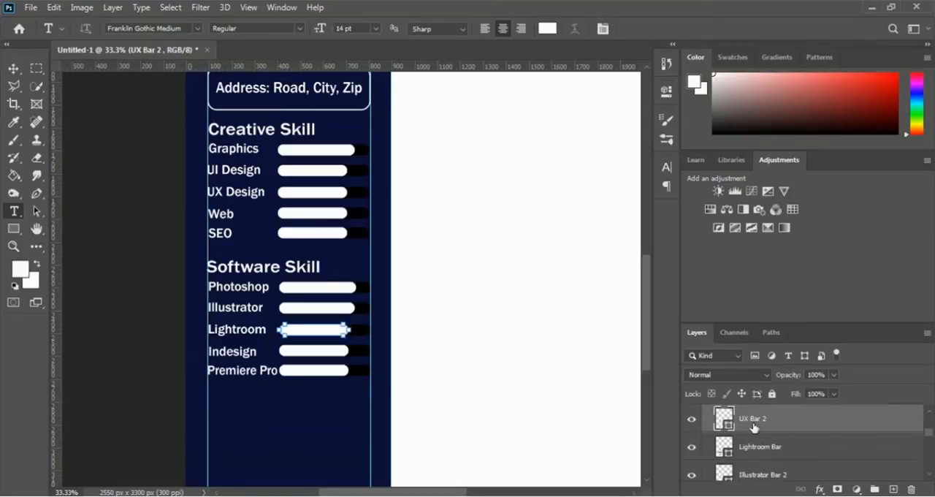
{"action": "double_click", "coordinate": [753, 419]}
{"action": "type", "text": "Lightroom Bar 2"}
{"action": "key", "text": "Return"}
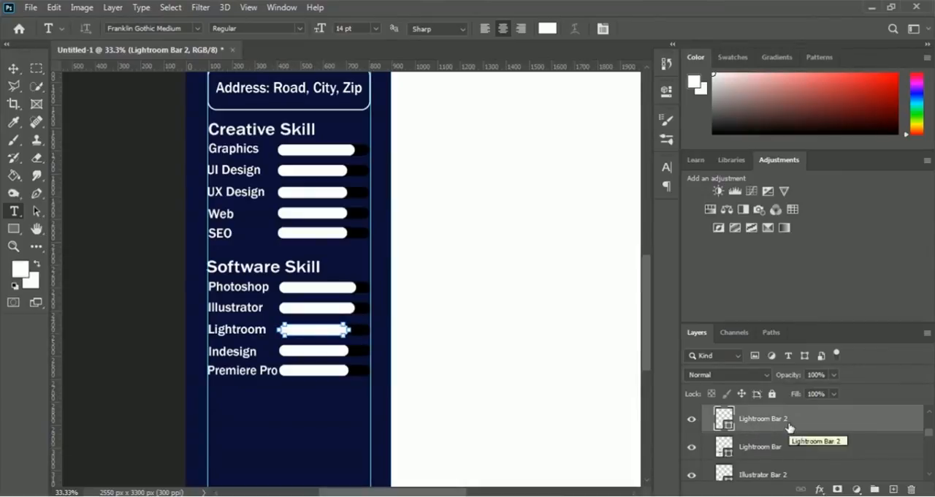
Step: Widen the Lightroom Bar 2 shape to about 108.87% width so its right end lines up with the Illustrator fill bar
{"action": "key", "text": "ctrl+t"}
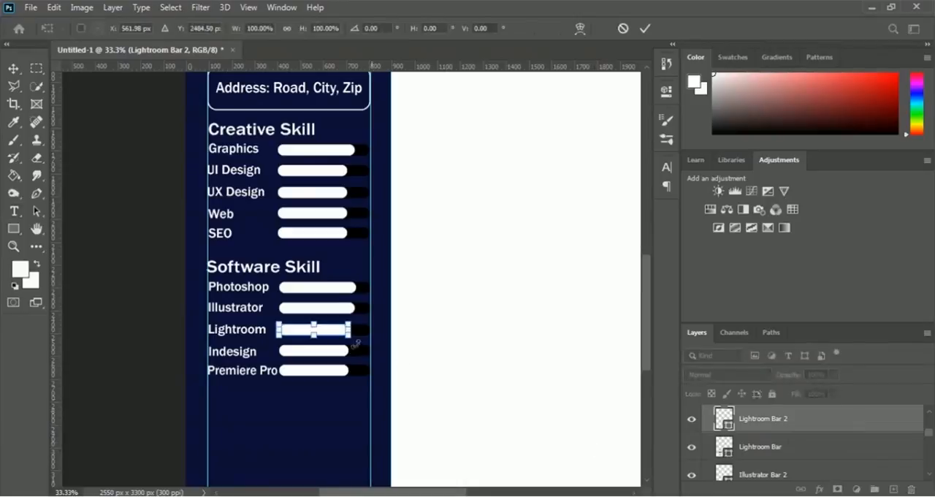
{"action": "left_click_drag", "start_coordinate": [348, 329], "coordinate": [357, 330]}
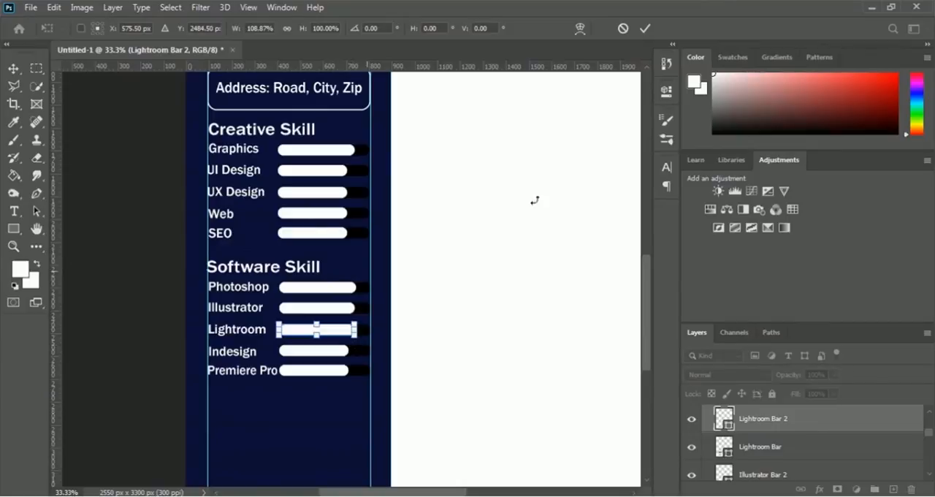
{"action": "left_click", "coordinate": [645, 29]}
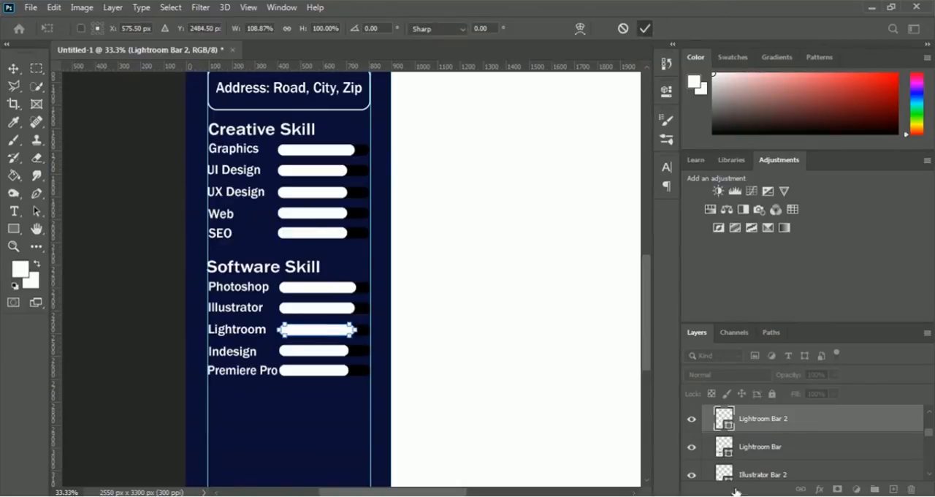
{"action": "key", "text": "t"}
Step: Rename the Web Bar layer in the Indesign row as "Indesign Bar"
{"action": "left_click", "coordinate": [931, 415]}
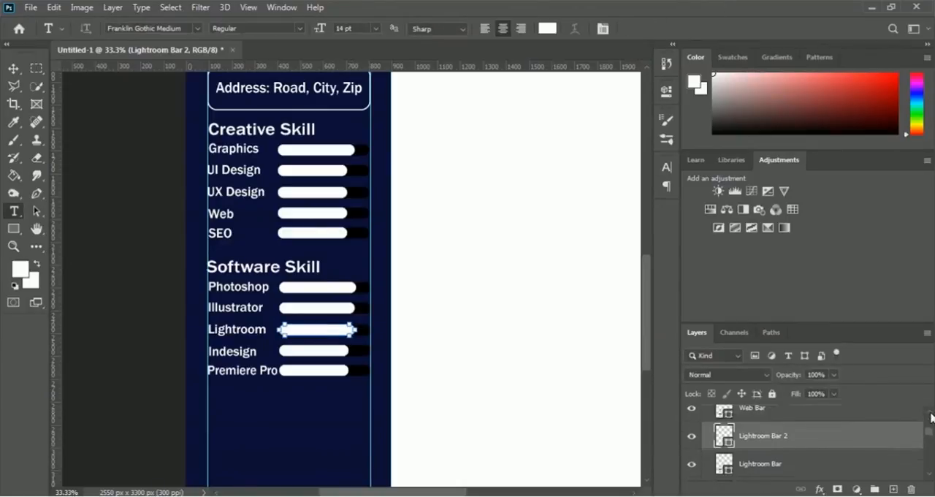
{"action": "left_click", "coordinate": [931, 414]}
{"action": "left_click", "coordinate": [931, 415]}
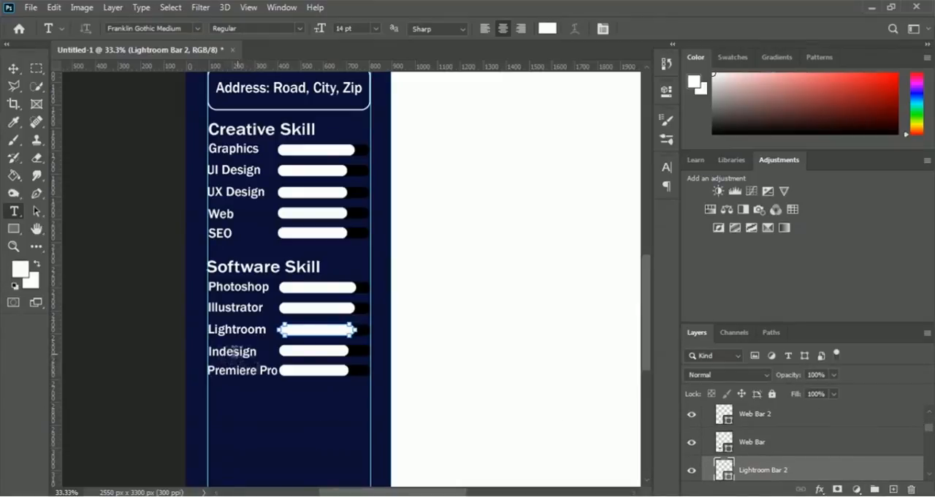
{"action": "left_click", "coordinate": [748, 445]}
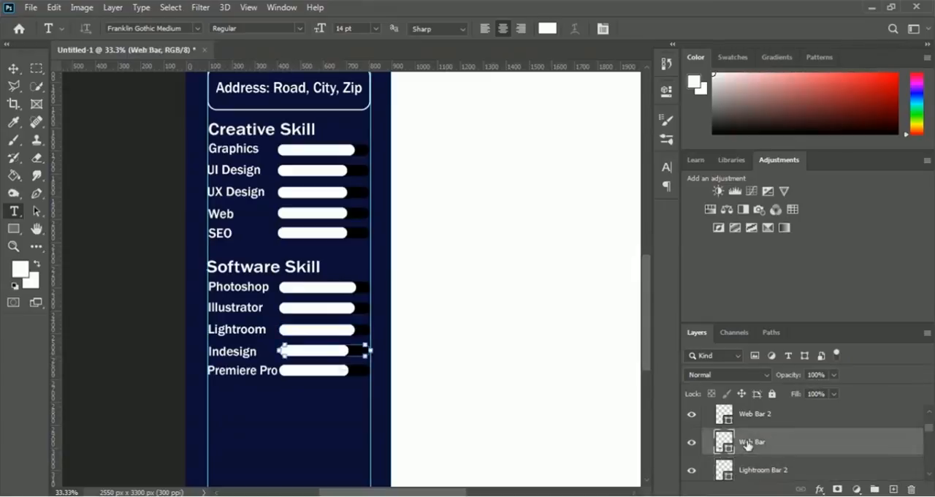
{"action": "double_click", "coordinate": [749, 443]}
{"action": "key", "text": "Left"}
{"action": "type", "text": "Indesign"}
{"action": "key", "text": "Return"}
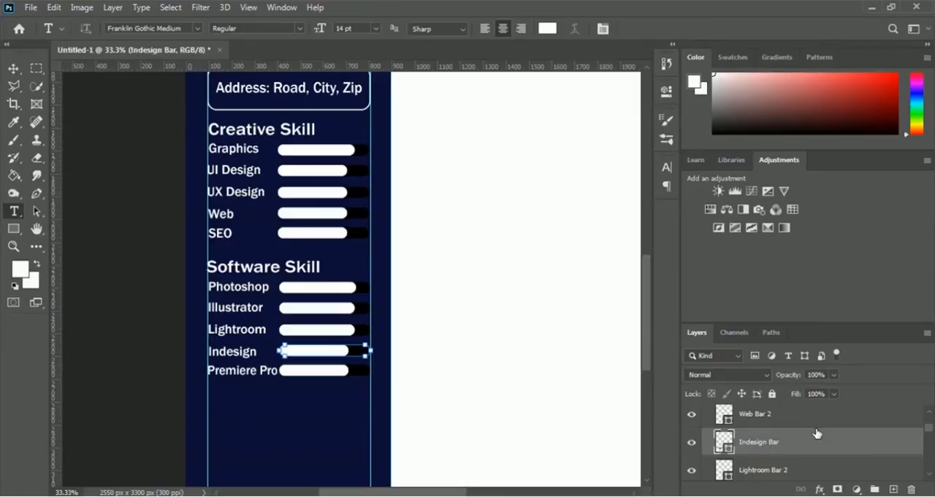
Step: Rename the Web Bar 2 layer, the white fill in the Indesign row, as "Indesign Bar 2"
{"action": "left_click", "coordinate": [754, 423]}
{"action": "double_click", "coordinate": [757, 422]}
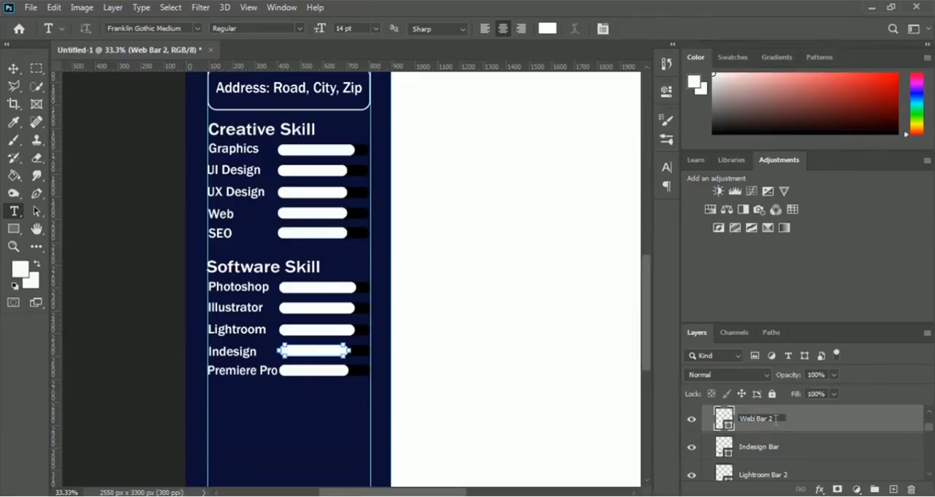
{"action": "type", "text": "Indesign"}
{"action": "key", "text": "BackSpace"}
{"action": "key", "text": "Return"}
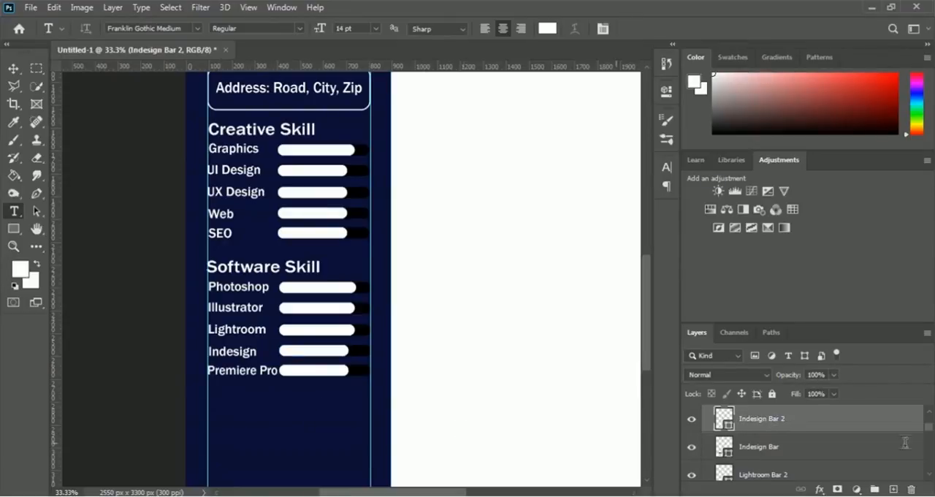
Step: Rename the SEO Bar layer in the Premiere Pro row as "Premiere Pro Bar"
{"action": "left_click", "coordinate": [929, 411]}
{"action": "left_click", "coordinate": [929, 411]}
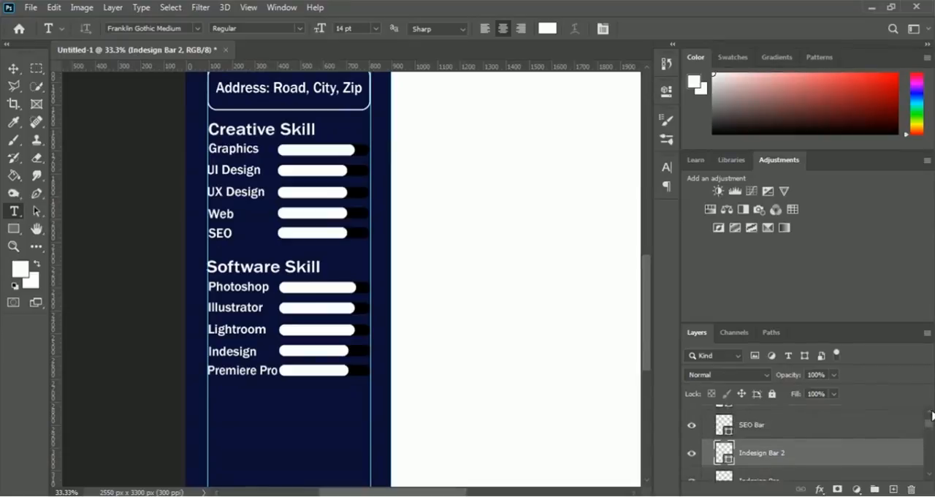
{"action": "left_click", "coordinate": [929, 411]}
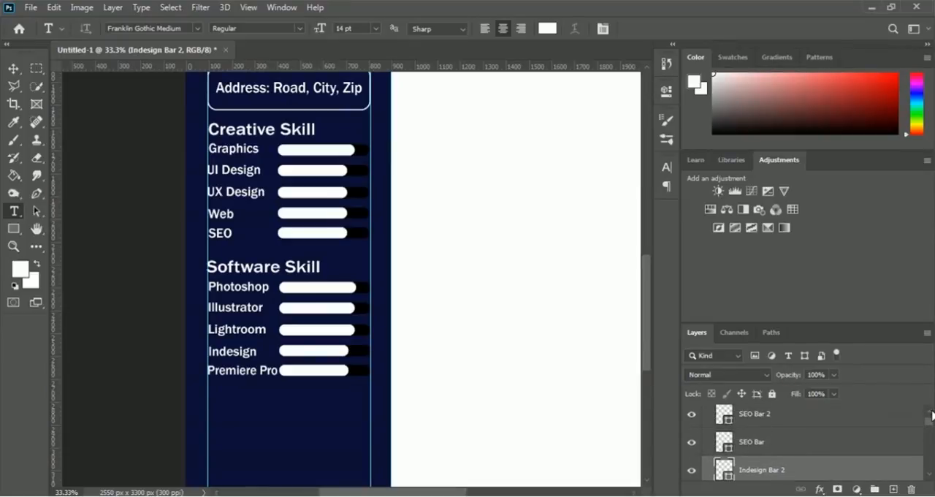
{"action": "left_click", "coordinate": [751, 445]}
{"action": "double_click", "coordinate": [751, 443]}
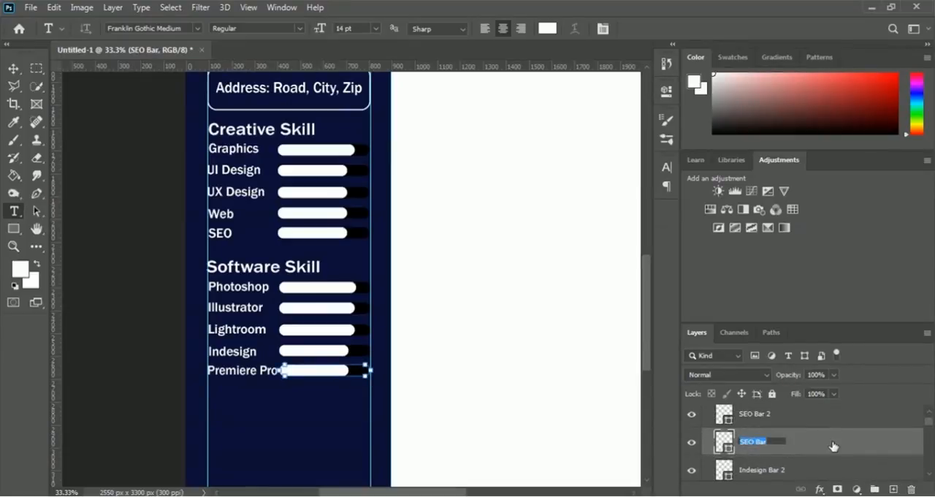
{"action": "type", "text": "Premiere Pro Bar"}
{"action": "key", "text": "Left"}
{"action": "key", "text": "Left"}
{"action": "key", "text": "Left"}
{"action": "key", "text": "Left"}
{"action": "key", "text": "shift+Home"}
{"action": "key", "text": "Return"}
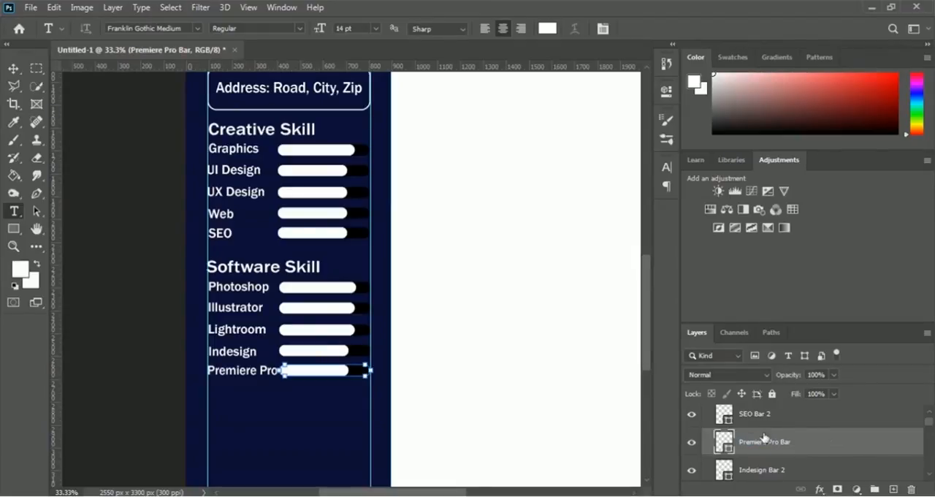
Step: Rename the SEO Bar 2 layer, the white fill in the Premiere Pro row, as "Premiere Pro Bar 2"
{"action": "left_click", "coordinate": [745, 415]}
{"action": "double_click", "coordinate": [762, 420]}
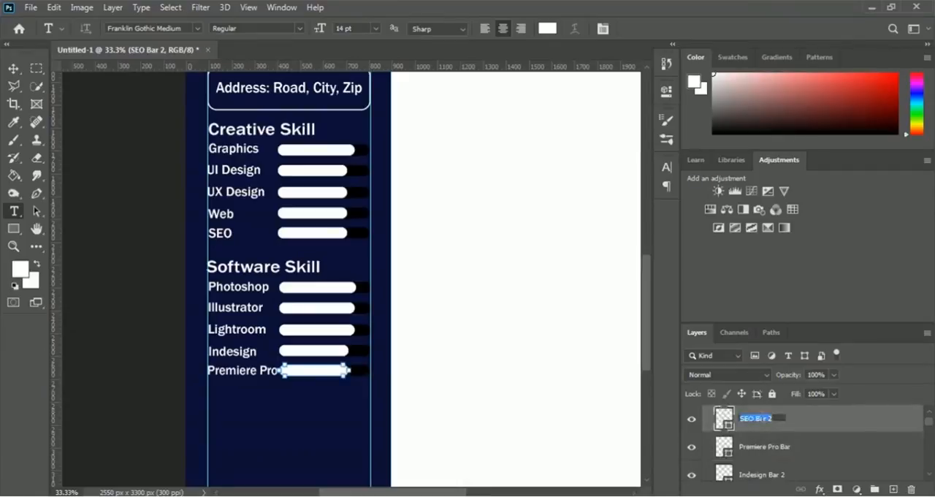
{"action": "key", "text": "Right"}
{"action": "key", "text": "Left"}
{"action": "key", "text": "Left"}
{"action": "key", "text": "Left"}
{"action": "key", "text": "shift+Home"}
{"action": "type", "text": "Premiere Pro"}
{"action": "key", "text": "Return"}
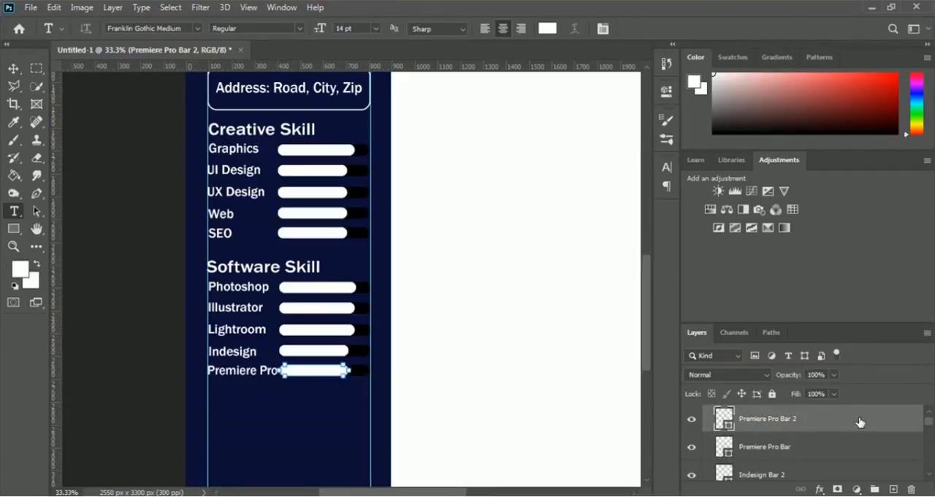
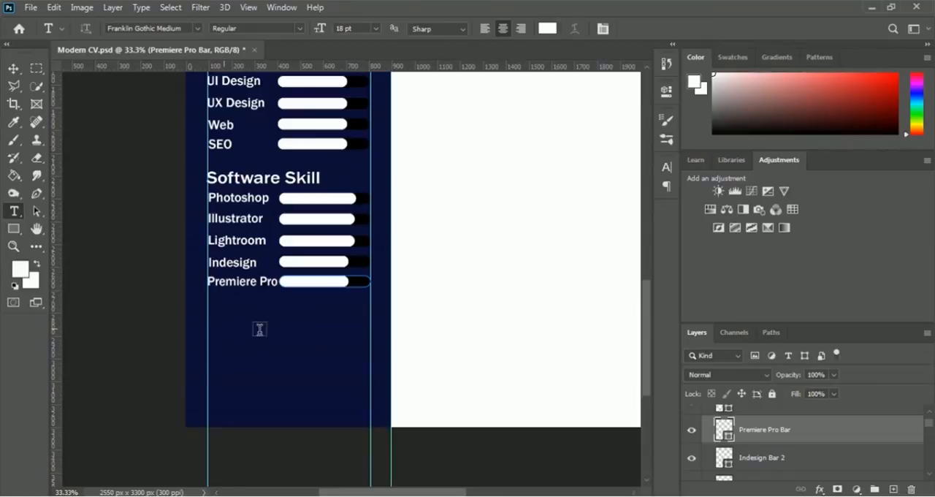
Step: Collapse the Software Skill group and add the heading text "Certification" below the Premiere Pro row
{"action": "scroll", "coordinate": [833, 446], "scroll_direction": "up", "scroll_amount": 1}
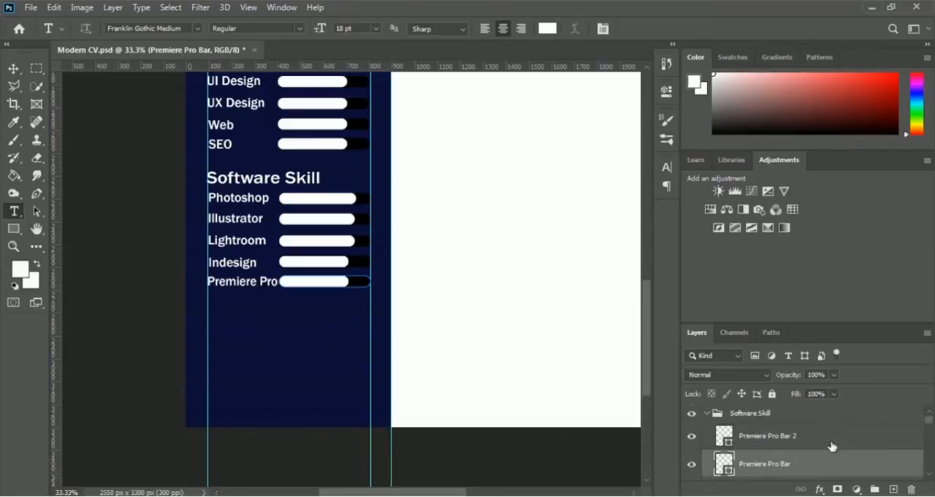
{"action": "left_click", "coordinate": [706, 415]}
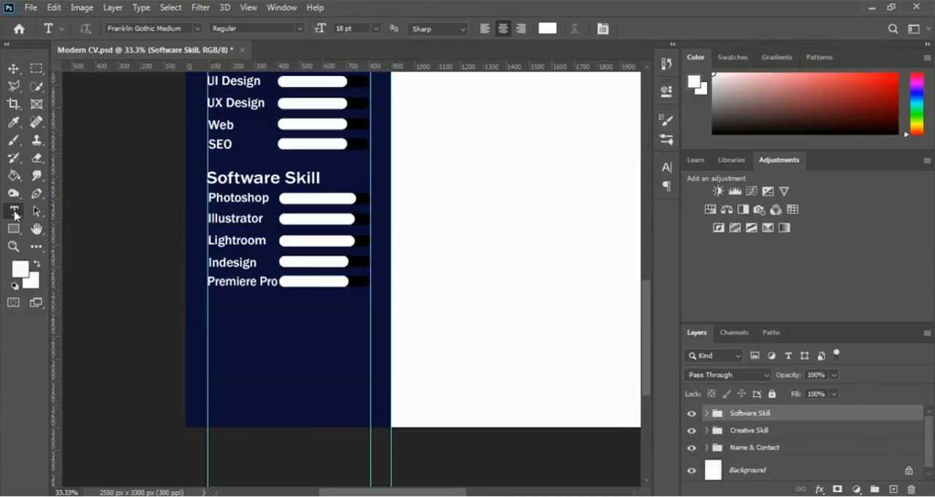
{"action": "left_click", "coordinate": [257, 320]}
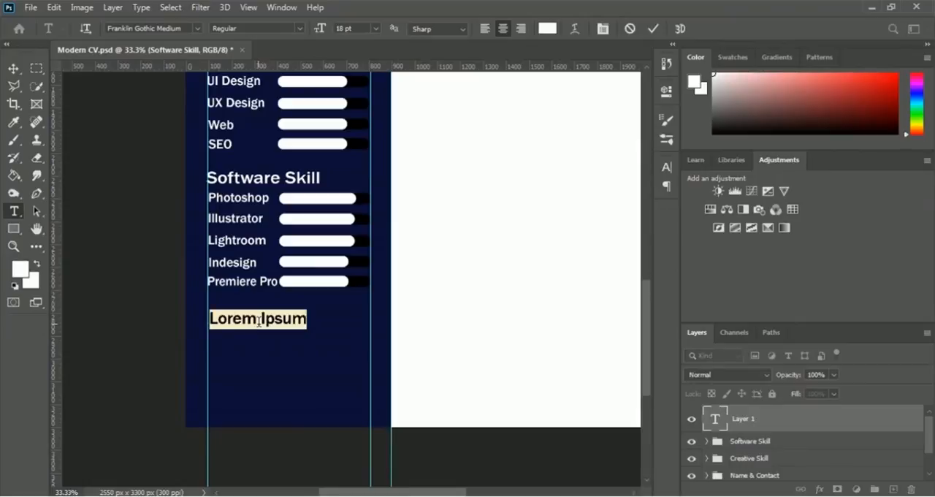
{"action": "type", "text": "Cer"}
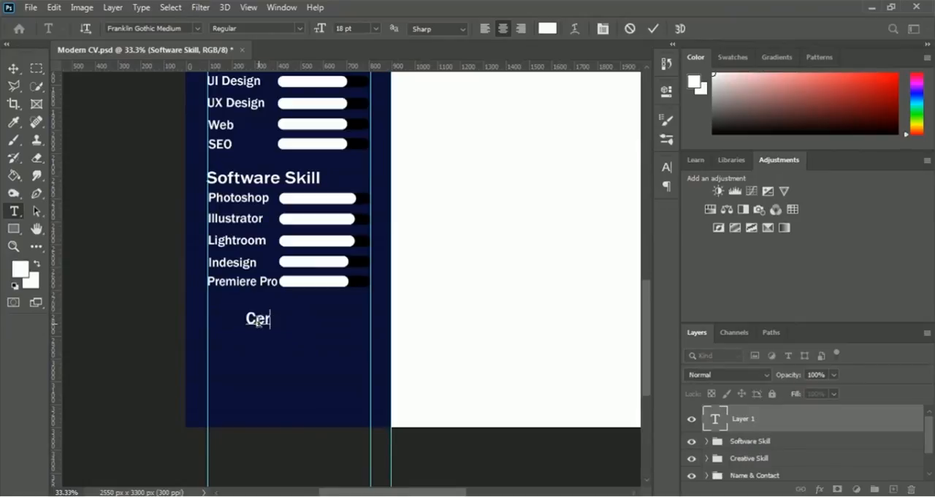
{"action": "type", "text": "tification"}
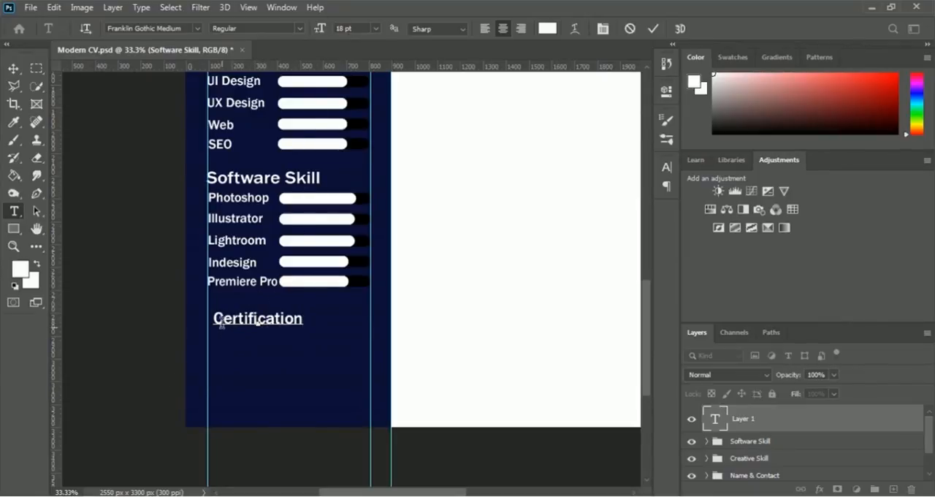
{"action": "left_click", "coordinate": [653, 28]}
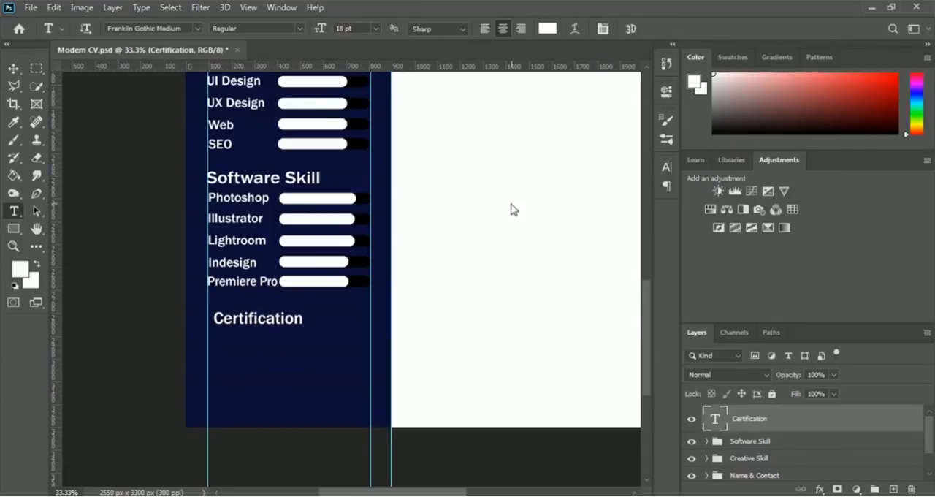
Step: Nudge the Certification heading left to about X 297 px so it lines up with the sidebar's left guide
{"action": "key", "text": "ctrl+t"}
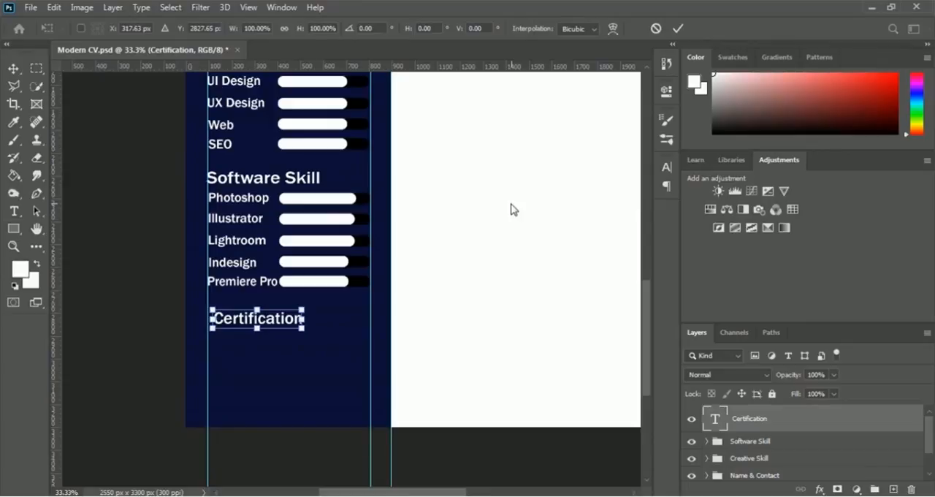
{"action": "key", "text": "Left"}
{"action": "key", "text": "Left"}
{"action": "key", "text": "Left"}
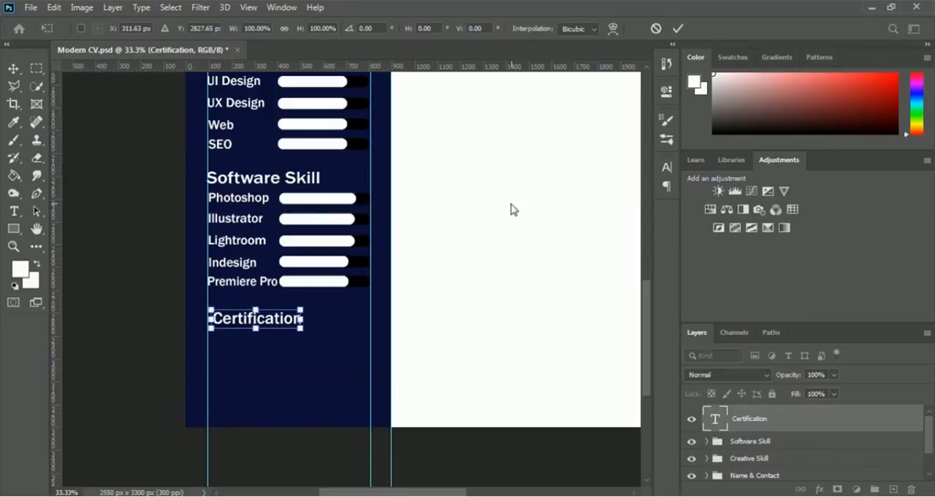
{"action": "key", "text": "Left"}
{"action": "key", "text": "Left"}
{"action": "key", "text": "Left"}
{"action": "key", "text": "Left"}
{"action": "key", "text": "Left"}
{"action": "key", "text": "Left"}
{"action": "key", "text": "Left"}
{"action": "key", "text": "Left"}
{"action": "key", "text": "Left"}
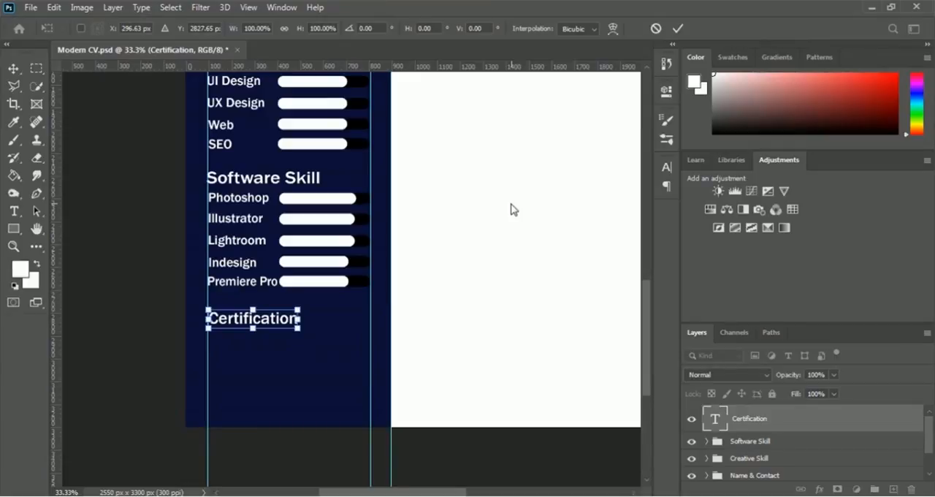
{"action": "key", "text": "Return"}
{"action": "key", "text": "t"}
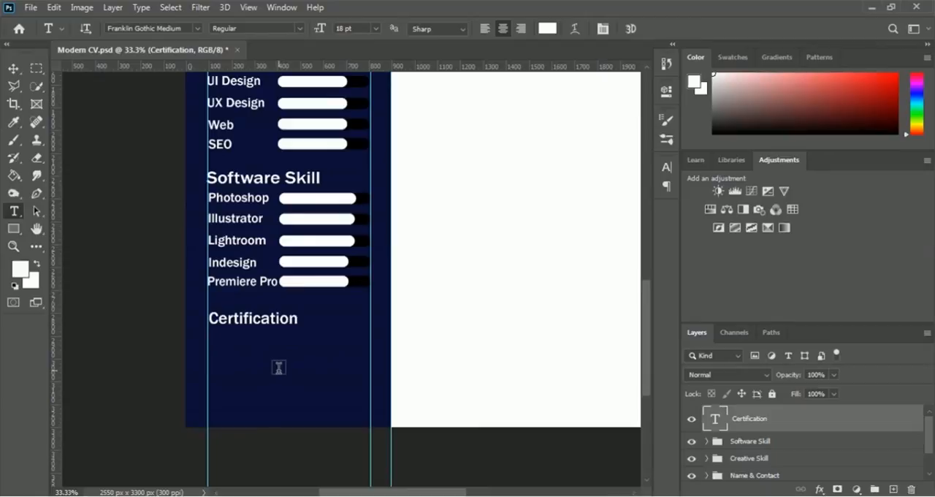
Step: Place the Adobe Logo file into the document as an embedded image
{"action": "left_click", "coordinate": [31, 8]}
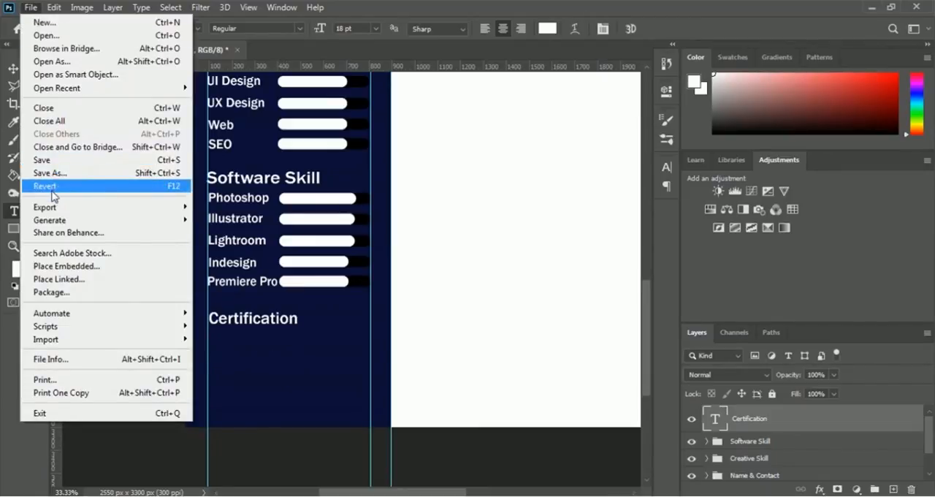
{"action": "left_click", "coordinate": [100, 267]}
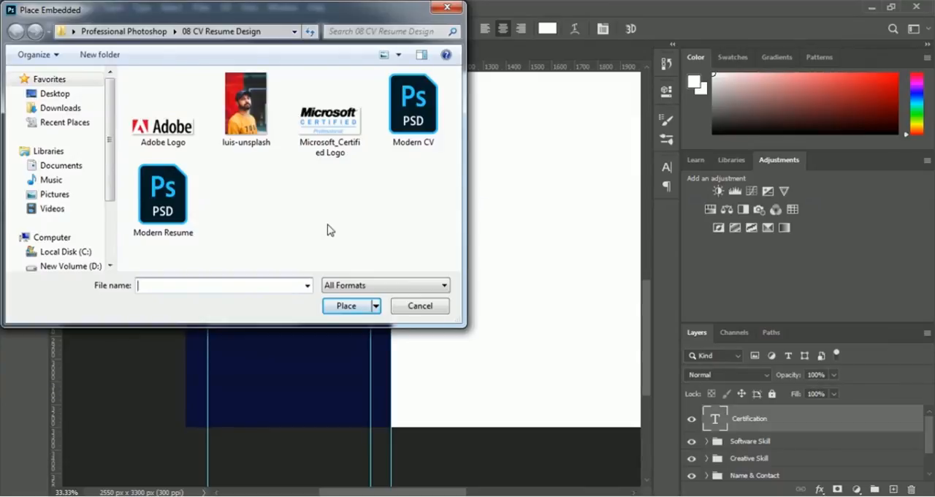
{"action": "left_click", "coordinate": [179, 145]}
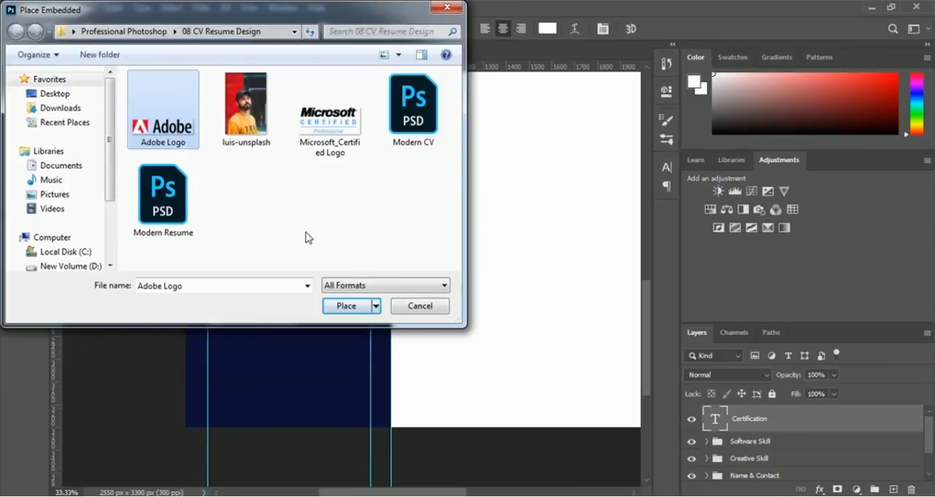
{"action": "left_click", "coordinate": [333, 307]}
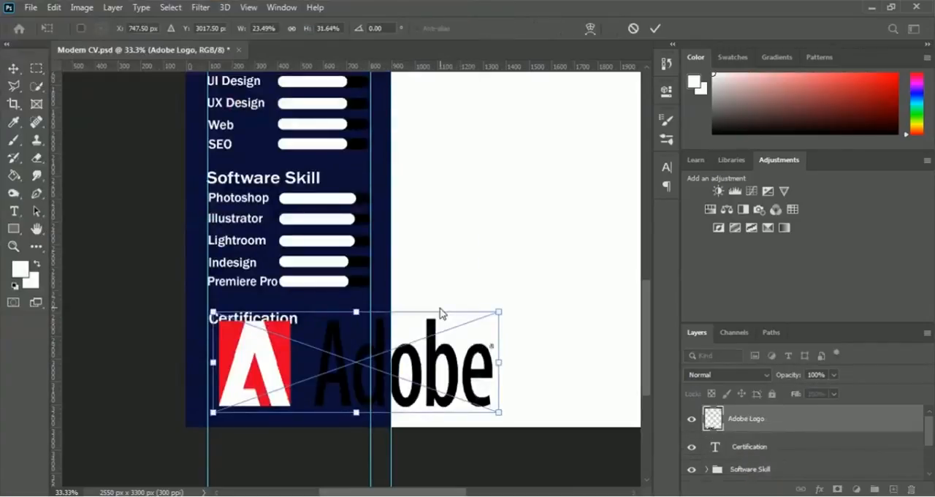
Step: Scale the Adobe logo to about 11.18% width and 12.79% height and position it directly under the Certification heading
{"action": "left_click_drag", "start_coordinate": [499, 411], "coordinate": [368, 366]}
{"action": "left_click_drag", "start_coordinate": [211, 365], "coordinate": [209, 365]}
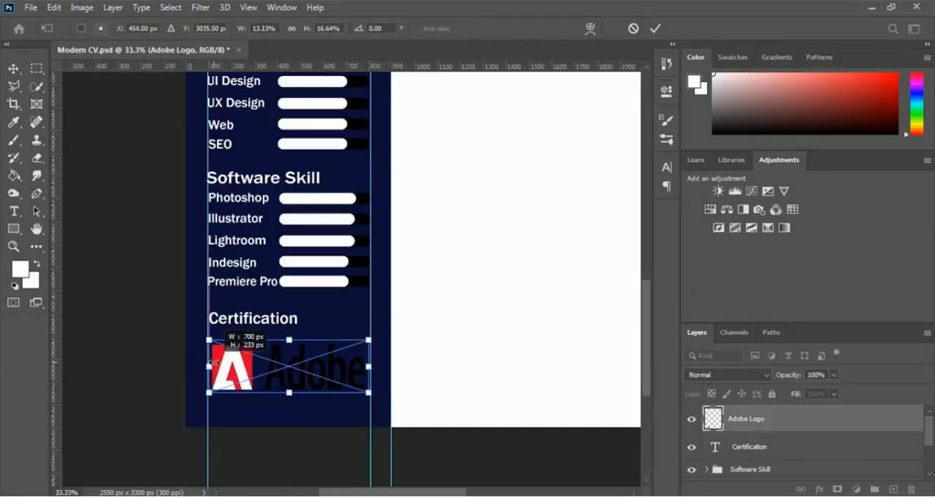
{"action": "left_click_drag", "start_coordinate": [289, 392], "coordinate": [289, 379]}
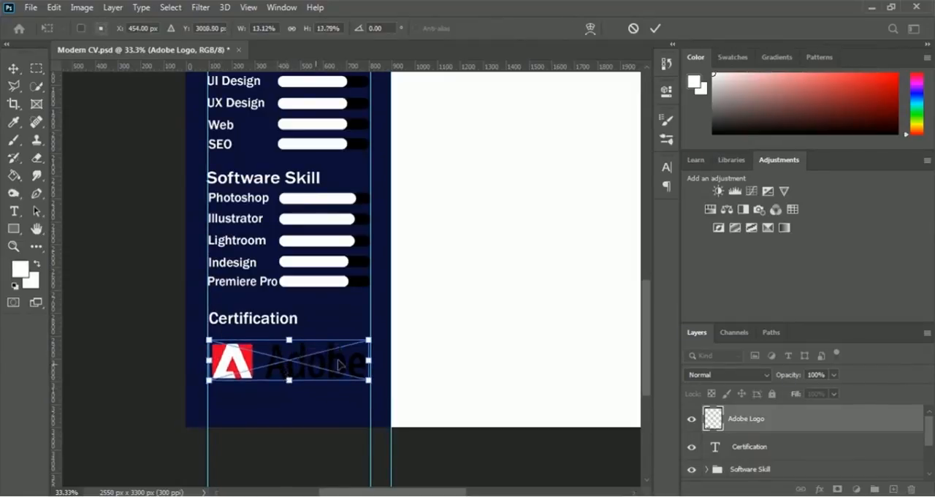
{"action": "left_click_drag", "start_coordinate": [369, 360], "coordinate": [356, 359]}
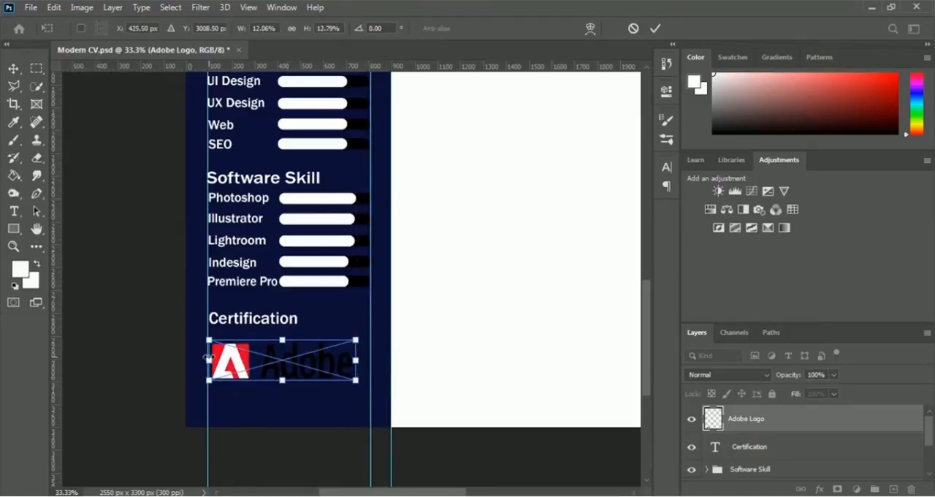
{"action": "left_click_drag", "start_coordinate": [209, 360], "coordinate": [236, 354]}
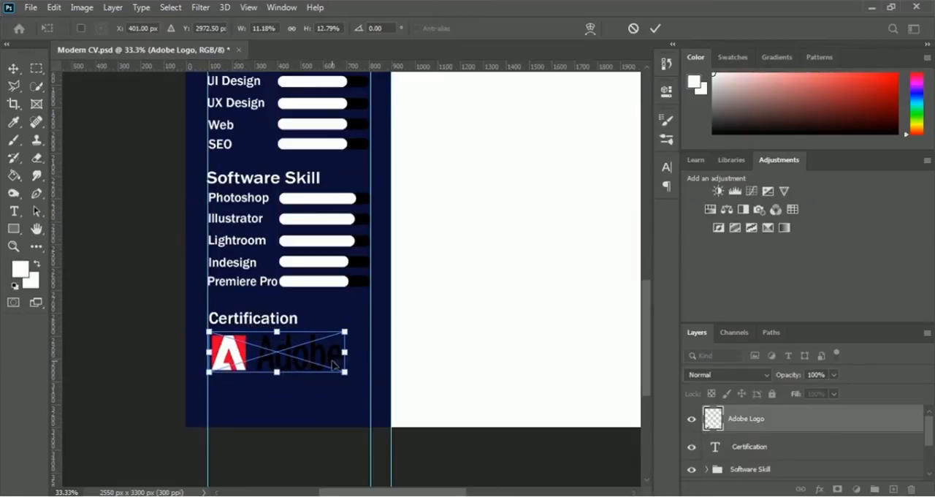
{"action": "left_click", "coordinate": [656, 29]}
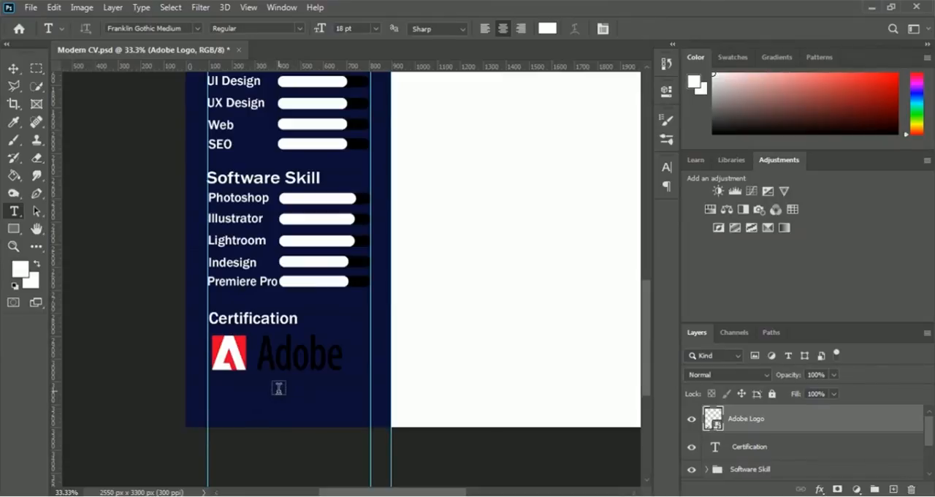
Step: Place the Microsoft_Certified Logo file into the document as an embedded image
{"action": "left_click", "coordinate": [31, 8]}
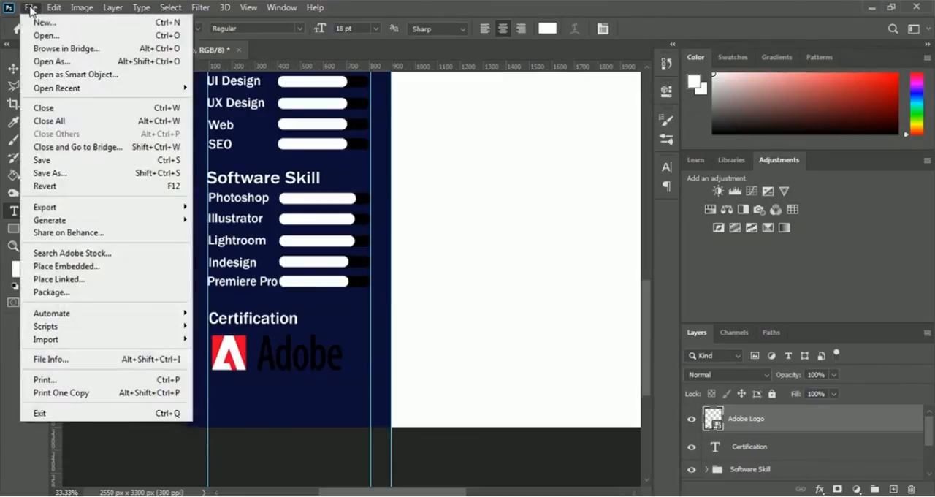
{"action": "left_click", "coordinate": [132, 274]}
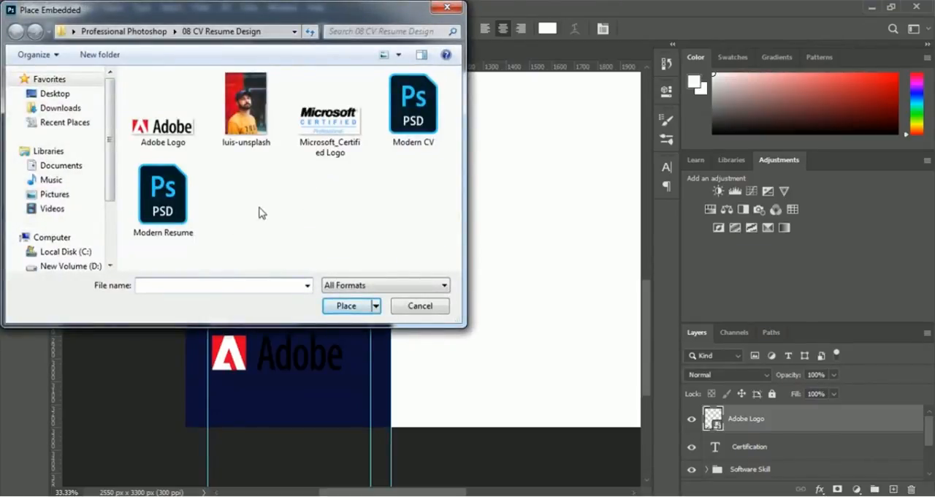
{"action": "left_click", "coordinate": [330, 142]}
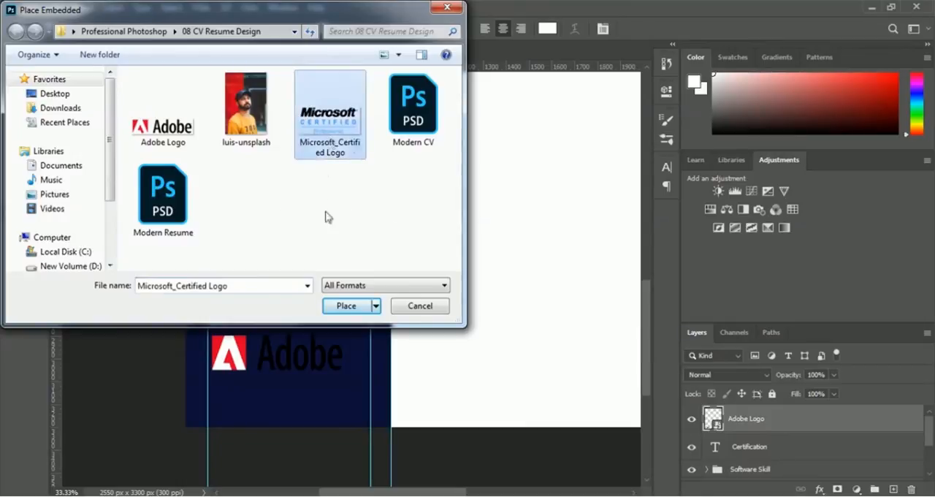
{"action": "left_click", "coordinate": [339, 307]}
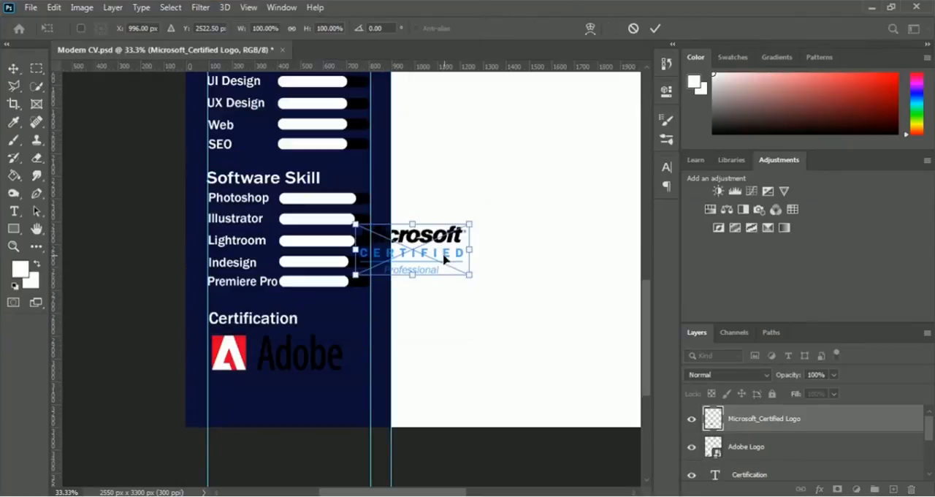
Step: Move the Microsoft Certified logo under the Adobe logo and scale it to about 118.6% width and 73.33% height
{"action": "left_click_drag", "start_coordinate": [447, 253], "coordinate": [299, 399]}
{"action": "left_click_drag", "start_coordinate": [269, 369], "coordinate": [269, 383]}
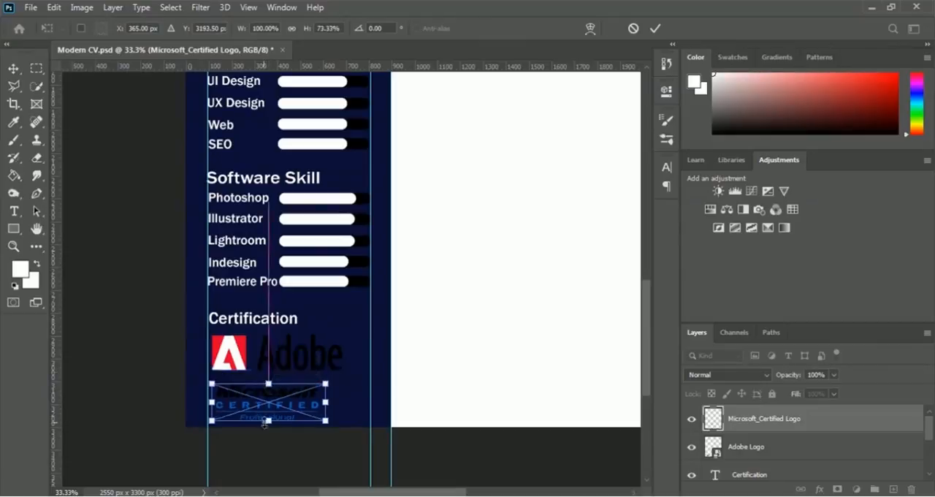
{"action": "key", "text": "Up"}
{"action": "key", "text": "Up"}
{"action": "key", "text": "Up"}
{"action": "key", "text": "Up"}
{"action": "key", "text": "Up"}
{"action": "key", "text": "Up"}
{"action": "key", "text": "Up"}
{"action": "key", "text": "Up"}
{"action": "key", "text": "Up"}
{"action": "key", "text": "Up"}
{"action": "key", "text": "Up"}
{"action": "key", "text": "Up"}
{"action": "key", "text": "Up"}
{"action": "key", "text": "Up"}
{"action": "key", "text": "Up"}
{"action": "key", "text": "Up"}
{"action": "key", "text": "Up"}
{"action": "key", "text": "Up"}
{"action": "key", "text": "Up"}
{"action": "key", "text": "Up"}
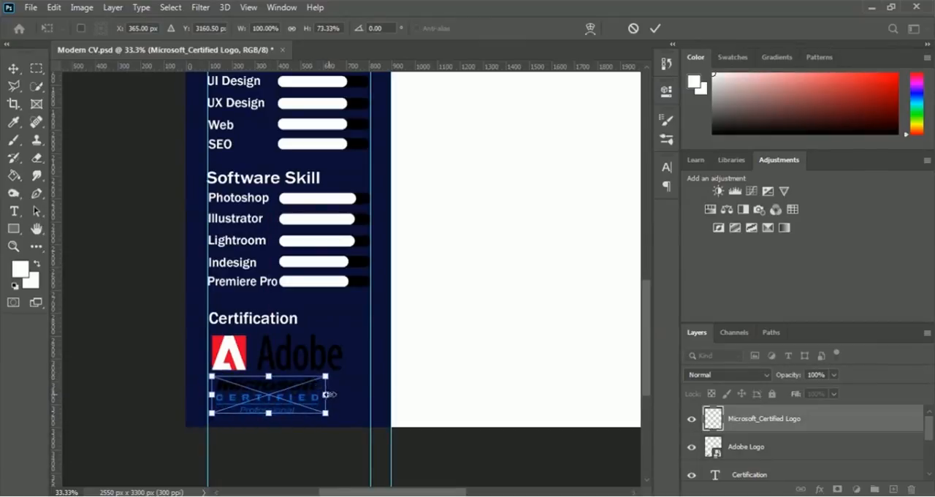
{"action": "left_click_drag", "start_coordinate": [326, 395], "coordinate": [346, 394]}
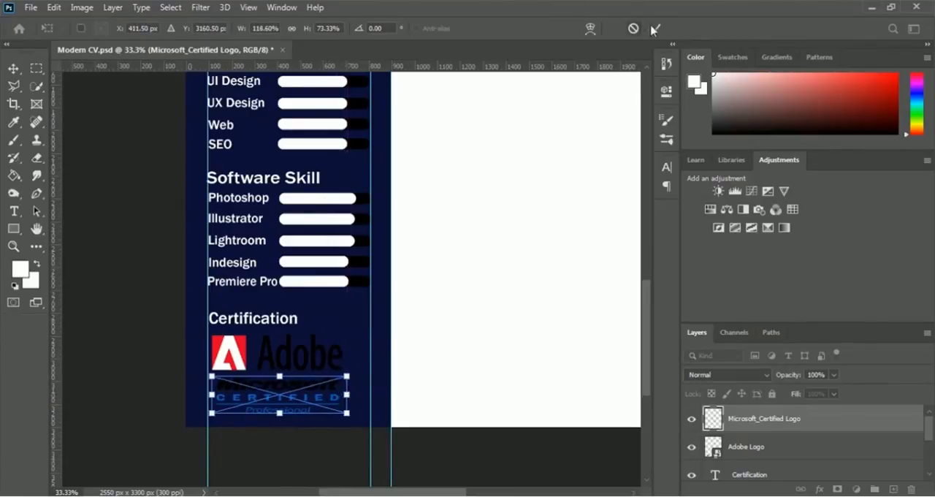
{"action": "left_click", "coordinate": [655, 28]}
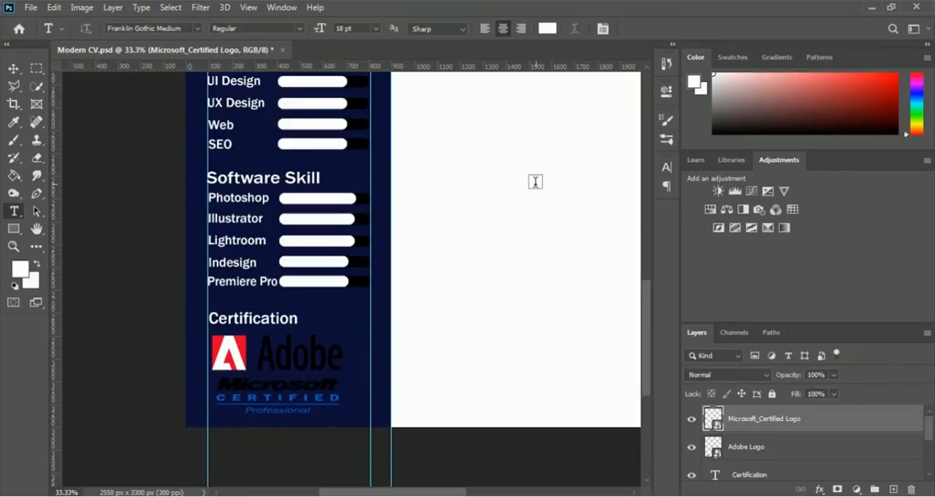
Step: Draw a white rectangle about 642 × 199 px over the Adobe logo and move its layer below the Adobe Logo layer
{"action": "key", "text": "u"}
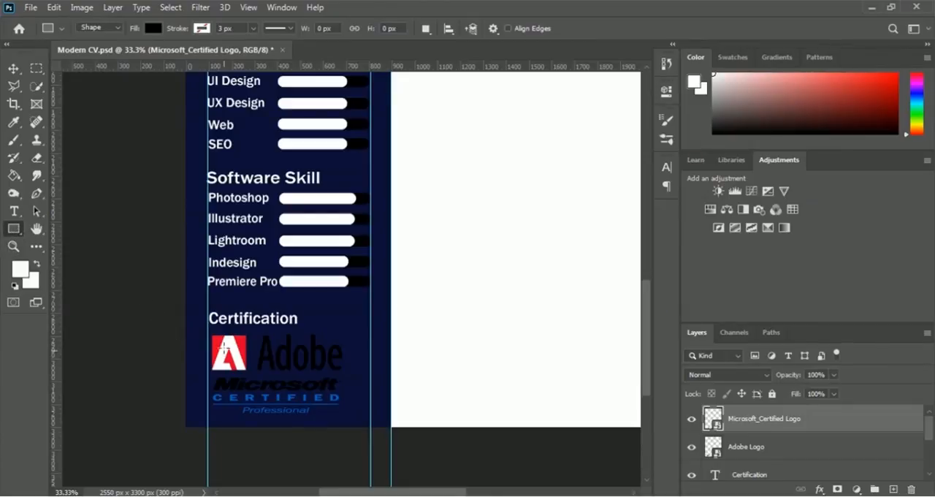
{"action": "left_click_drag", "start_coordinate": [210, 330], "coordinate": [354, 374]}
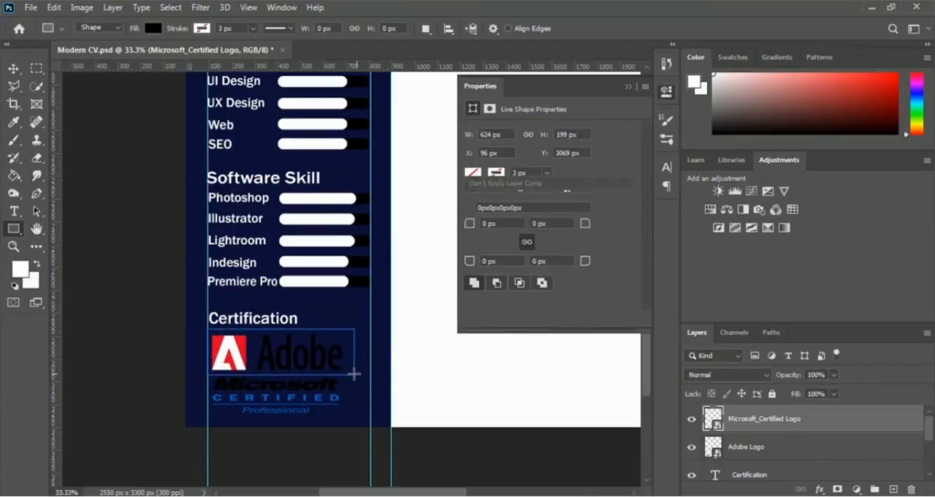
{"action": "left_click", "coordinate": [473, 173]}
{"action": "left_click", "coordinate": [486, 246]}
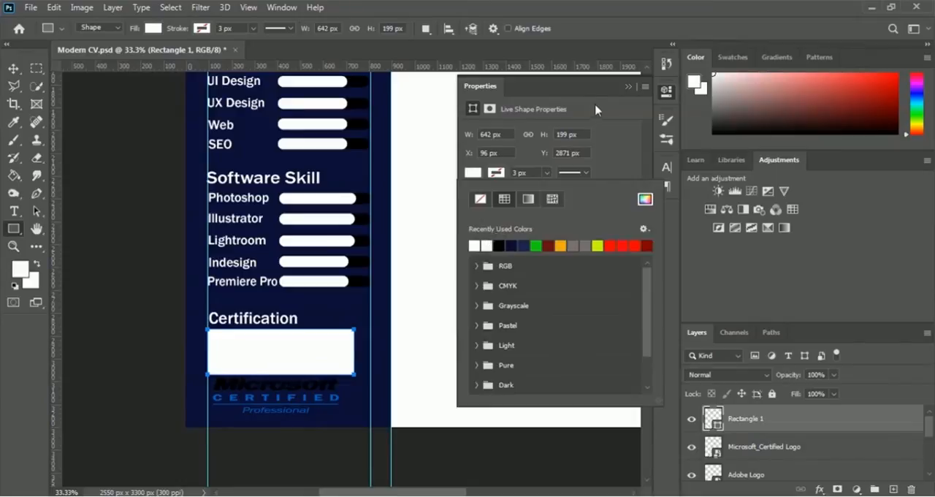
{"action": "left_click", "coordinate": [629, 87]}
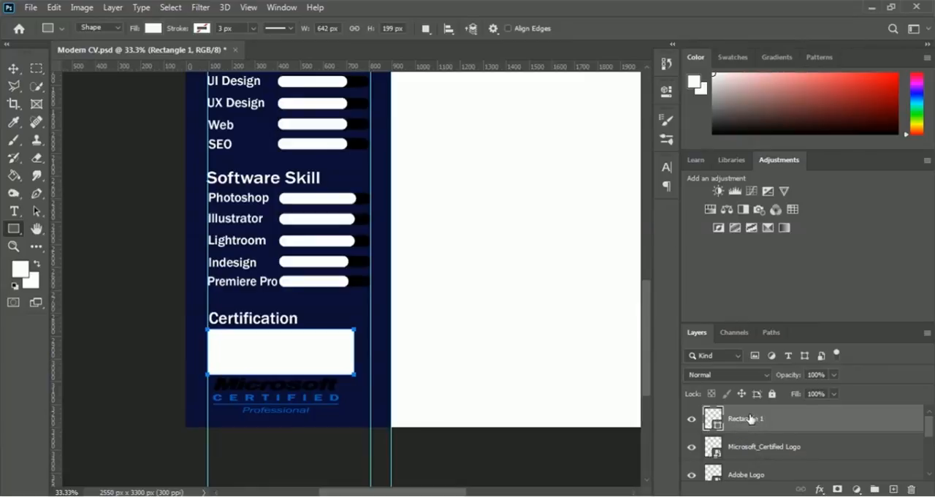
{"action": "left_click_drag", "start_coordinate": [743, 420], "coordinate": [753, 468]}
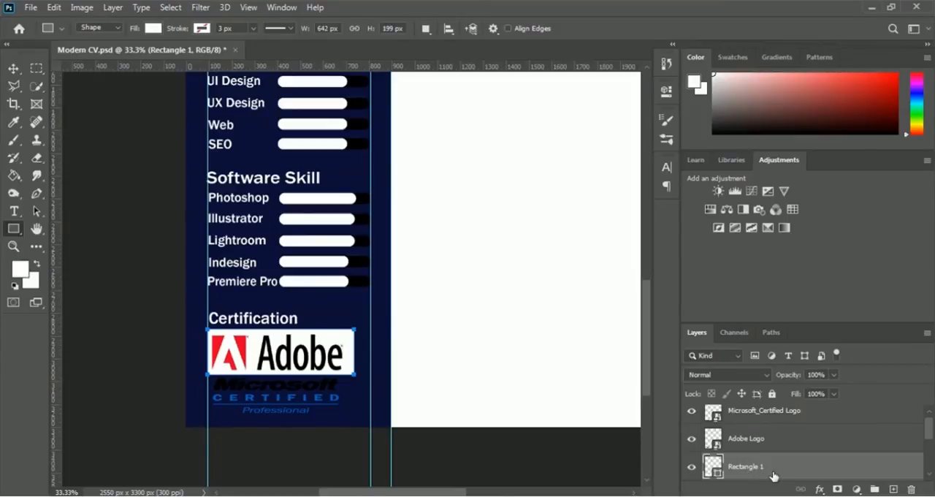
Step: Duplicate the white rectangle behind the Adobe logo and move the copy down behind the Microsoft Certified logo, to Y about 3177.5 px
{"action": "key", "text": "ctrl+j"}
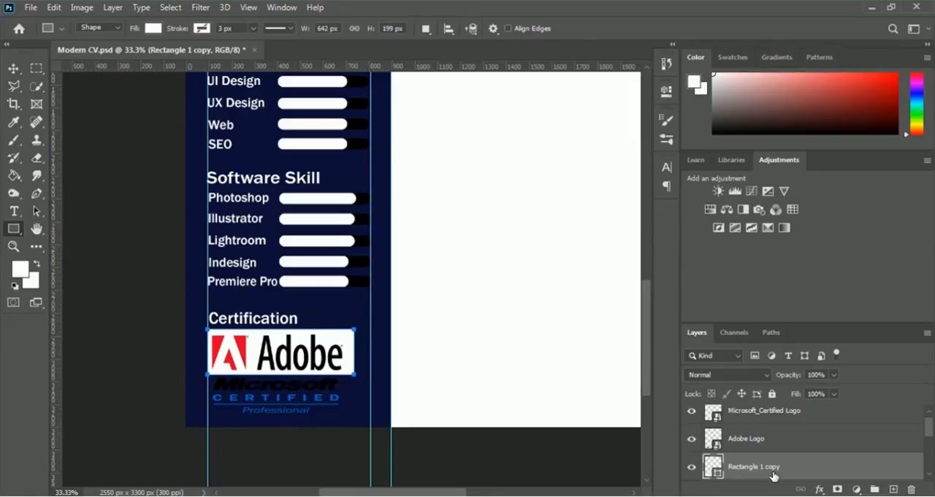
{"action": "key", "text": "ctrl+t"}
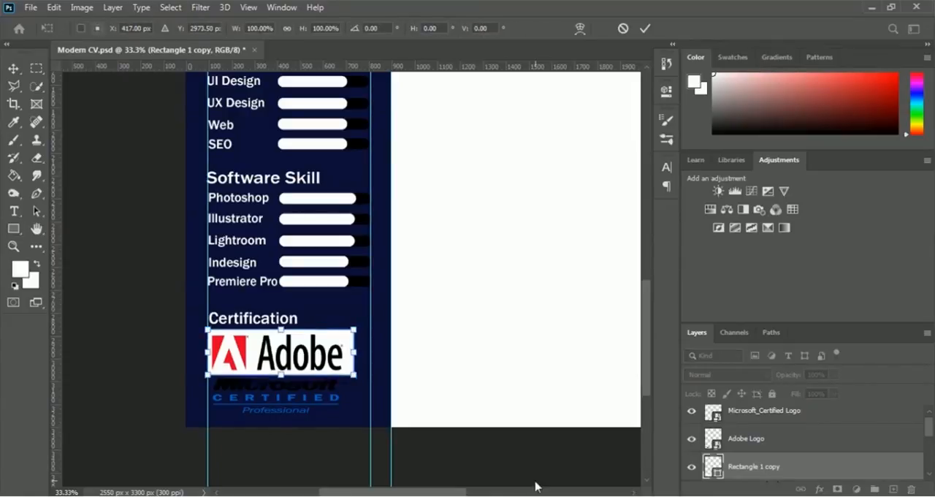
{"action": "key", "text": "Down"}
{"action": "key", "text": "Down"}
{"action": "key", "text": "Down"}
{"action": "key", "text": "Down"}
{"action": "key", "text": "Down"}
{"action": "key", "text": "Down"}
{"action": "key", "text": "Down"}
{"action": "key", "text": "Down"}
{"action": "key", "text": "Down"}
{"action": "key", "text": "Down"}
{"action": "key", "text": "Down"}
{"action": "key", "text": "Down"}
{"action": "key", "text": "Down"}
{"action": "key", "text": "Down"}
{"action": "key", "text": "Down"}
{"action": "key", "text": "Down"}
{"action": "key", "text": "Down"}
{"action": "key", "text": "Down"}
{"action": "key", "text": "Down"}
{"action": "key", "text": "Down"}
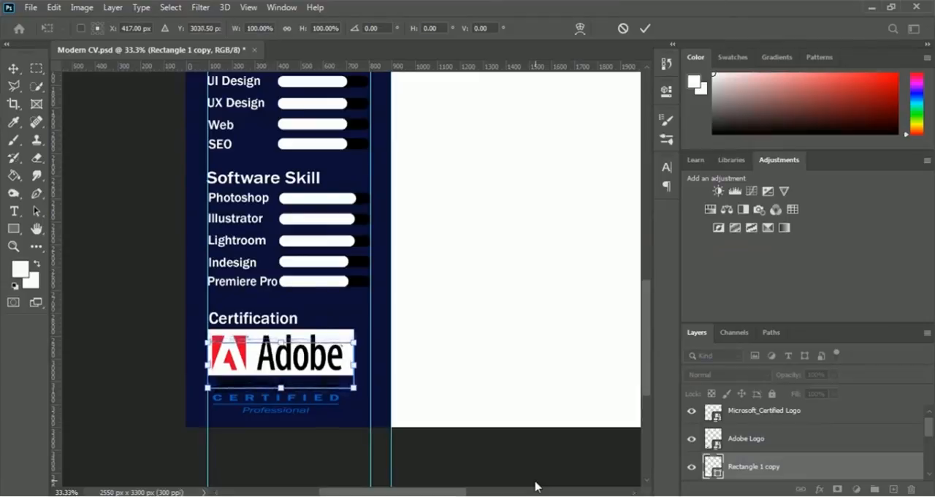
{"action": "key", "text": "Down"}
{"action": "key", "text": "Down"}
{"action": "key", "text": "Down"}
{"action": "key", "text": "Down"}
{"action": "key", "text": "Down"}
{"action": "key", "text": "Down"}
{"action": "key", "text": "Down"}
{"action": "key", "text": "Down"}
{"action": "key", "text": "Down"}
{"action": "key", "text": "Down"}
{"action": "key", "text": "Down"}
{"action": "key", "text": "Down"}
{"action": "key", "text": "Down"}
{"action": "key", "text": "Down"}
{"action": "key", "text": "Down"}
{"action": "key", "text": "Down"}
{"action": "key", "text": "Down"}
{"action": "key", "text": "Down"}
{"action": "key", "text": "Down"}
{"action": "key", "text": "Down"}
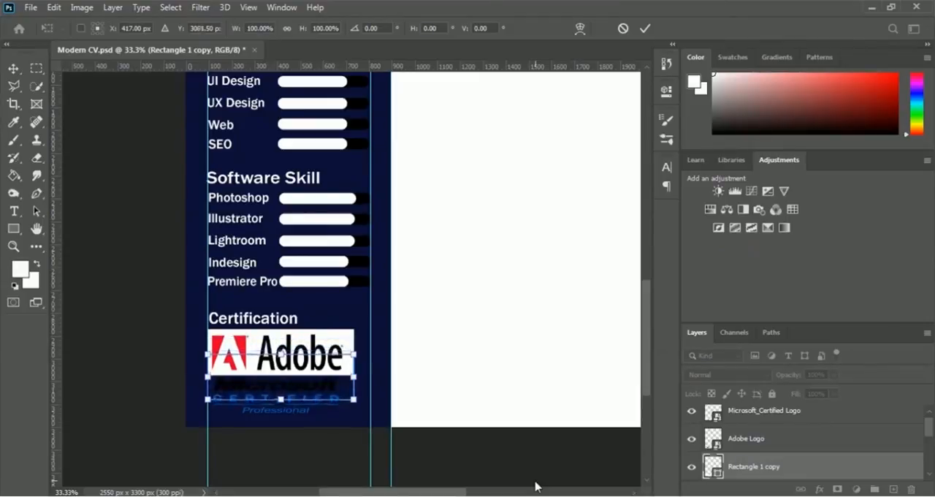
{"action": "key", "text": "Down"}
{"action": "key", "text": "Down"}
{"action": "key", "text": "Down"}
{"action": "key", "text": "Down"}
{"action": "key", "text": "Down"}
{"action": "key", "text": "Down"}
{"action": "key", "text": "Down"}
{"action": "key", "text": "Down"}
{"action": "key", "text": "Down"}
{"action": "key", "text": "Down"}
{"action": "key", "text": "Down"}
{"action": "key", "text": "Down"}
{"action": "key", "text": "Down"}
{"action": "key", "text": "Down"}
{"action": "key", "text": "Down"}
{"action": "key", "text": "Down"}
{"action": "key", "text": "Down"}
{"action": "key", "text": "Down"}
{"action": "key", "text": "Down"}
{"action": "key", "text": "Down"}
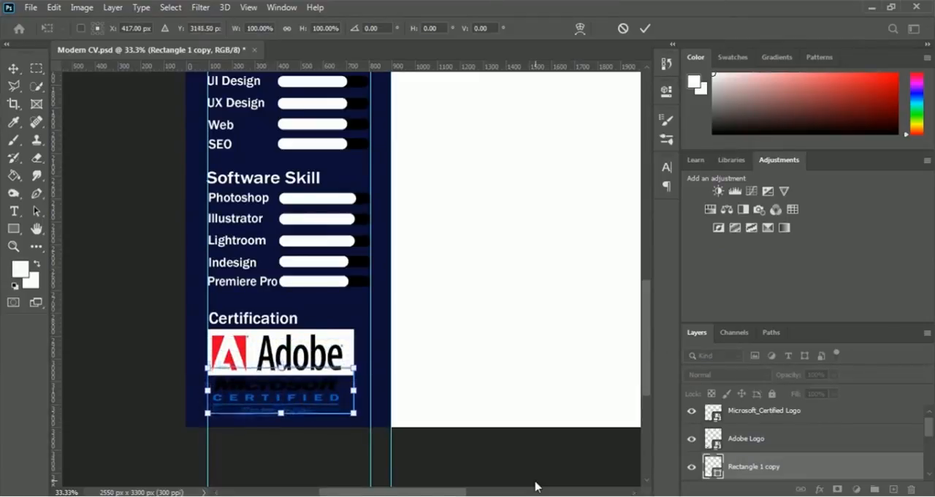
{"action": "key", "text": "Down"}
{"action": "key", "text": "Down"}
{"action": "key", "text": "Down"}
{"action": "key", "text": "Down"}
{"action": "key", "text": "Down"}
{"action": "key", "text": "Down"}
{"action": "key", "text": "Down"}
{"action": "key", "text": "Down"}
{"action": "key", "text": "Down"}
{"action": "key", "text": "Down"}
{"action": "key", "text": "Down"}
{"action": "key", "text": "Down"}
{"action": "key", "text": "Down"}
{"action": "key", "text": "Down"}
{"action": "key", "text": "Down"}
{"action": "key", "text": "Down"}
{"action": "key", "text": "Down"}
{"action": "key", "text": "Down"}
{"action": "key", "text": "Down"}
{"action": "key", "text": "Down"}
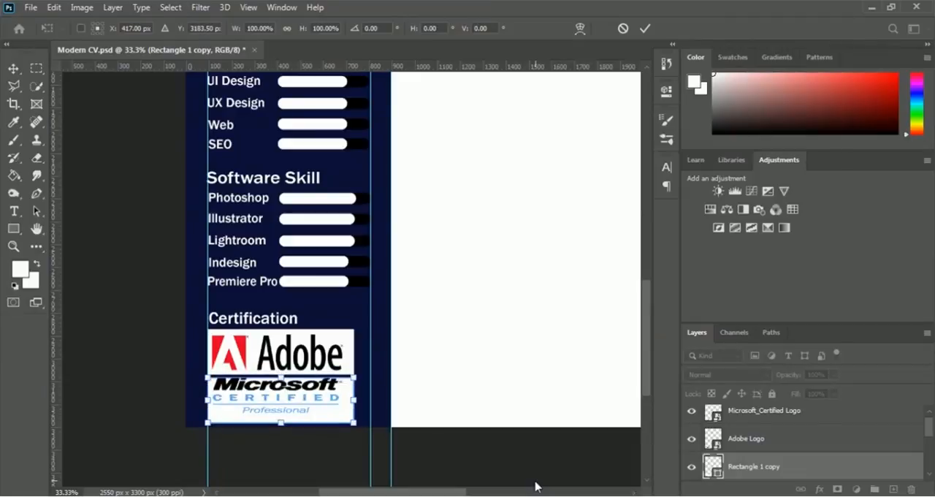
{"action": "key", "text": "Up"}
{"action": "key", "text": "Up"}
{"action": "key", "text": "Up"}
{"action": "key", "text": "Up"}
{"action": "key", "text": "Up"}
{"action": "key", "text": "Up"}
{"action": "key", "text": "Right"}
{"action": "key", "text": "Right"}
{"action": "key", "text": "Right"}
{"action": "key", "text": "Right"}
{"action": "key", "text": "Right"}
{"action": "key", "text": "Right"}
{"action": "key", "text": "Right"}
{"action": "key", "text": "Right"}
{"action": "key", "text": "Right"}
{"action": "key", "text": "Right"}
{"action": "key", "text": "Right"}
{"action": "key", "text": "Right"}
{"action": "key", "text": "Right"}
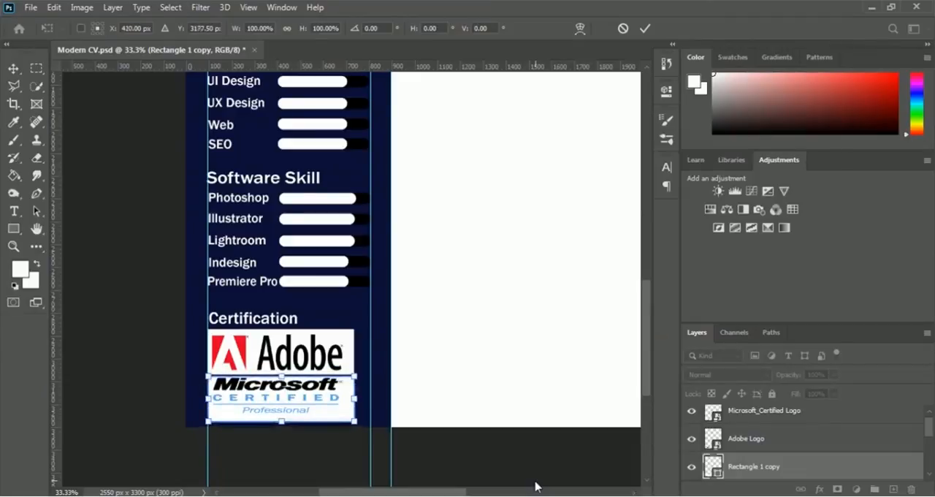
{"action": "key", "text": "Return"}
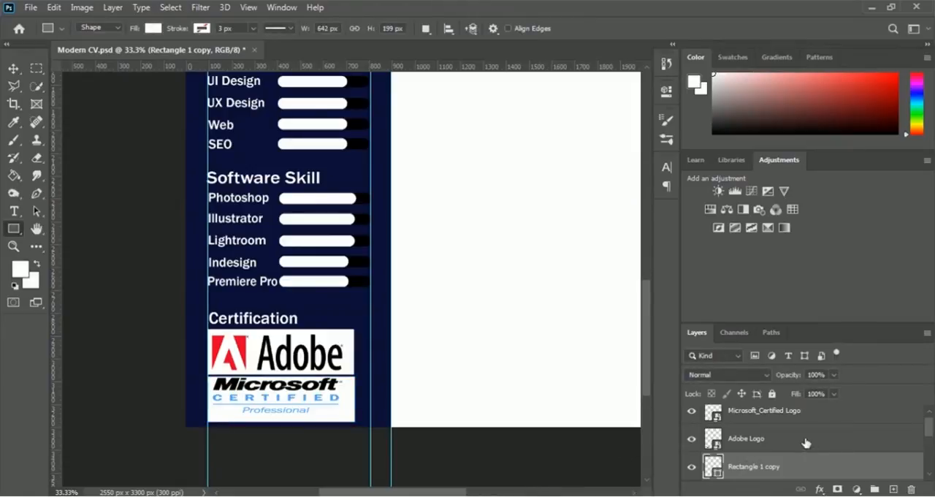
Step: Rename the Rectangle 1 layer as Adobe Logo White Bar
{"action": "scroll", "coordinate": [806, 458], "scroll_direction": "up", "scroll_amount": 1}
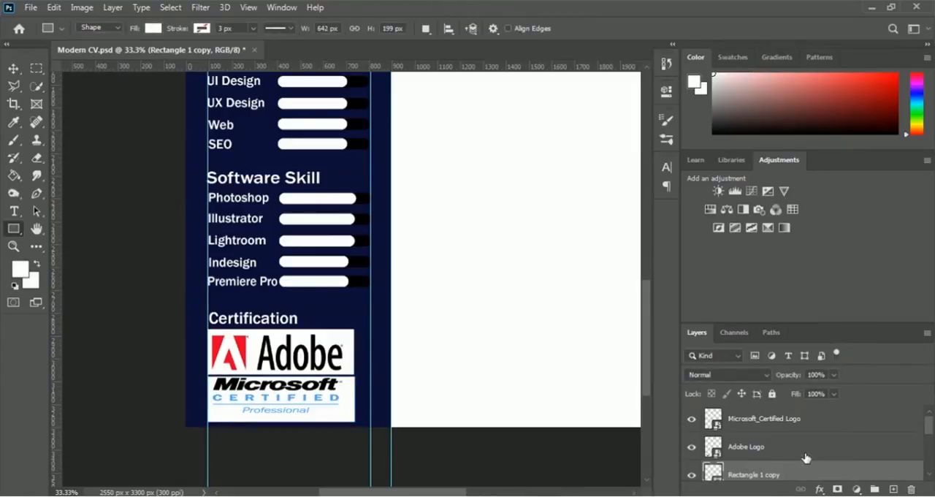
{"action": "scroll", "coordinate": [805, 457], "scroll_direction": "down", "scroll_amount": 1}
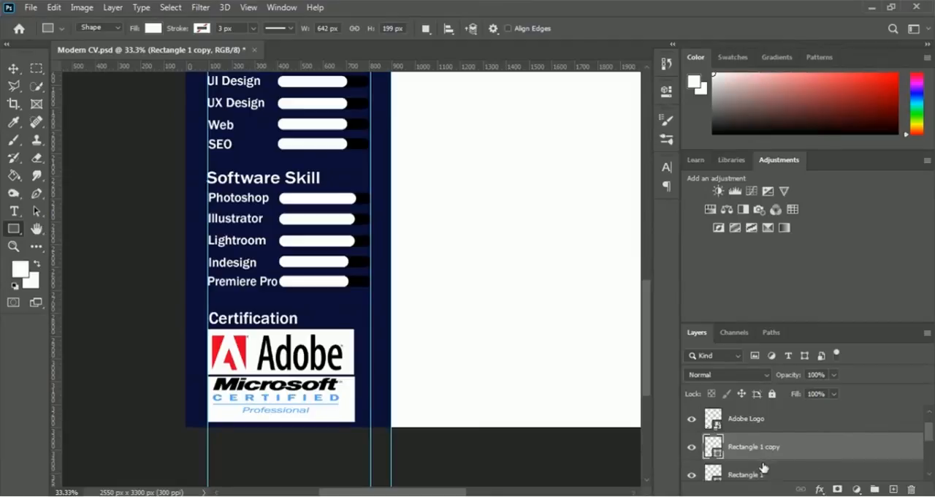
{"action": "scroll", "coordinate": [769, 476], "scroll_direction": "down", "scroll_amount": 1}
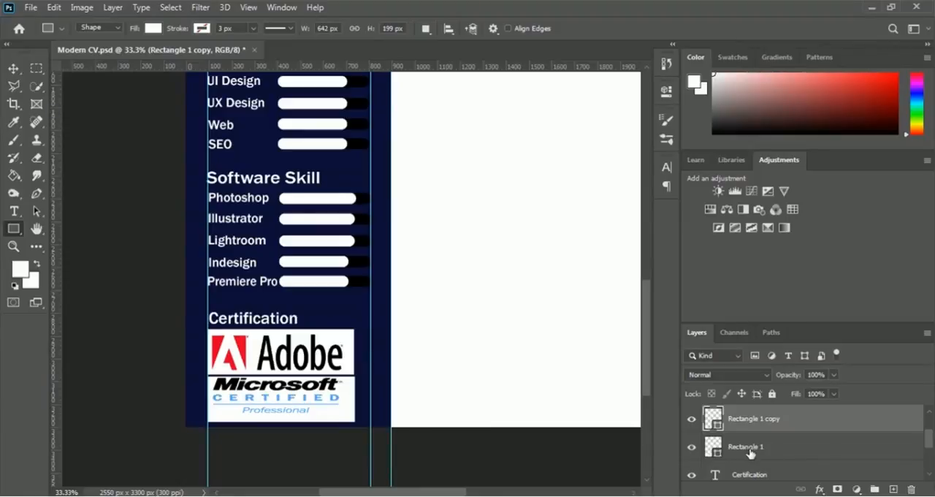
{"action": "double_click", "coordinate": [753, 447]}
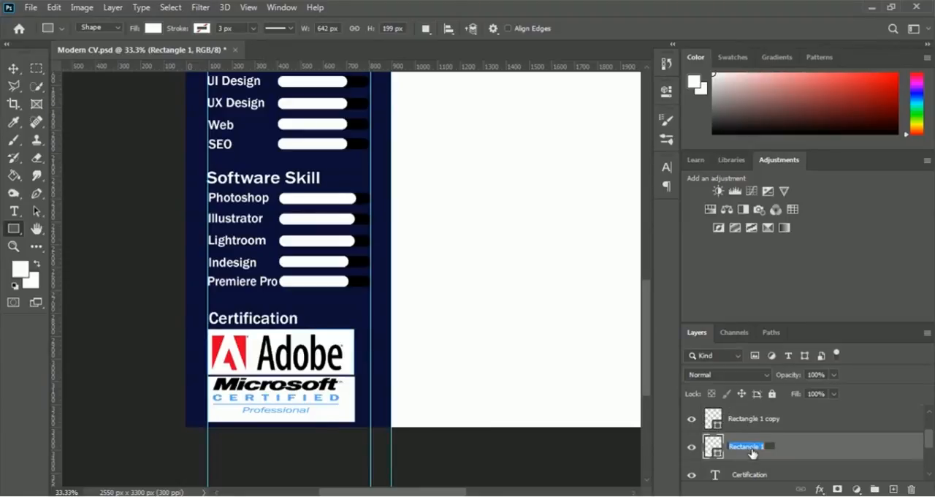
{"action": "type", "text": "Adobe Logo White Bar"}
{"action": "key", "text": "Return"}
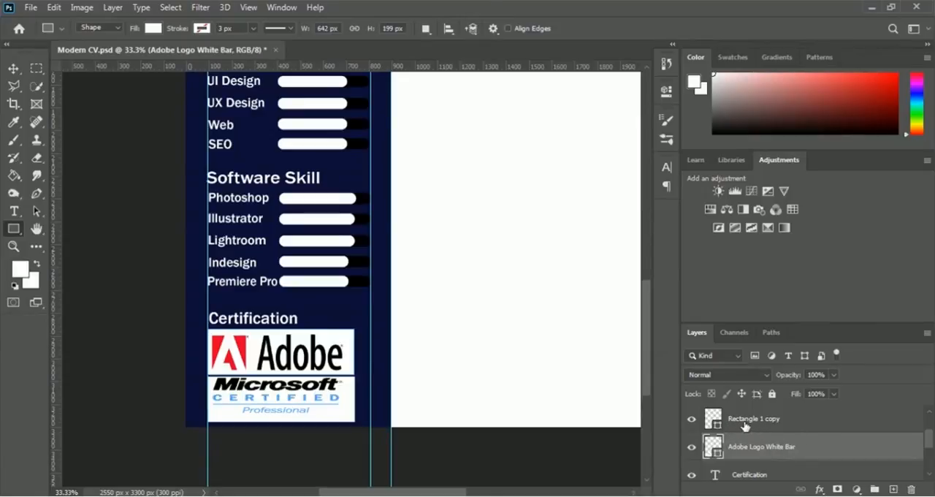
Step: Rename the Rectangle 1 copy layer as Microsoft Logo White Bar
{"action": "double_click", "coordinate": [758, 419]}
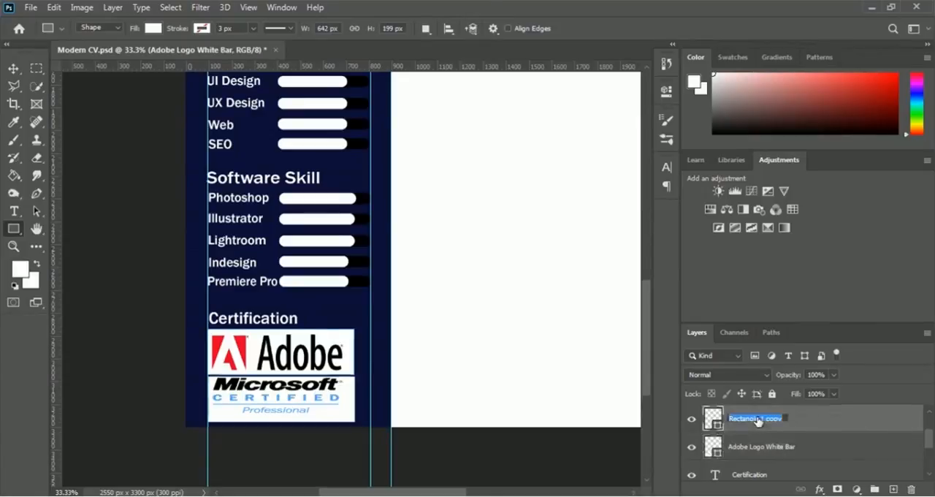
{"action": "type", "text": "M"}
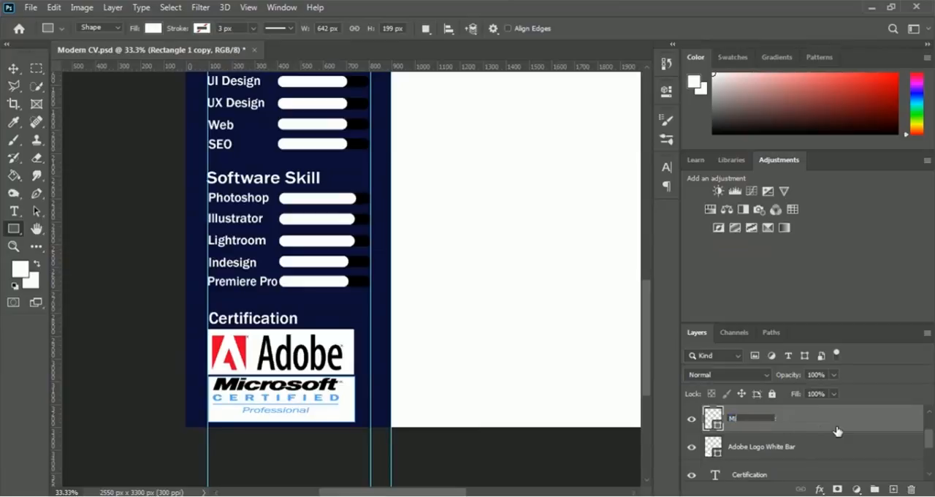
{"action": "type", "text": "icrosoft Logo White Bar"}
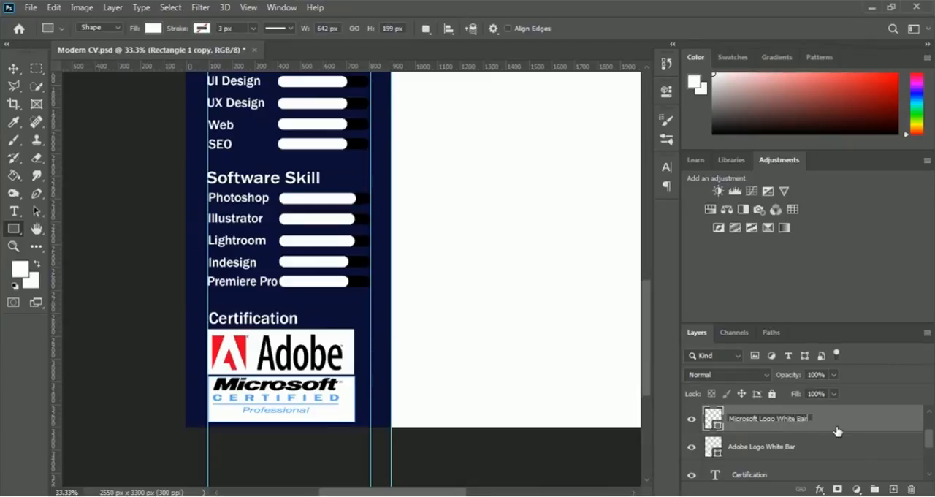
{"action": "key", "text": "Return"}
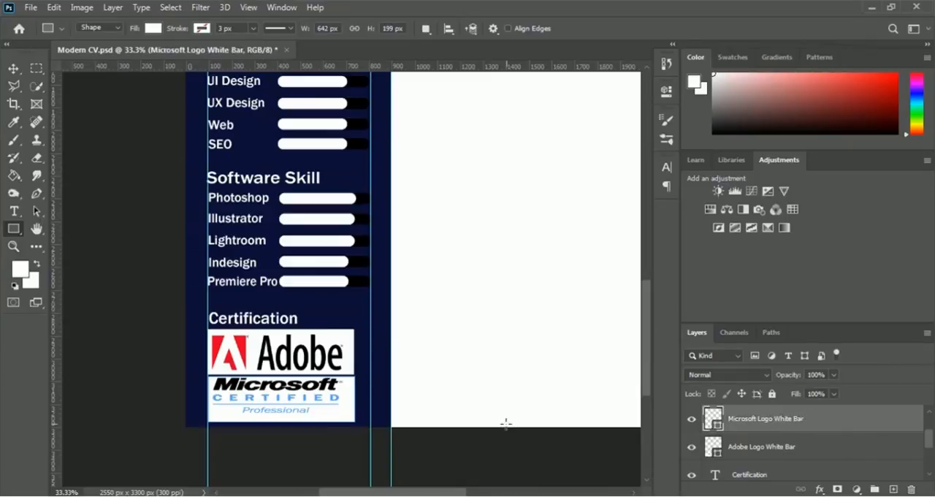
Step: Group the Certification text layer with both white bar layers and the Adobe and Microsoft_Certified logo layers
{"action": "scroll", "coordinate": [764, 457], "scroll_direction": "up", "scroll_amount": 2}
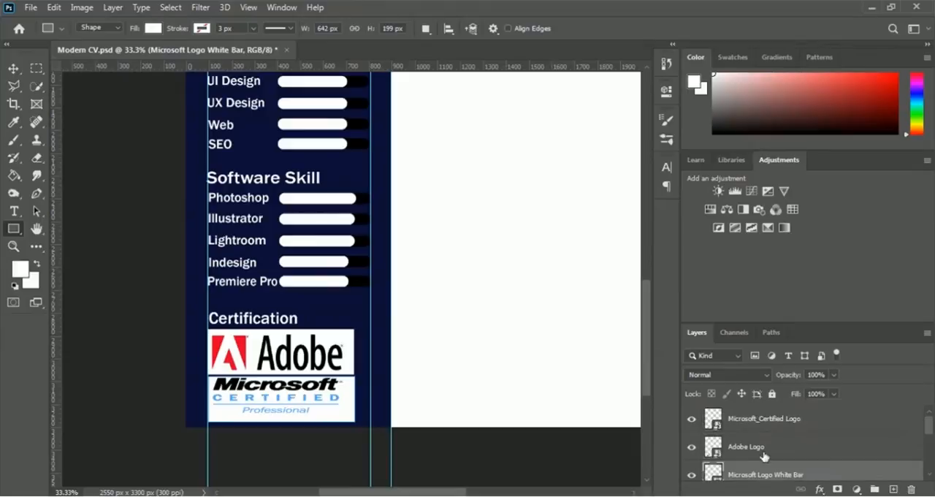
{"action": "scroll", "coordinate": [763, 457], "scroll_direction": "down", "scroll_amount": 3}
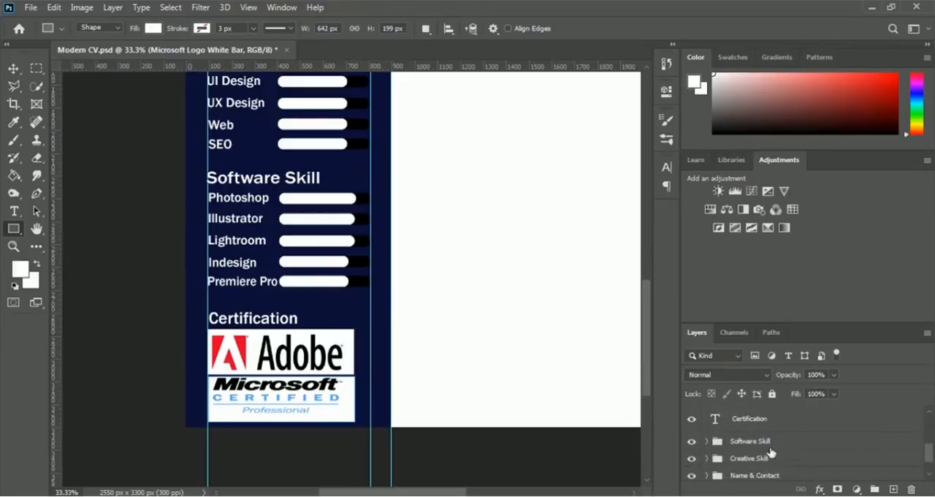
{"action": "scroll", "coordinate": [808, 455], "scroll_direction": "up", "scroll_amount": 1}
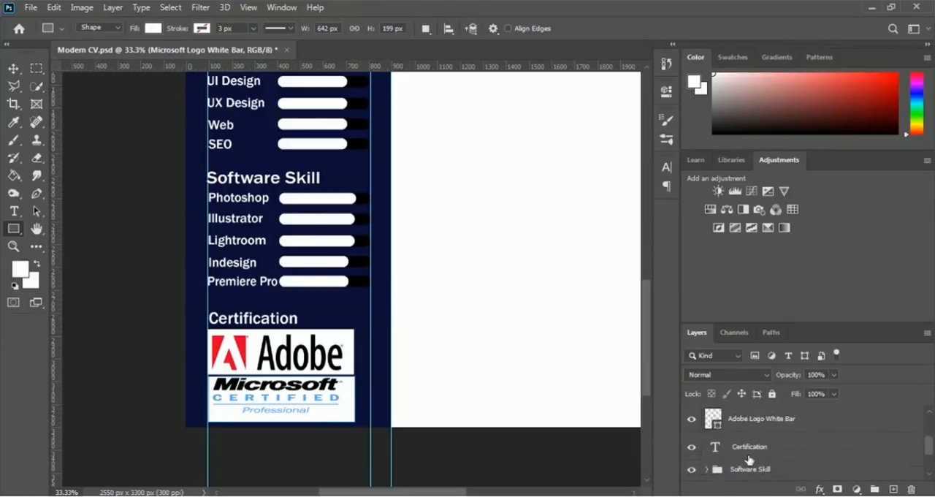
{"action": "left_click", "coordinate": [743, 448]}
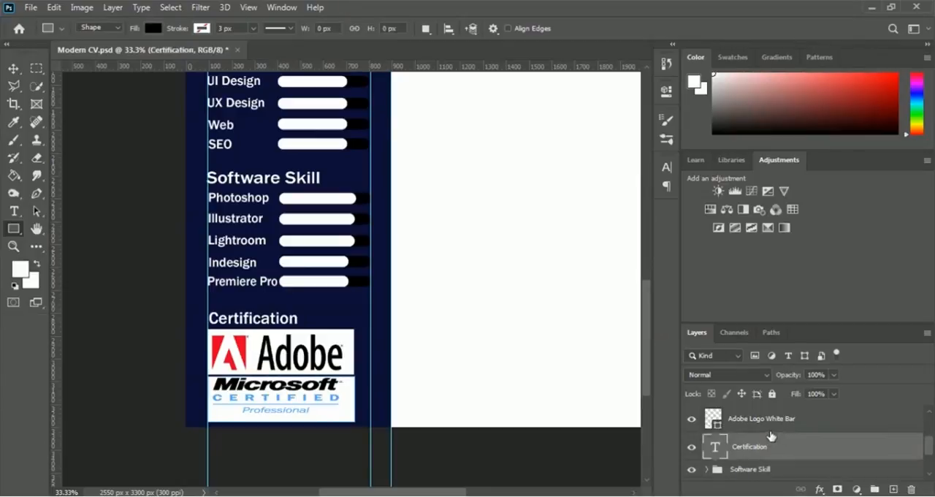
{"action": "left_click", "coordinate": [751, 428]}
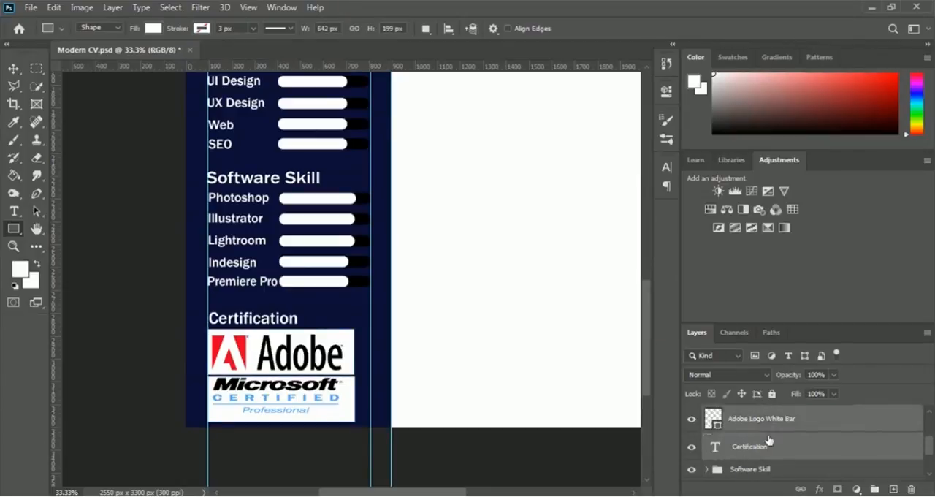
{"action": "scroll", "coordinate": [749, 429], "scroll_direction": "up", "scroll_amount": 1}
{"action": "scroll", "coordinate": [748, 429], "scroll_direction": "up", "scroll_amount": 2}
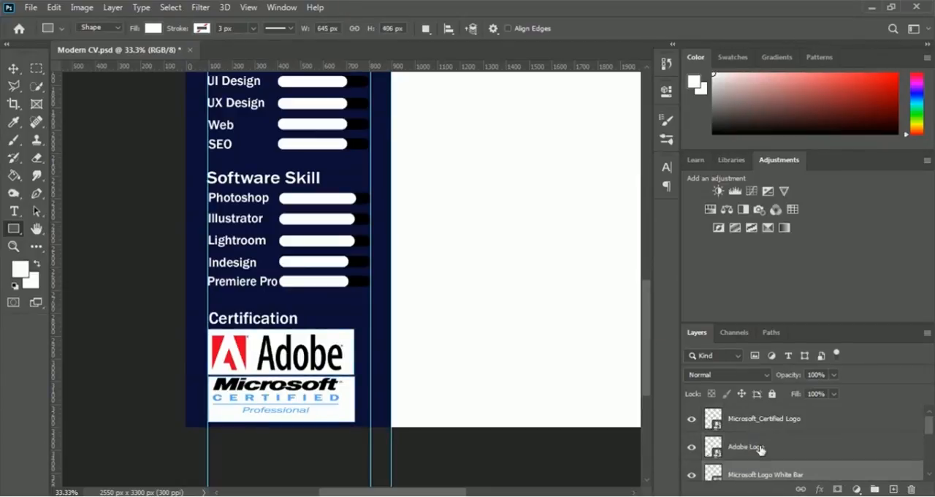
{"action": "left_click", "coordinate": [763, 437]}
{"action": "left_click", "coordinate": [763, 422], "text": "shift"}
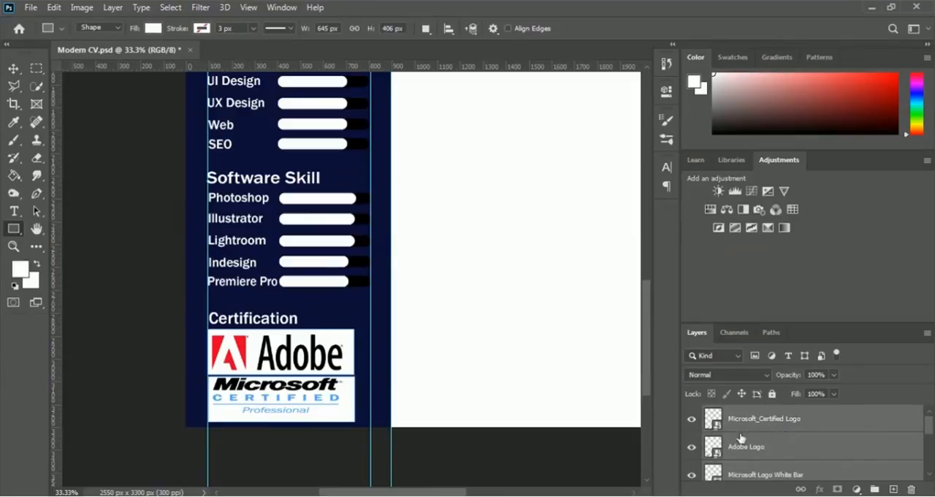
{"action": "scroll", "coordinate": [820, 451], "scroll_direction": "down", "scroll_amount": 2}
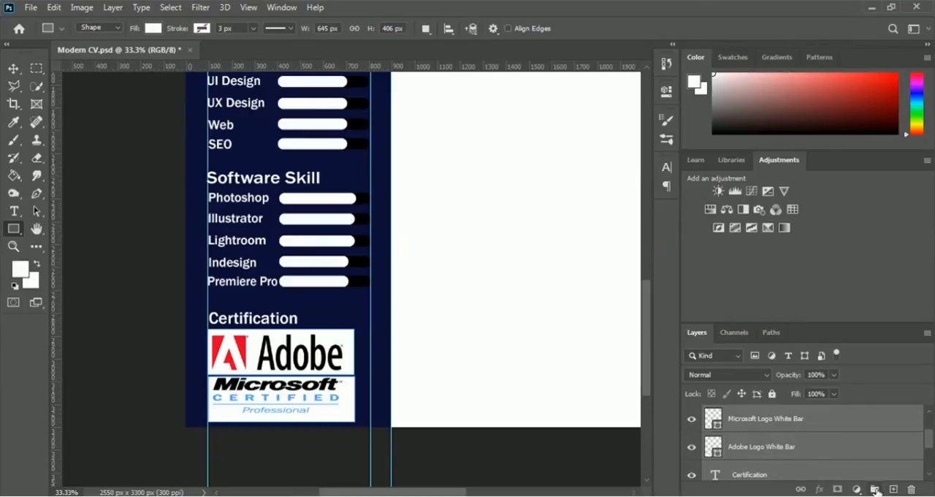
{"action": "left_click", "coordinate": [876, 490]}
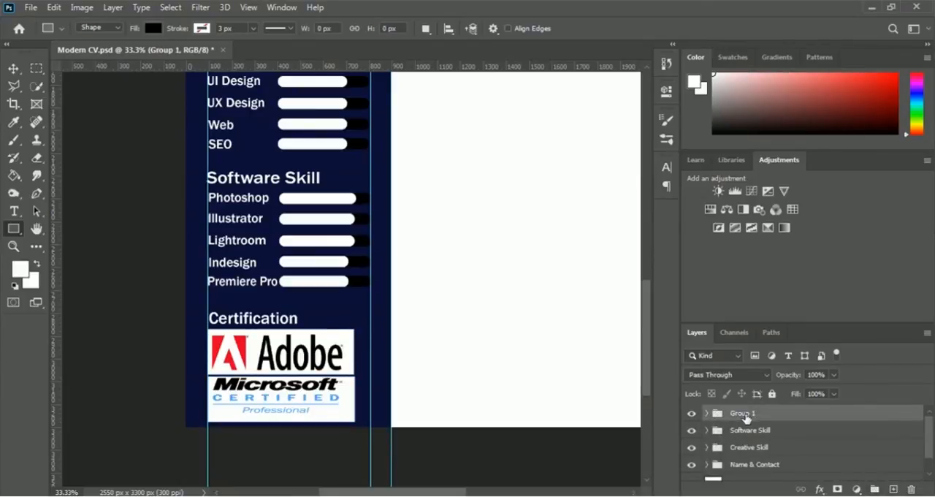
Step: Rename the new layer group as Certification
{"action": "double_click", "coordinate": [744, 413]}
{"action": "type", "text": "Certification"}
{"action": "key", "text": "Return"}
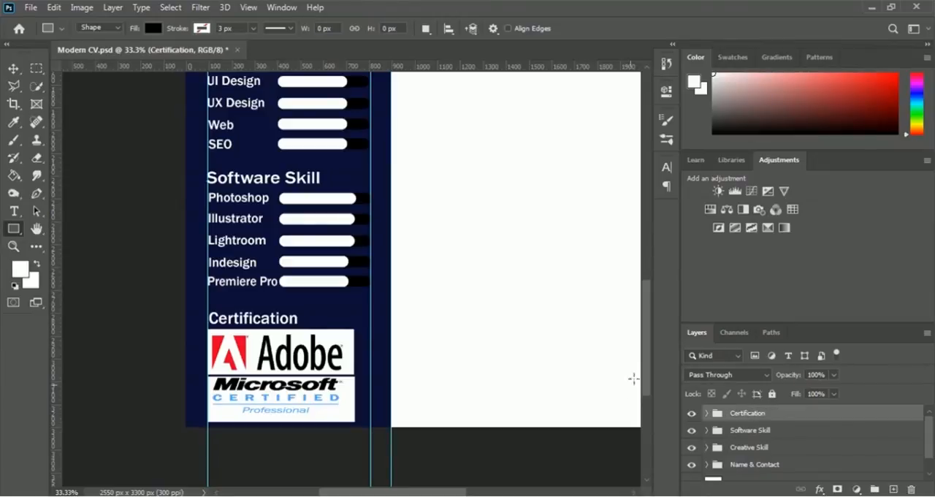
Step: Bring the blank white page area beside the upper part of the navy sidebar into view
{"action": "left_click_drag", "start_coordinate": [643, 372], "coordinate": [650, 263]}
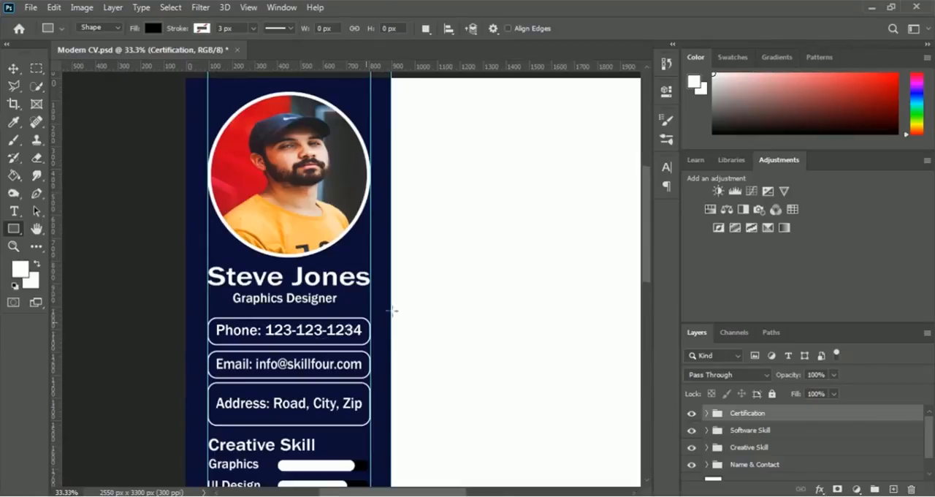
{"action": "mouse_move", "coordinate": [646, 243]}
{"action": "left_mouse_down"}
{"action": "mouse_move", "coordinate": [653, 359]}
{"action": "mouse_move", "coordinate": [655, 232]}
{"action": "left_mouse_up"}
{"action": "left_click_drag", "start_coordinate": [417, 492], "coordinate": [463, 495]}
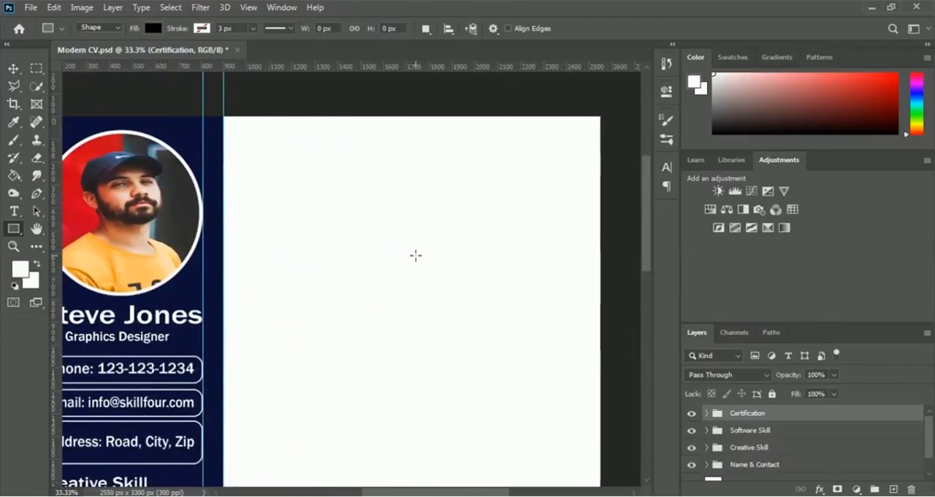